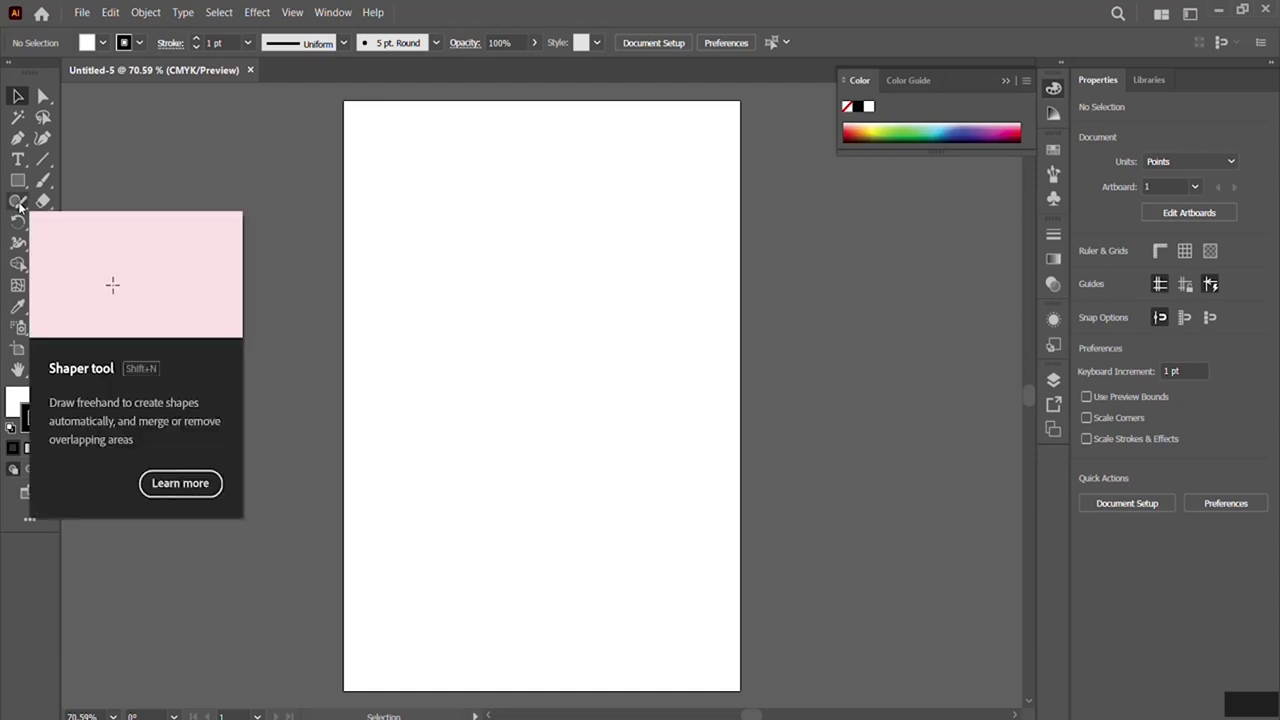
With the Shaper tool, sketch a triangle, a circle to its right, and an ellipse and square below.
click(18, 202)
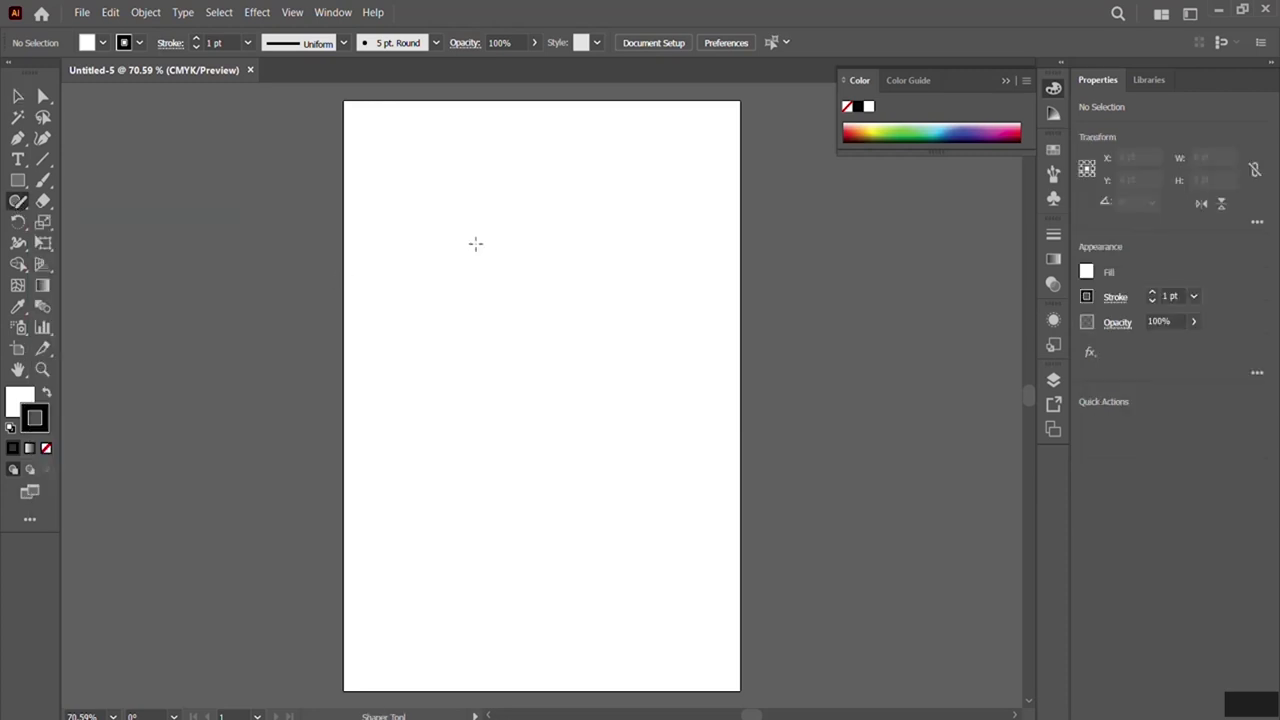
mouse_move(434, 163)
mouse_down()
mouse_move(396, 209)
mouse_move(462, 214)
mouse_move(436, 165)
mouse_up()
drag(434, 165, 434, 166)
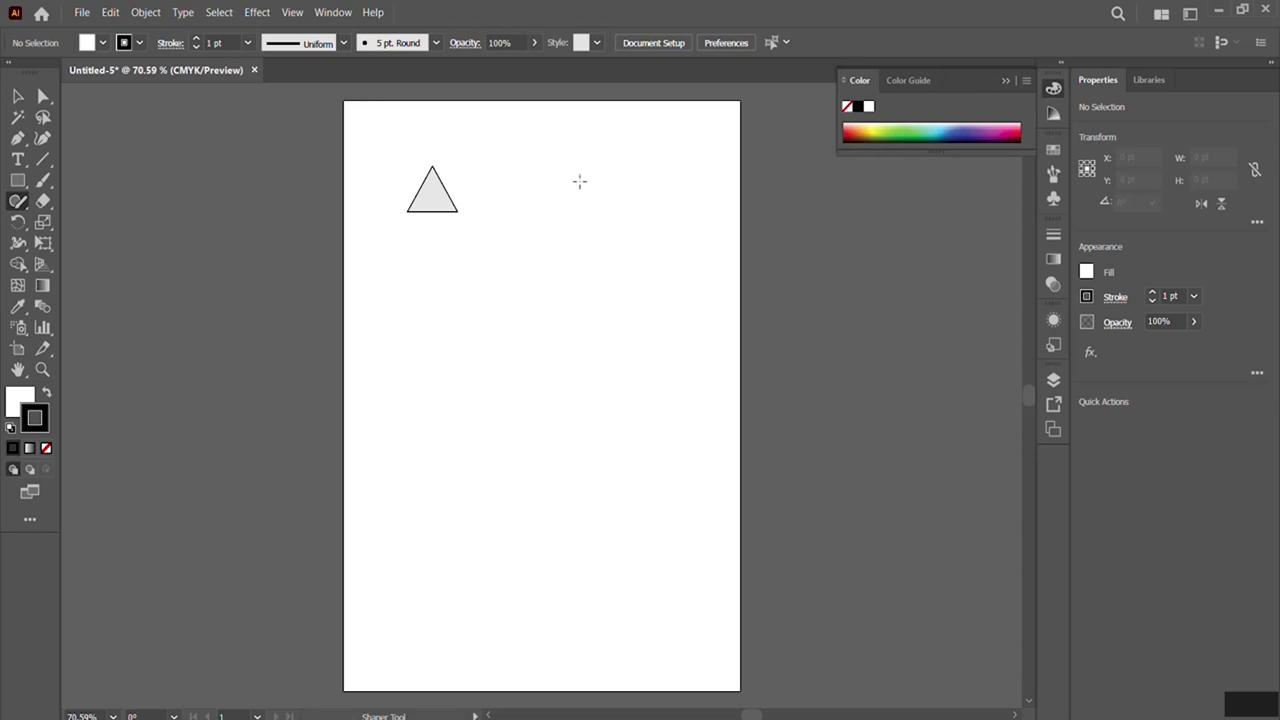
mouse_move(549, 192)
mouse_down()
mouse_move(586, 166)
mouse_move(610, 185)
mouse_move(604, 216)
mouse_move(574, 228)
mouse_move(548, 192)
mouse_up()
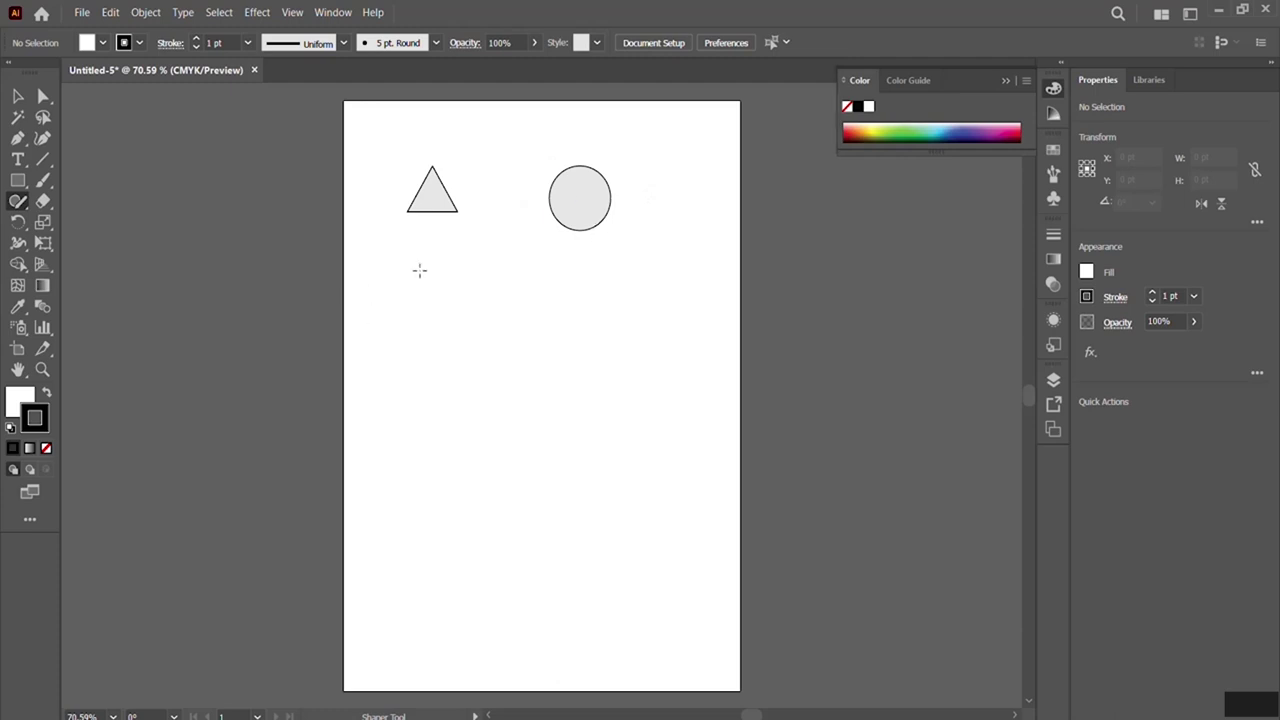
mouse_move(429, 290)
mouse_down()
mouse_move(464, 266)
mouse_move(510, 272)
mouse_move(536, 298)
mouse_move(528, 314)
mouse_move(452, 328)
mouse_move(428, 290)
mouse_up()
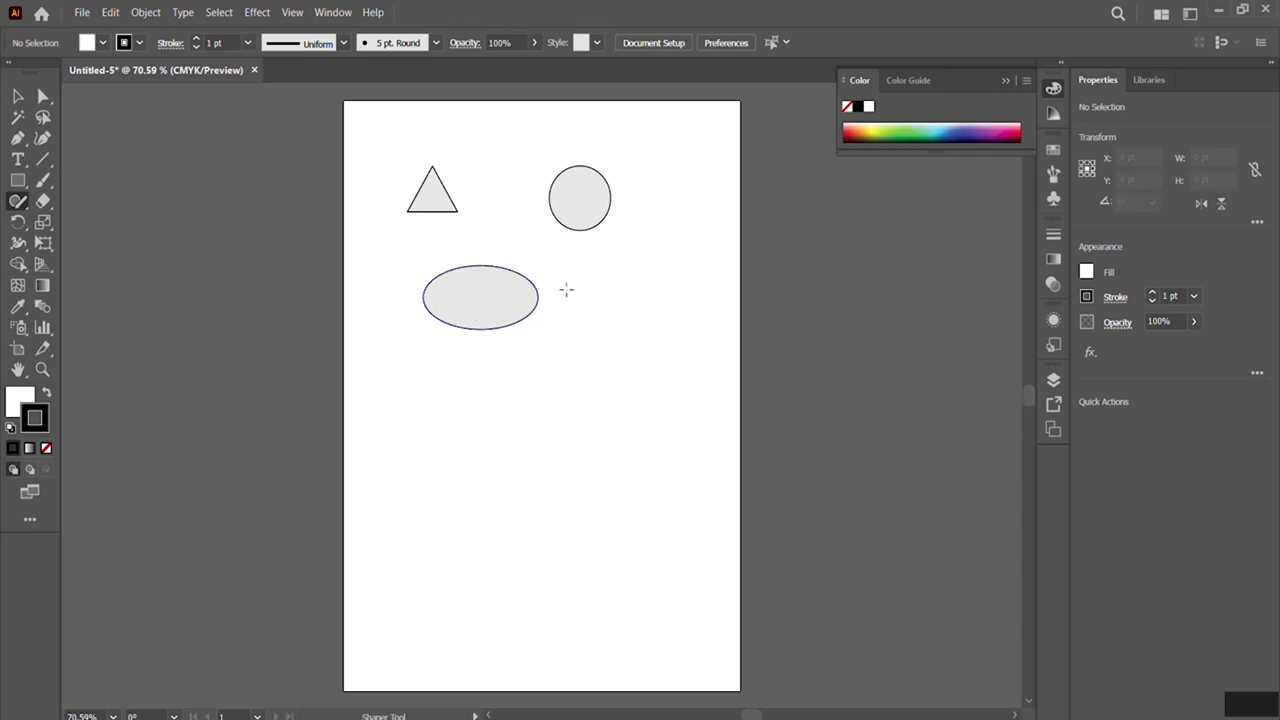
mouse_move(589, 264)
mouse_down()
mouse_move(594, 331)
mouse_move(652, 322)
mouse_move(647, 262)
mouse_move(588, 268)
mouse_up()
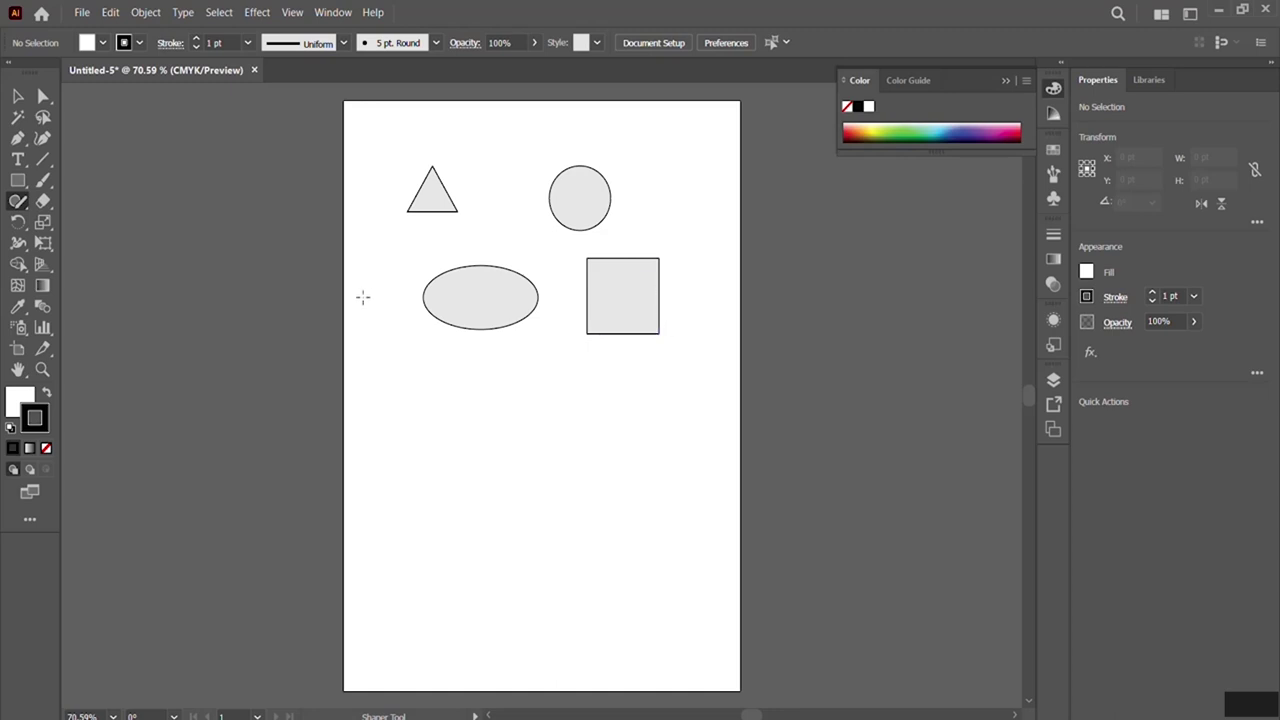
Marquee-select and delete all four shapes, then choose the Pencil tool from the Shaper flyout.
click(18, 97)
drag(386, 134, 723, 397)
key(Delete)
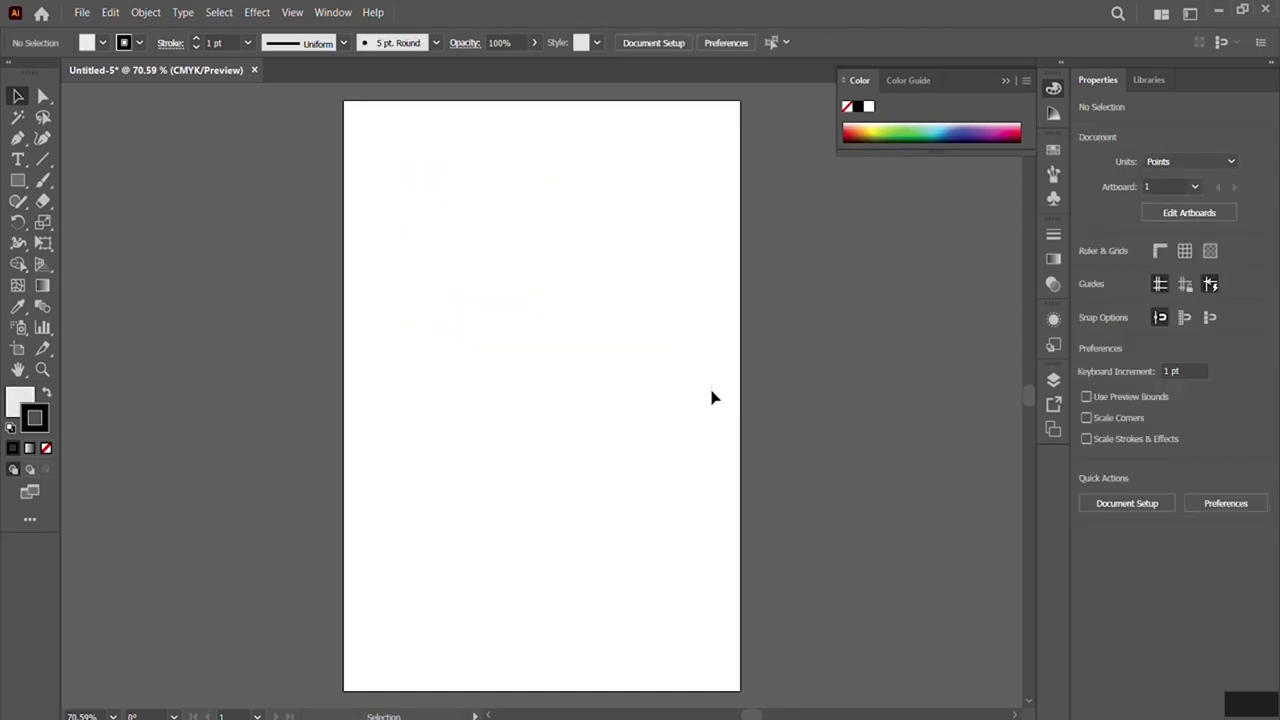
click(12, 201)
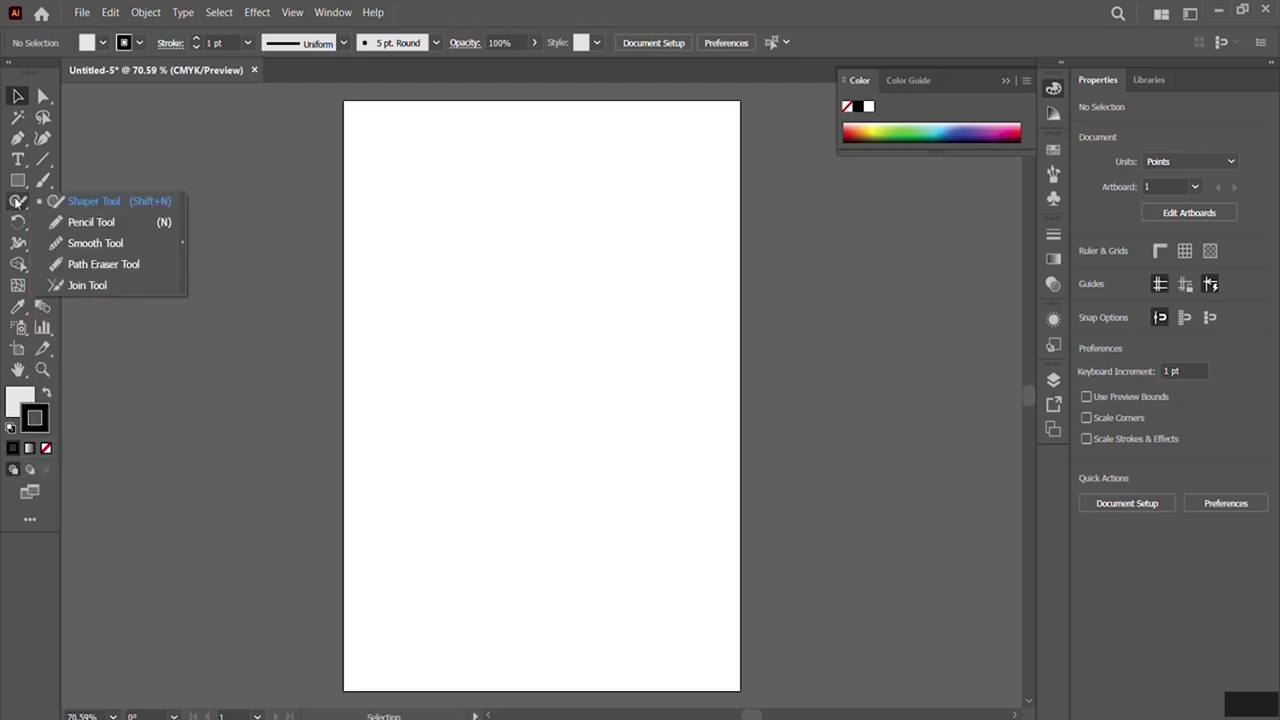
click(100, 225)
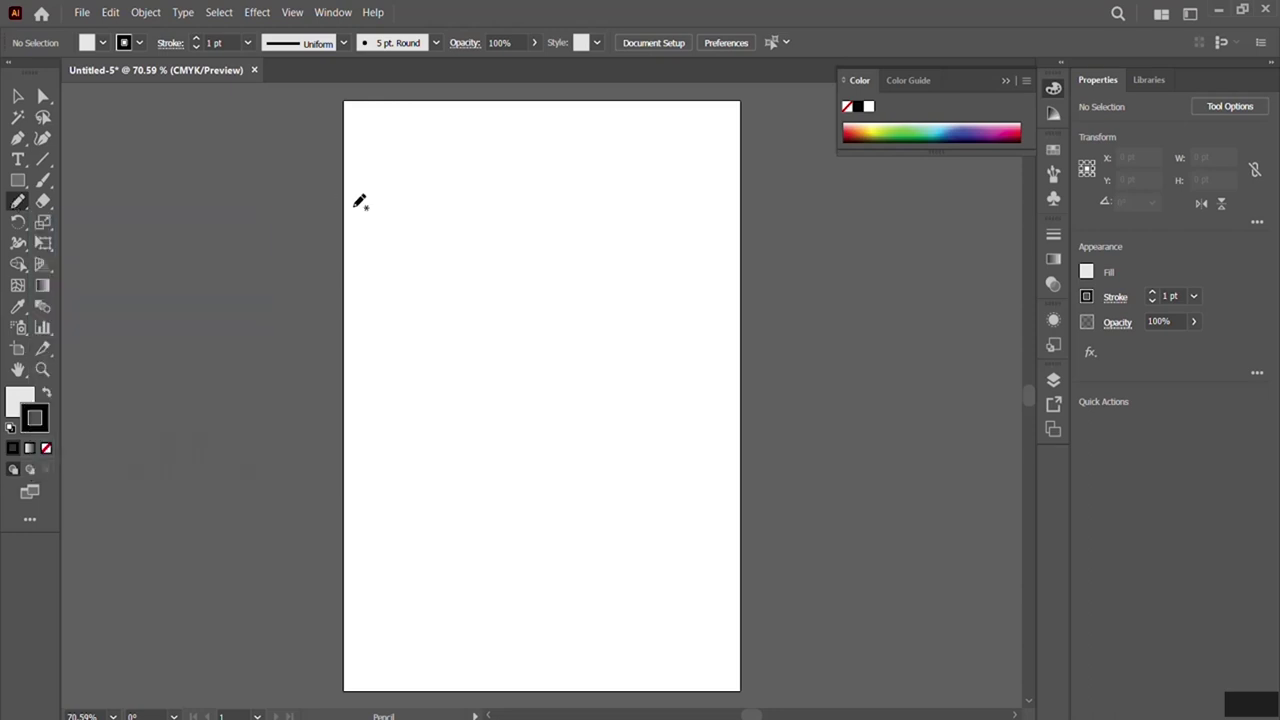
Pencil the fish body's upper and lower curves, its eye and the tail fin.
mouse_move(428, 197)
mouse_down()
mouse_move(519, 188)
mouse_move(556, 206)
mouse_up()
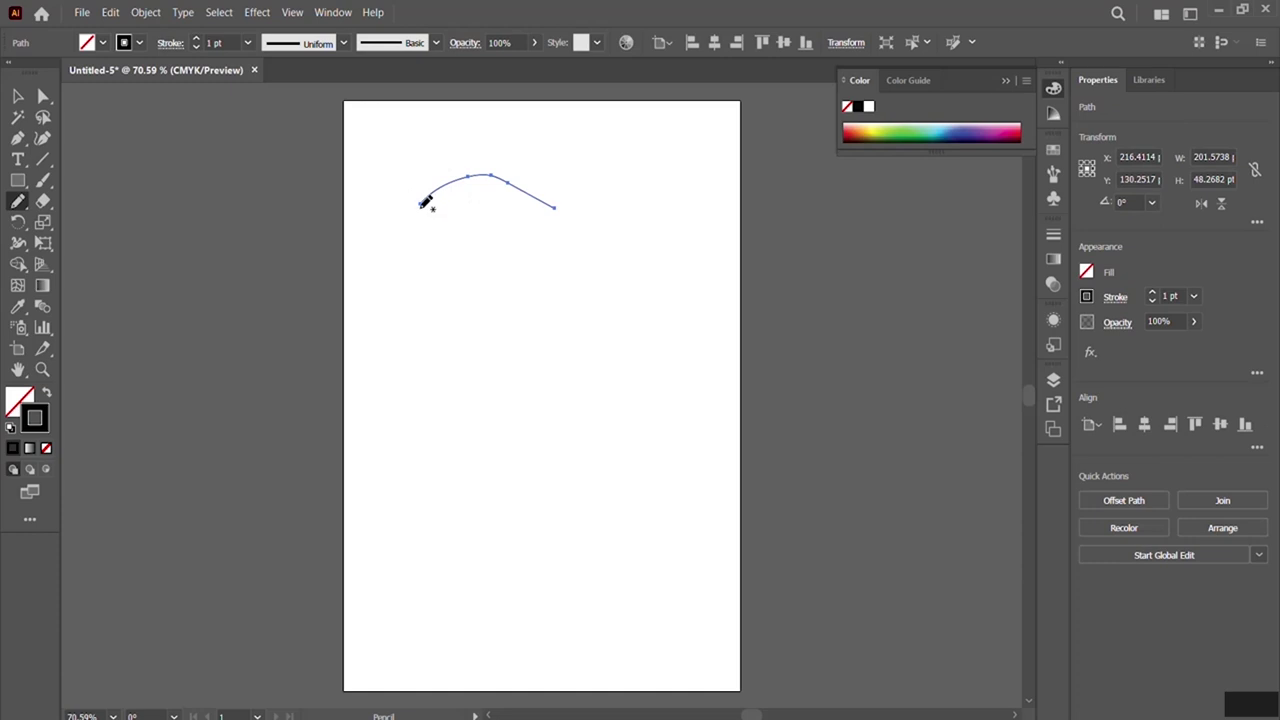
mouse_move(421, 204)
mouse_down()
mouse_move(471, 228)
mouse_move(560, 204)
mouse_up()
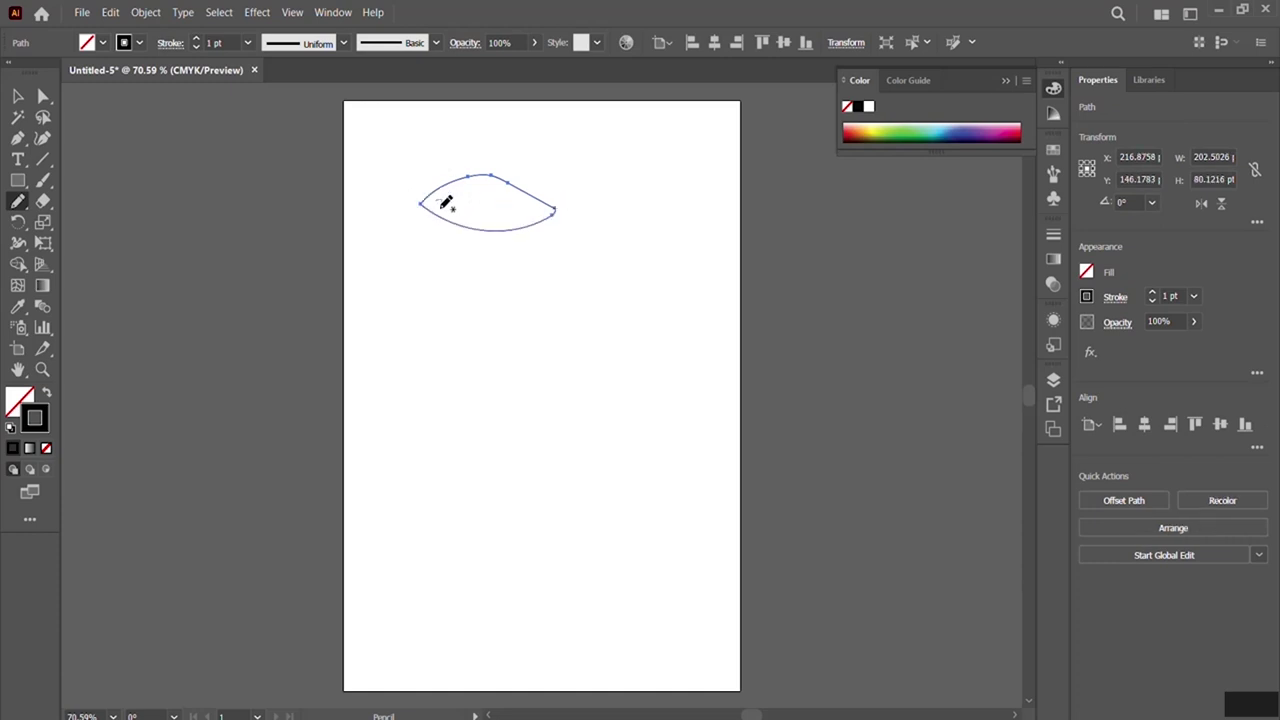
mouse_move(438, 204)
mouse_down()
mouse_move(461, 210)
mouse_move(456, 224)
mouse_up()
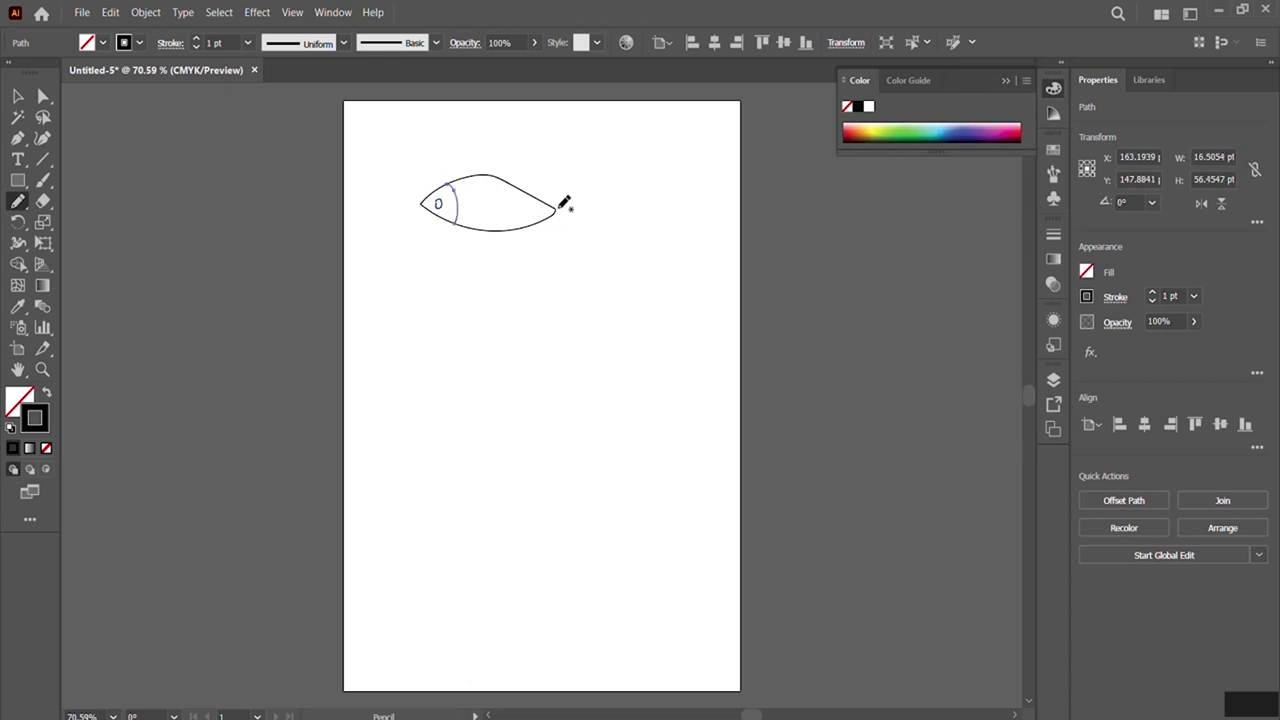
mouse_move(556, 211)
mouse_down()
mouse_move(589, 181)
mouse_move(582, 247)
mouse_move(557, 210)
mouse_up()
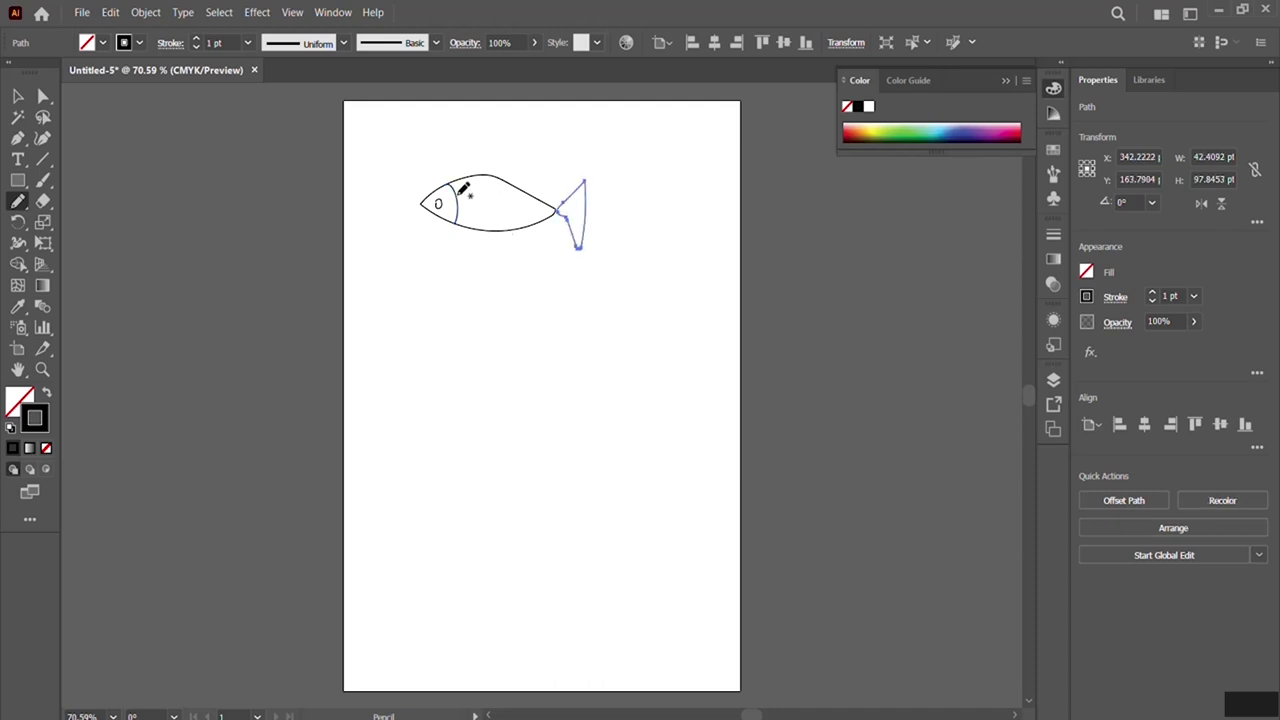
Add scale marks across the fish body and a wavy line above it.
drag(489, 186, 516, 222)
mouse_move(497, 182)
mouse_down()
mouse_move(535, 228)
mouse_move(483, 222)
mouse_up()
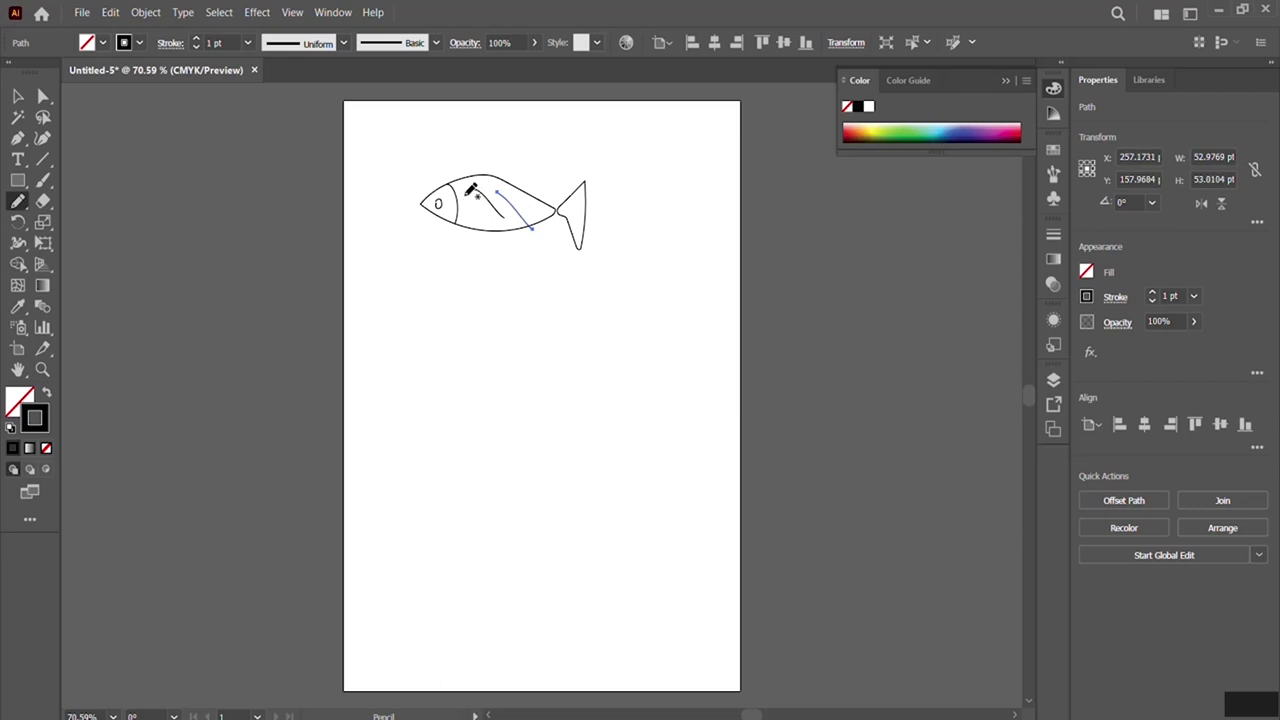
drag(570, 237, 578, 248)
mouse_move(383, 172)
mouse_down()
mouse_move(398, 137)
mouse_move(698, 147)
mouse_up()
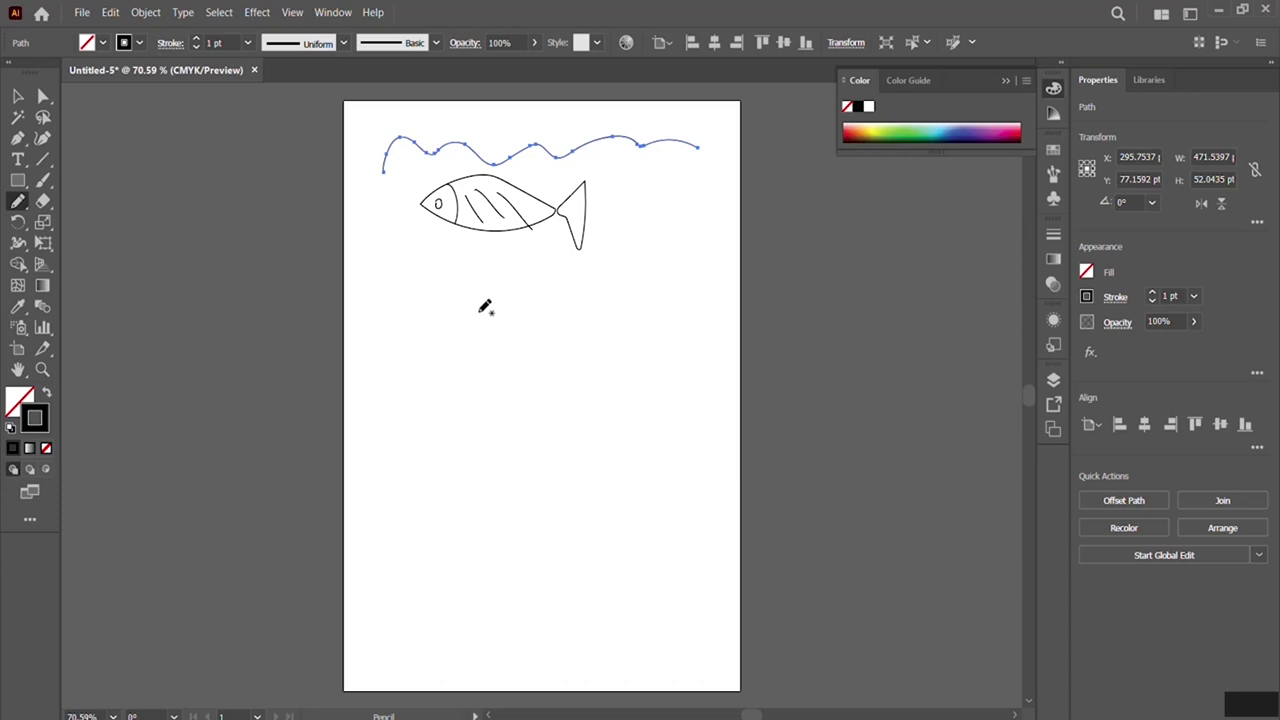
Pencil the car's top and lower outline with wheel arches, undoing a flattened redraw.
mouse_move(473, 319)
mouse_down()
mouse_move(506, 315)
mouse_move(524, 287)
mouse_move(630, 280)
mouse_move(660, 321)
mouse_move(714, 321)
mouse_up()
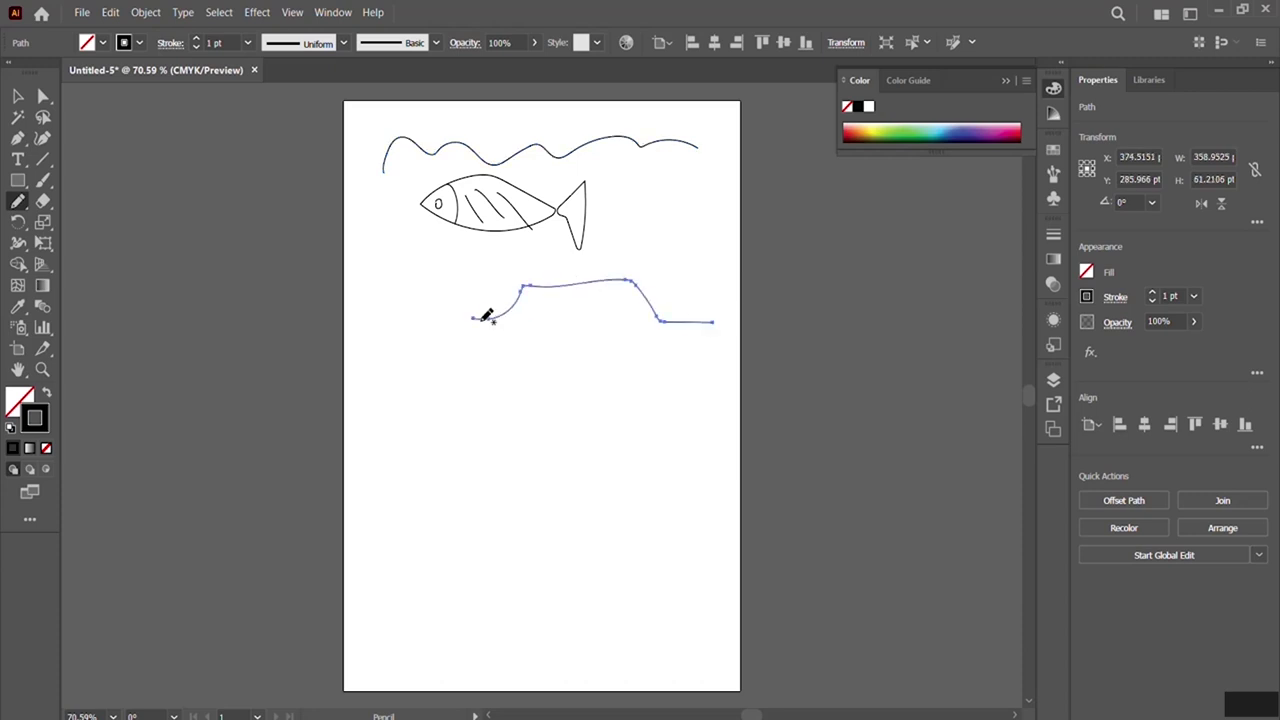
mouse_move(473, 319)
mouse_down()
mouse_move(458, 360)
mouse_move(535, 341)
mouse_move(569, 366)
mouse_move(652, 369)
mouse_move(670, 351)
mouse_move(730, 368)
mouse_move(713, 322)
mouse_up()
drag(512, 312, 668, 320)
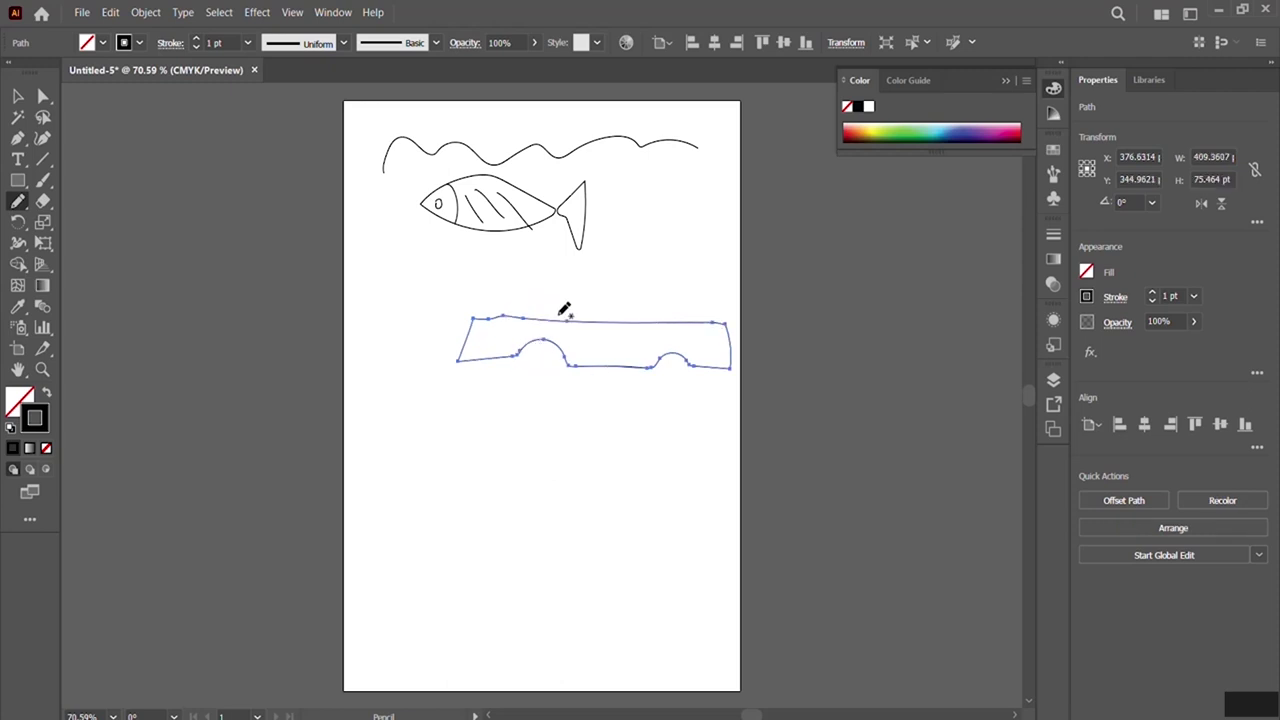
key(ctrl+z)
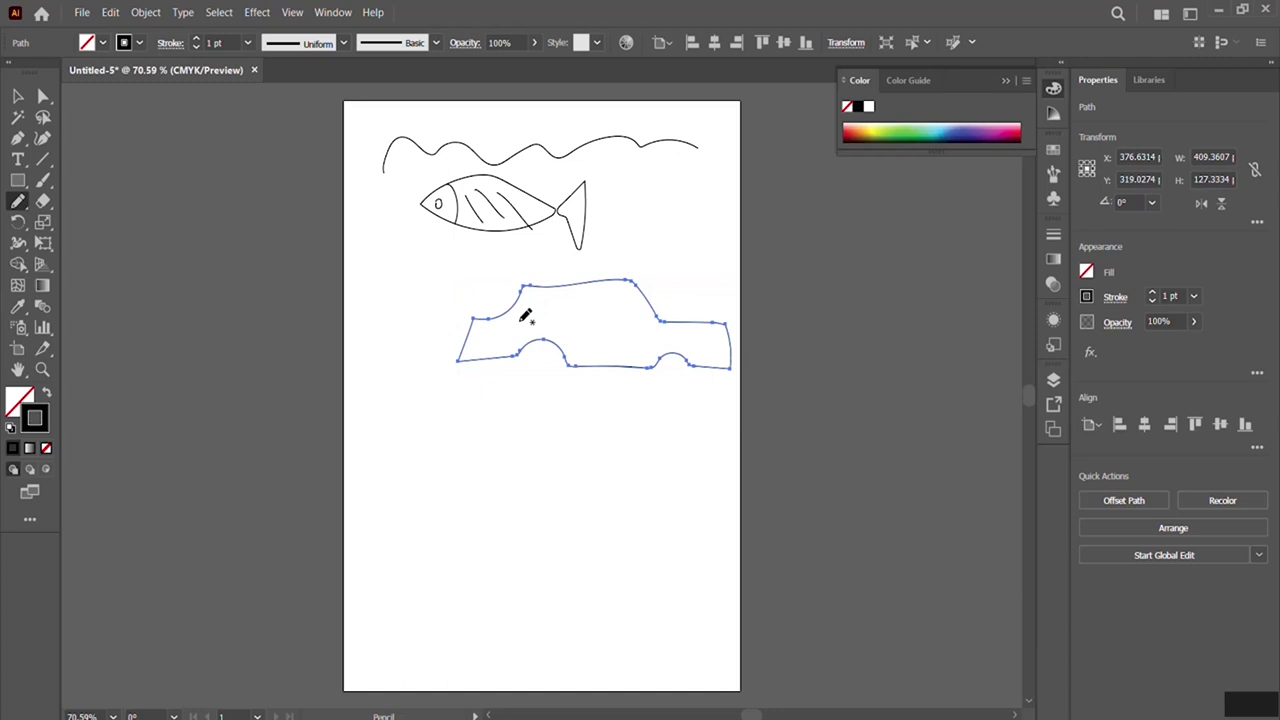
Add the cabin dividing line, front and rear wheels, and an M-shaped line below the car.
drag(510, 316, 655, 318)
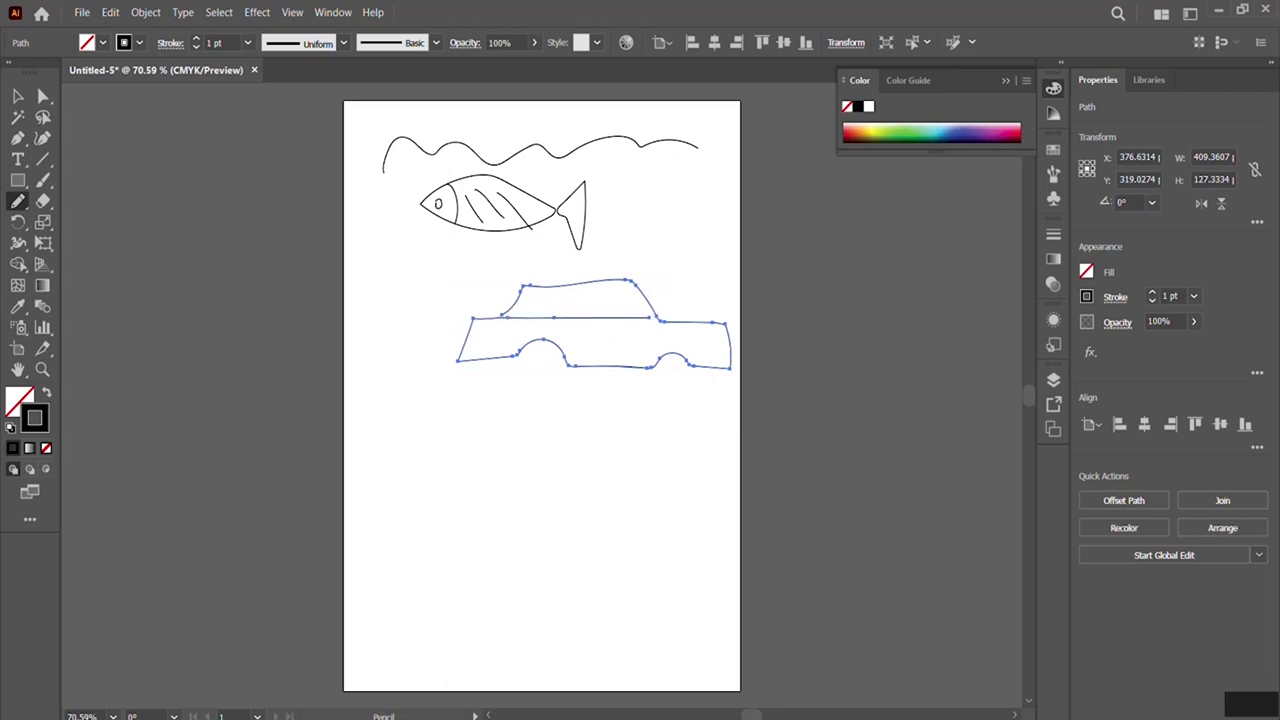
mouse_move(531, 351)
mouse_down()
mouse_move(563, 382)
mouse_move(537, 347)
mouse_up()
mouse_move(671, 360)
mouse_down()
mouse_move(664, 378)
mouse_move(685, 370)
mouse_move(670, 361)
mouse_up()
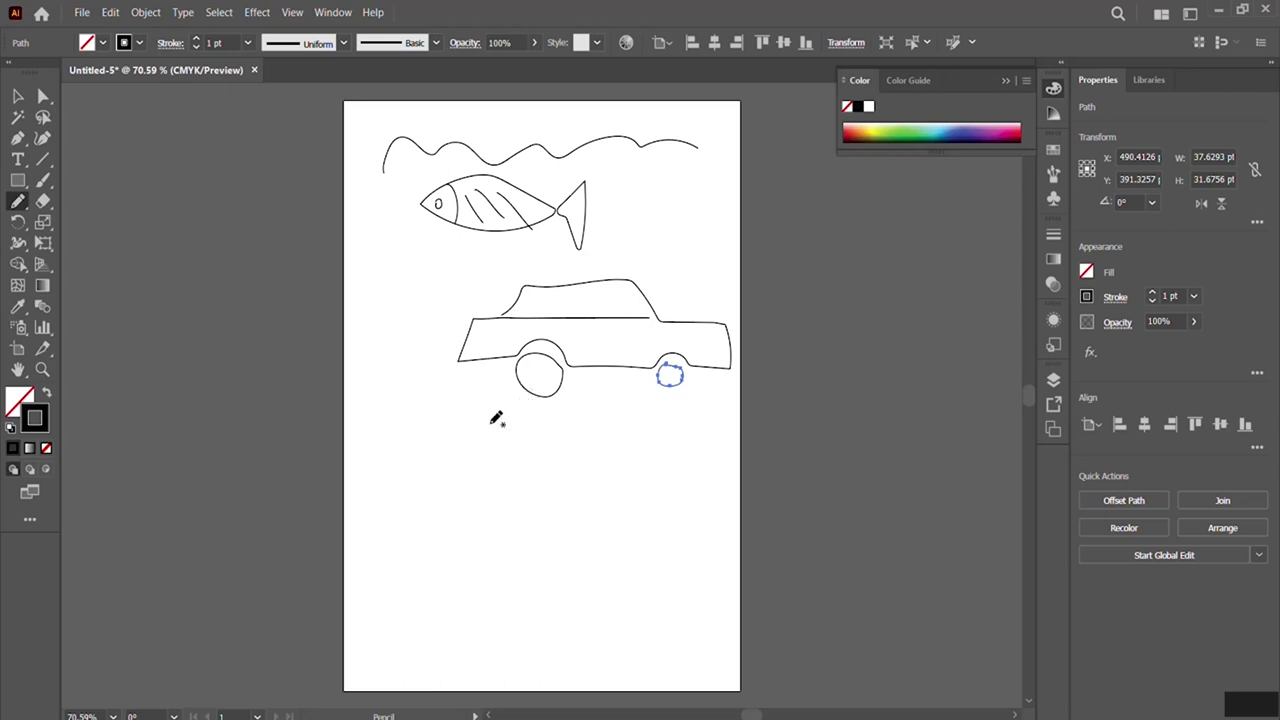
mouse_move(426, 539)
mouse_down()
mouse_move(456, 458)
mouse_move(500, 543)
mouse_move(571, 436)
mouse_move(621, 523)
mouse_up()
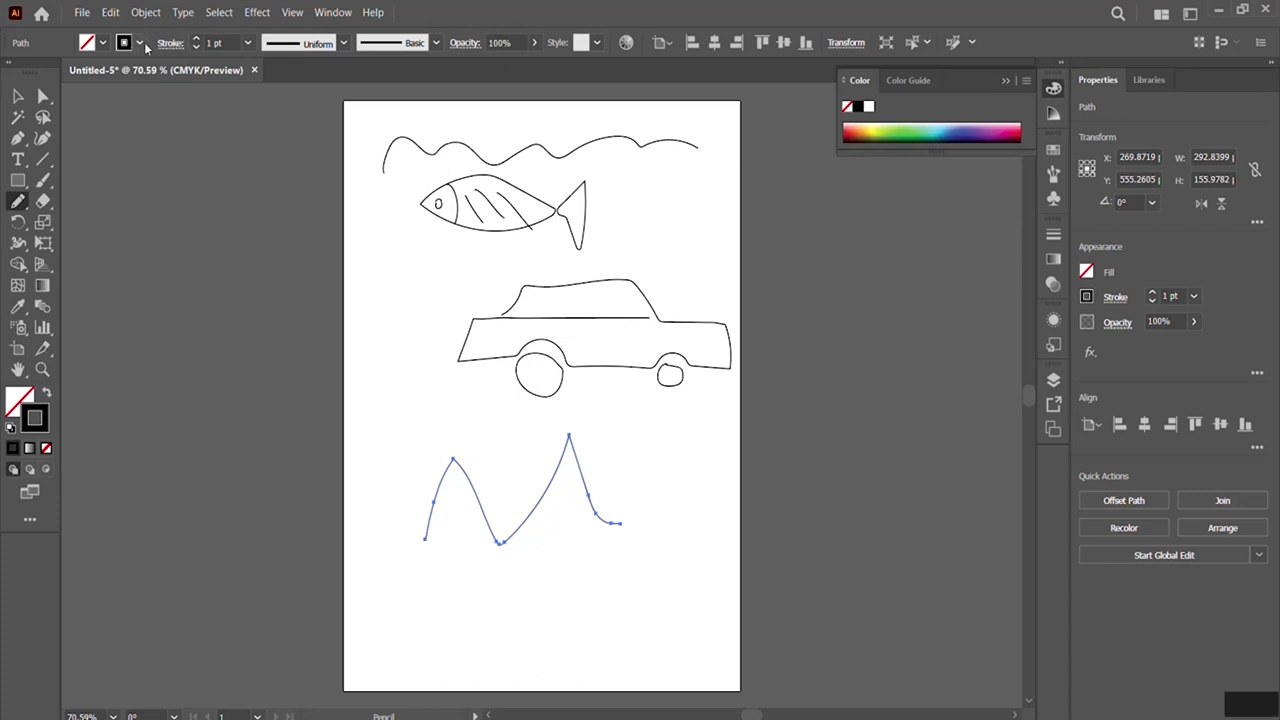
Raise the M line's stroke weight to 21 pt.
click(197, 38)
click(197, 38)
click(197, 38)
click(197, 38)
click(197, 38)
click(197, 38)
click(197, 38)
click(197, 38)
click(197, 38)
click(197, 38)
click(197, 38)
click(197, 38)
click(197, 38)
click(197, 38)
click(197, 38)
click(197, 38)
click(197, 38)
click(197, 38)
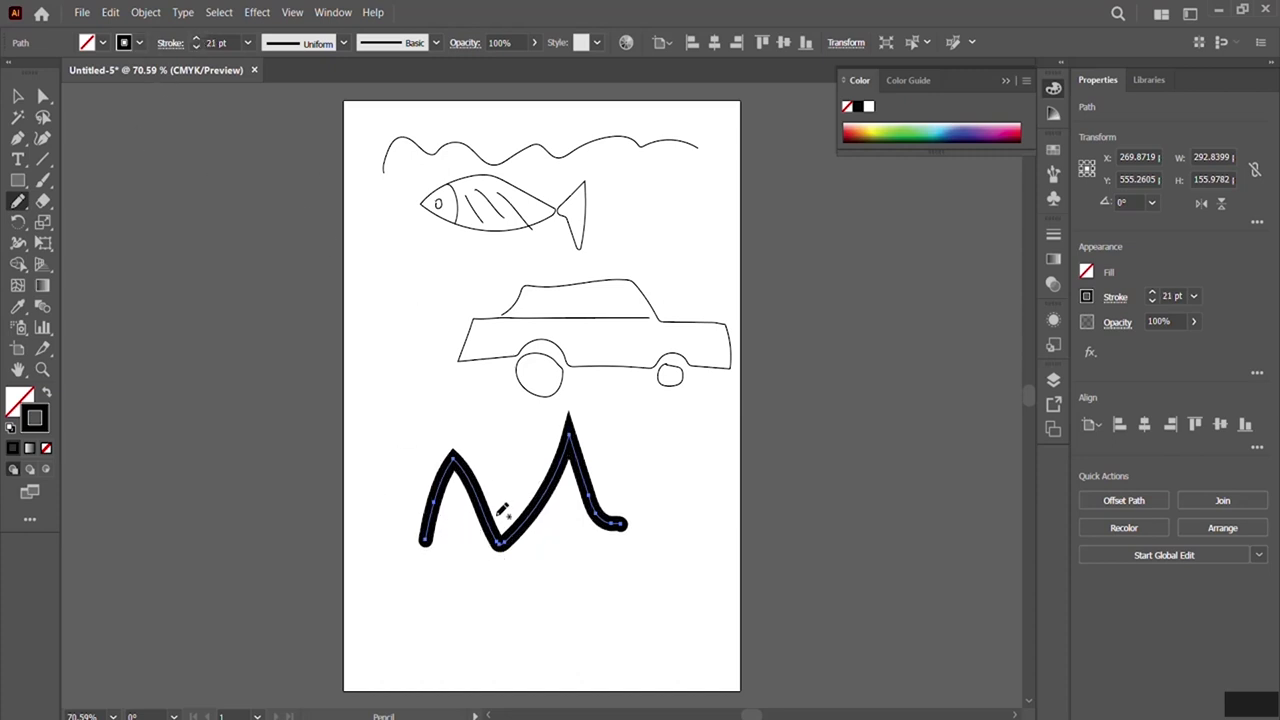
Give the M line a CMYK Green stroke and draw another M line below it.
click(140, 43)
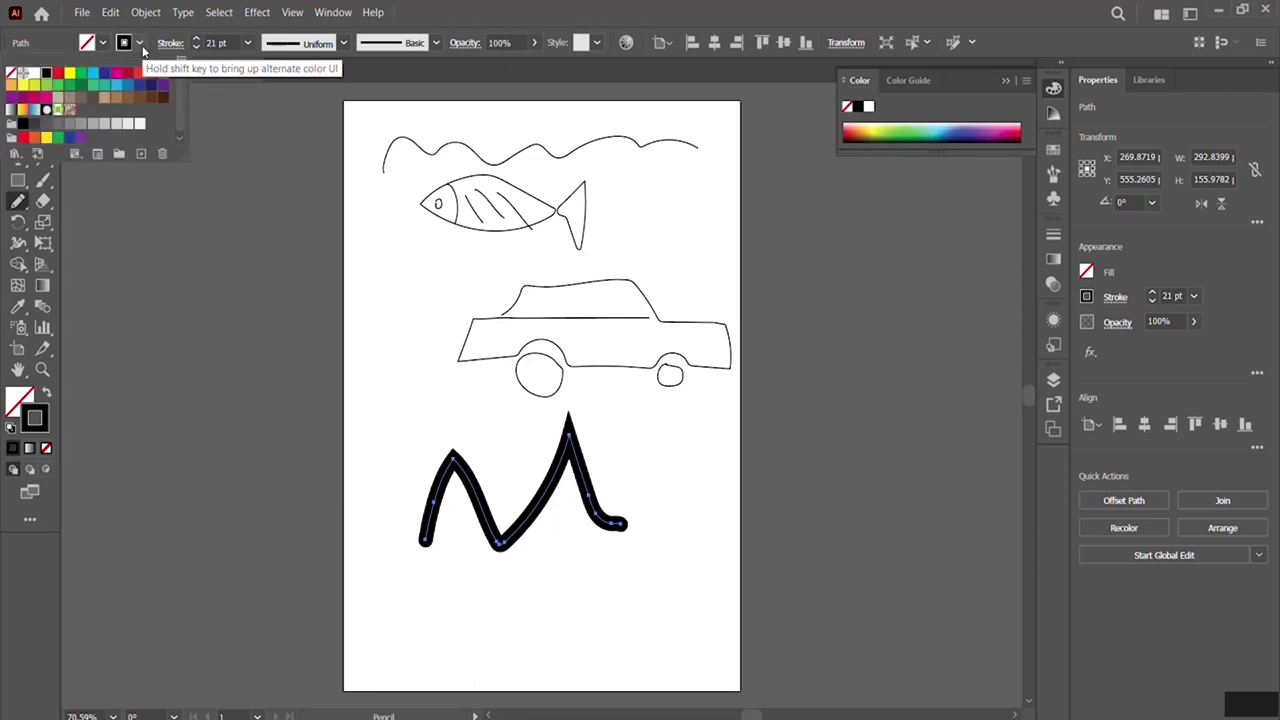
click(85, 78)
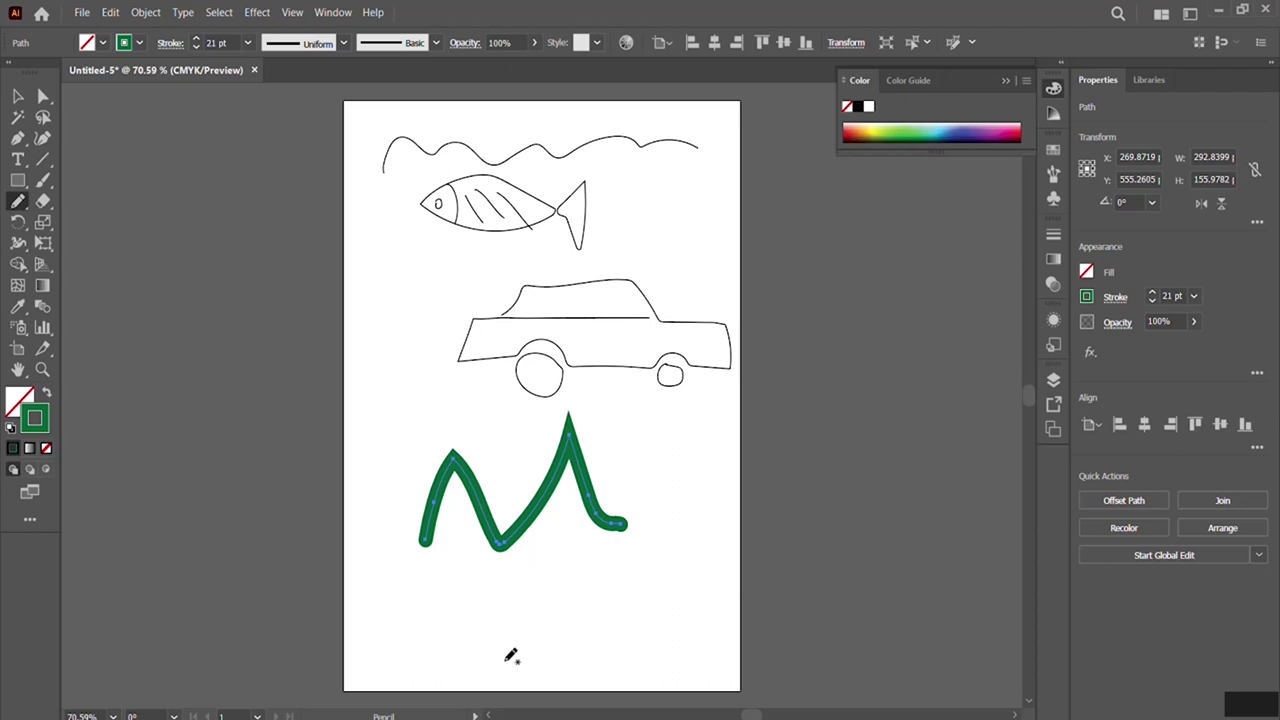
mouse_move(496, 654)
mouse_down()
mouse_move(520, 566)
mouse_move(596, 578)
mouse_move(674, 640)
mouse_up()
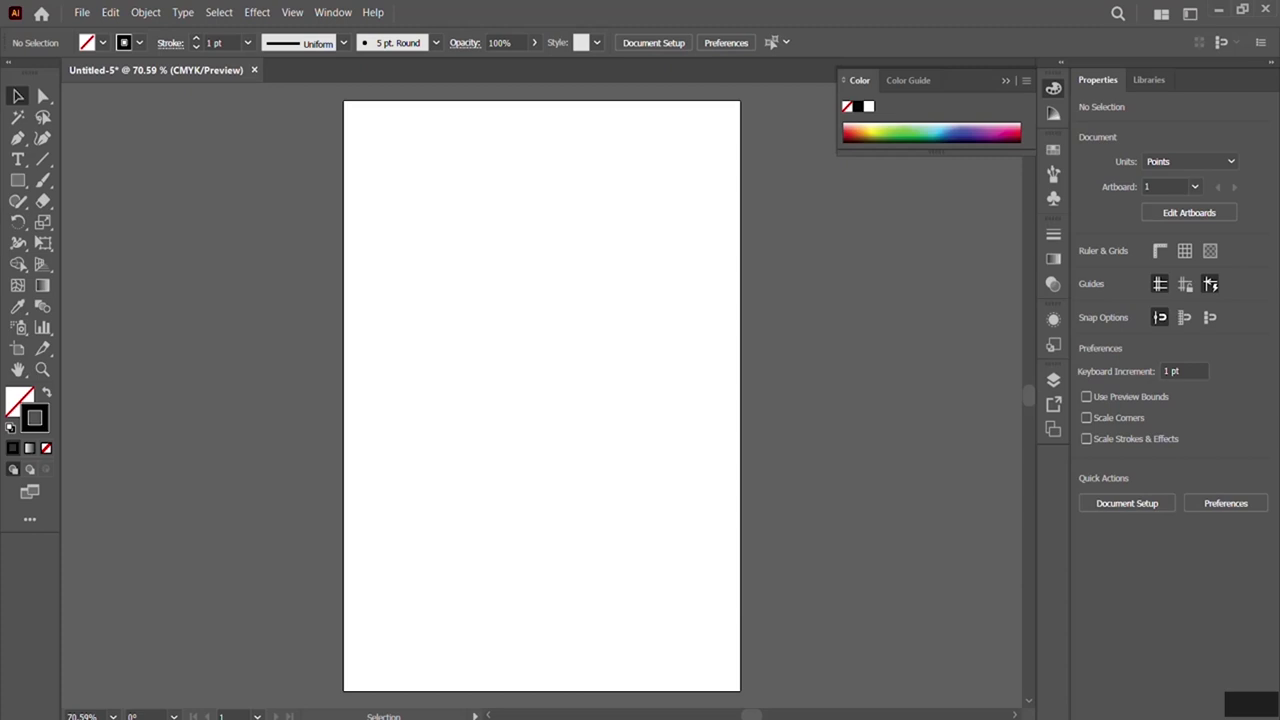
Choose the Pencil tool with a 20 pt stroke in orange C=0 M=50 Y=100 K=0.
click(18, 204)
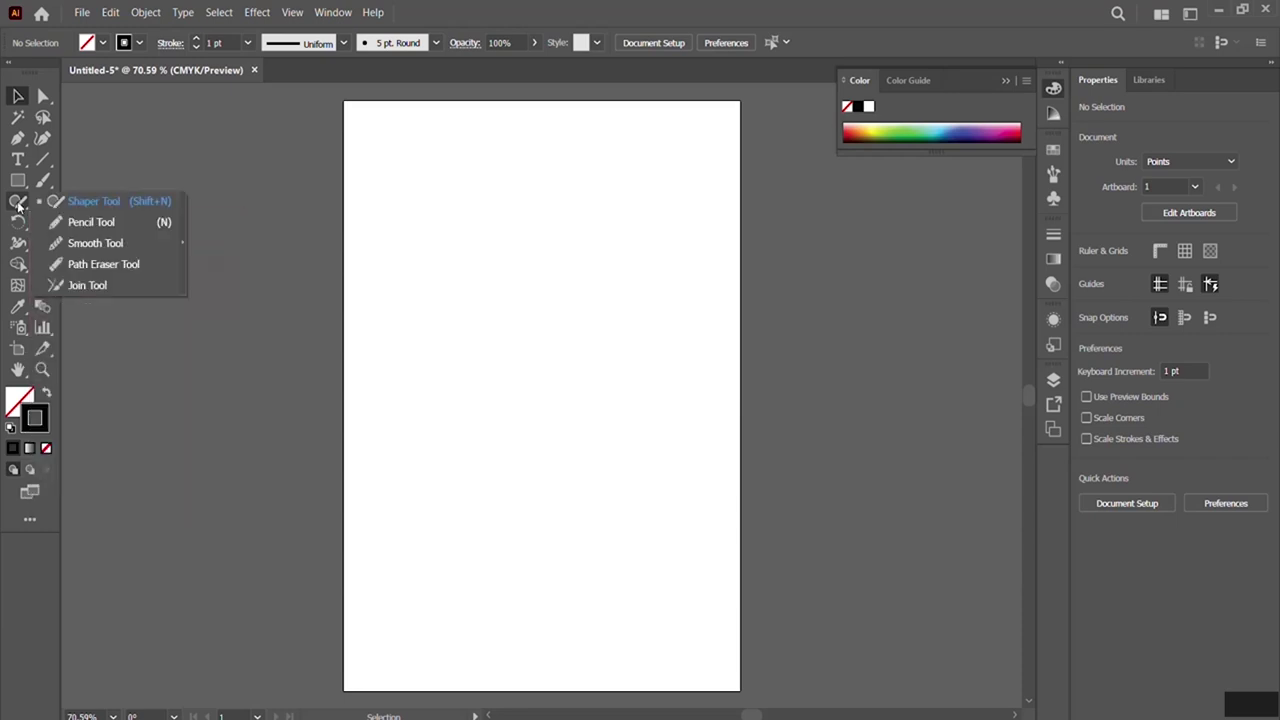
click(87, 224)
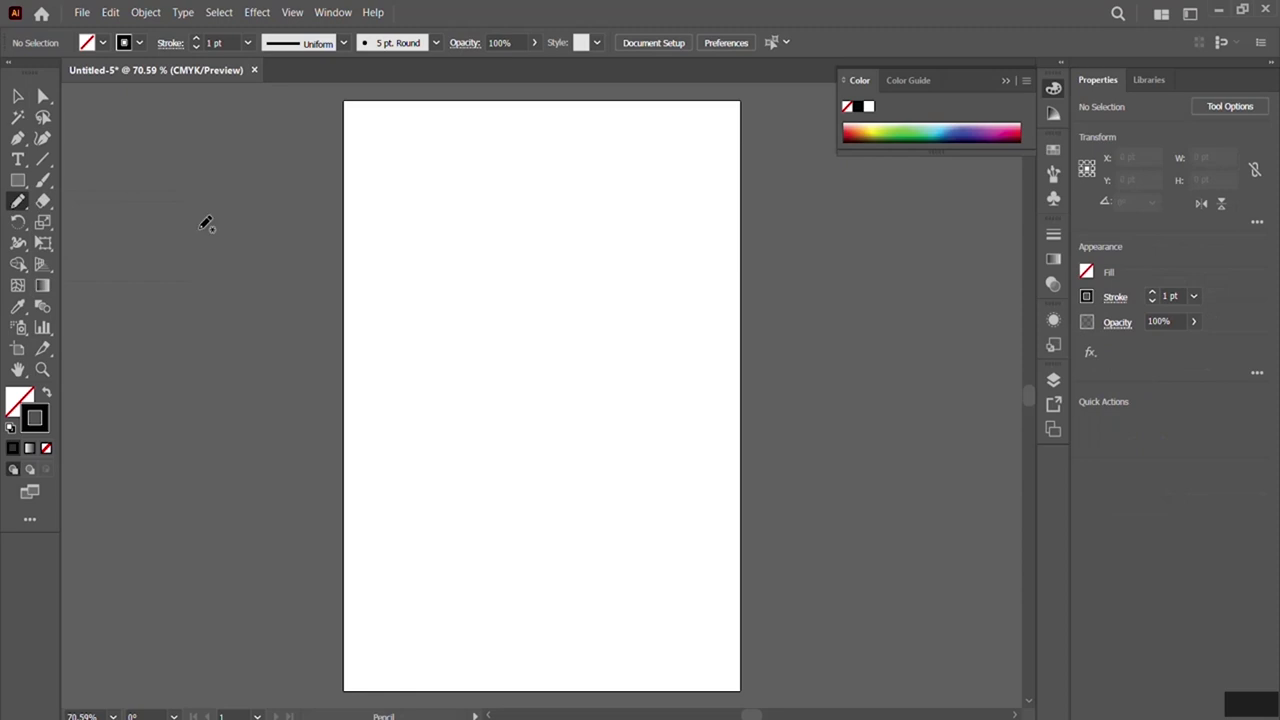
click(197, 39)
click(197, 39)
click(197, 39)
click(197, 39)
click(197, 39)
click(197, 39)
click(141, 45)
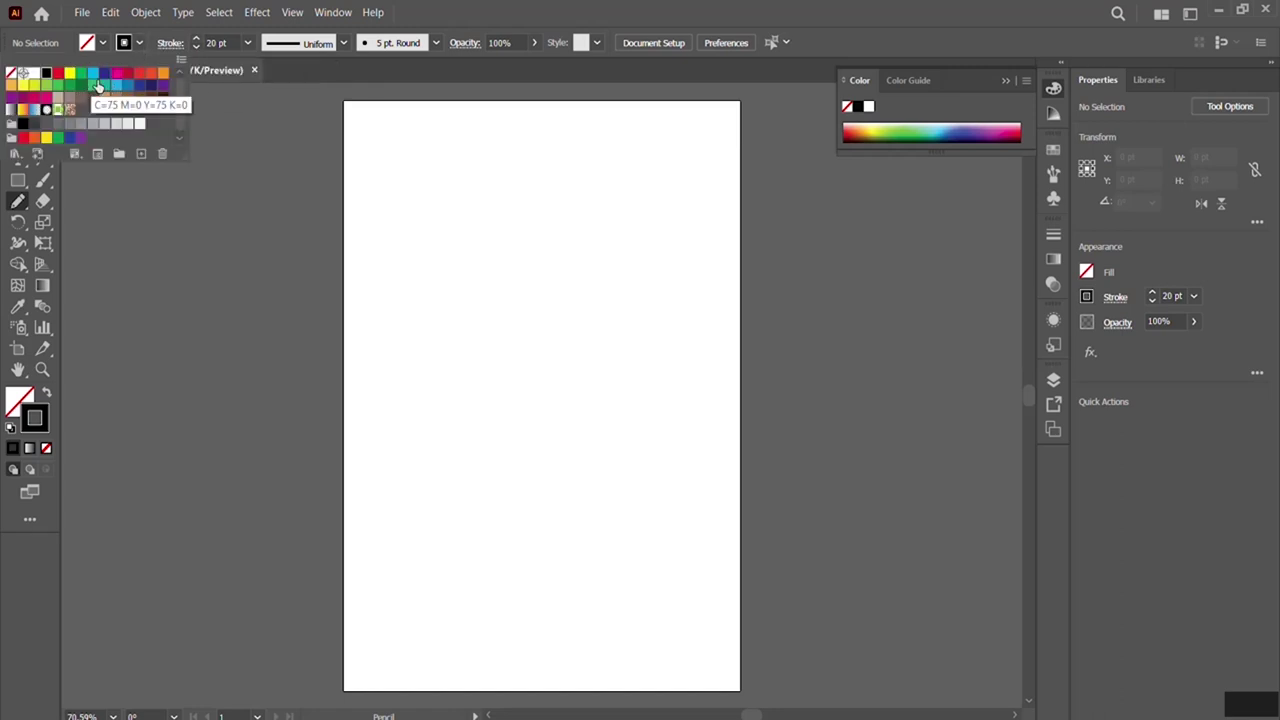
click(166, 78)
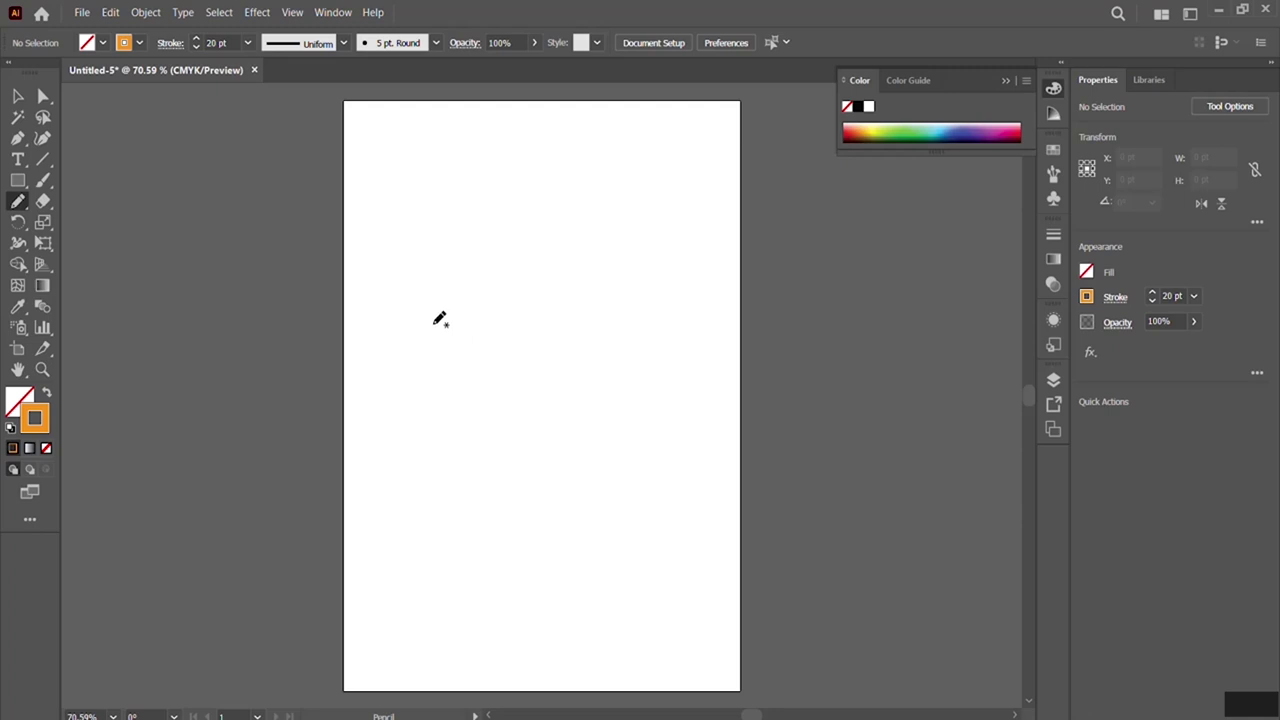
mouse_move(382, 294)
mouse_down()
mouse_move(407, 229)
mouse_move(434, 296)
mouse_move(465, 207)
mouse_move(510, 315)
mouse_move(546, 202)
mouse_move(594, 308)
mouse_move(652, 201)
mouse_move(717, 295)
mouse_up()
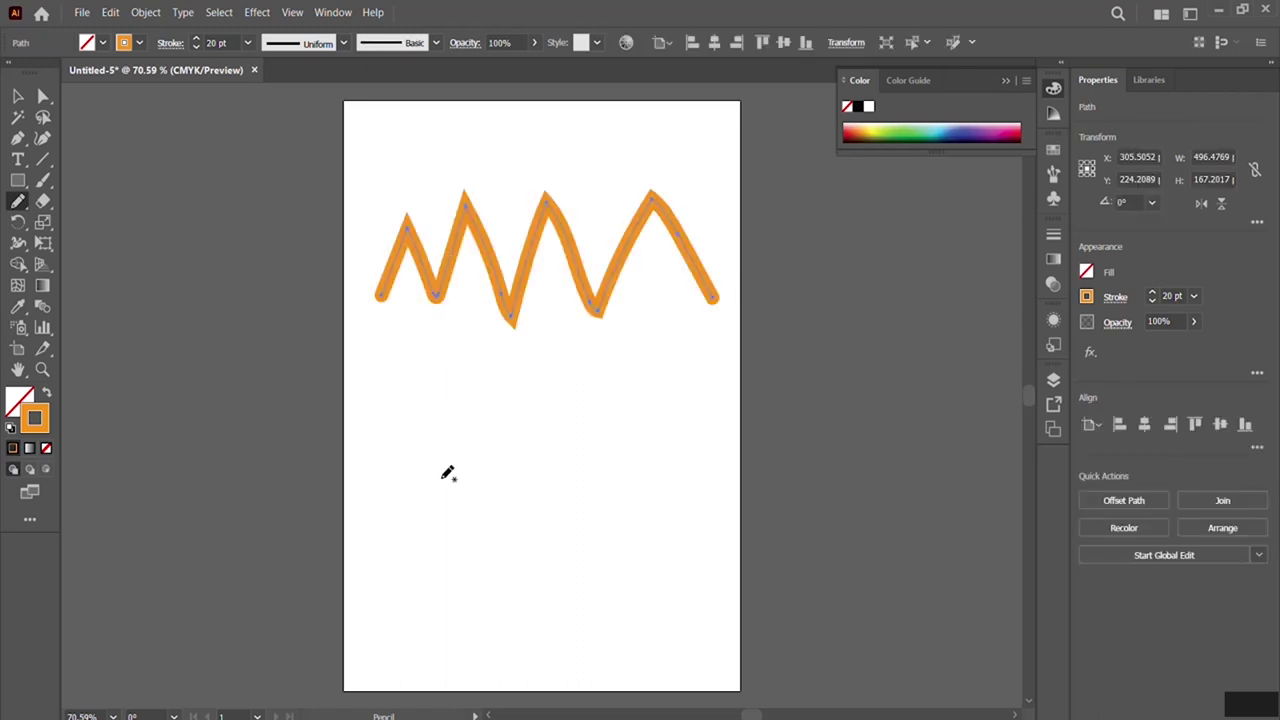
mouse_move(434, 494)
mouse_down()
mouse_move(463, 414)
mouse_move(492, 488)
mouse_move(540, 412)
mouse_move(560, 411)
mouse_move(590, 498)
mouse_up()
mouse_move(640, 430)
mouse_down()
mouse_move(657, 363)
mouse_move(681, 404)
mouse_move(702, 360)
mouse_move(733, 427)
mouse_up()
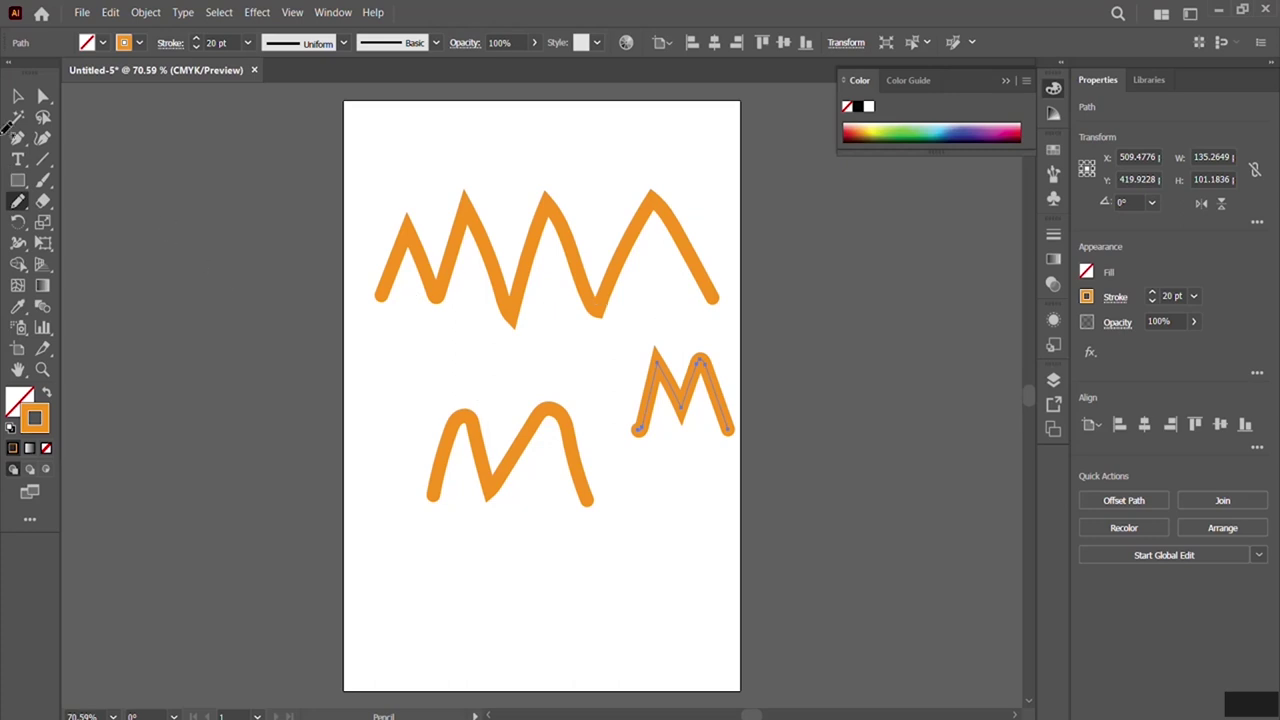
click(18, 96)
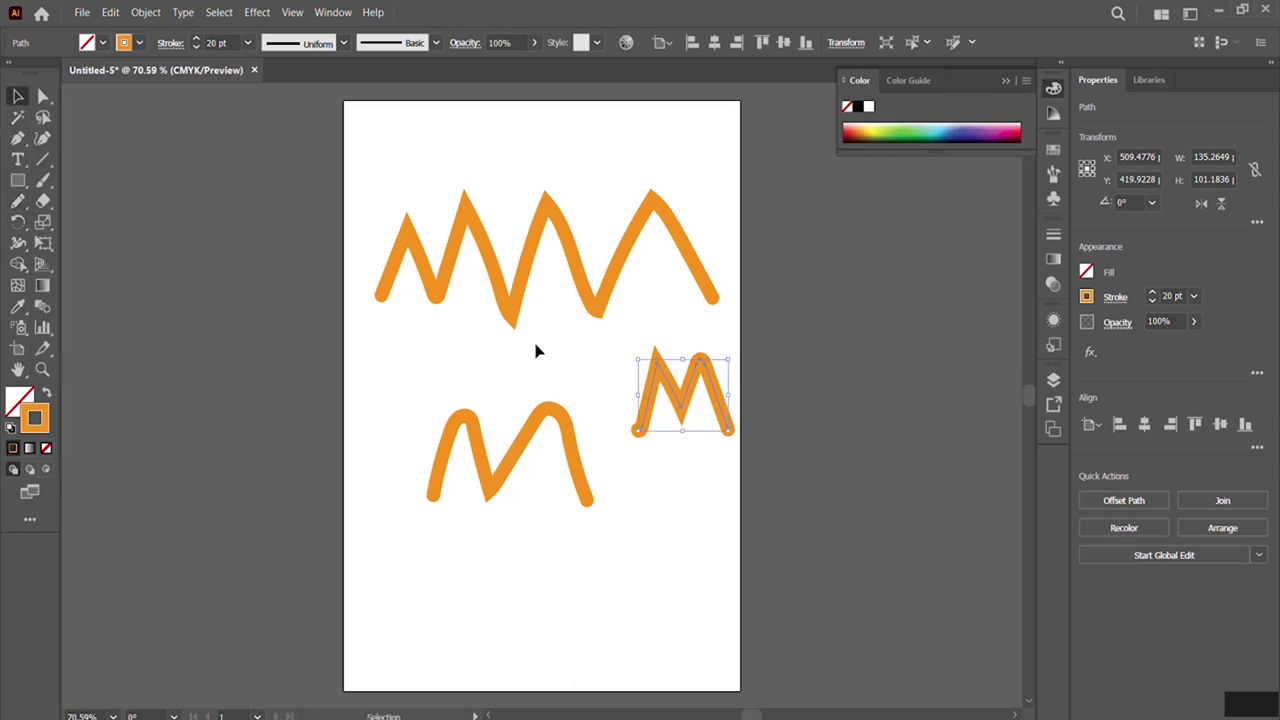
click(525, 267)
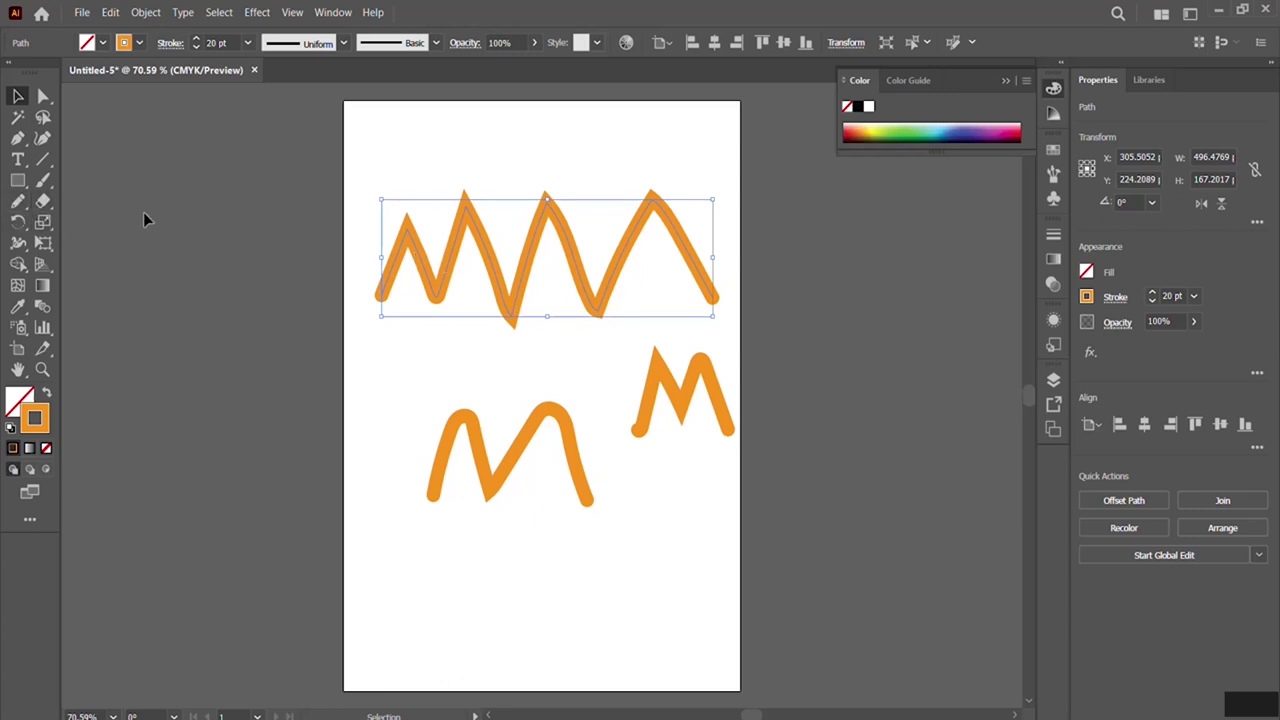
click(16, 205)
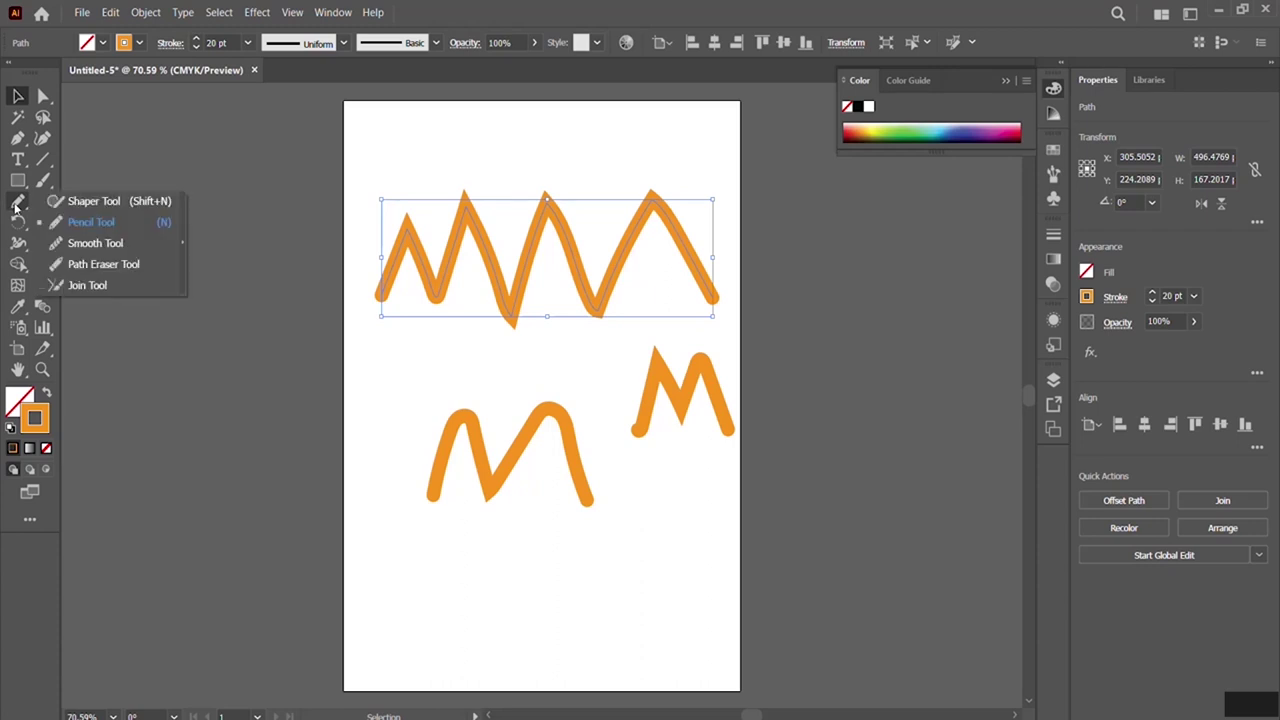
Use the Smooth Tool to round the zigzag's peaks and its bottom valley.
click(95, 243)
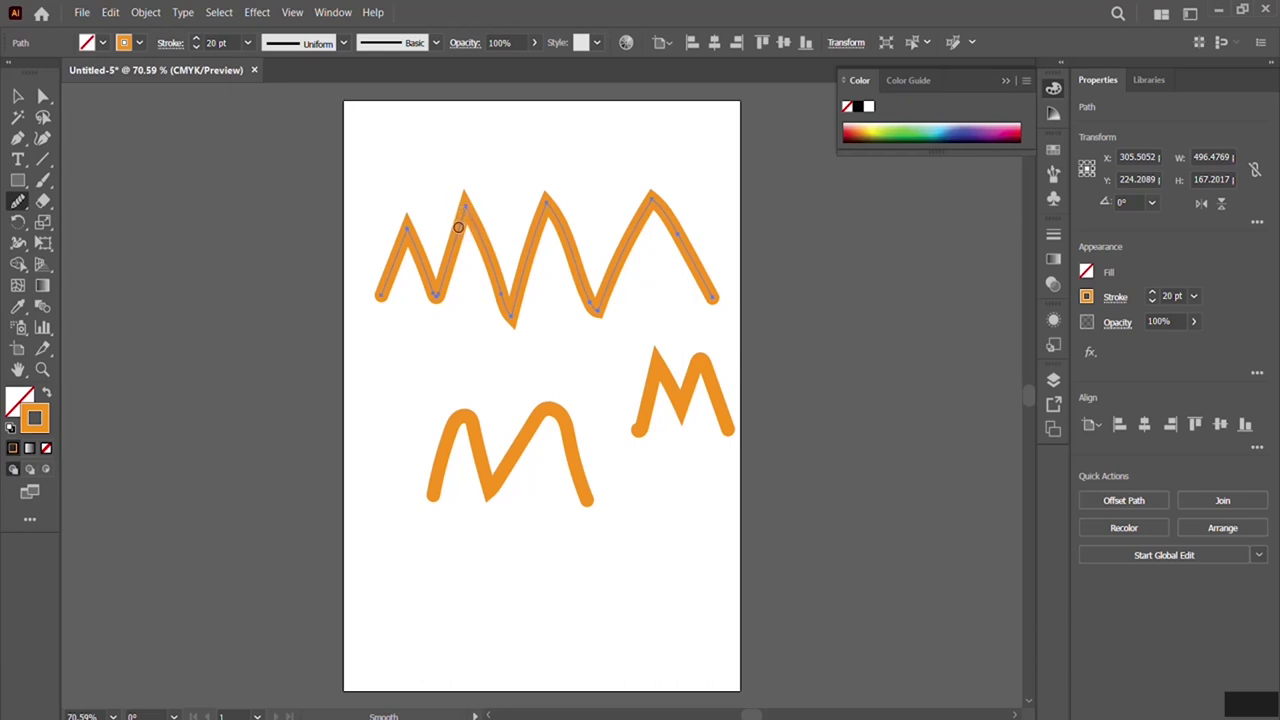
mouse_move(466, 204)
mouse_down()
mouse_move(458, 234)
mouse_move(470, 216)
mouse_up()
drag(474, 220, 480, 230)
mouse_move(402, 239)
mouse_down()
mouse_move(412, 232)
mouse_move(422, 252)
mouse_up()
drag(502, 304, 529, 311)
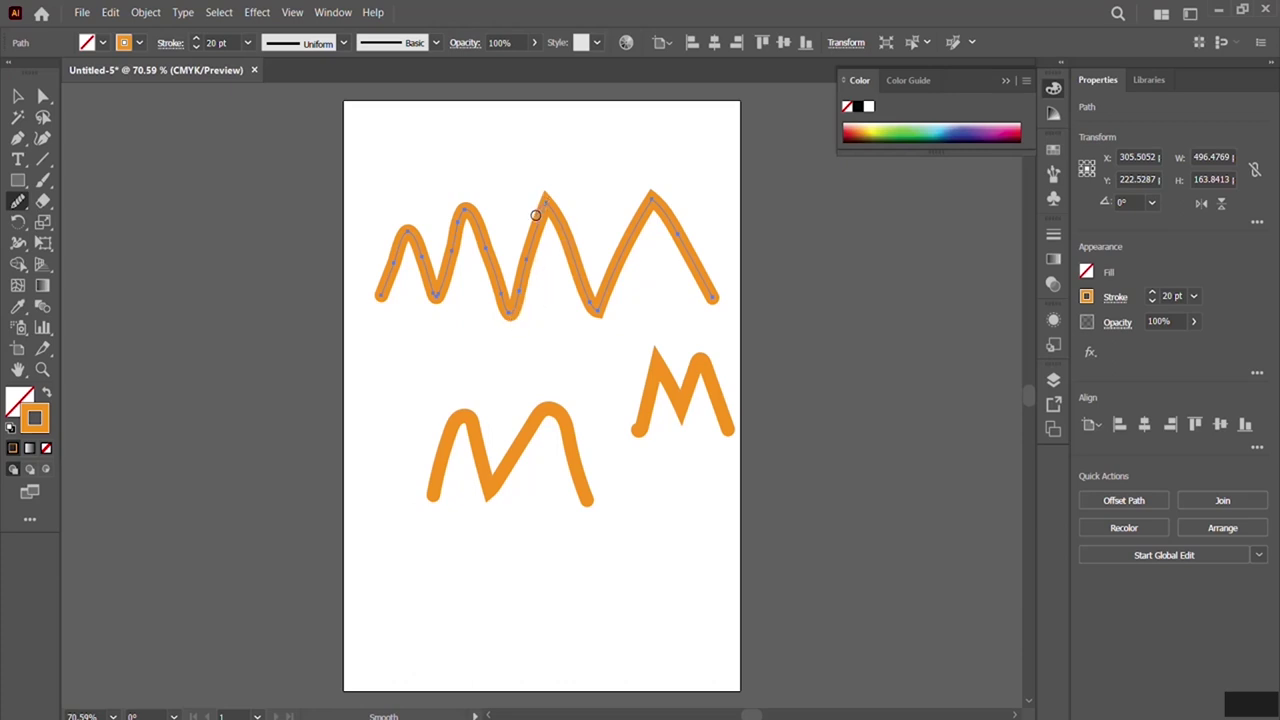
drag(561, 225, 548, 206)
drag(648, 212, 672, 221)
Select the lower M stroke and return to the smoothing tool.
click(17, 100)
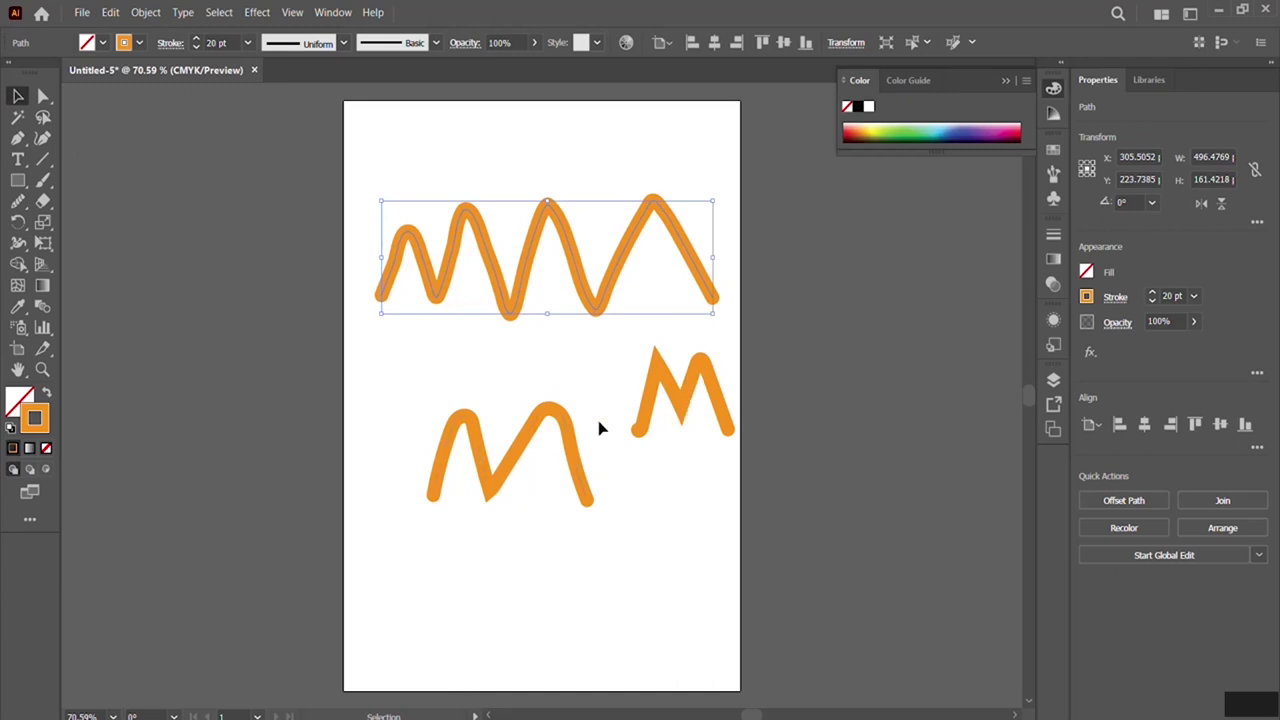
click(493, 492)
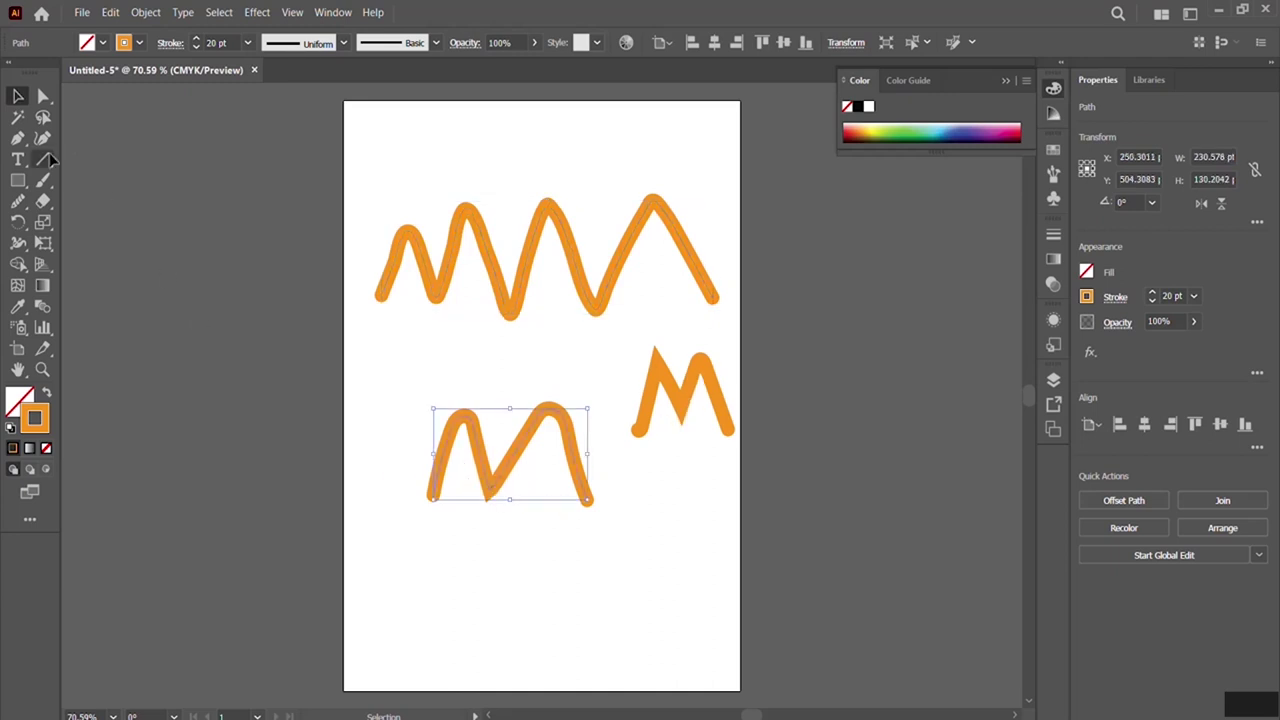
click(18, 200)
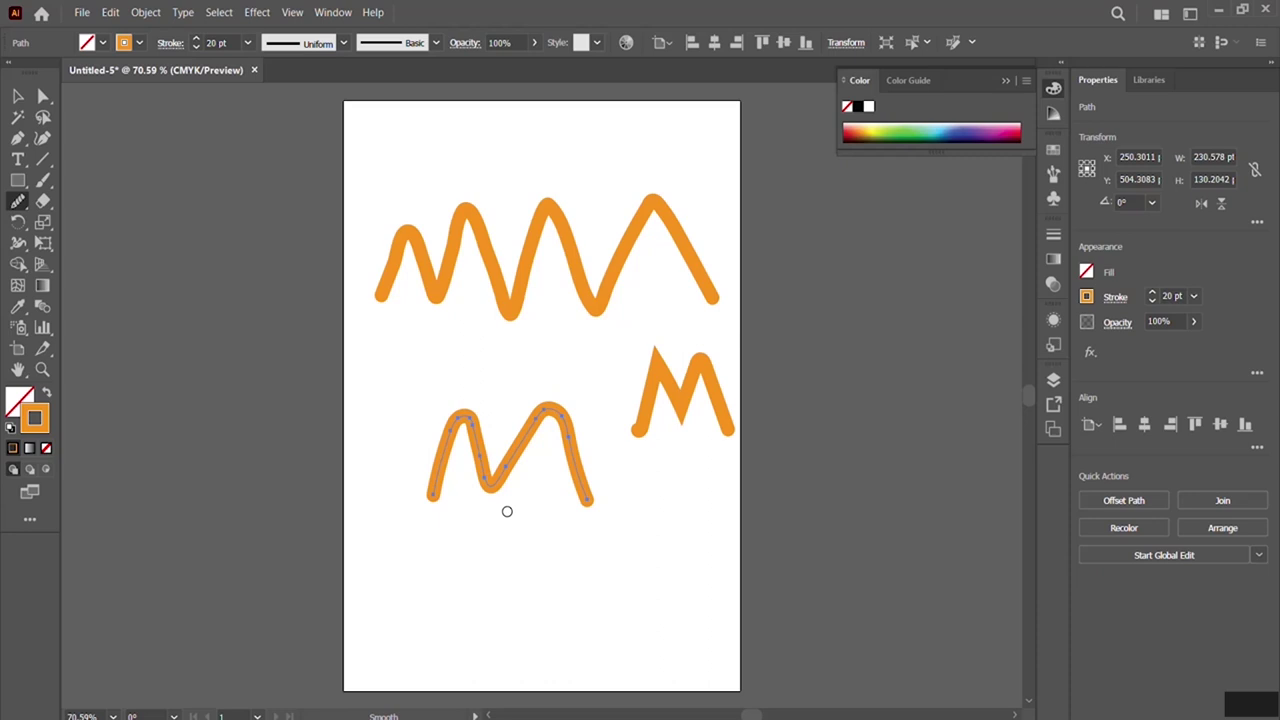
Select the right M stroke and redraw its left peak with the Pencil.
click(18, 95)
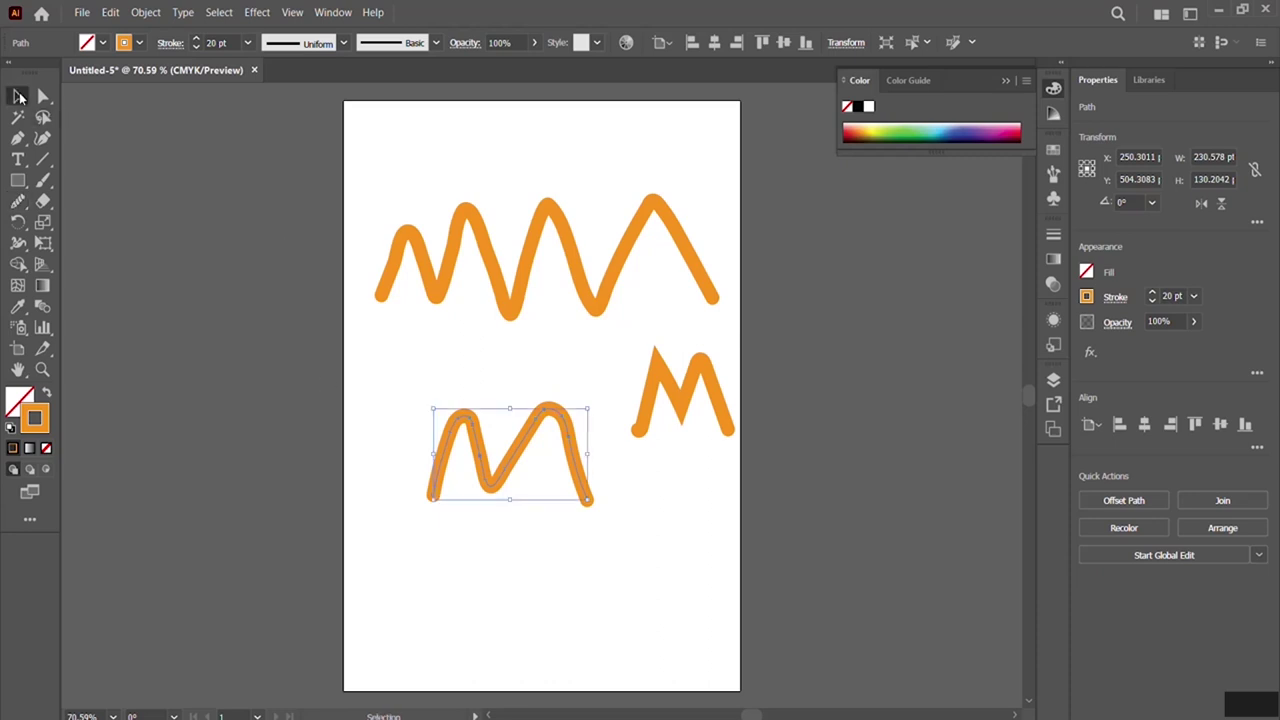
click(683, 412)
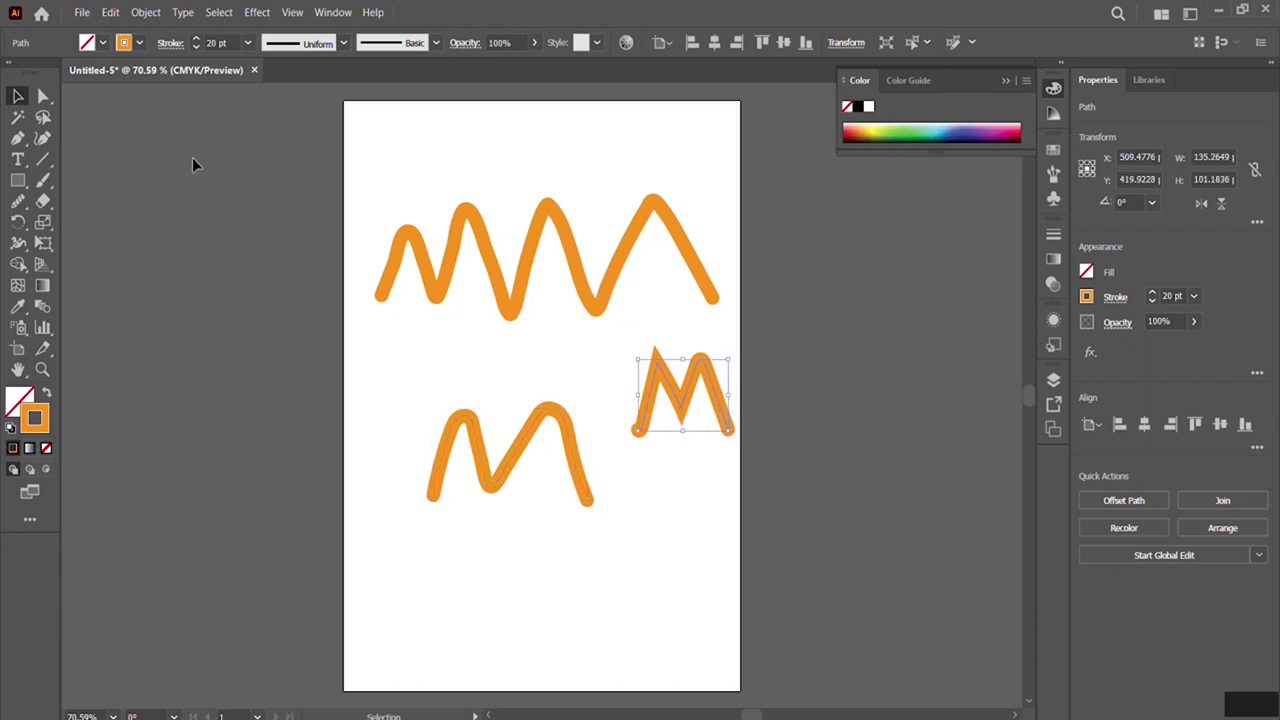
click(19, 201)
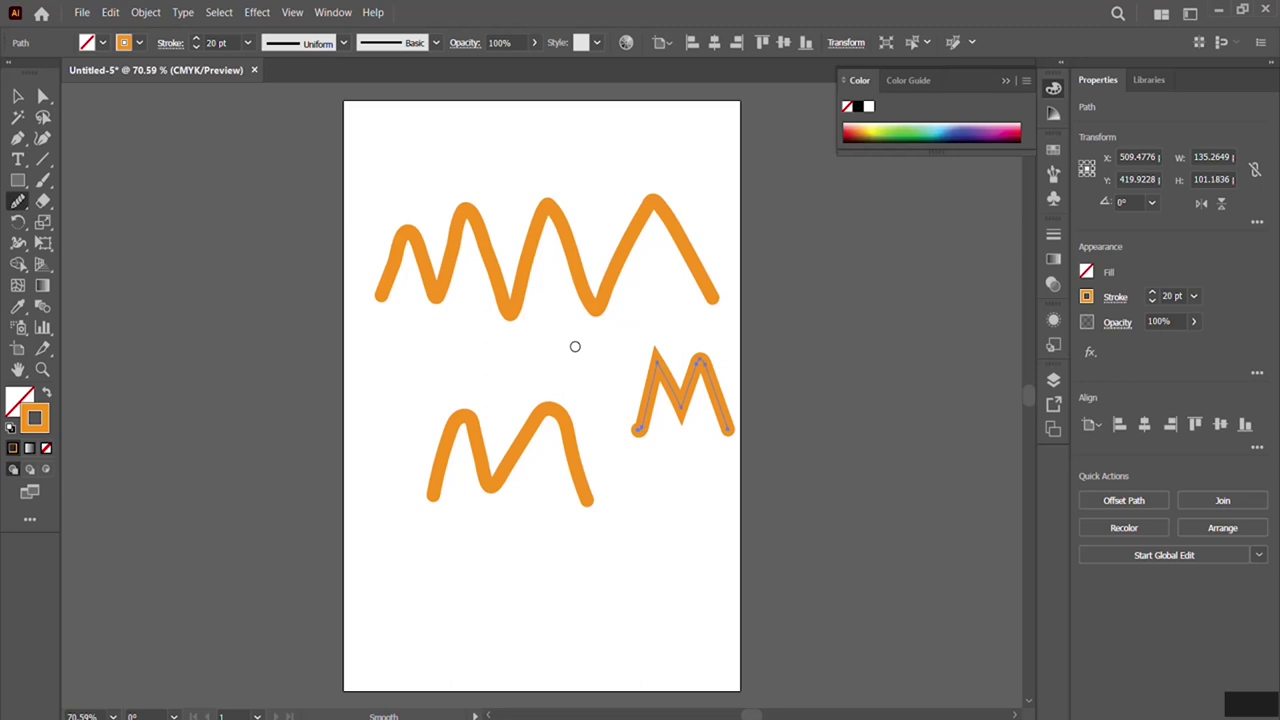
drag(654, 362, 655, 366)
drag(657, 364, 680, 406)
drag(660, 372, 677, 408)
drag(657, 375, 668, 380)
Deselect the small M stroke with the Selection tool.
mouse_move(18, 200)
mouse_down()
mouse_move(60, 240)
mouse_move(108, 246)
mouse_up()
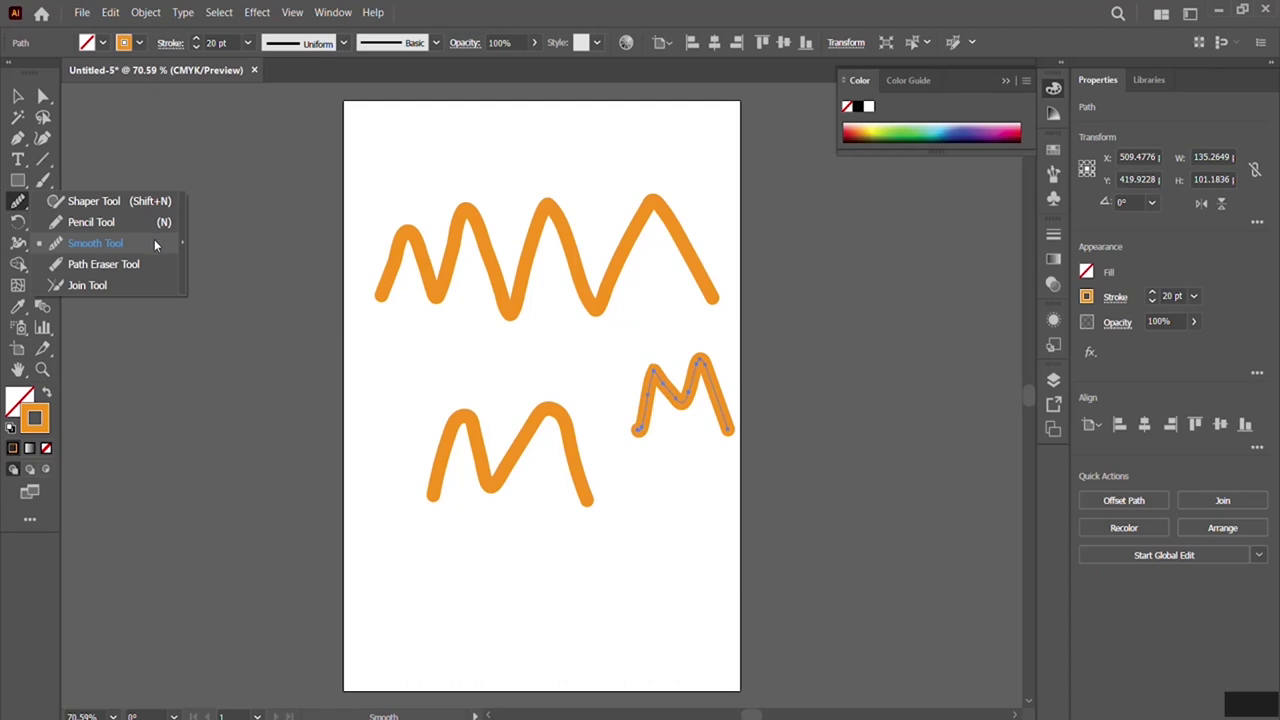
click(18, 96)
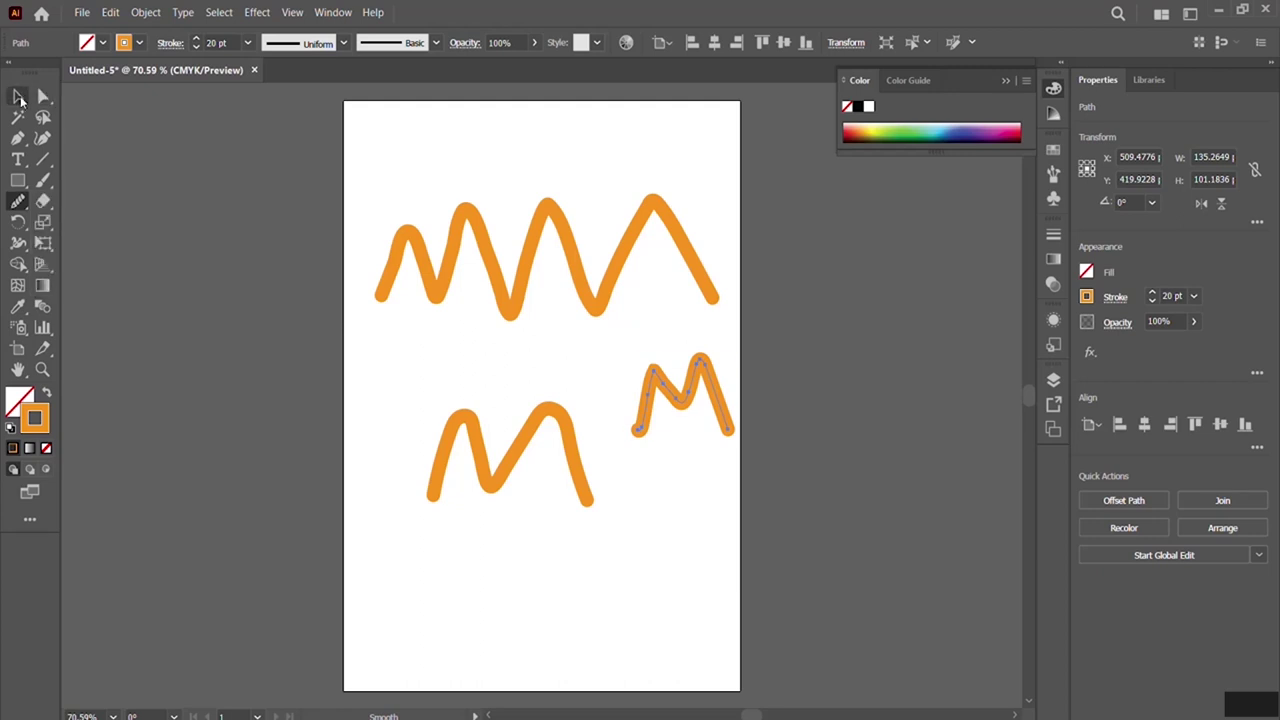
click(515, 312)
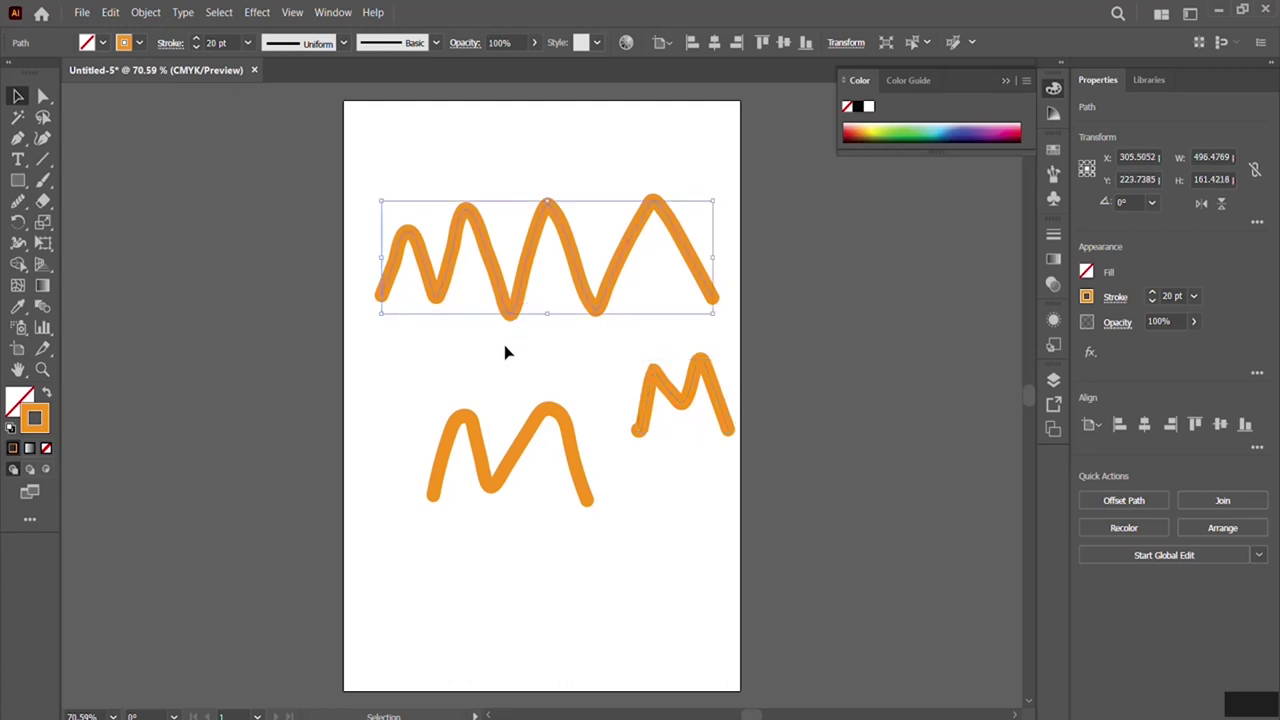
Select the top zigzag and cut it into pieces with the Path Eraser Tool.
click(467, 279)
click(449, 268)
click(19, 201)
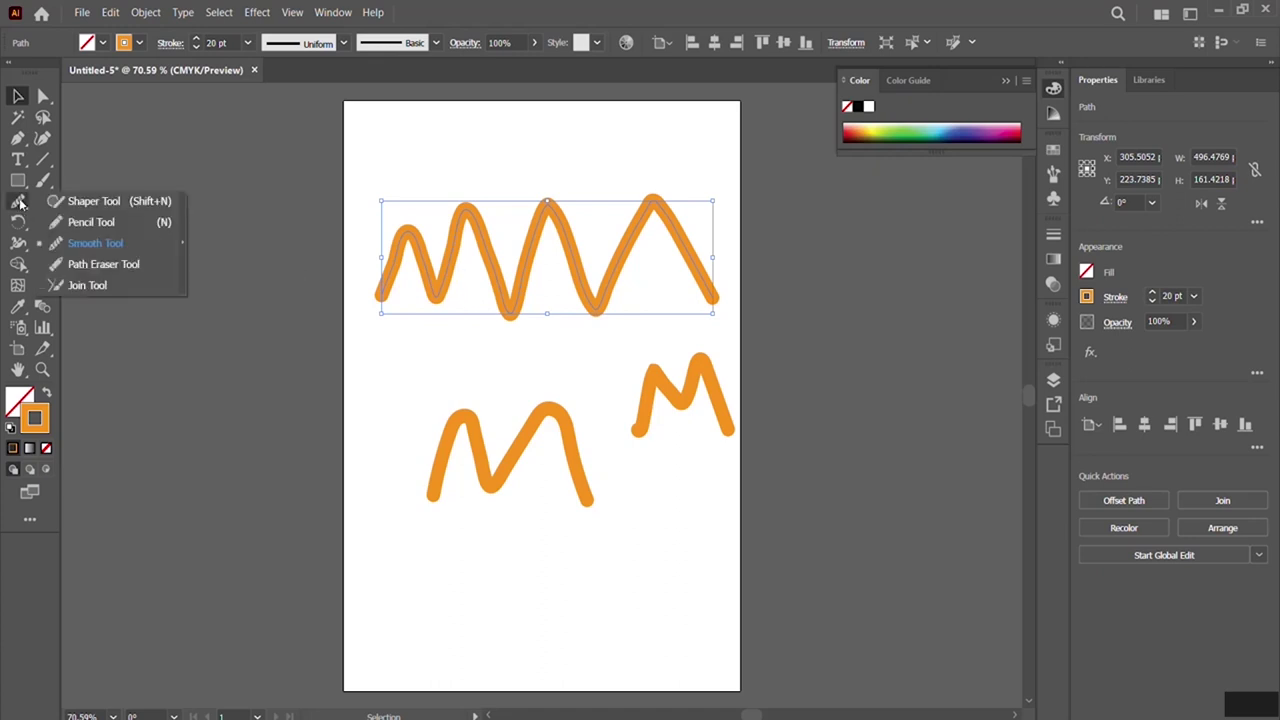
click(96, 264)
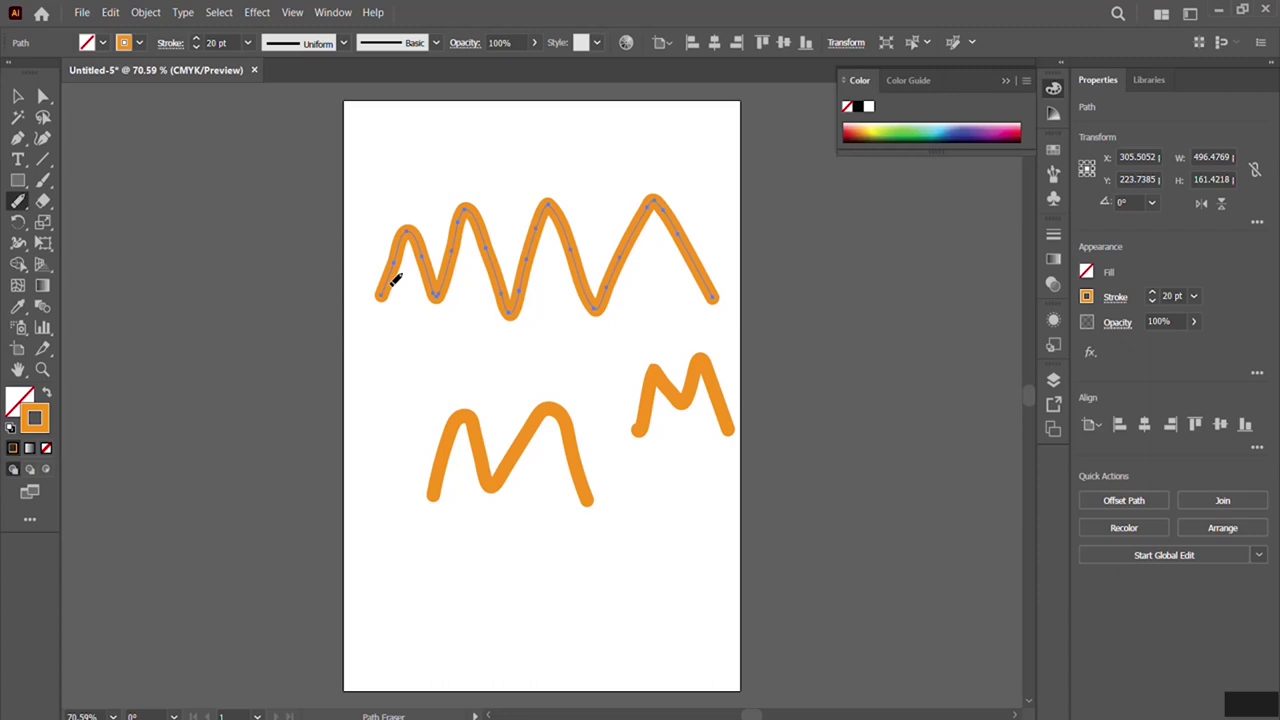
click(18, 200)
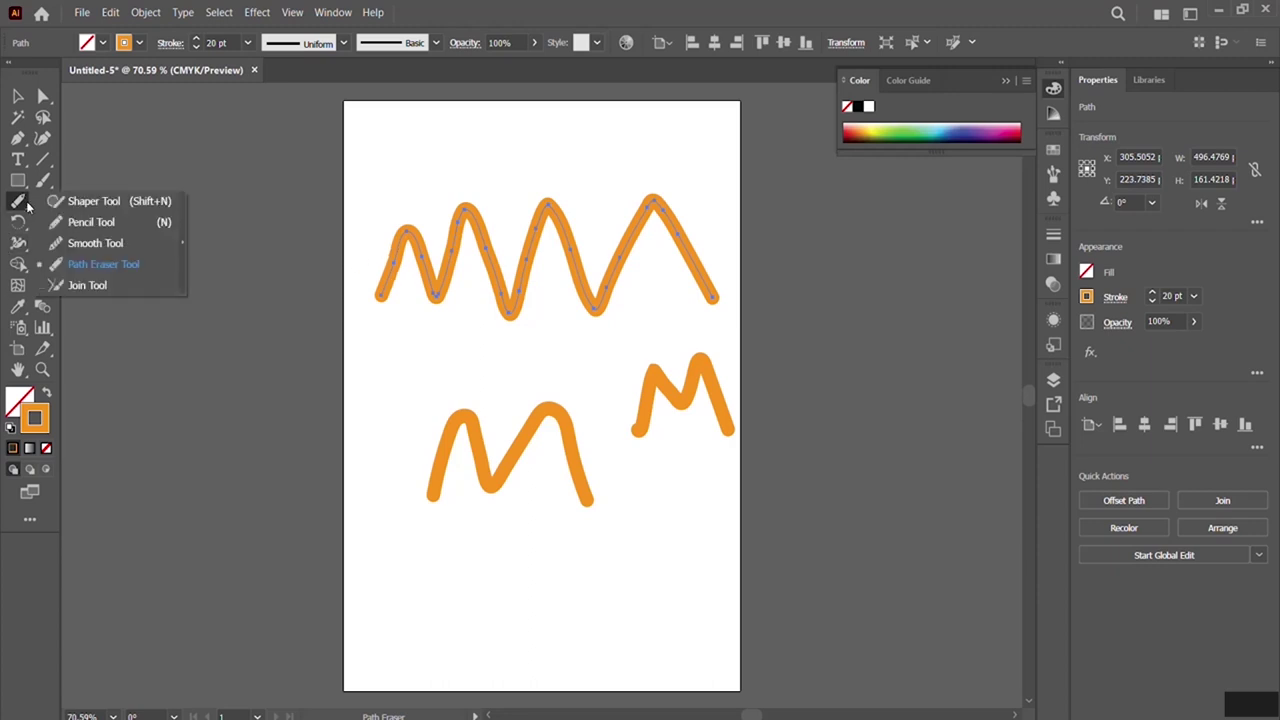
click(538, 222)
drag(530, 253, 526, 251)
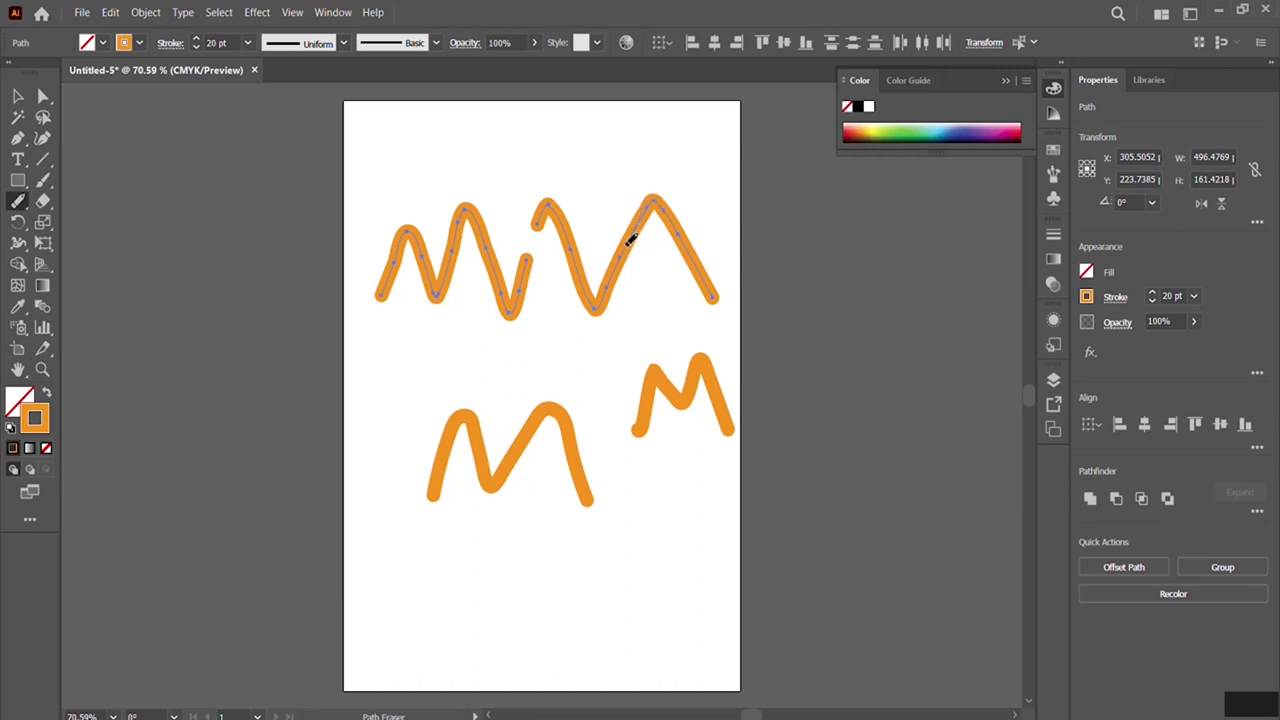
drag(620, 251, 663, 266)
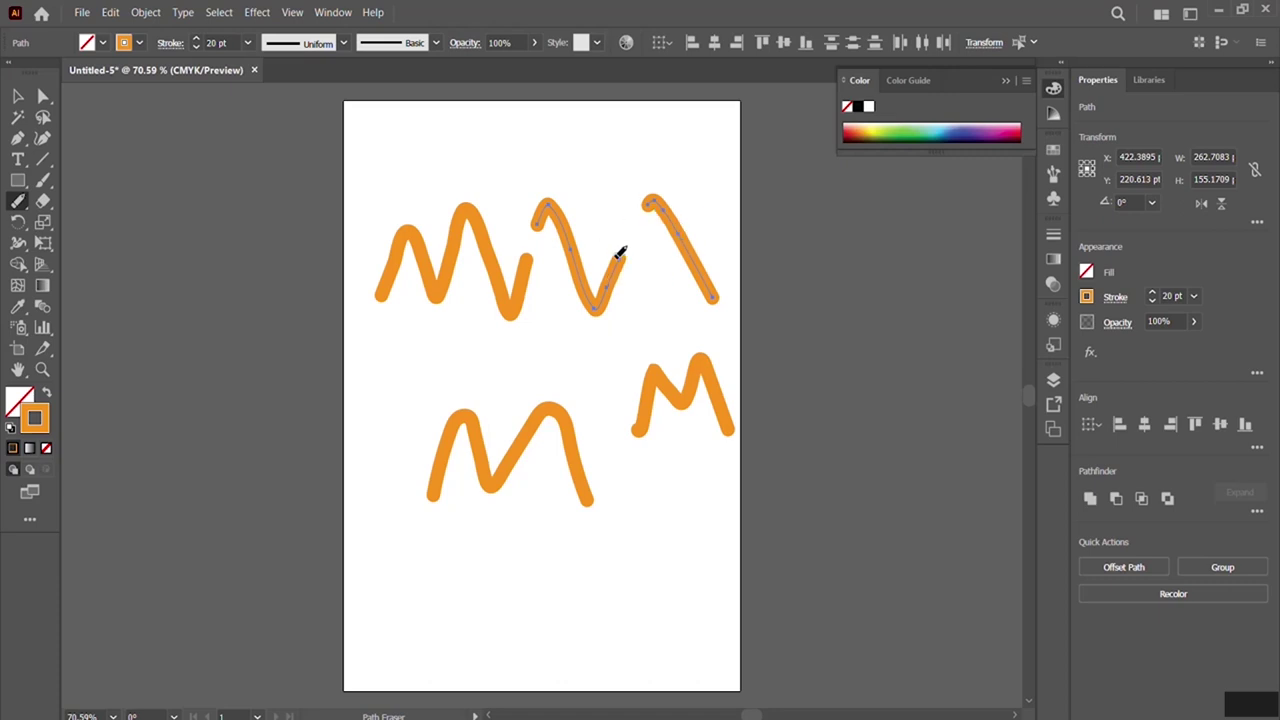
drag(618, 260, 603, 283)
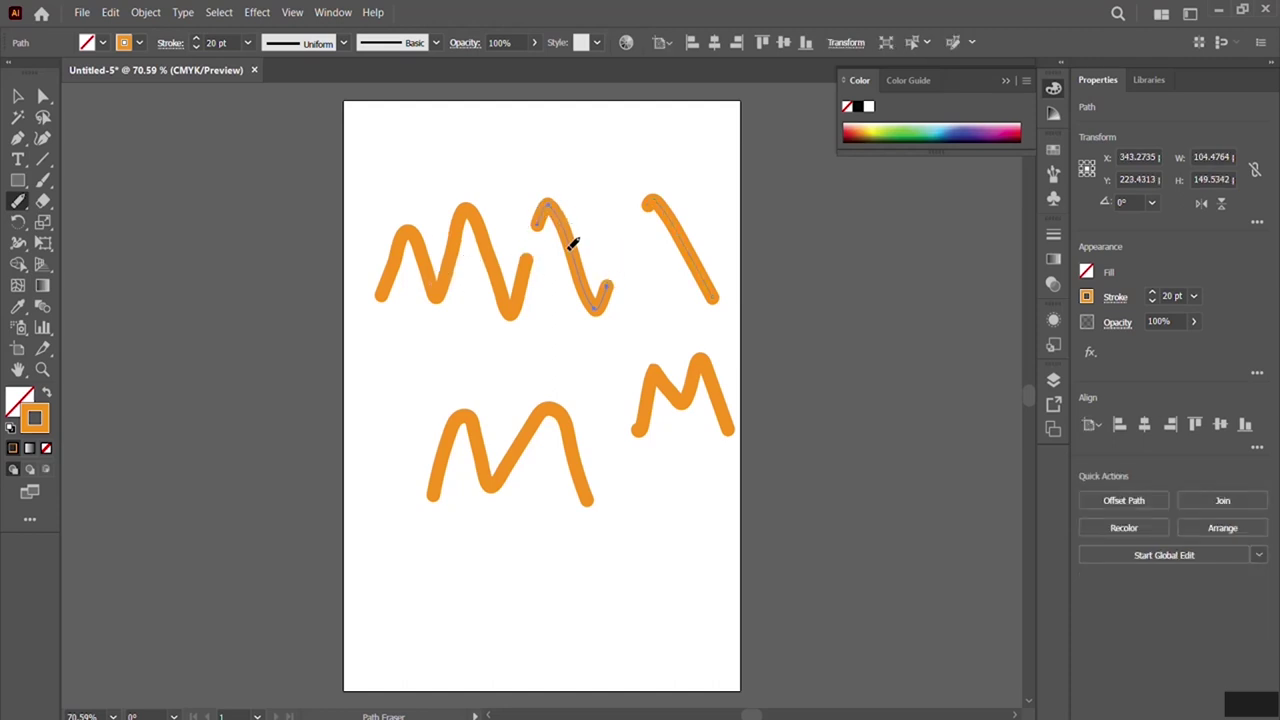
drag(572, 243, 600, 303)
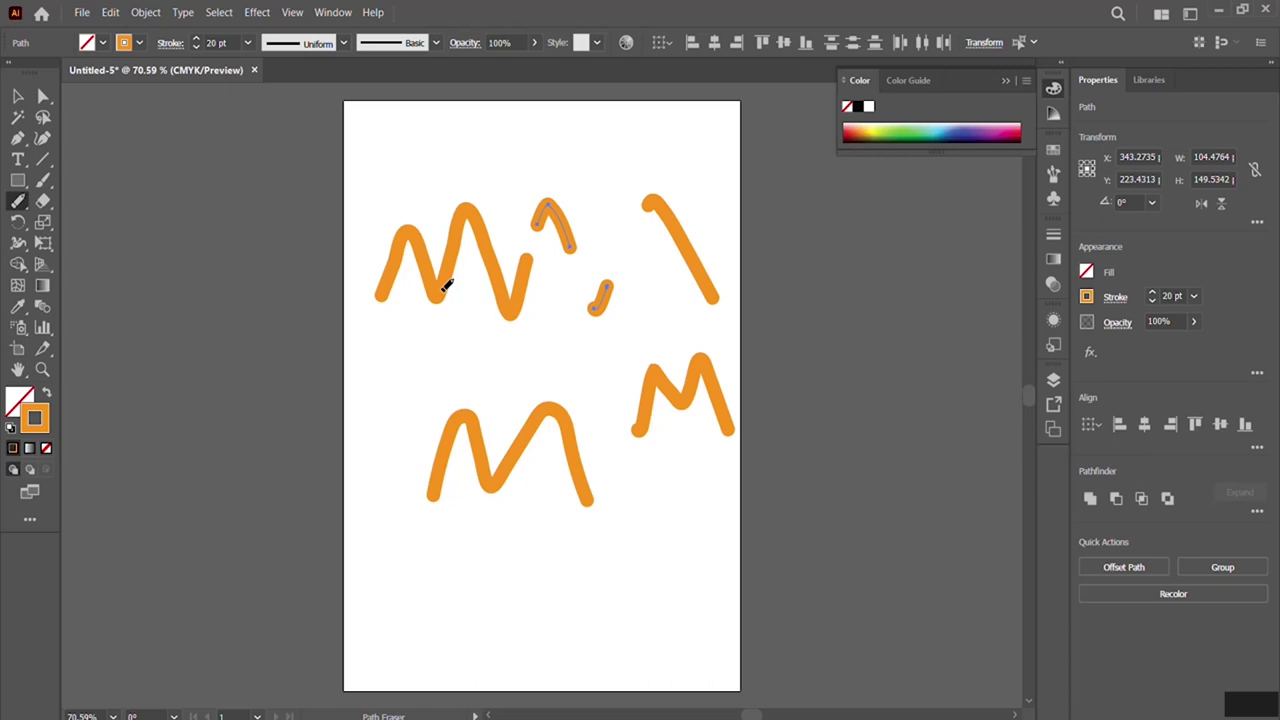
Marquee-select all the orange strokes on the artboard and delete them.
click(18, 96)
drag(367, 133, 727, 550)
key(Delete)
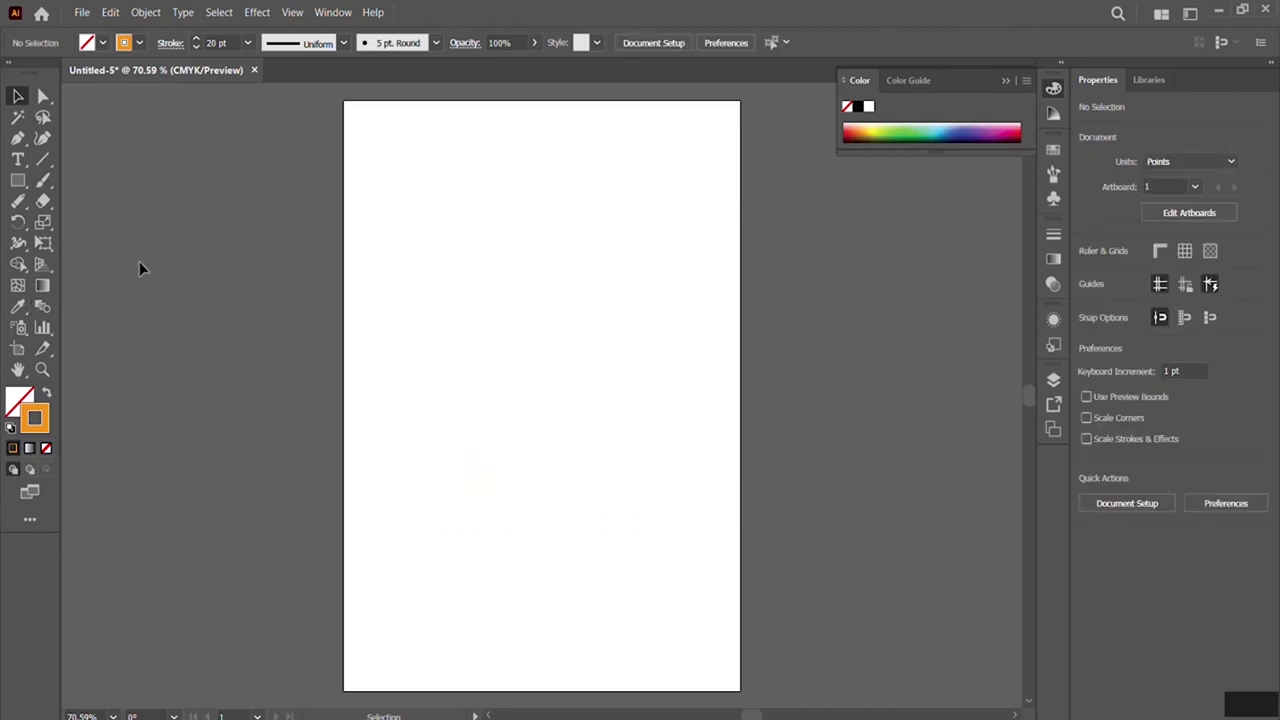
Pencil an open-topped orange triangle and a heart-shaped curve to its right.
click(16, 202)
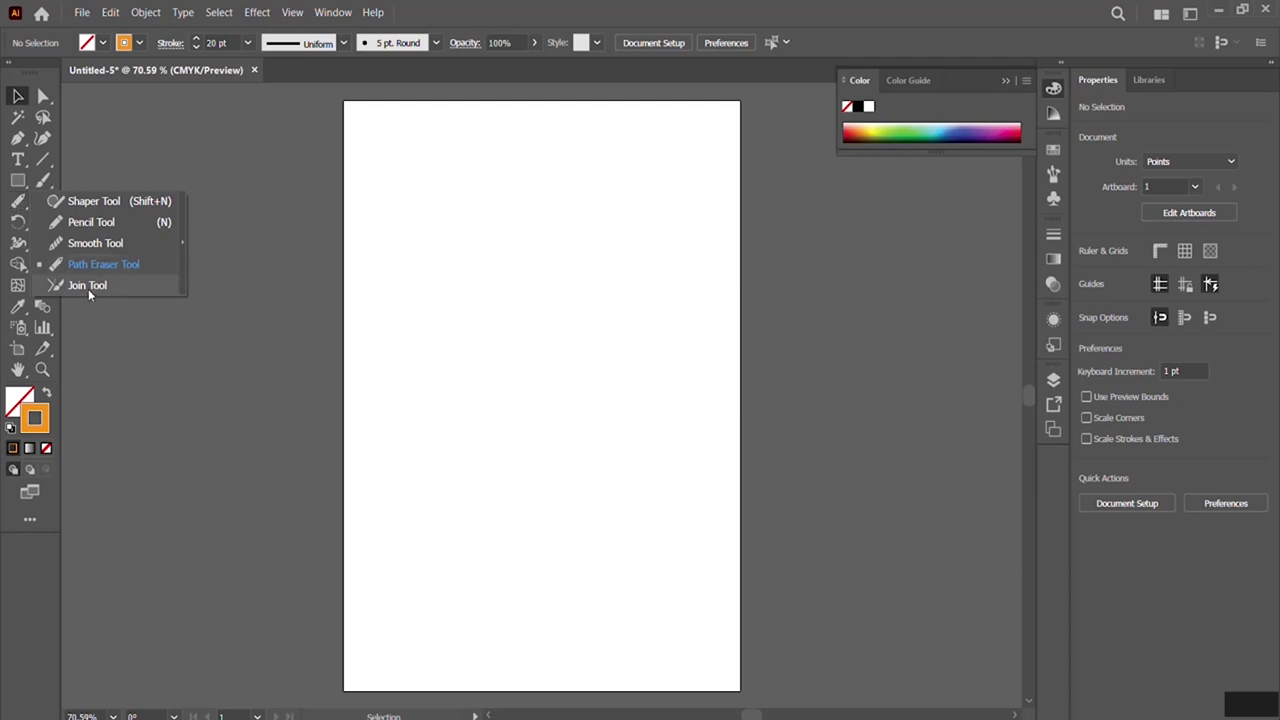
click(86, 224)
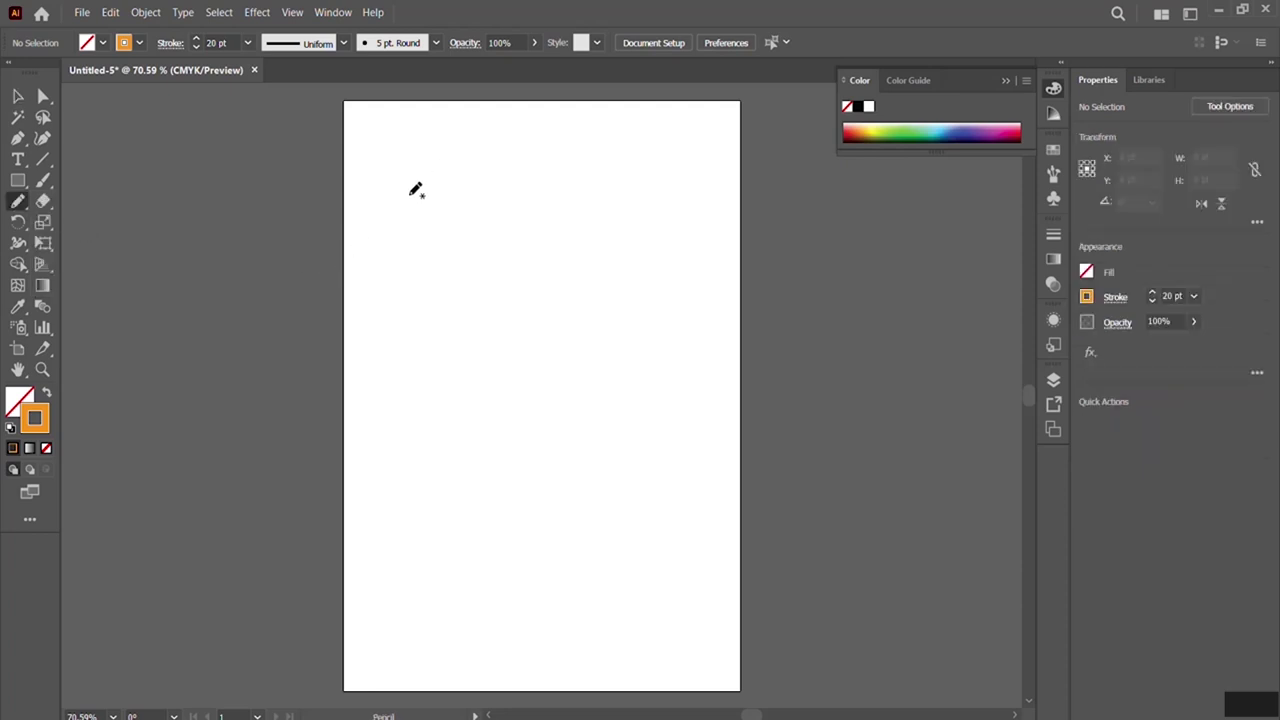
mouse_move(423, 210)
mouse_down()
mouse_move(381, 300)
mouse_move(498, 305)
mouse_move(430, 214)
mouse_up()
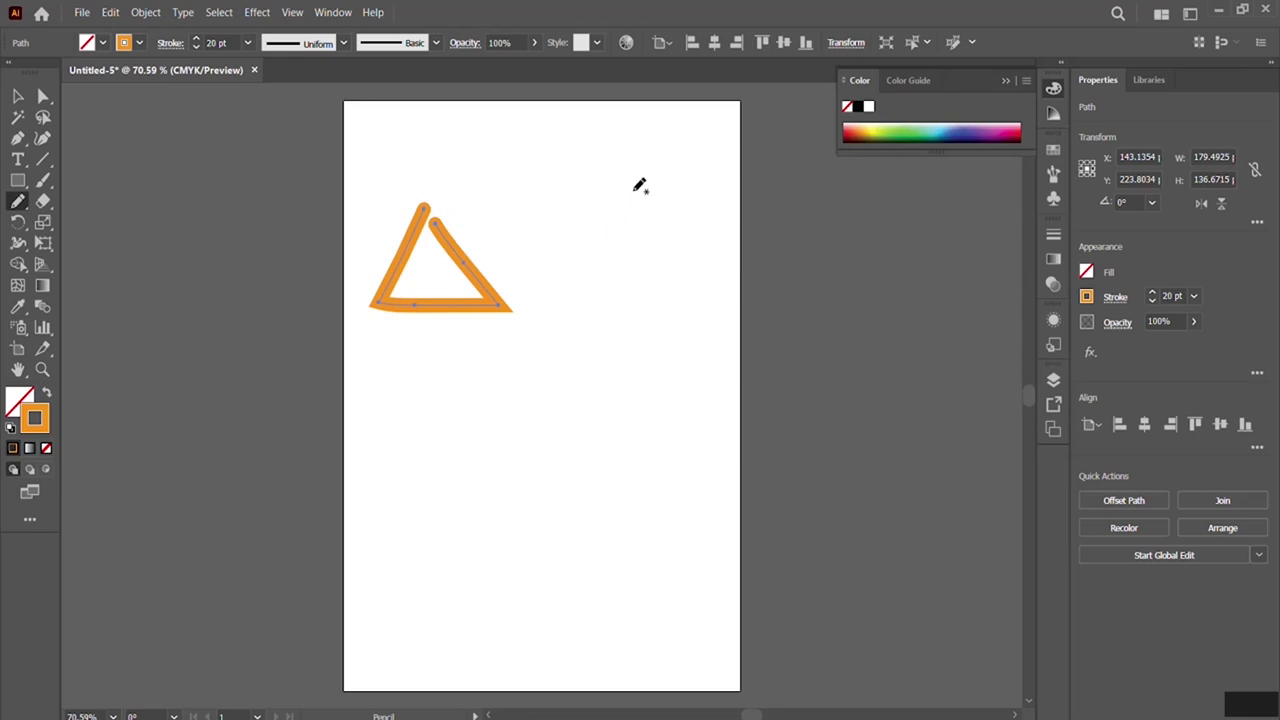
mouse_move(630, 186)
mouse_down()
mouse_move(691, 208)
mouse_move(661, 273)
mouse_move(611, 162)
mouse_move(578, 183)
mouse_move(618, 276)
mouse_up()
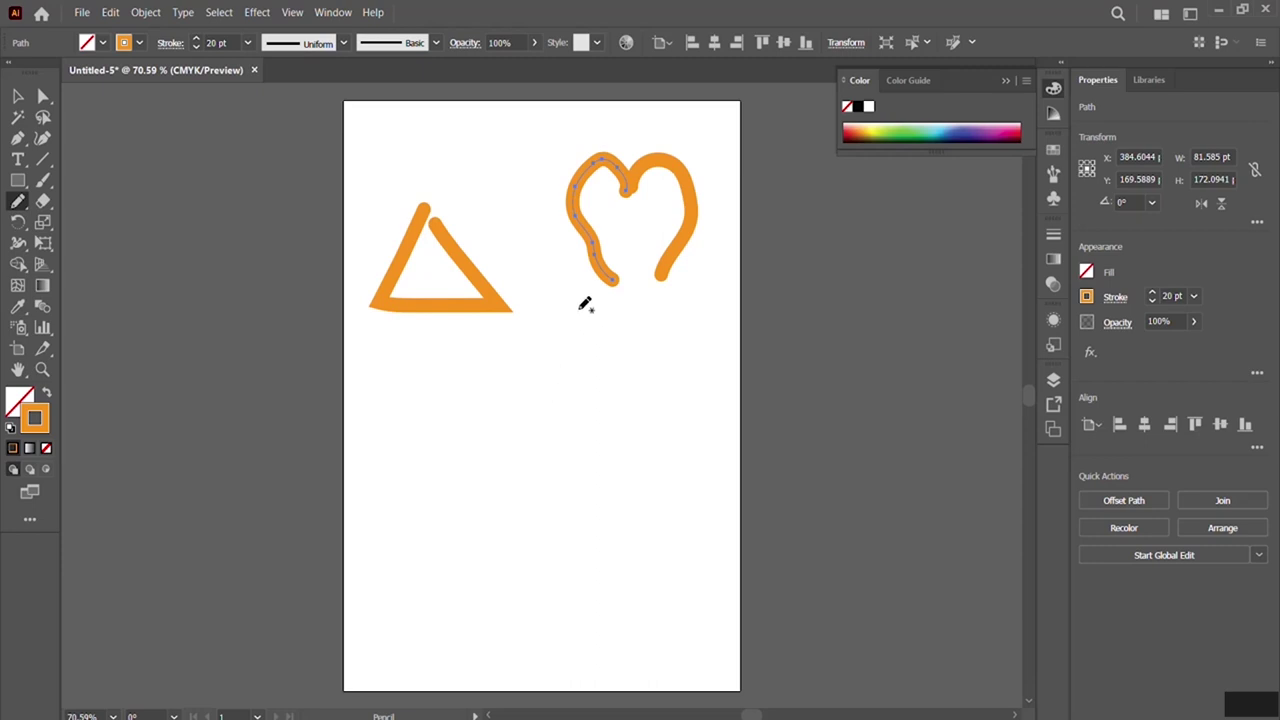
click(17, 202)
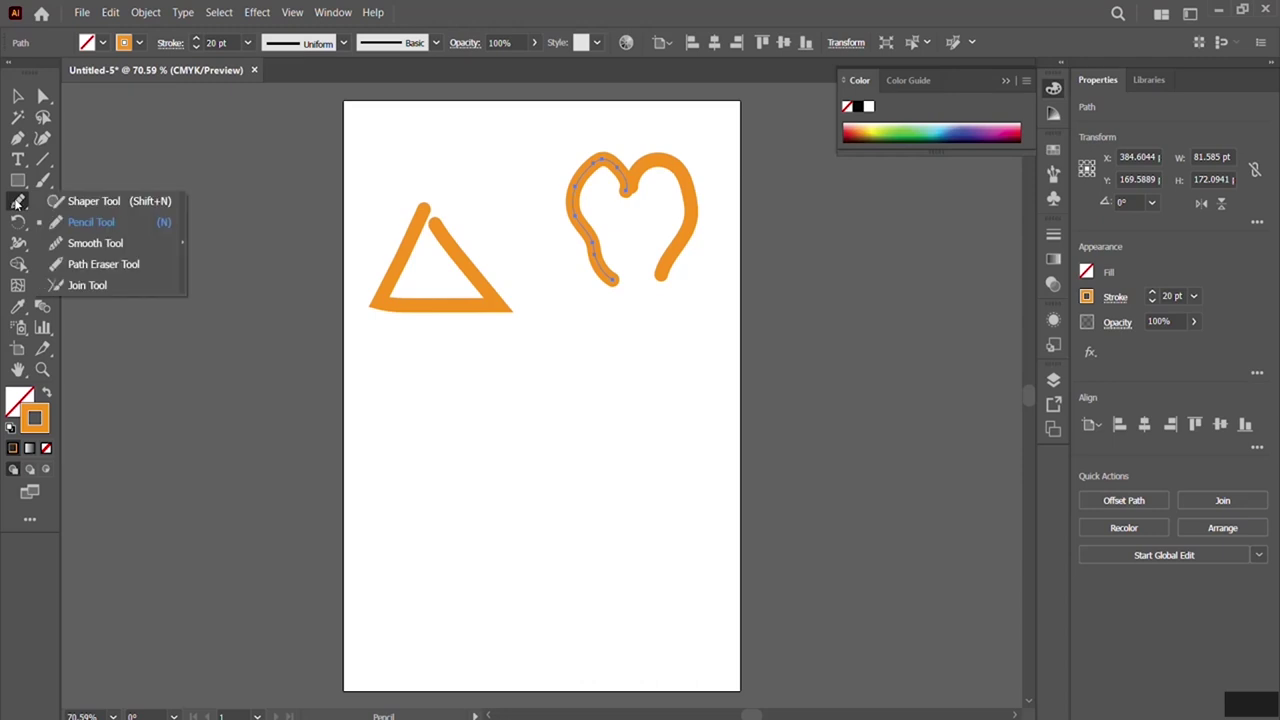
Join the triangle's open top ends into a pointed corner with the Join tool.
click(85, 285)
mouse_move(433, 181)
mouse_down()
mouse_move(398, 219)
mouse_move(414, 239)
mouse_move(474, 236)
mouse_move(432, 176)
mouse_up()
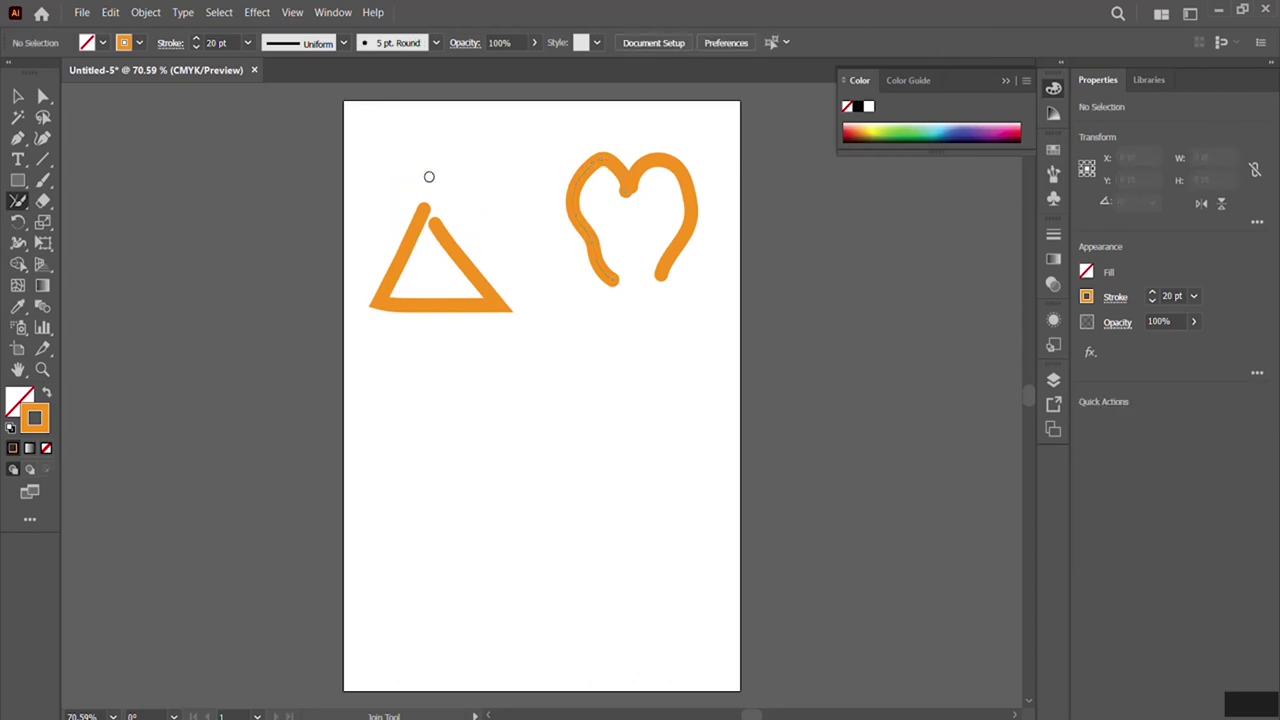
click(18, 96)
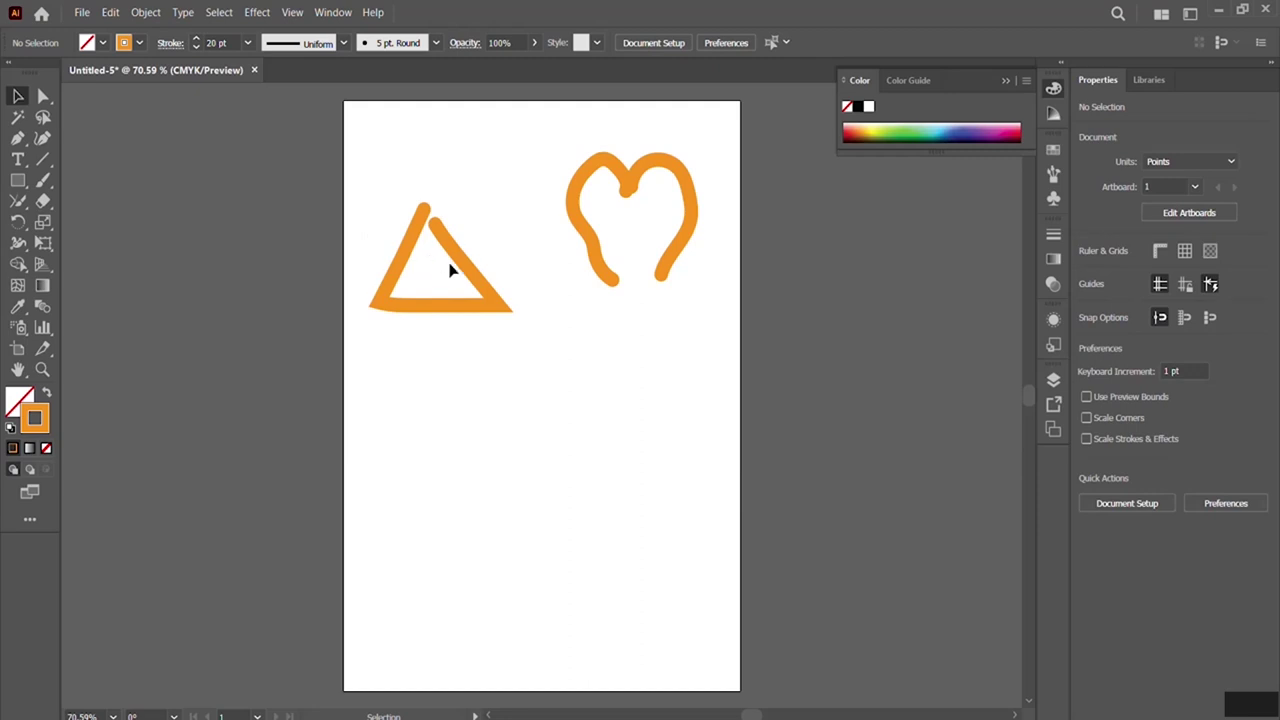
click(463, 270)
click(19, 201)
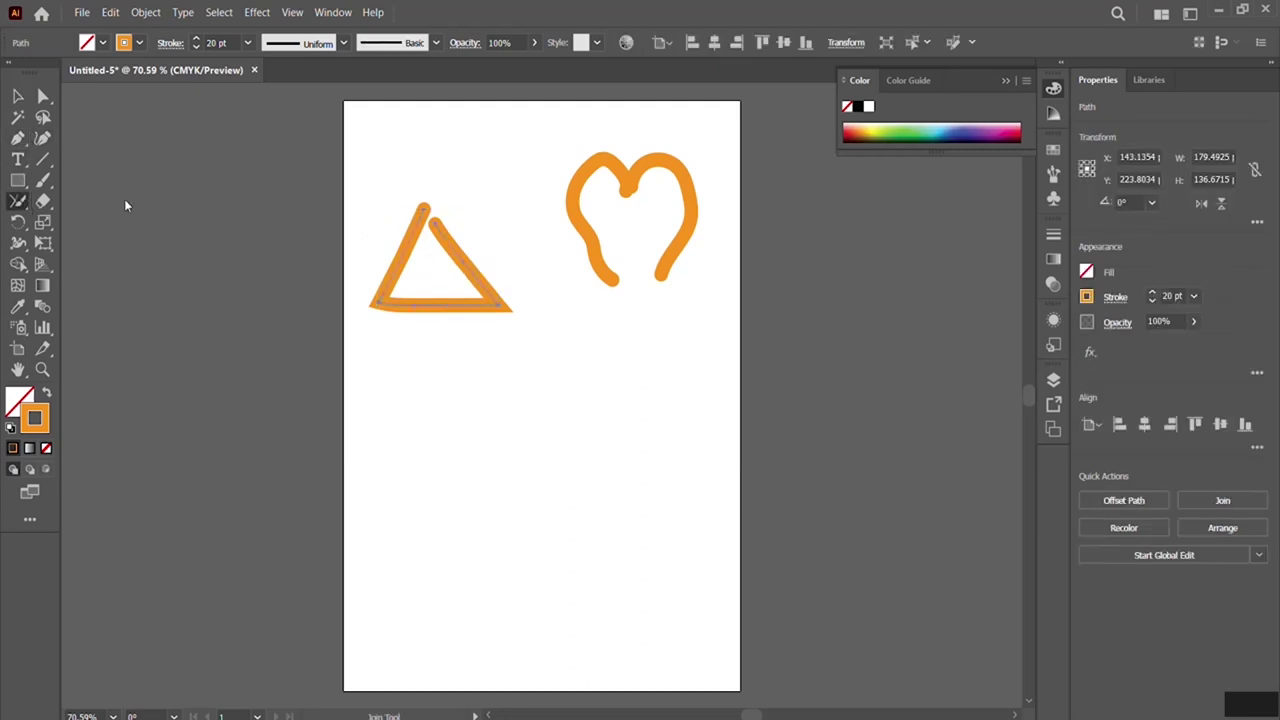
mouse_move(432, 176)
mouse_down()
mouse_move(391, 212)
mouse_move(407, 238)
mouse_move(441, 250)
mouse_move(469, 224)
mouse_move(426, 174)
mouse_up()
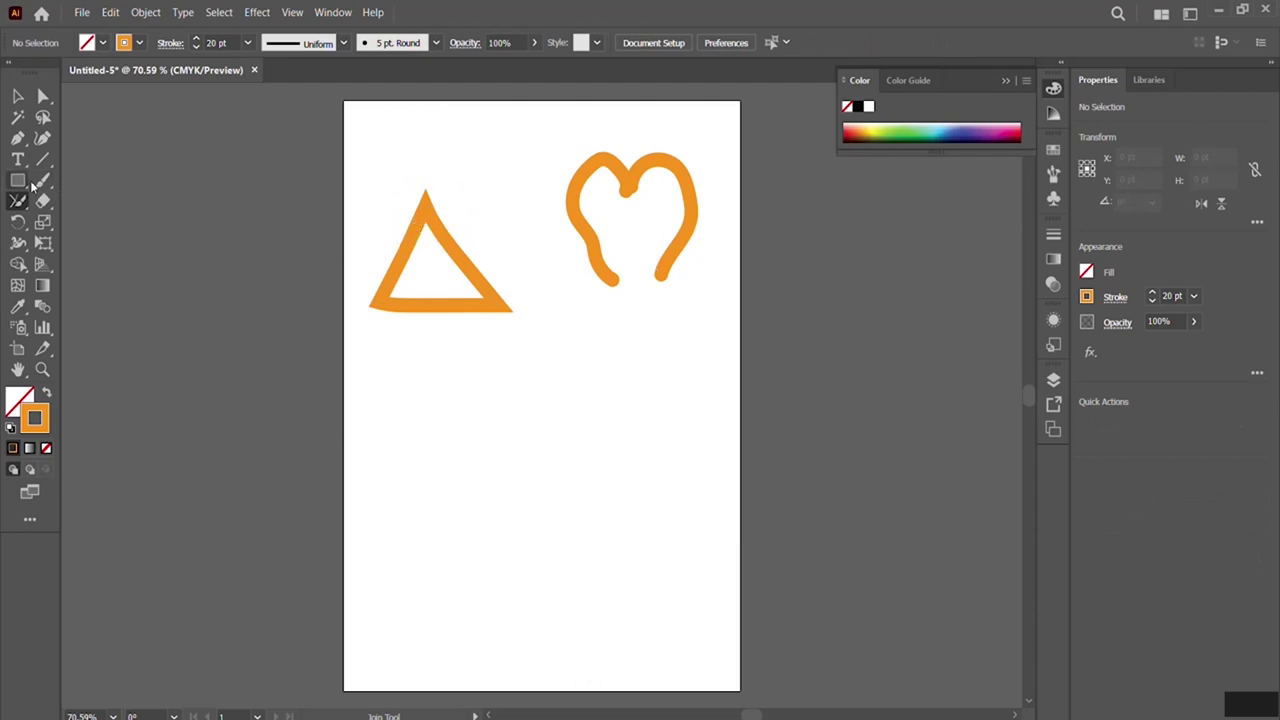
Select both parts of the heart curve, then join its two open ends.
click(19, 99)
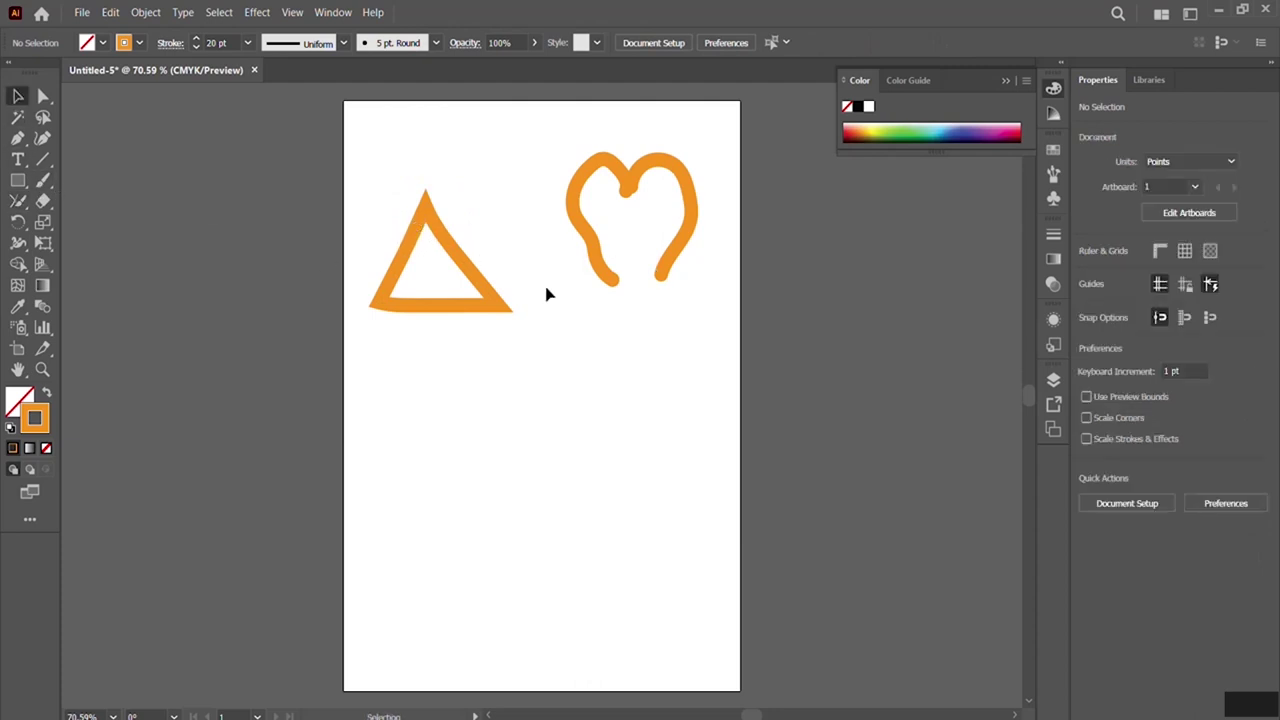
click(667, 272)
click(614, 283)
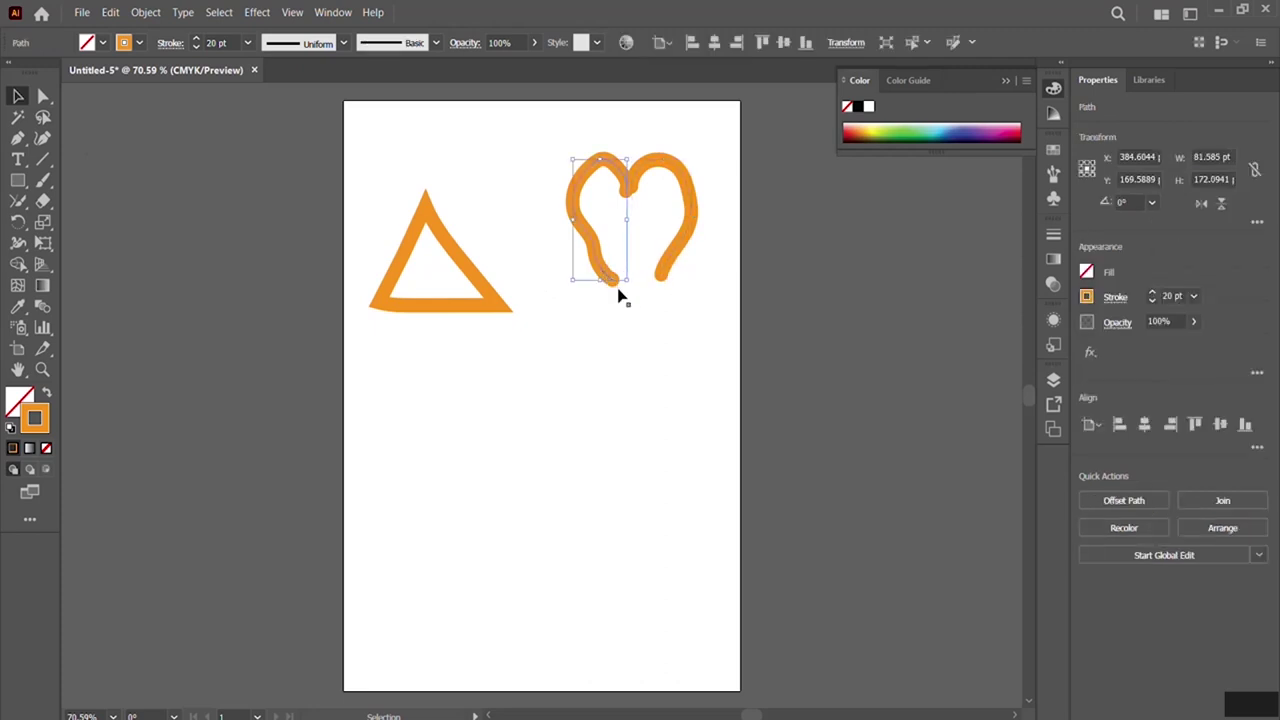
click(619, 262)
click(18, 201)
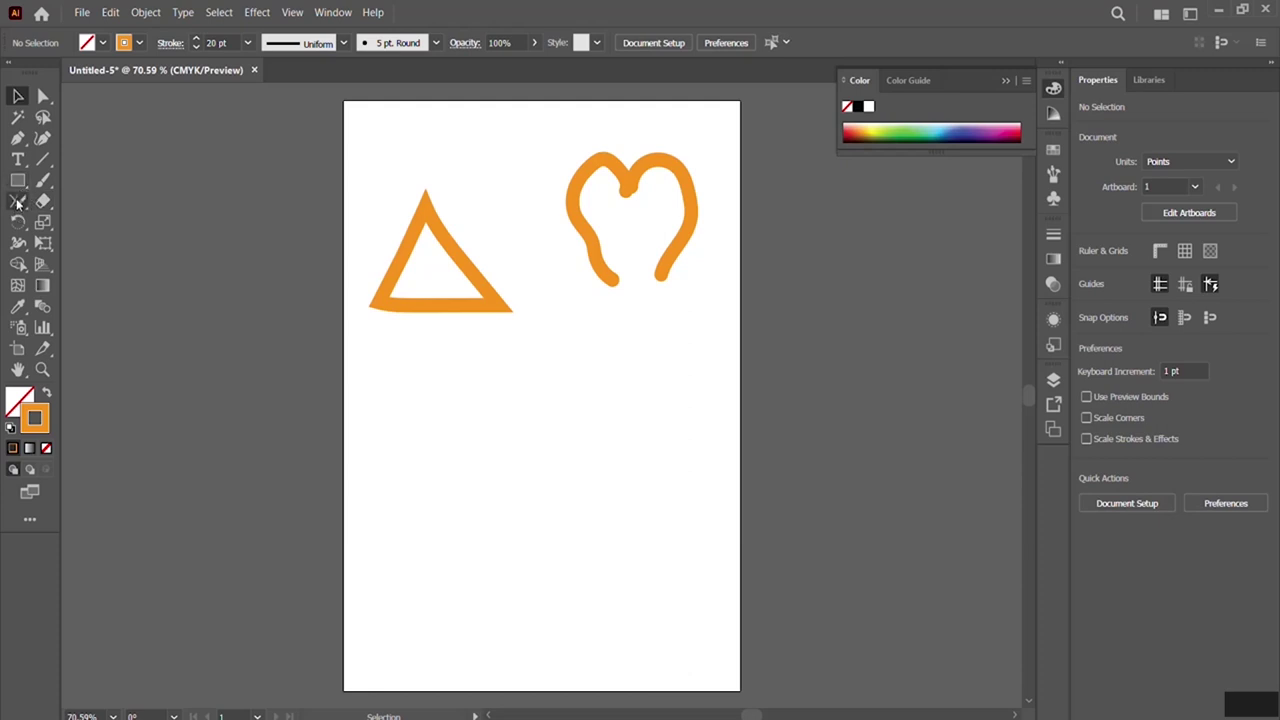
mouse_move(700, 260)
mouse_down()
mouse_move(625, 245)
mouse_move(588, 274)
mouse_move(607, 306)
mouse_move(698, 310)
mouse_move(714, 286)
mouse_move(696, 260)
mouse_up()
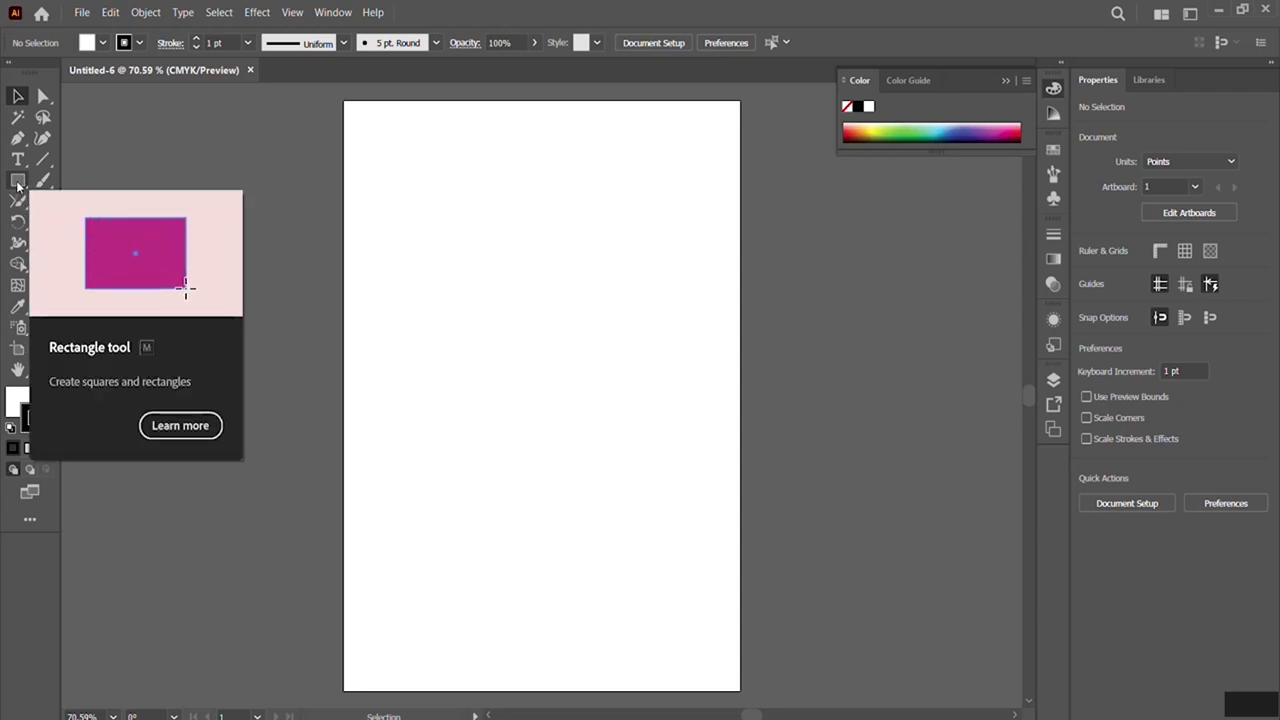
With the blank Untitled-6 artboard ready, open the shape-drawing tools flyout.
click(18, 182)
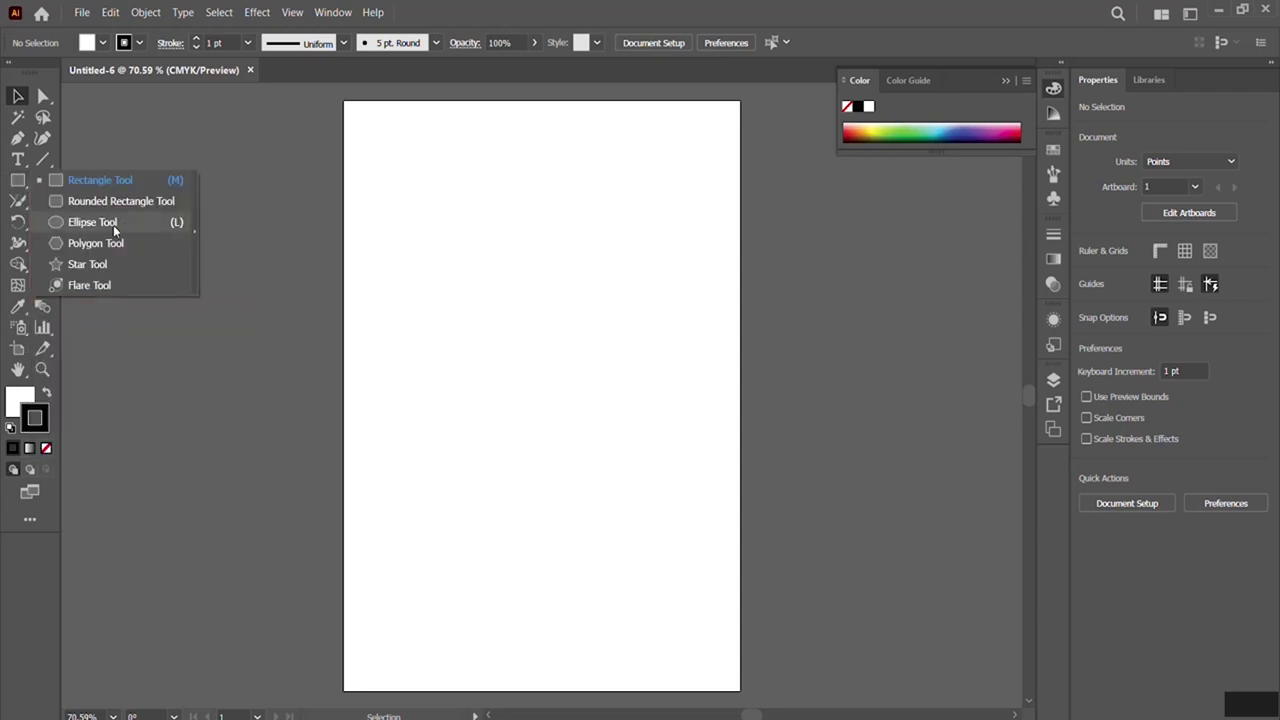
Draw a red-filled circle, about 323 by 310 pt, in the upper middle of the artboard.
click(102, 224)
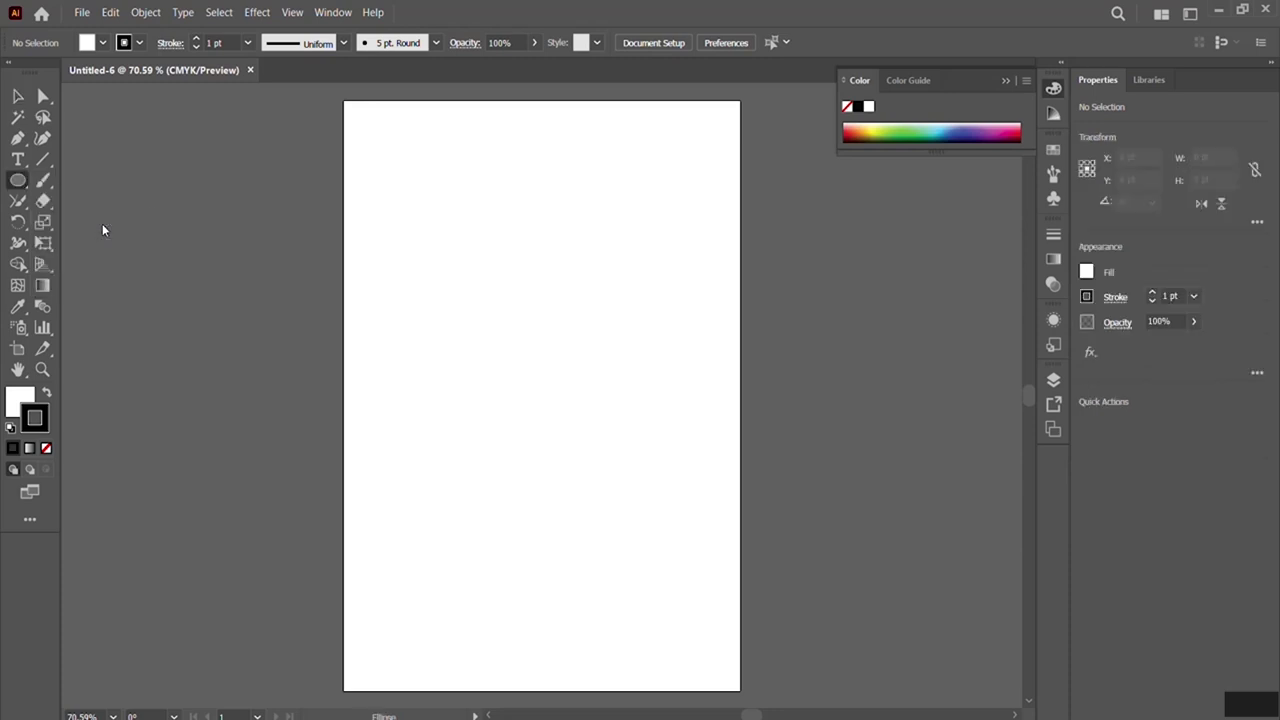
click(101, 43)
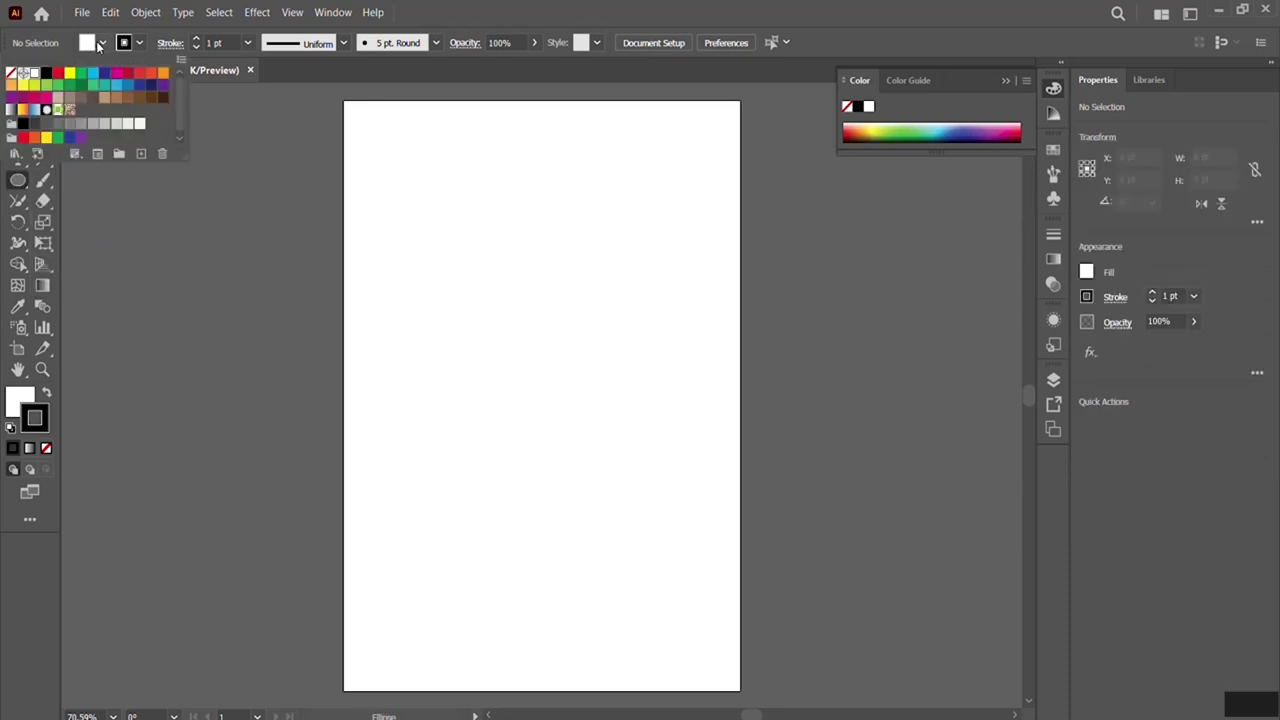
click(58, 74)
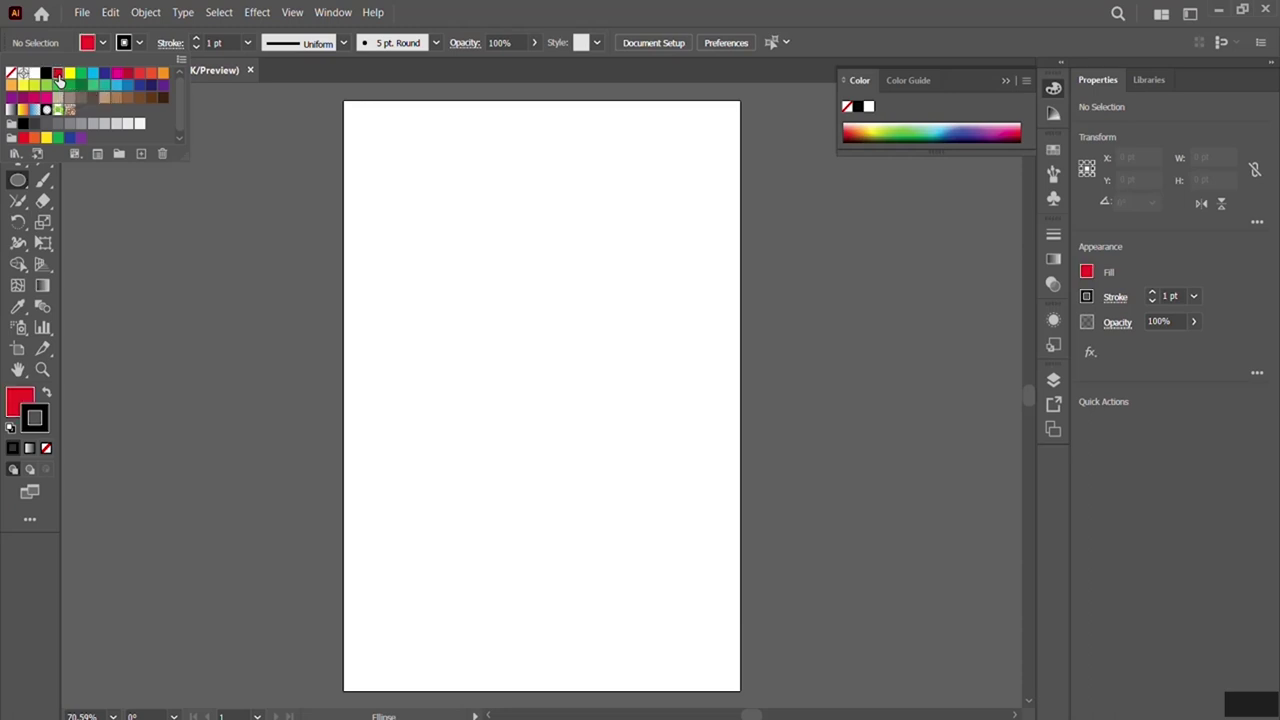
click(420, 17)
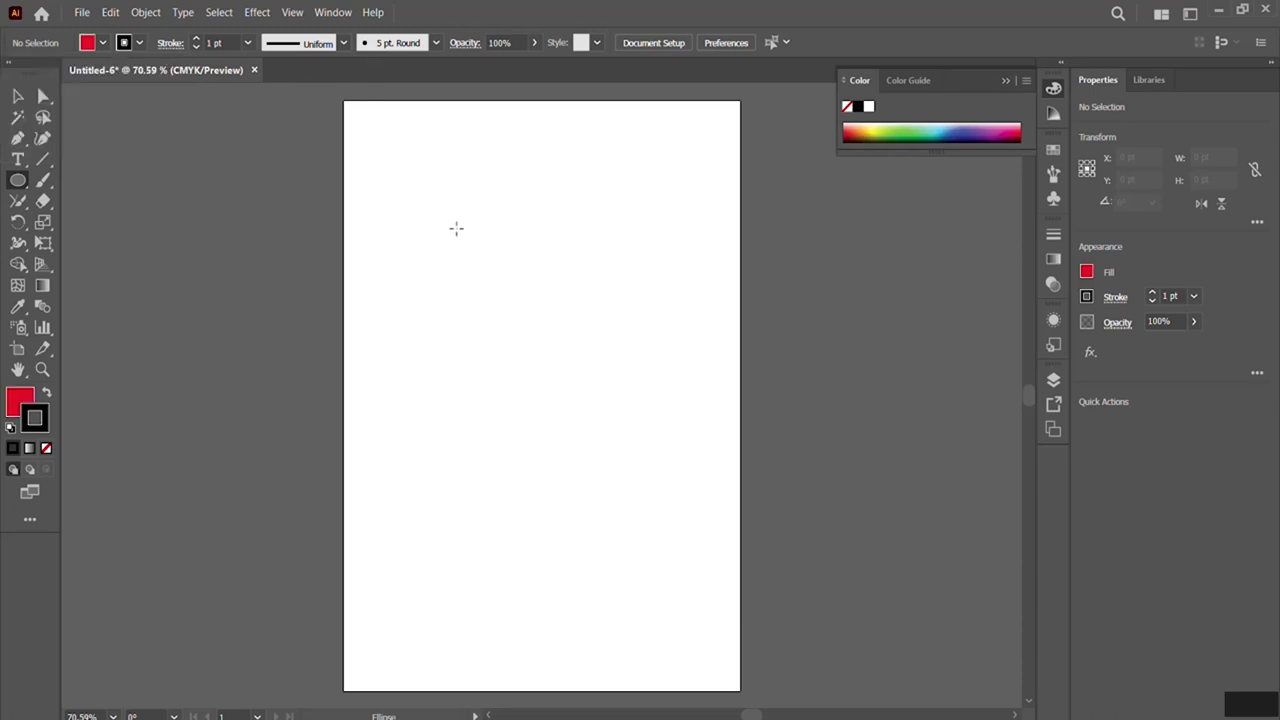
drag(439, 210, 655, 427)
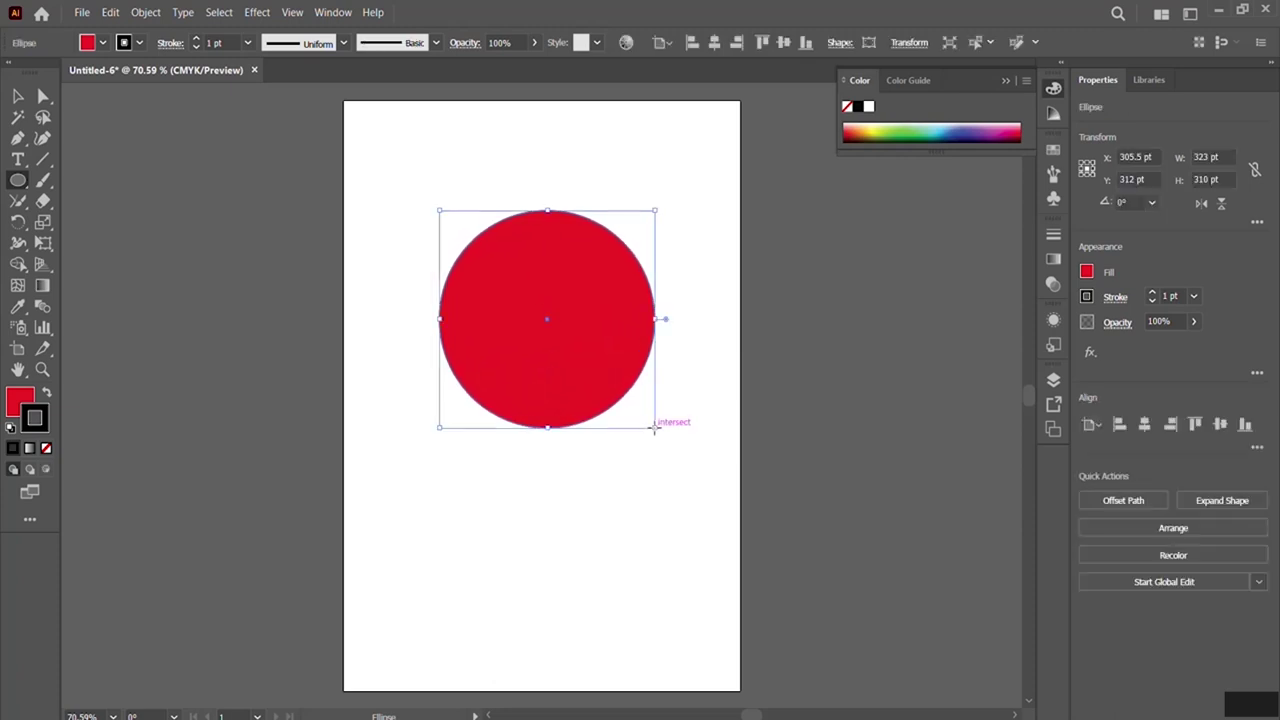
click(44, 204)
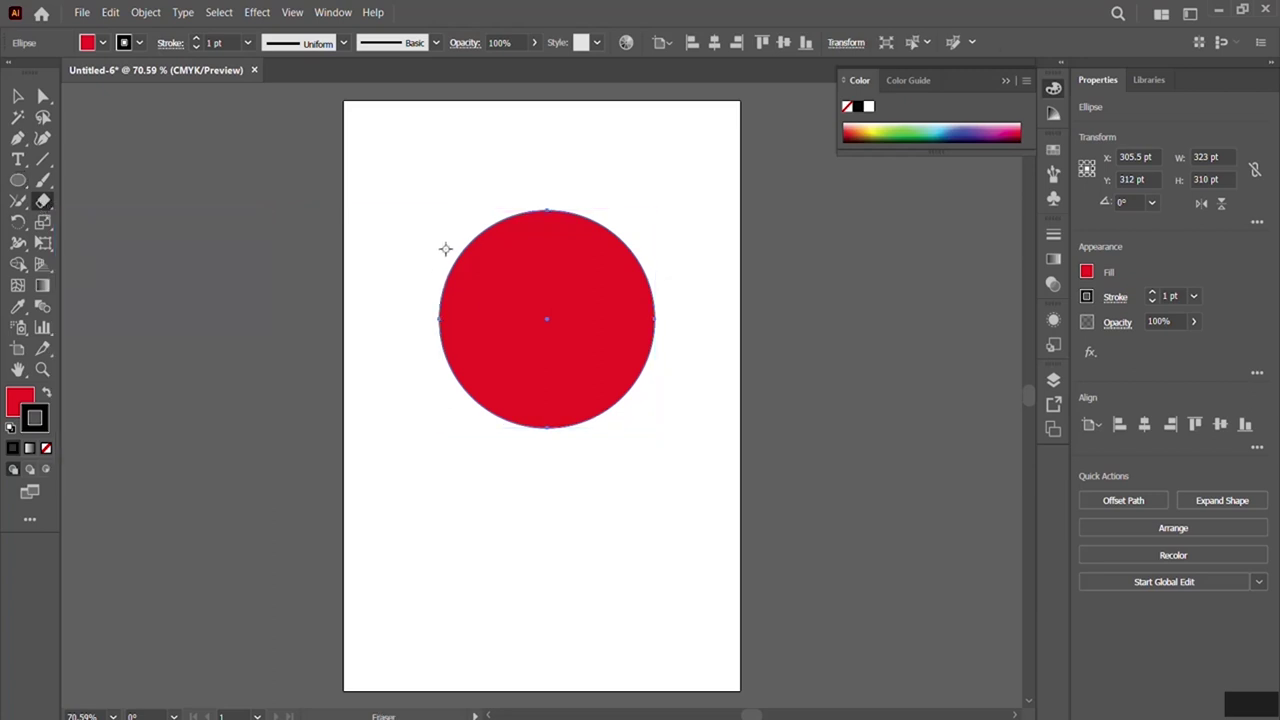
Erase four curved gaps through the red circle, splitting it into separate pieces.
mouse_move(458, 245)
mouse_down()
mouse_move(484, 292)
mouse_move(491, 354)
mouse_move(477, 426)
mouse_up()
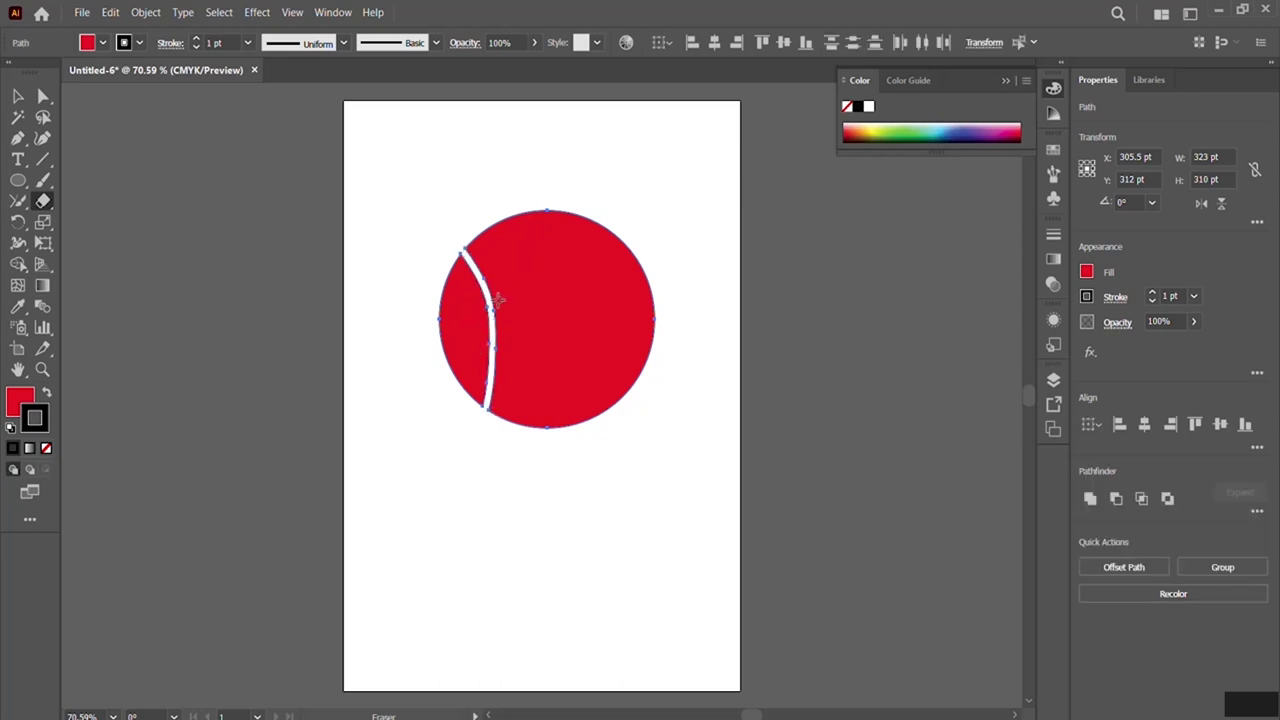
drag(492, 296, 689, 183)
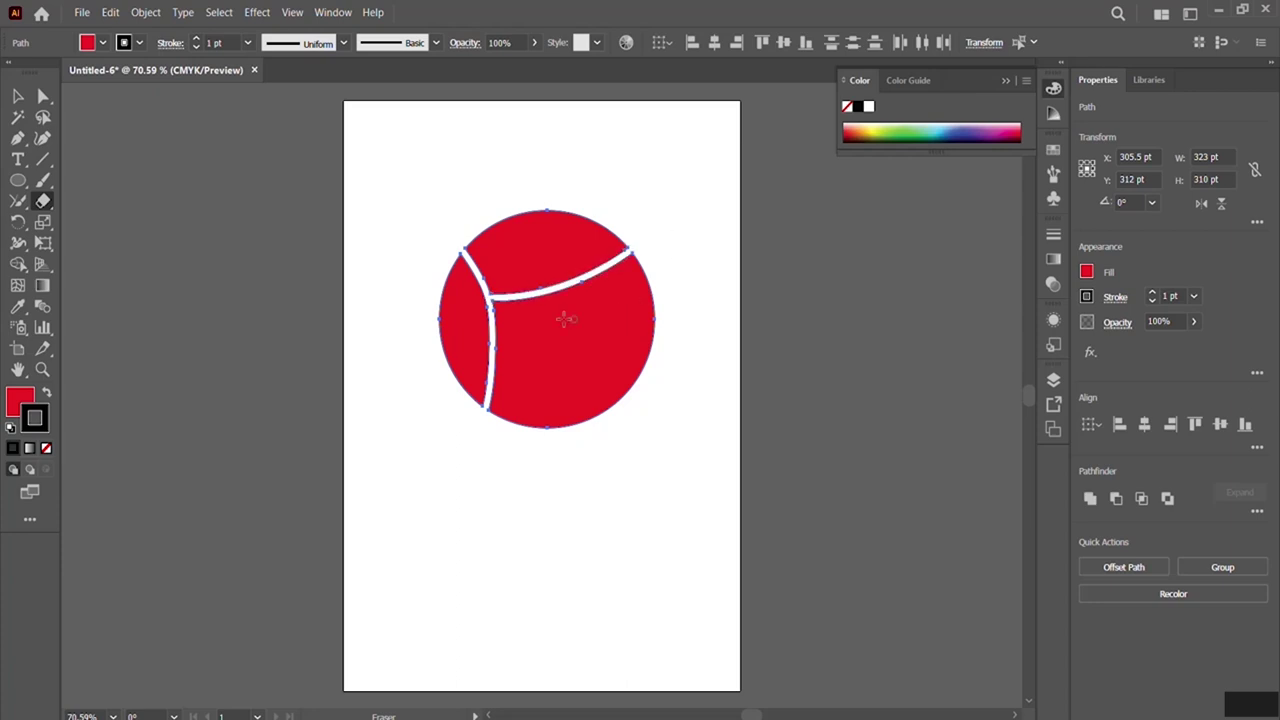
drag(561, 292, 663, 383)
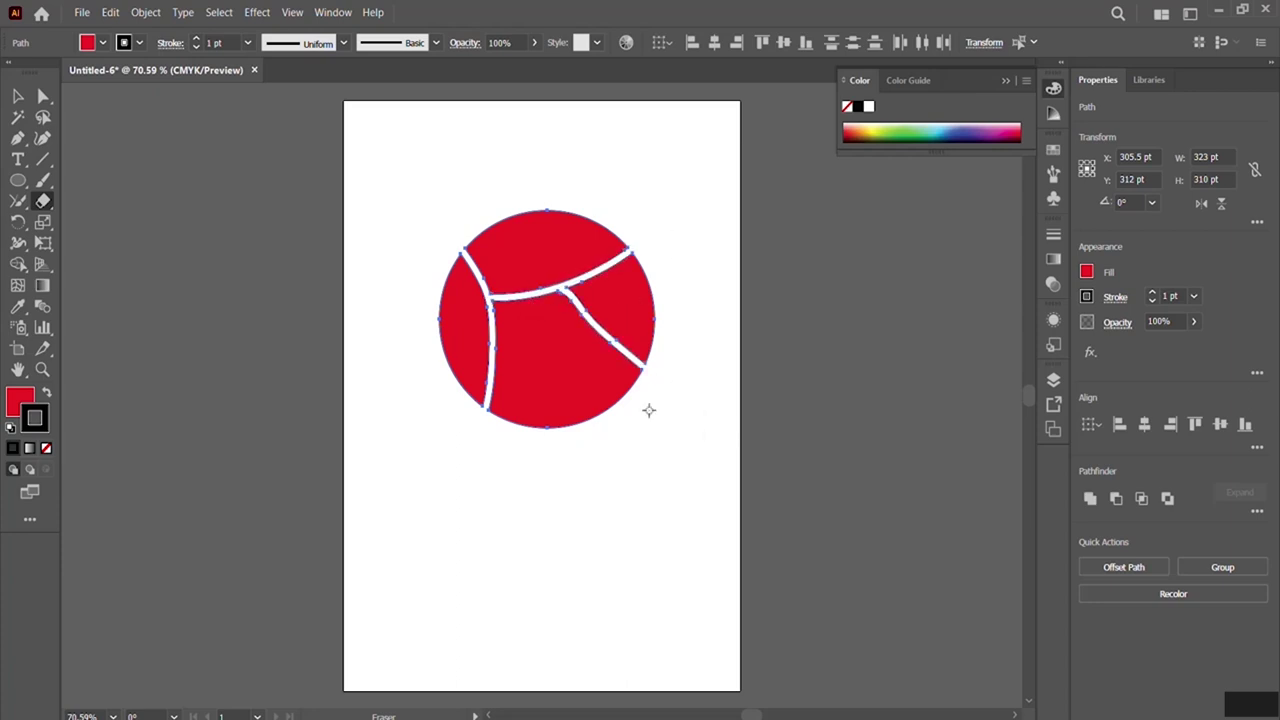
mouse_move(598, 334)
mouse_down()
mouse_move(565, 361)
mouse_move(537, 459)
mouse_up()
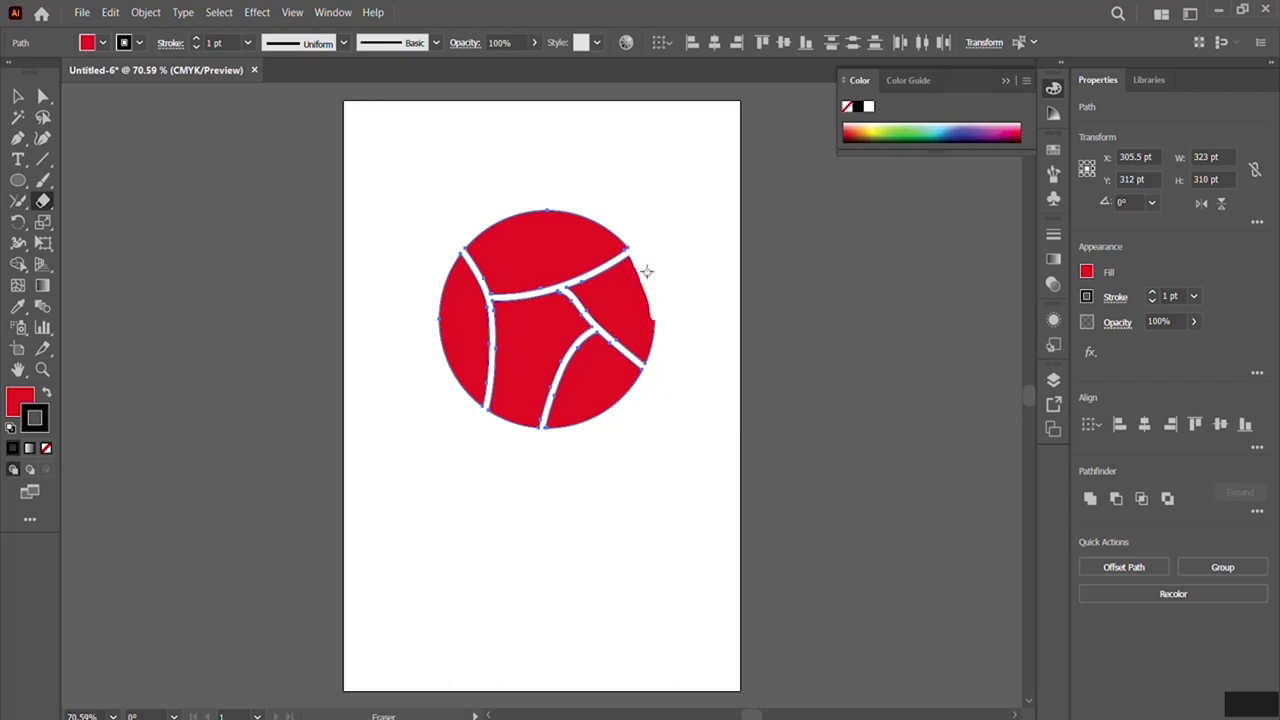
Erase a notch out of the red circle's upper-right edge.
mouse_move(659, 311)
mouse_down()
mouse_move(651, 323)
mouse_move(640, 268)
mouse_up()
drag(640, 249, 662, 336)
mouse_move(647, 277)
mouse_down()
mouse_move(640, 263)
mouse_move(622, 270)
mouse_move(648, 303)
mouse_move(621, 265)
mouse_move(614, 274)
mouse_move(660, 346)
mouse_move(606, 283)
mouse_move(632, 312)
mouse_up()
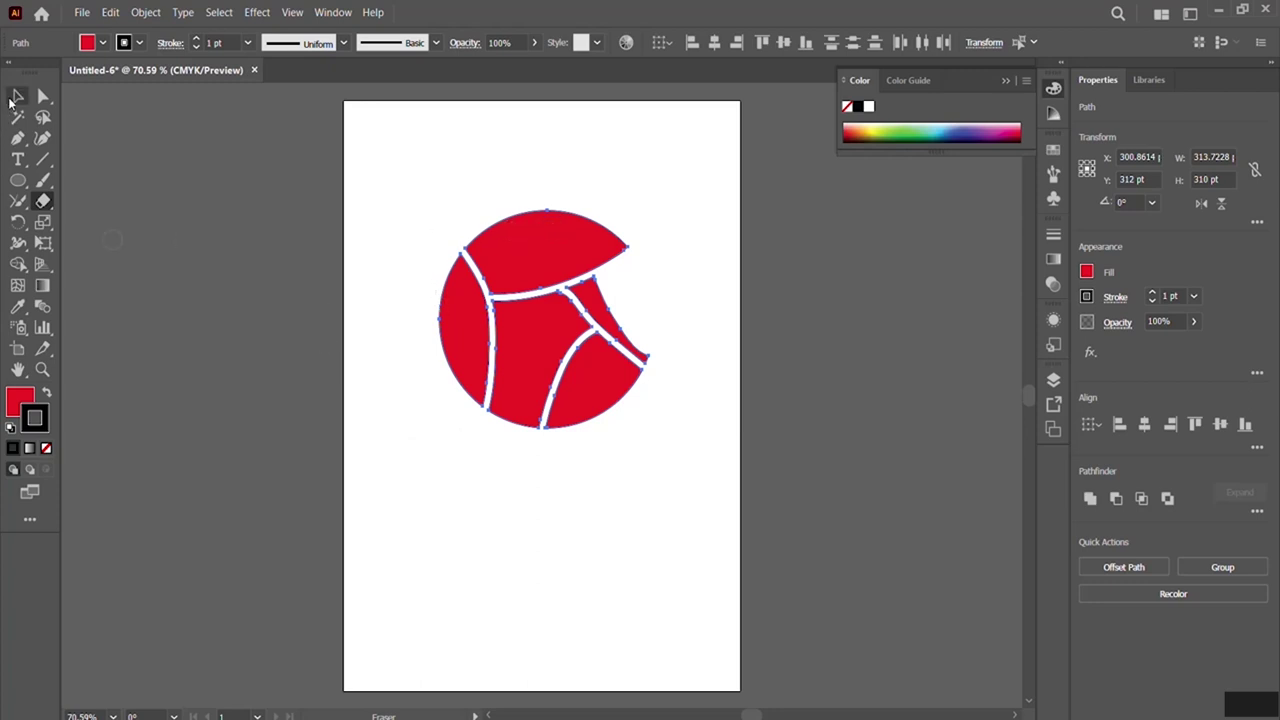
Nudge the cut circle left and down, then move its top piece straight up.
click(17, 97)
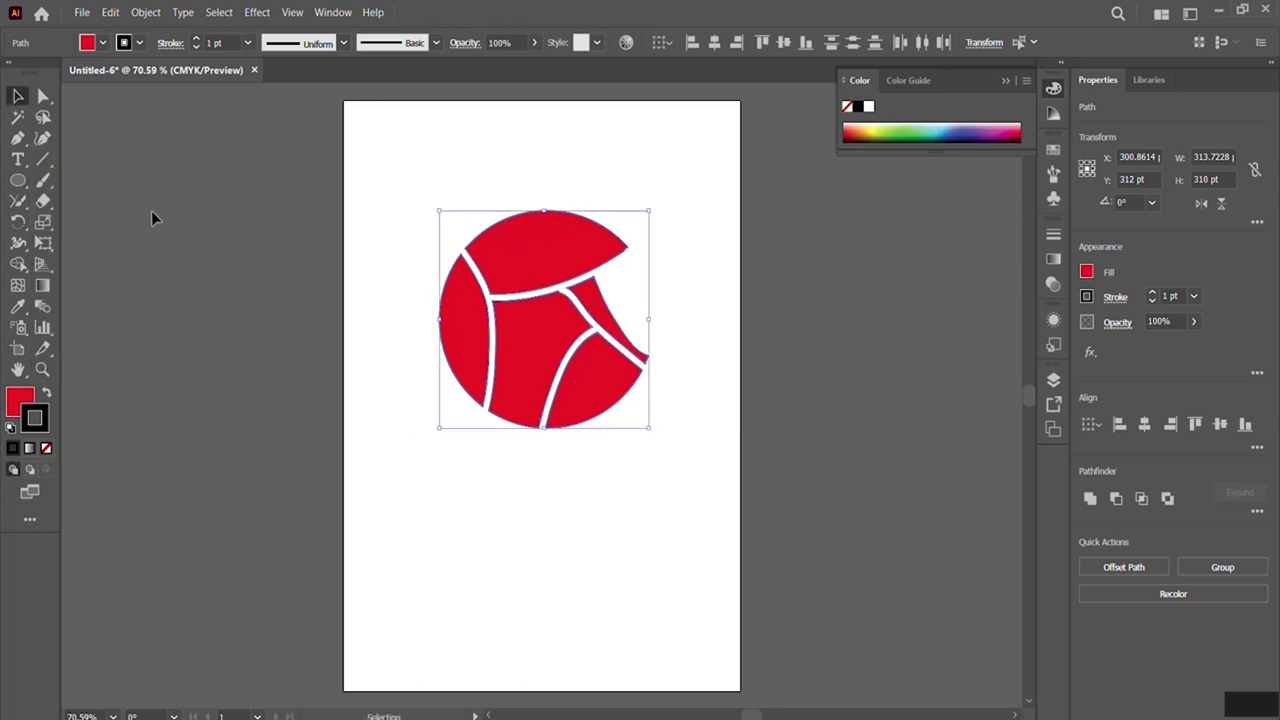
drag(470, 341, 404, 376)
double_click(451, 344)
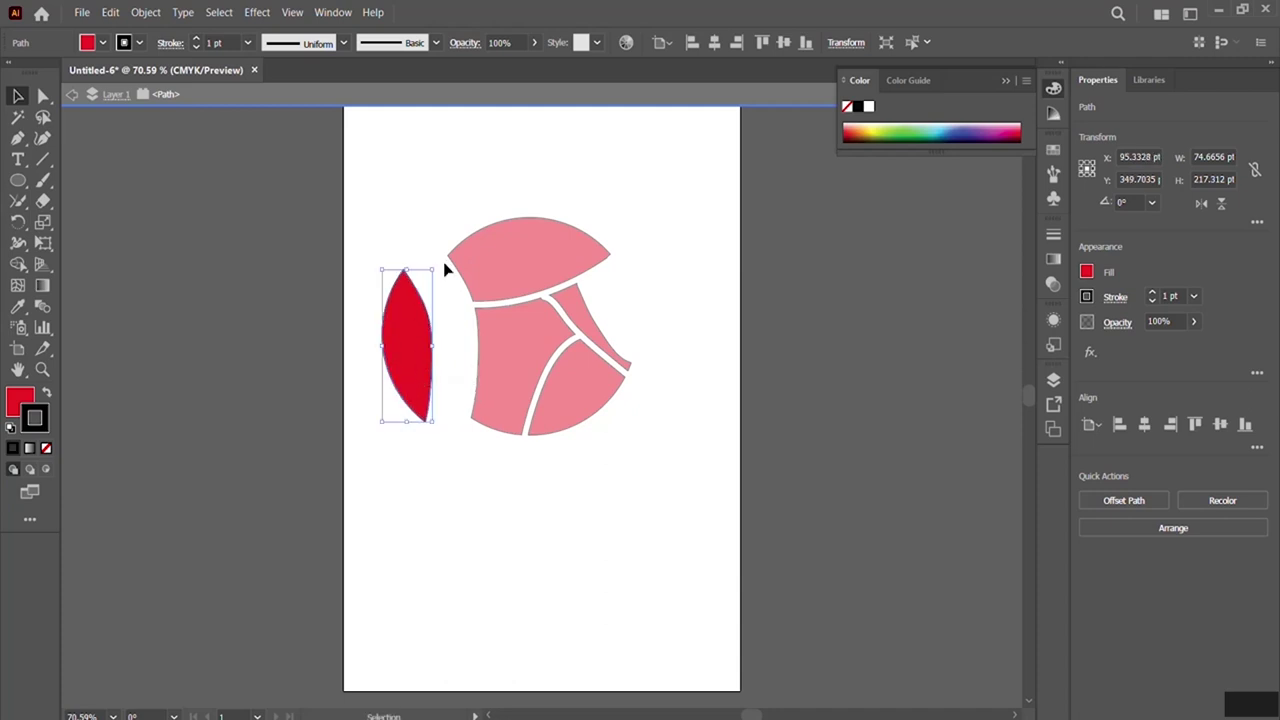
click(527, 259)
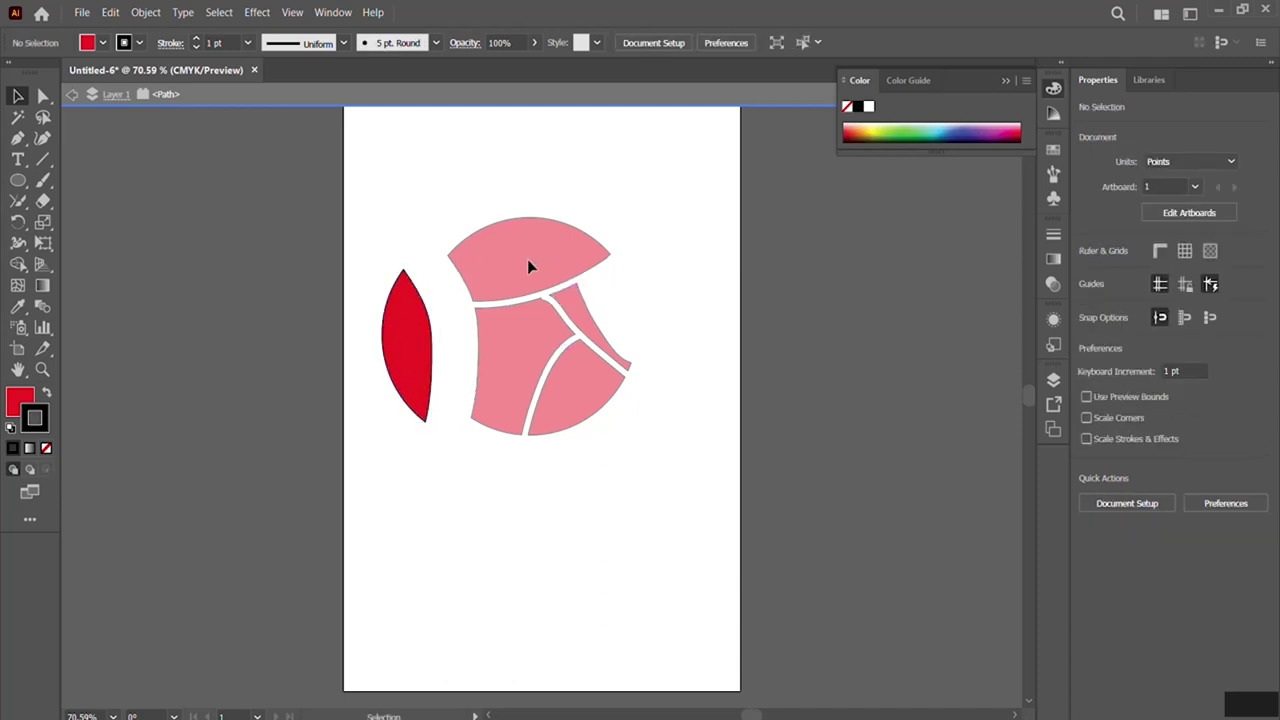
double_click(522, 262)
click(522, 266)
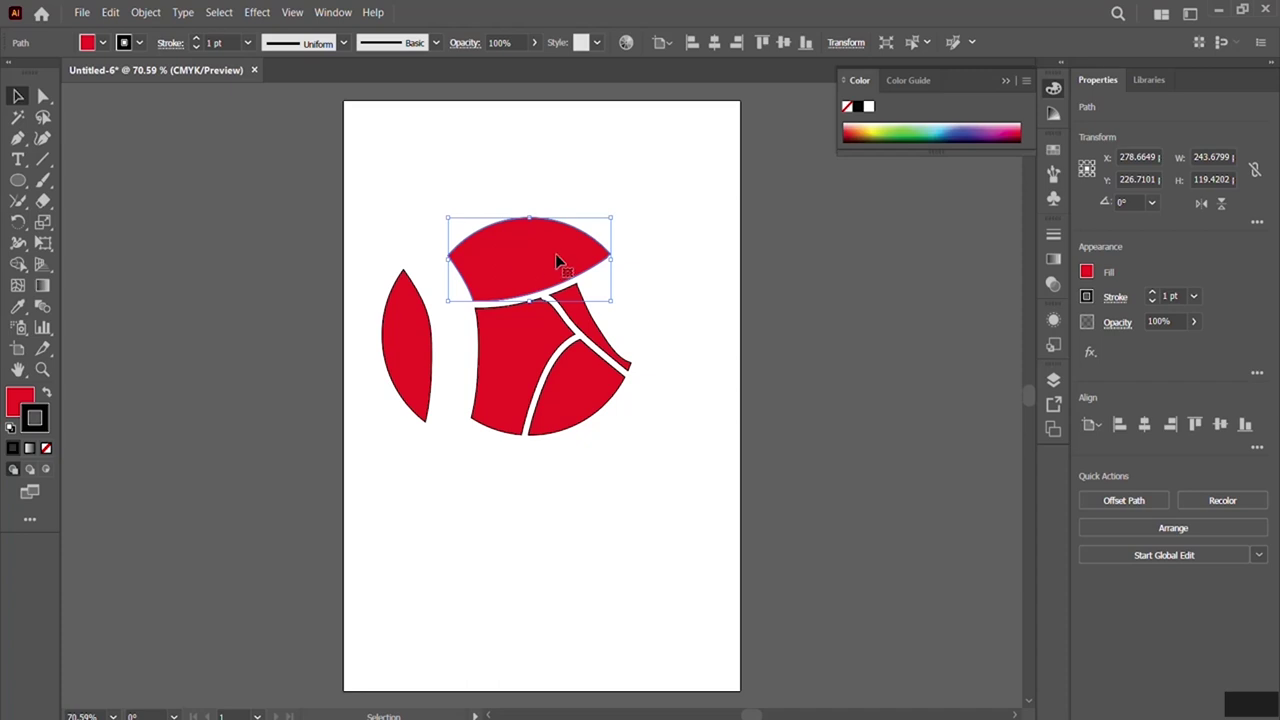
drag(533, 257, 531, 186)
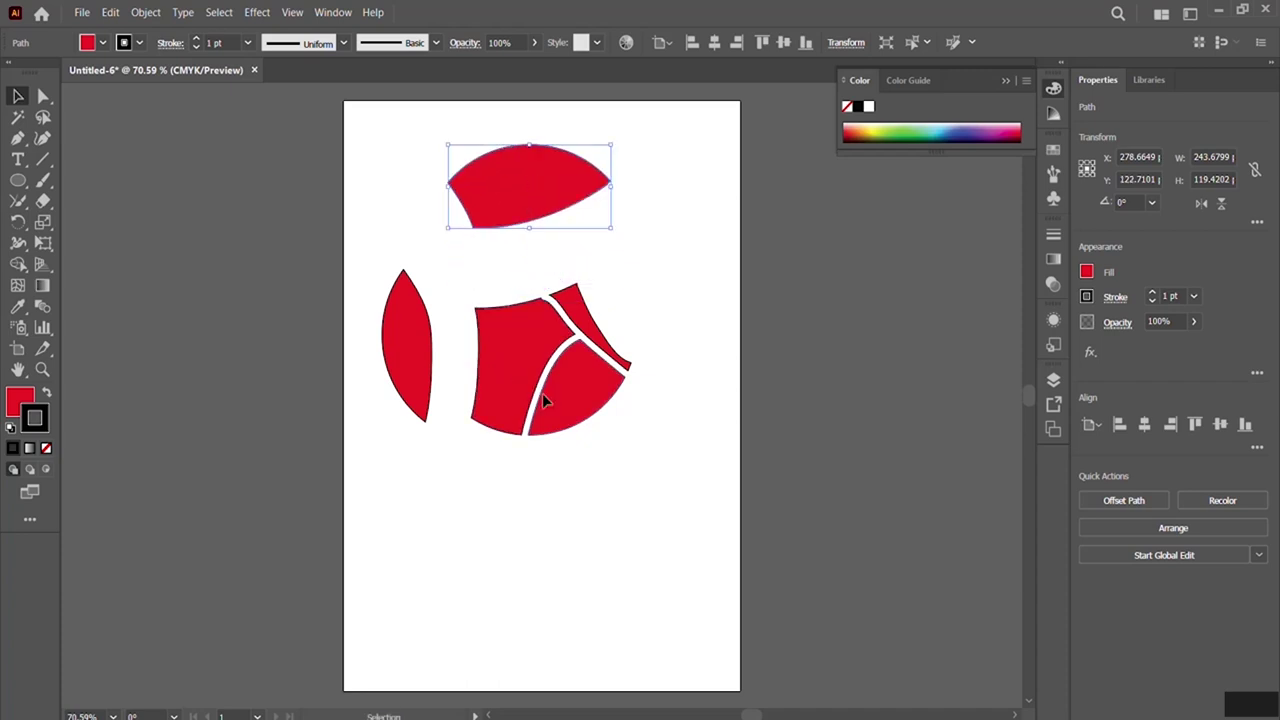
Spread the bottom-right, middle and sliver pieces apart, then select and delete all pieces.
click(575, 399)
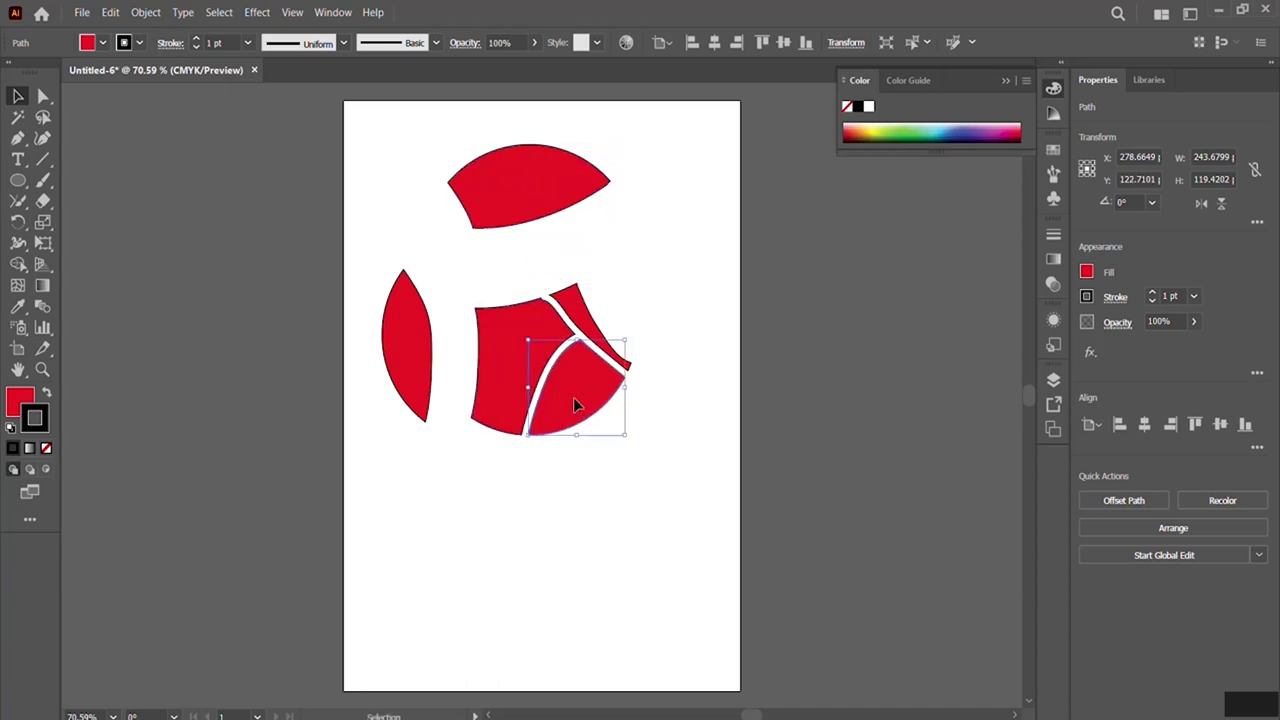
drag(579, 400, 611, 457)
drag(517, 363, 487, 455)
drag(585, 333, 653, 295)
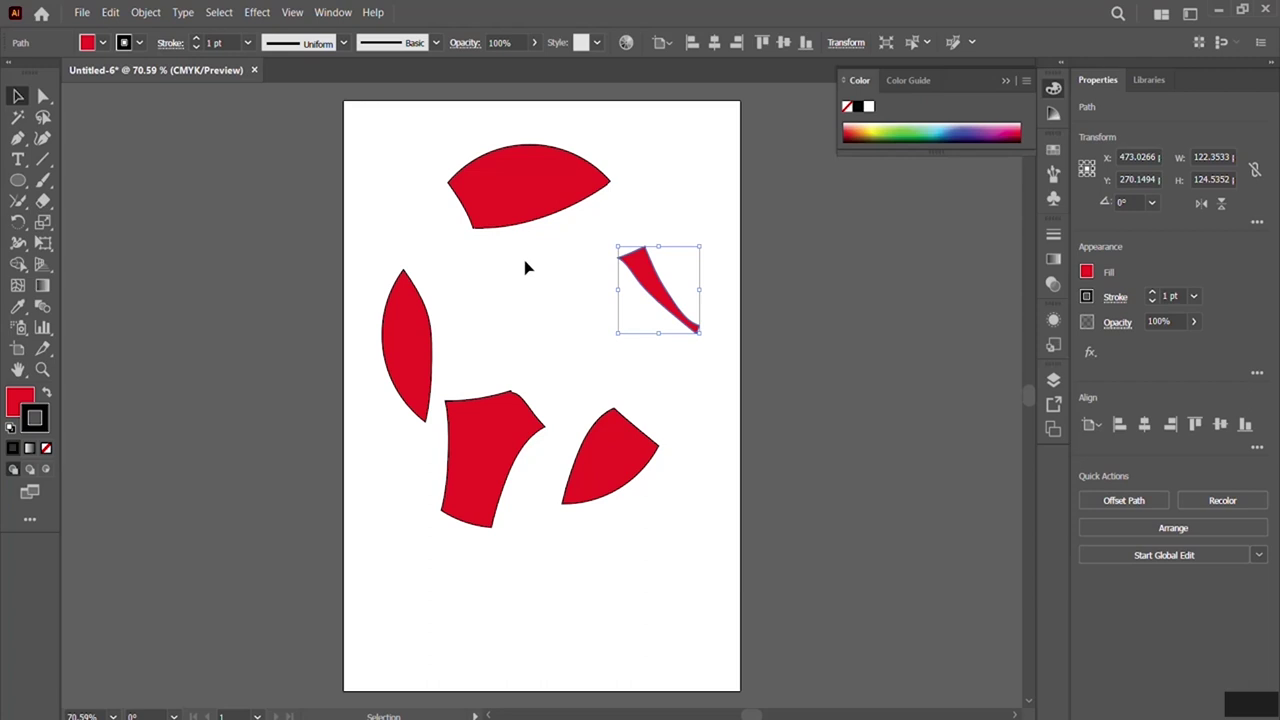
drag(362, 116, 718, 620)
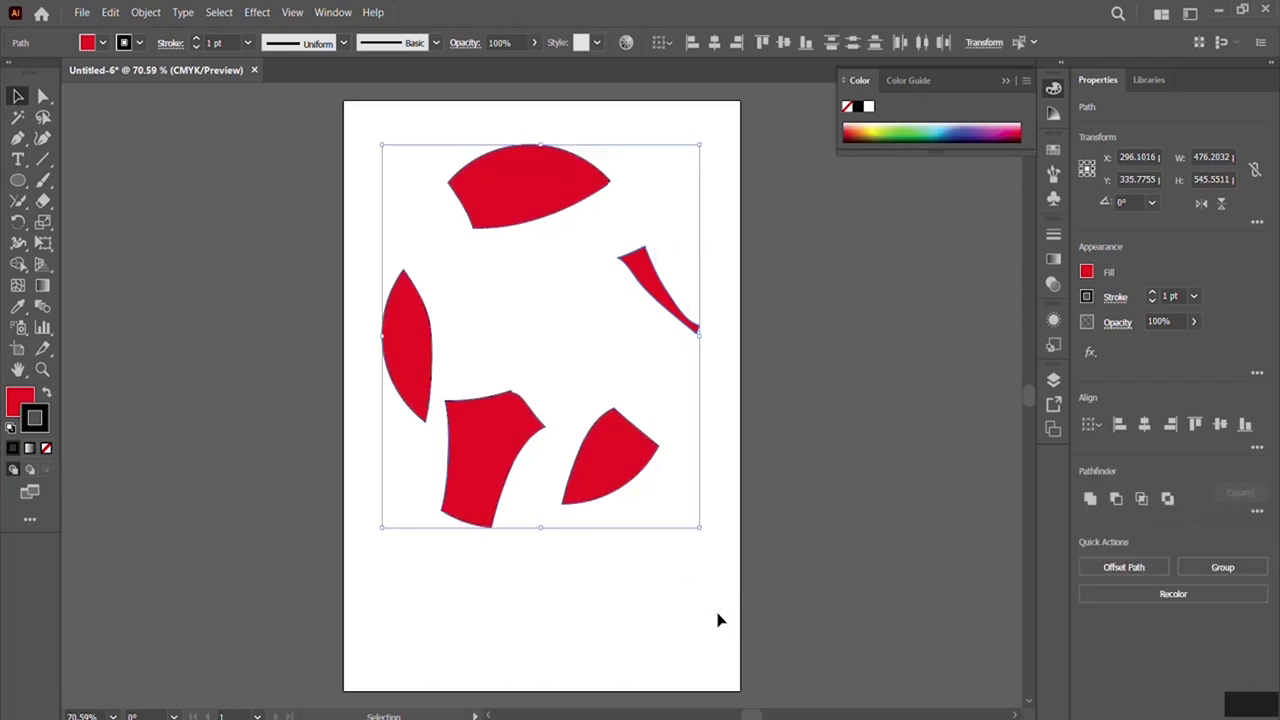
key(Delete)
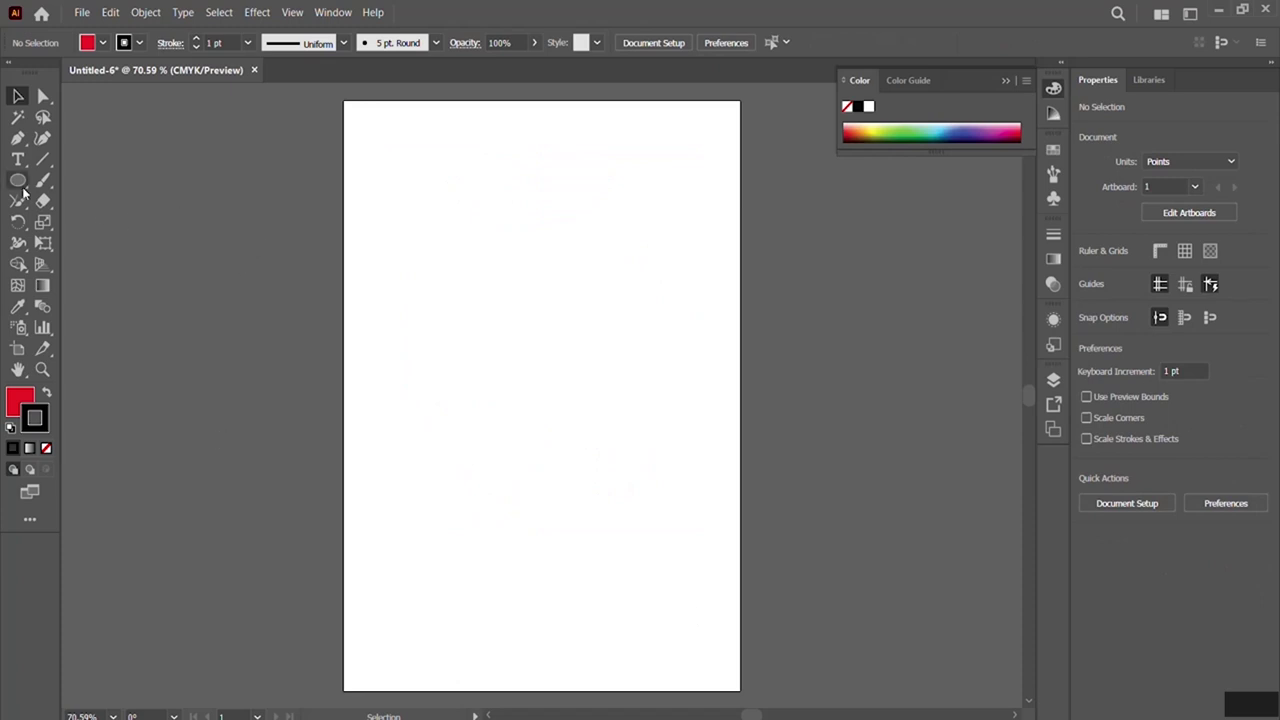
Draw a red 377×247 pt rectangle and a dark green 377×218 pt rectangle below it.
drag(18, 186, 99, 178)
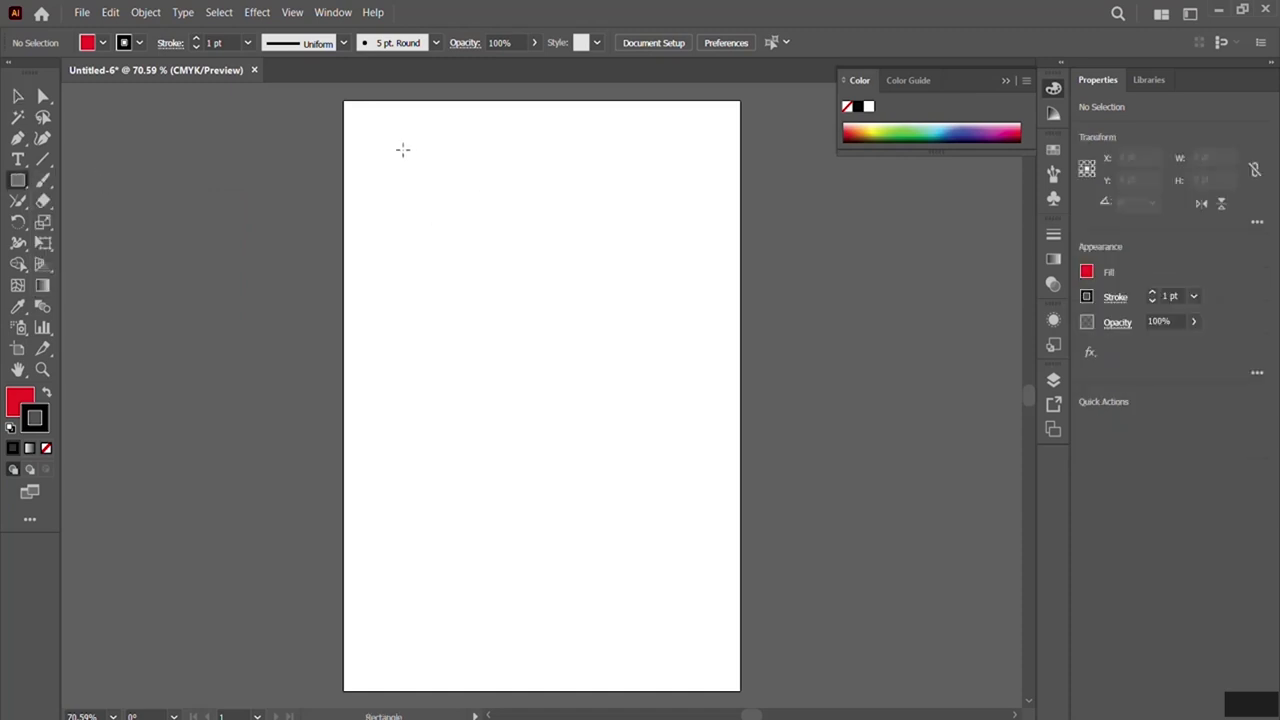
mouse_move(400, 146)
mouse_down()
mouse_move(451, 217)
mouse_move(620, 322)
mouse_move(651, 319)
mouse_up()
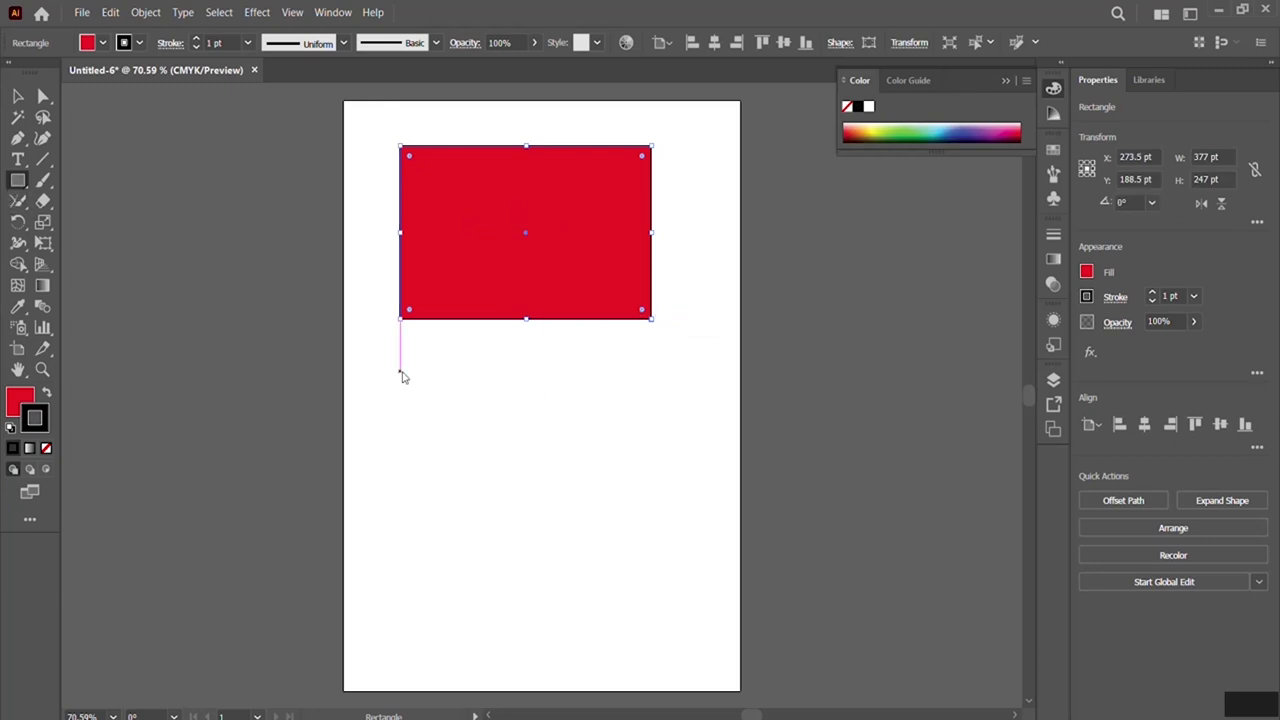
drag(403, 387, 655, 540)
click(102, 42)
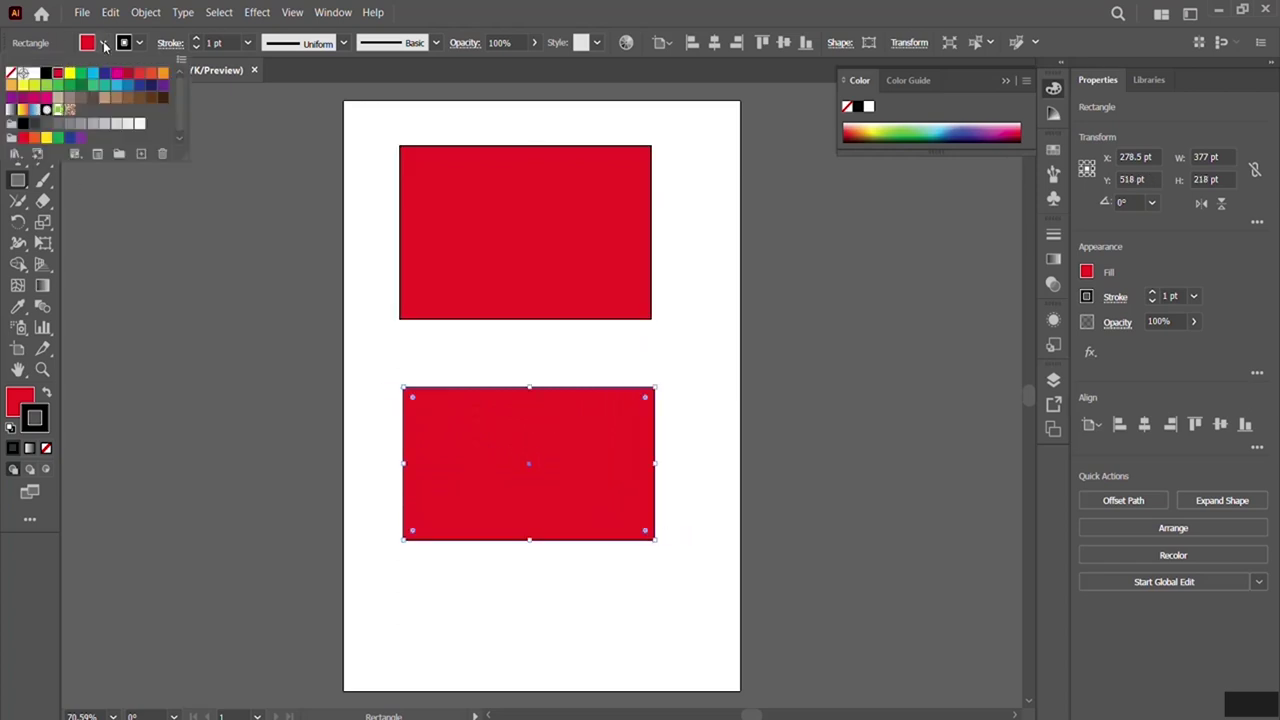
click(85, 92)
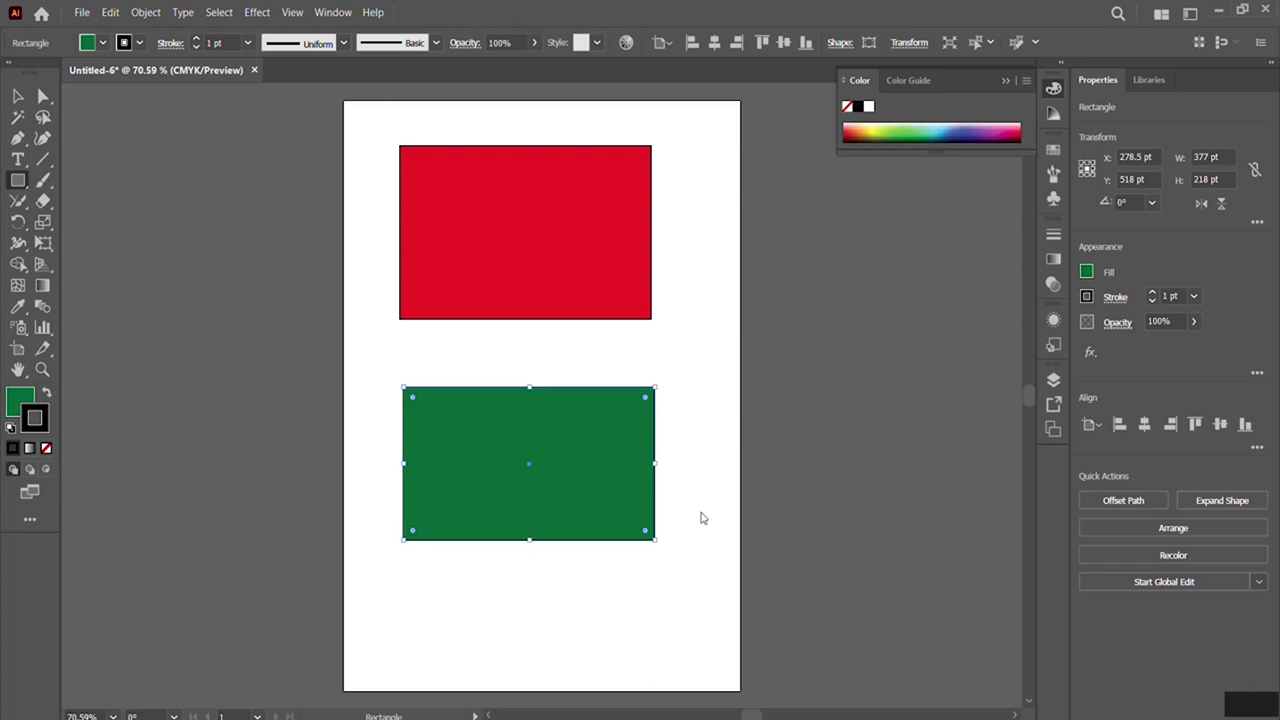
click(17, 95)
click(565, 224)
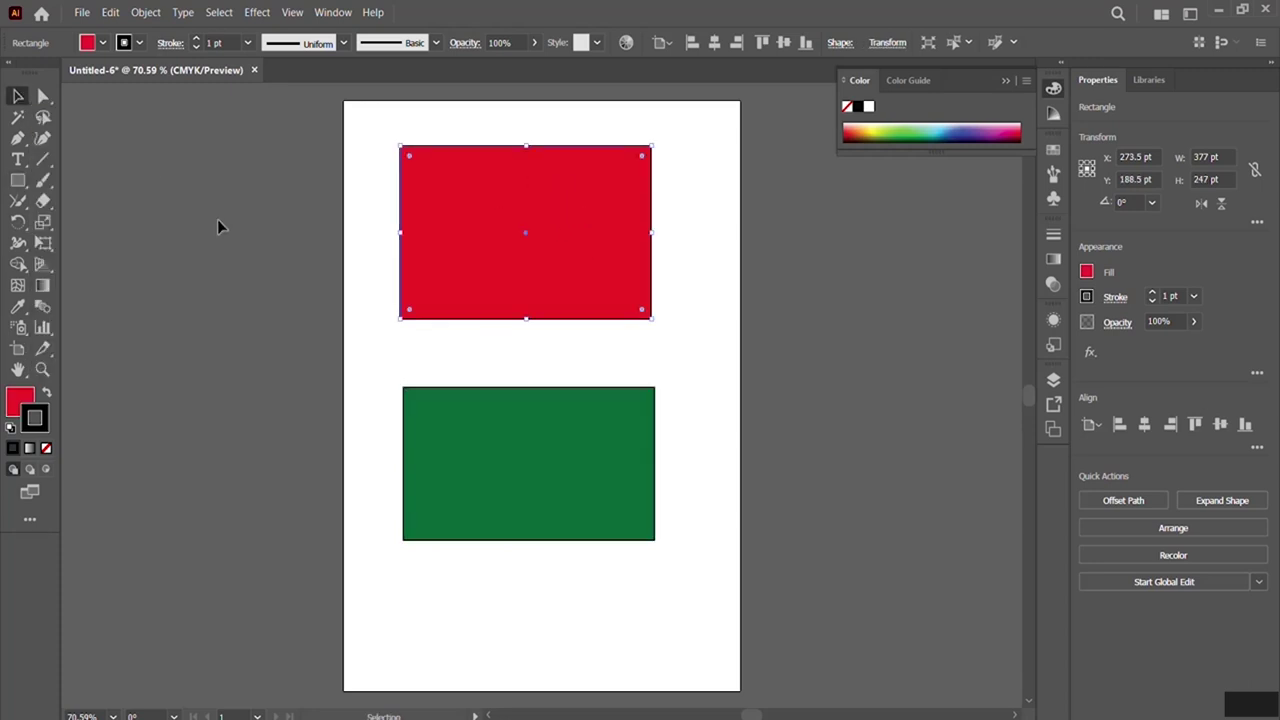
Cut the red rectangle's top and right edges with the Scissors tool.
click(40, 201)
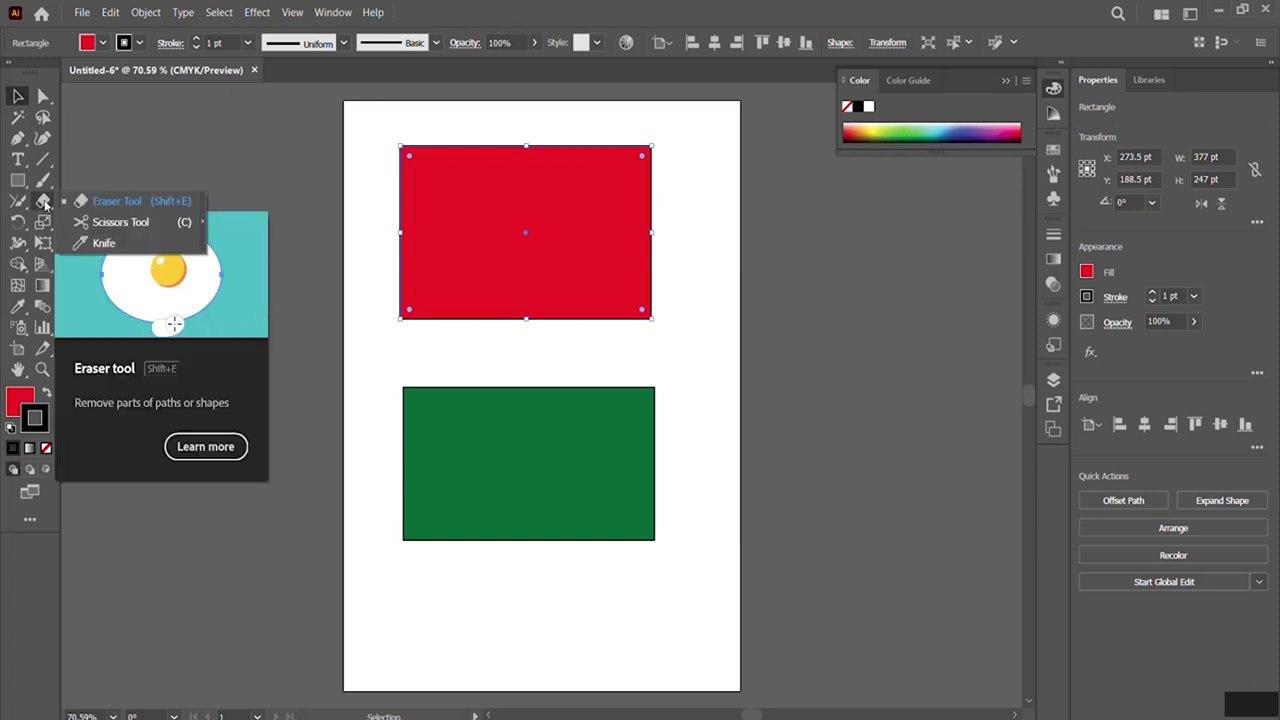
click(107, 223)
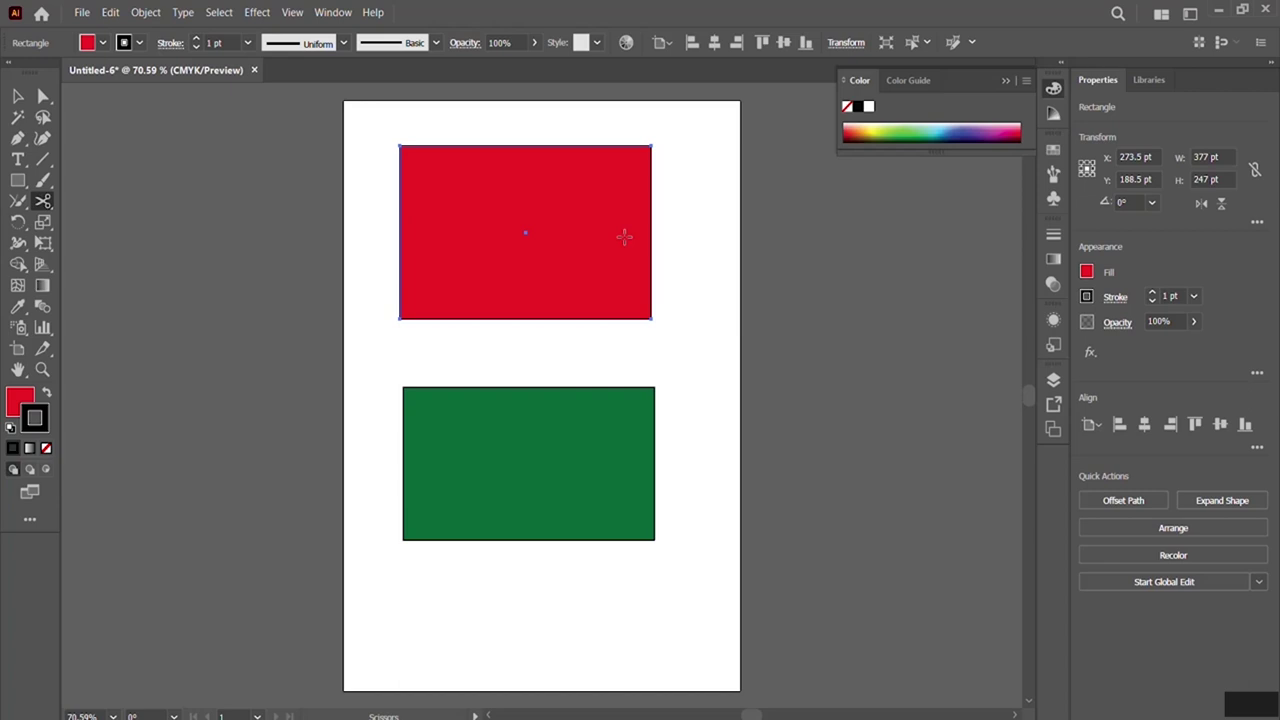
click(583, 145)
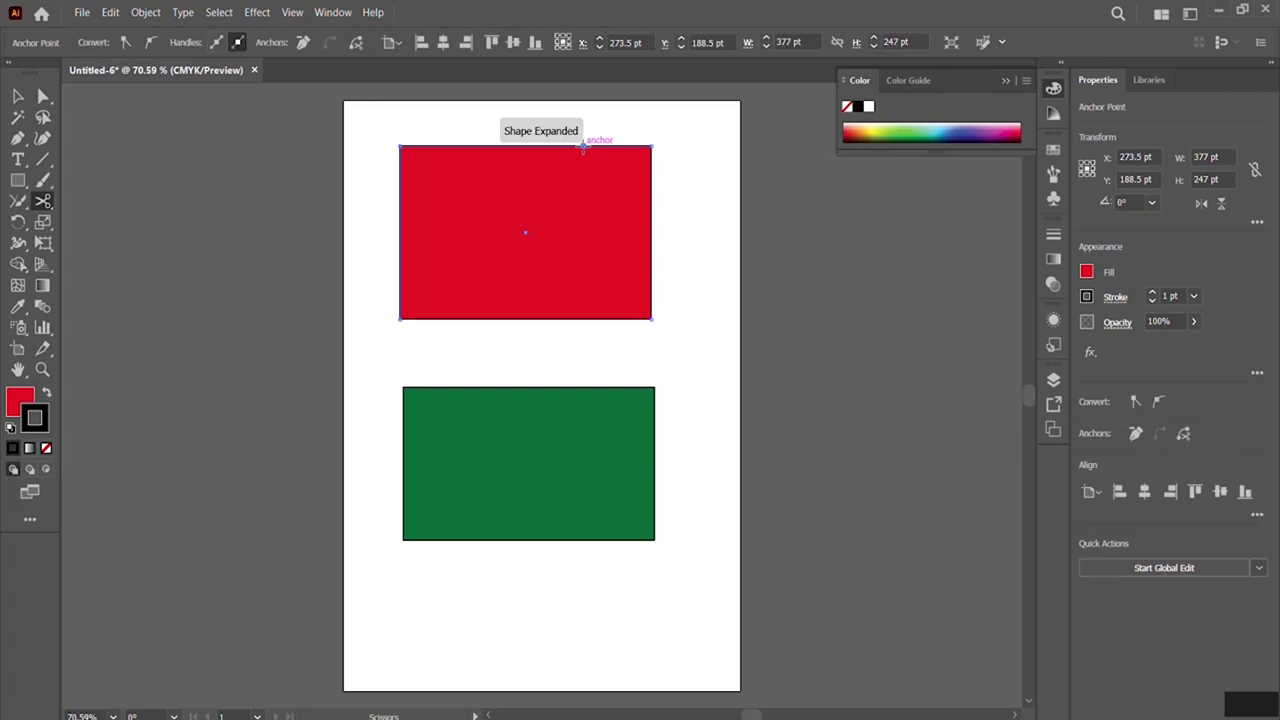
click(651, 211)
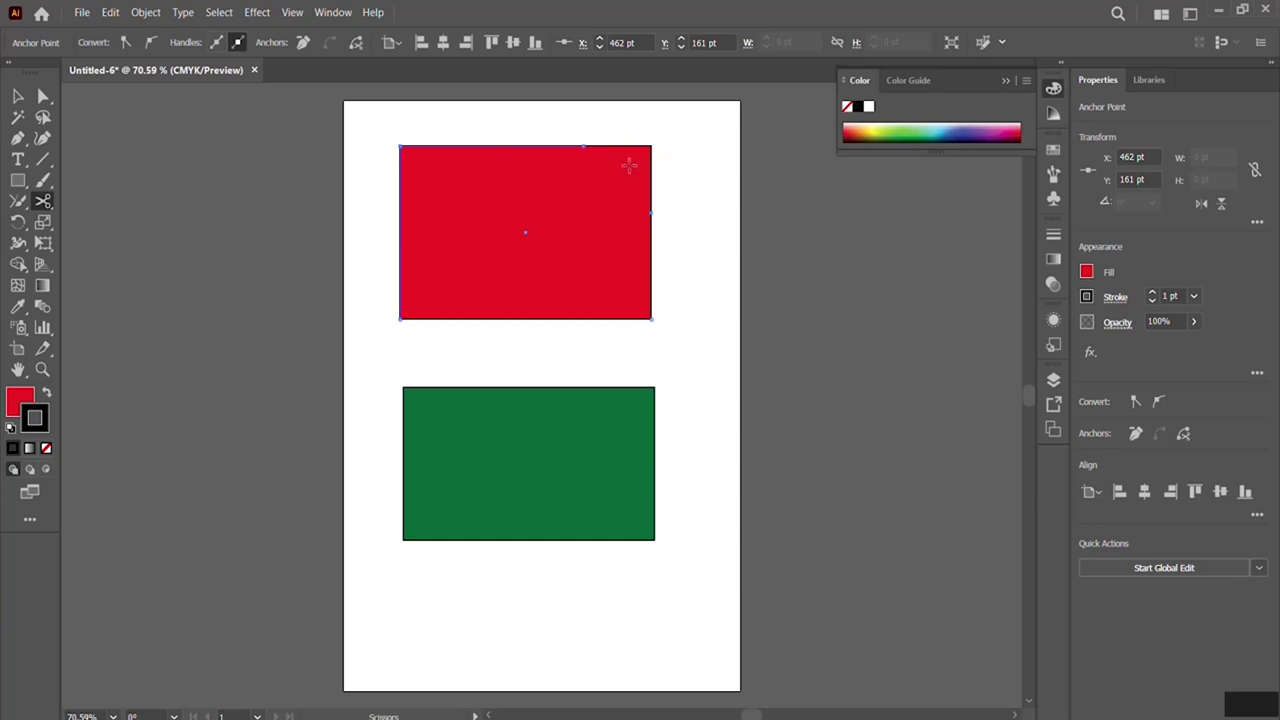
Move the cut-off 102×96 pt corner triangle up and to the right.
click(17, 97)
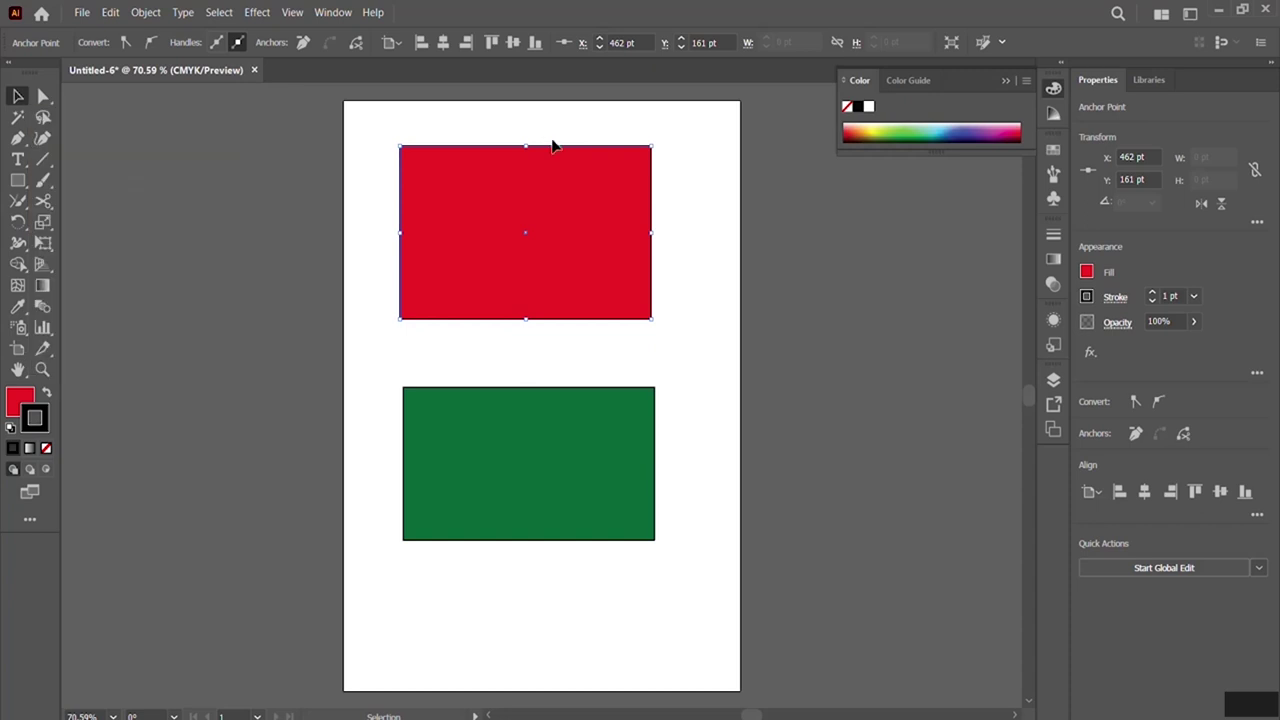
click(637, 158)
drag(632, 159, 676, 145)
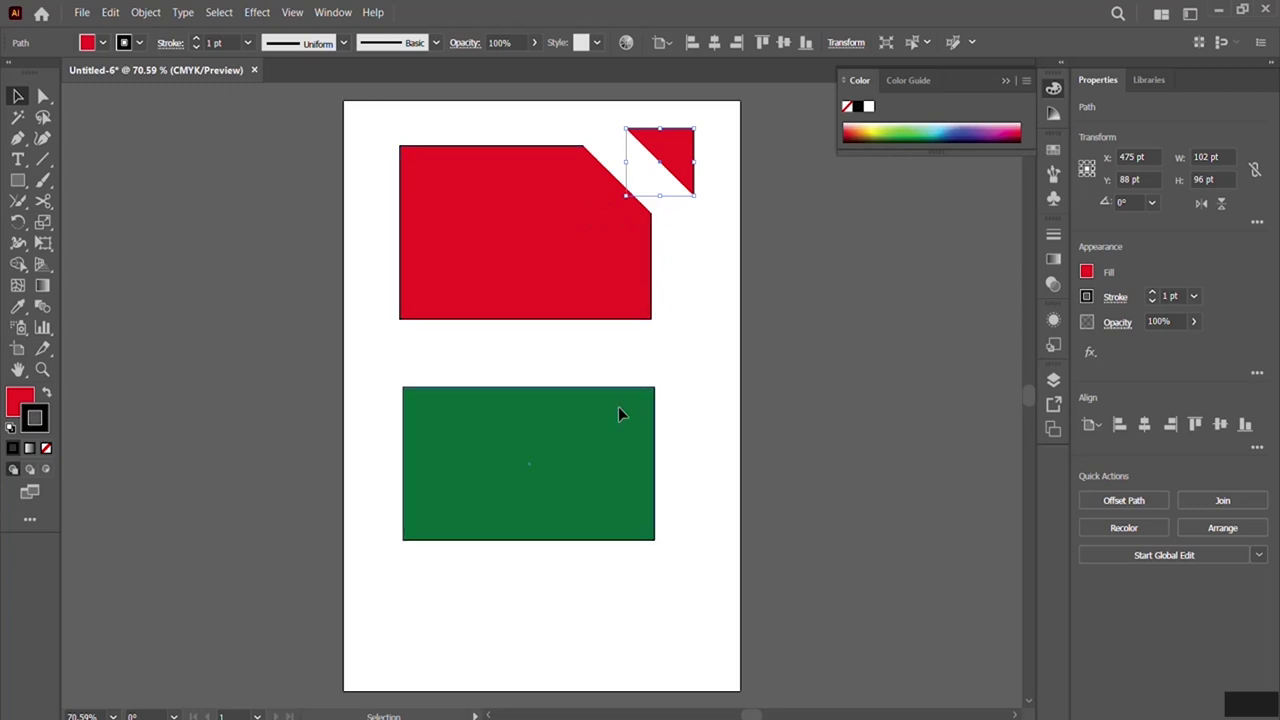
Cut the green rectangle's left and bottom edges with the Scissors tool.
click(619, 462)
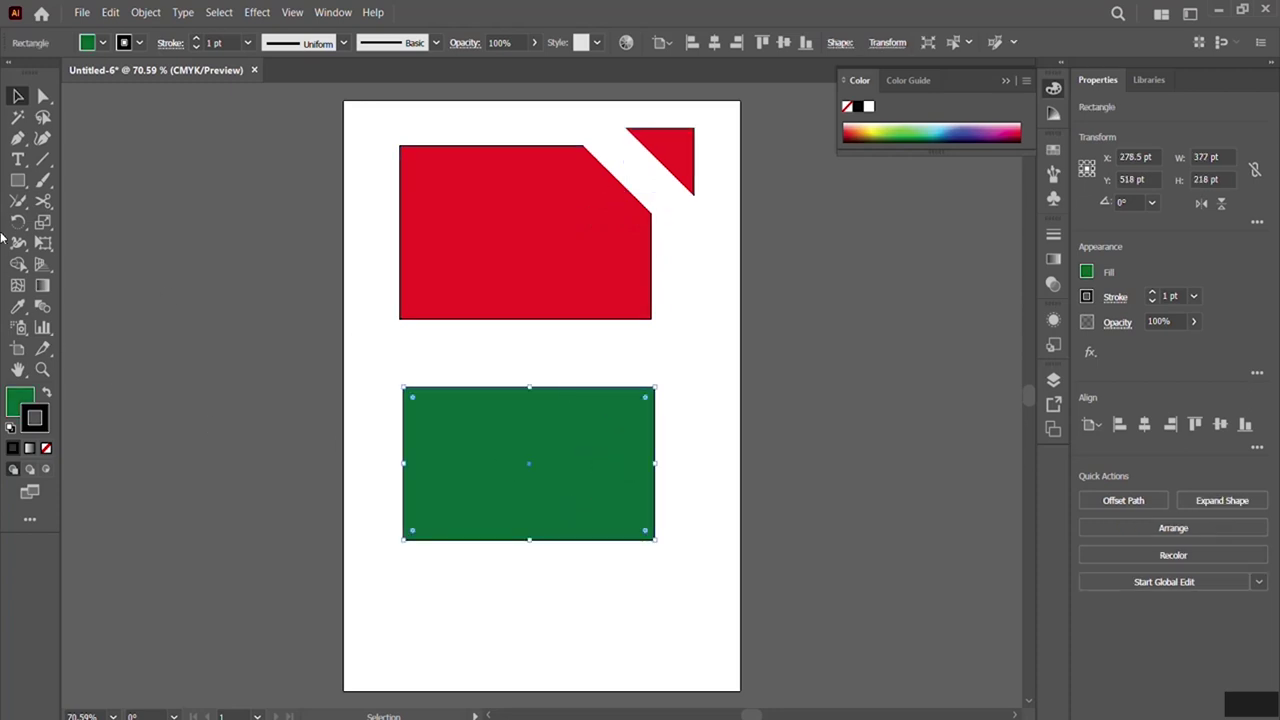
click(43, 201)
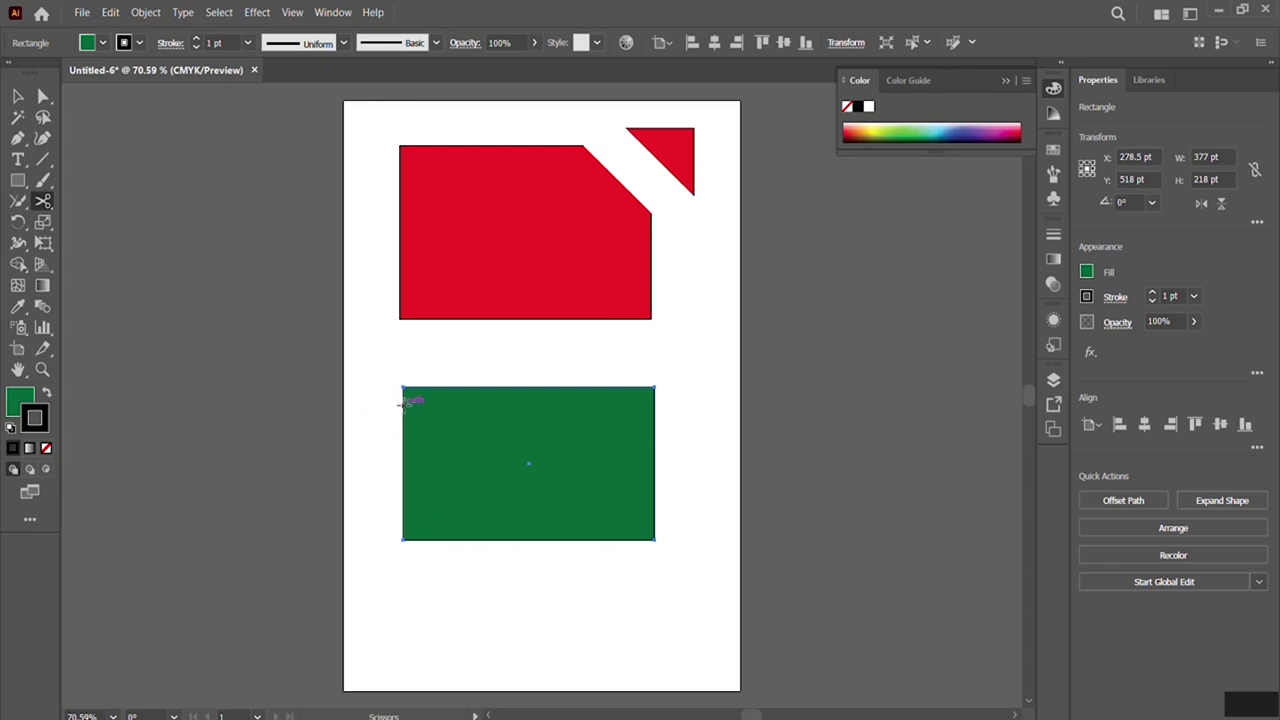
click(404, 403)
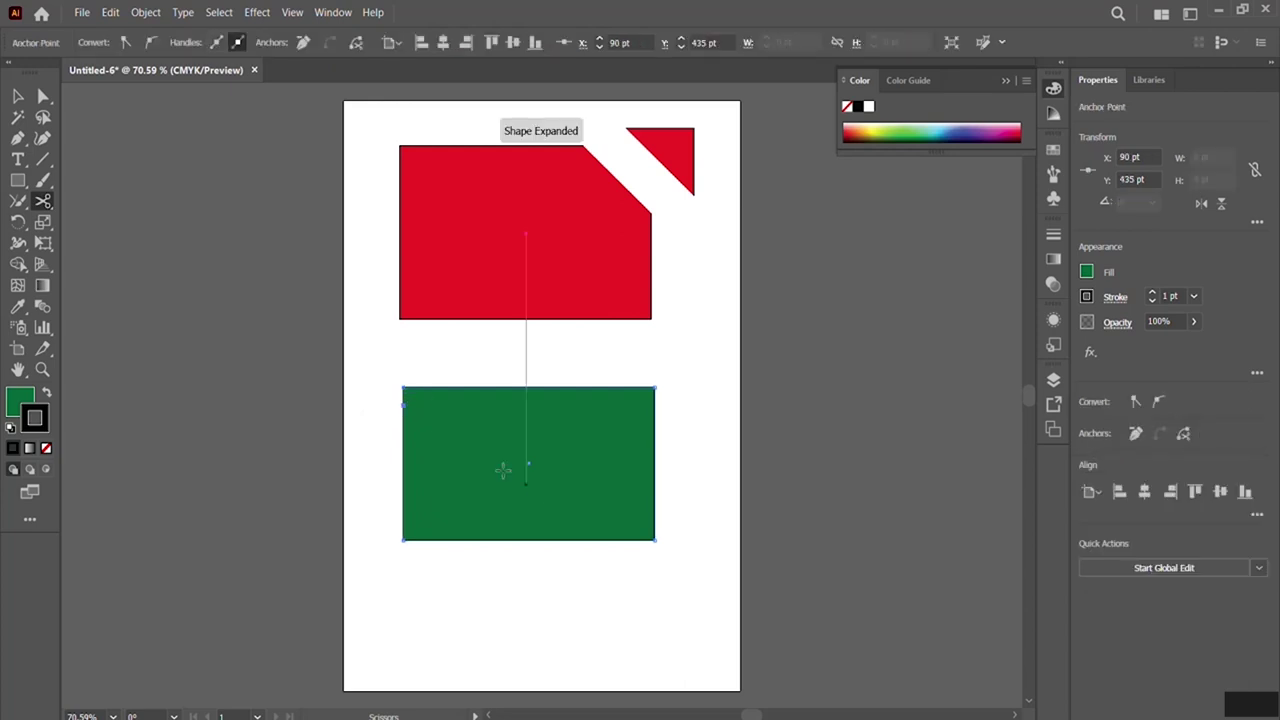
click(583, 540)
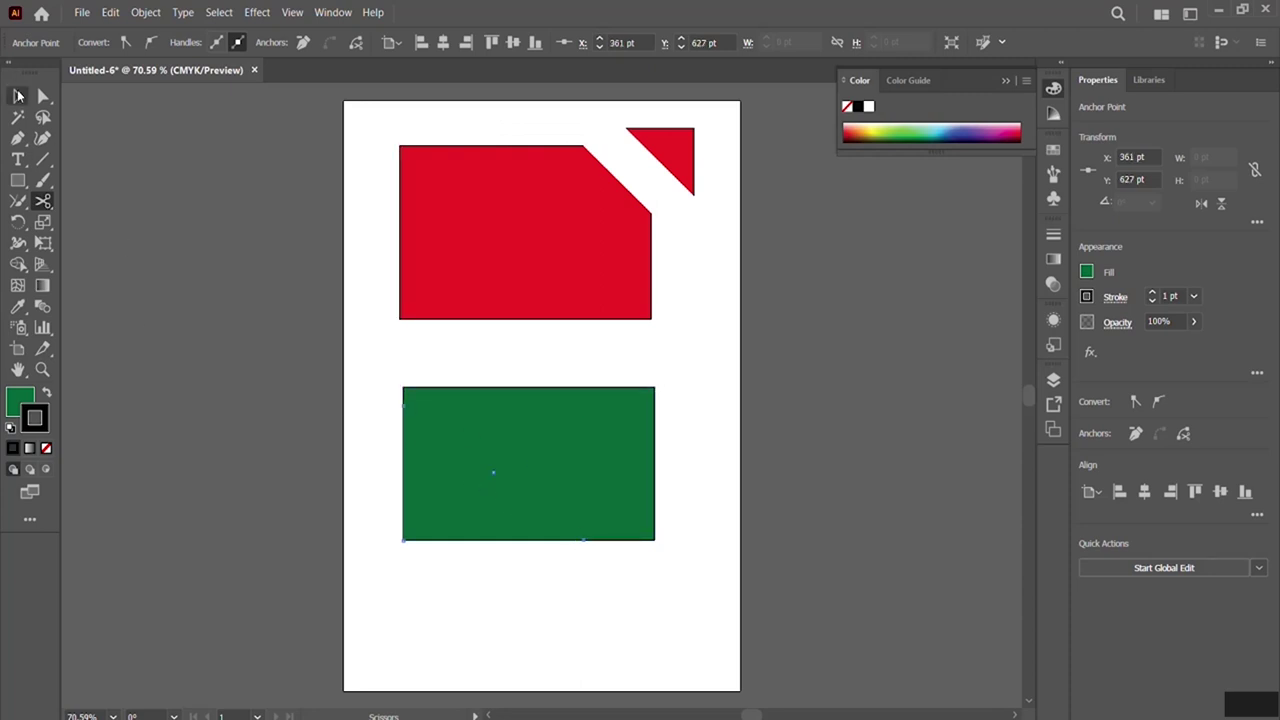
Drag the lower-left cut piece down and away, then select all shapes on the artboard.
click(18, 97)
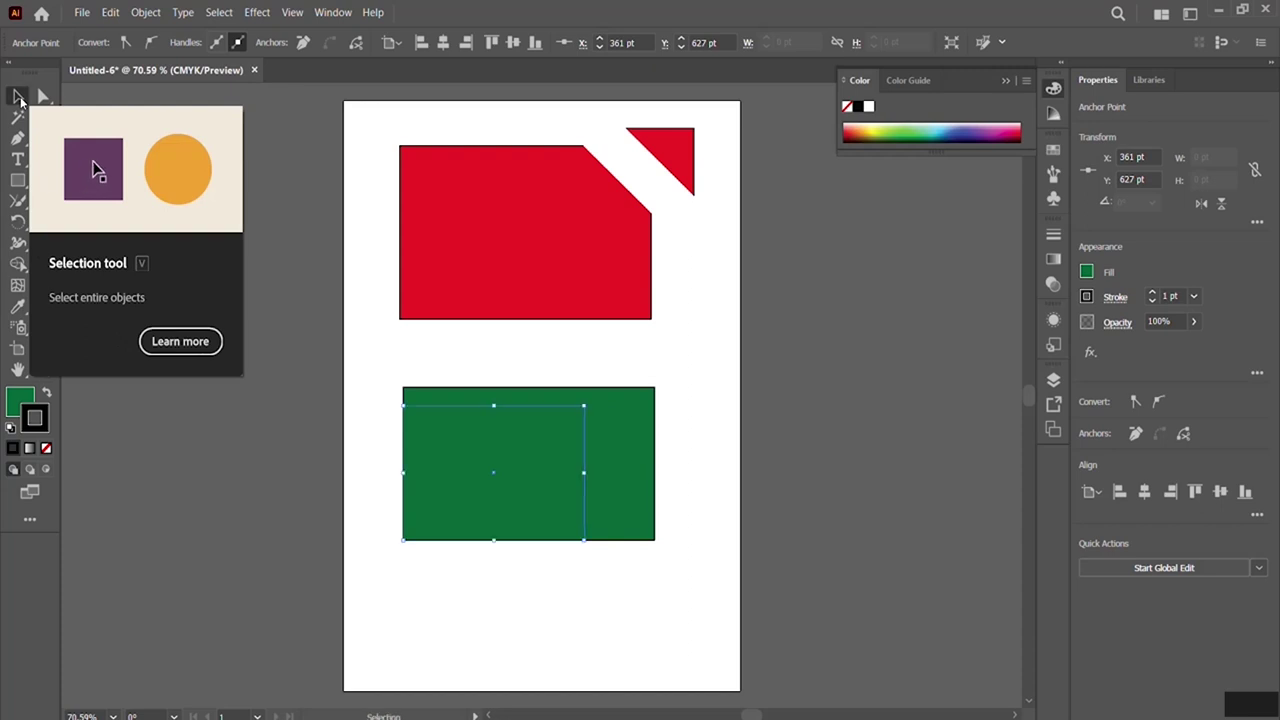
drag(459, 485, 430, 542)
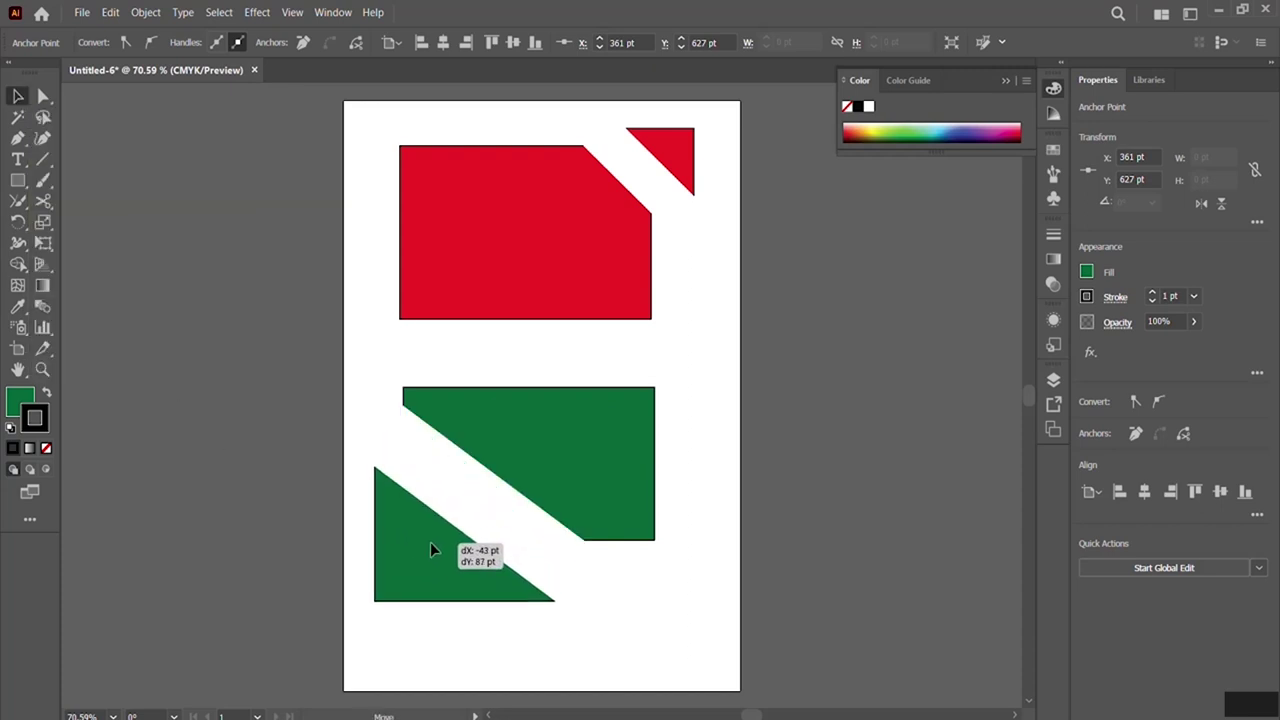
click(680, 582)
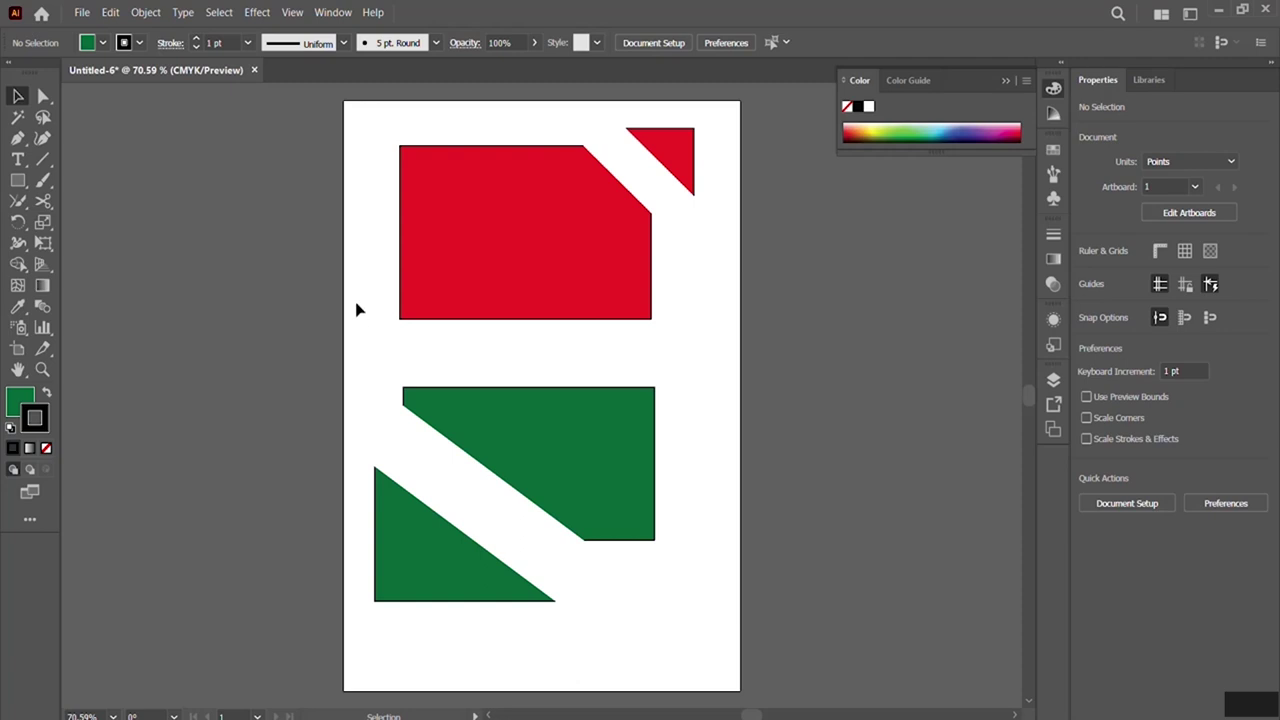
drag(361, 105, 769, 600)
Delete all the shapes and draw a new green rectangle near the top.
key(Delete)
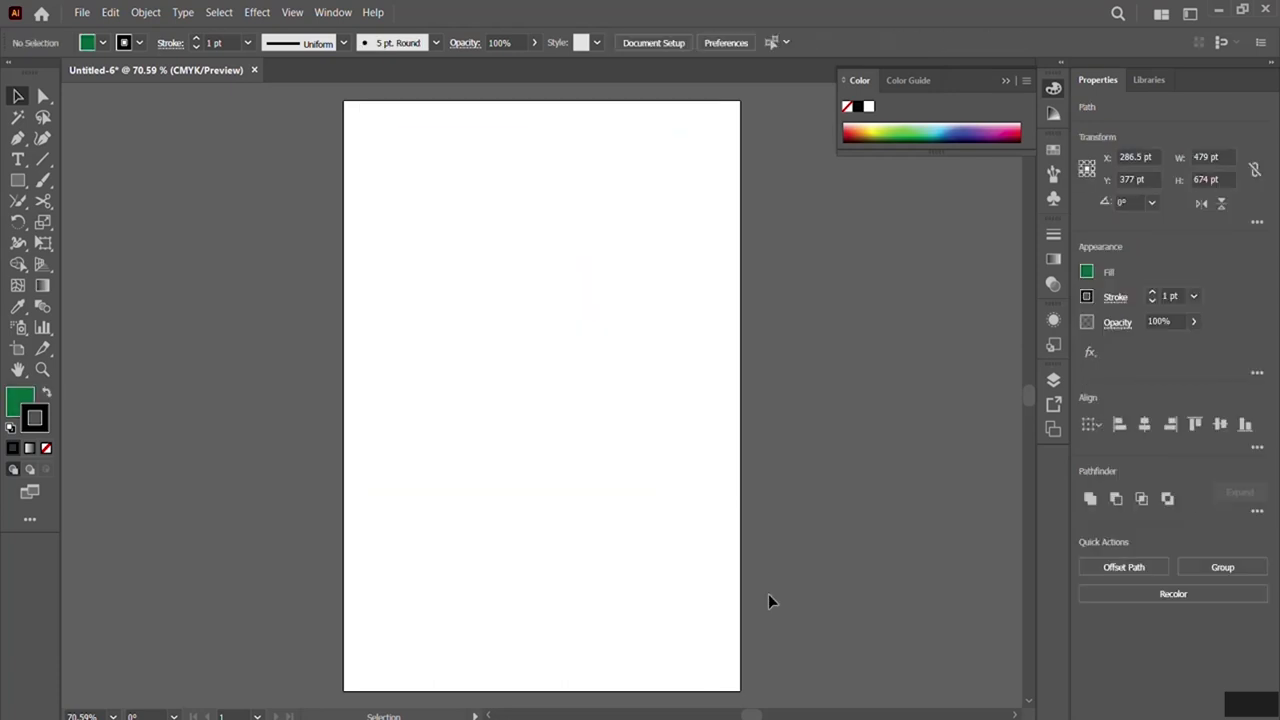
click(20, 183)
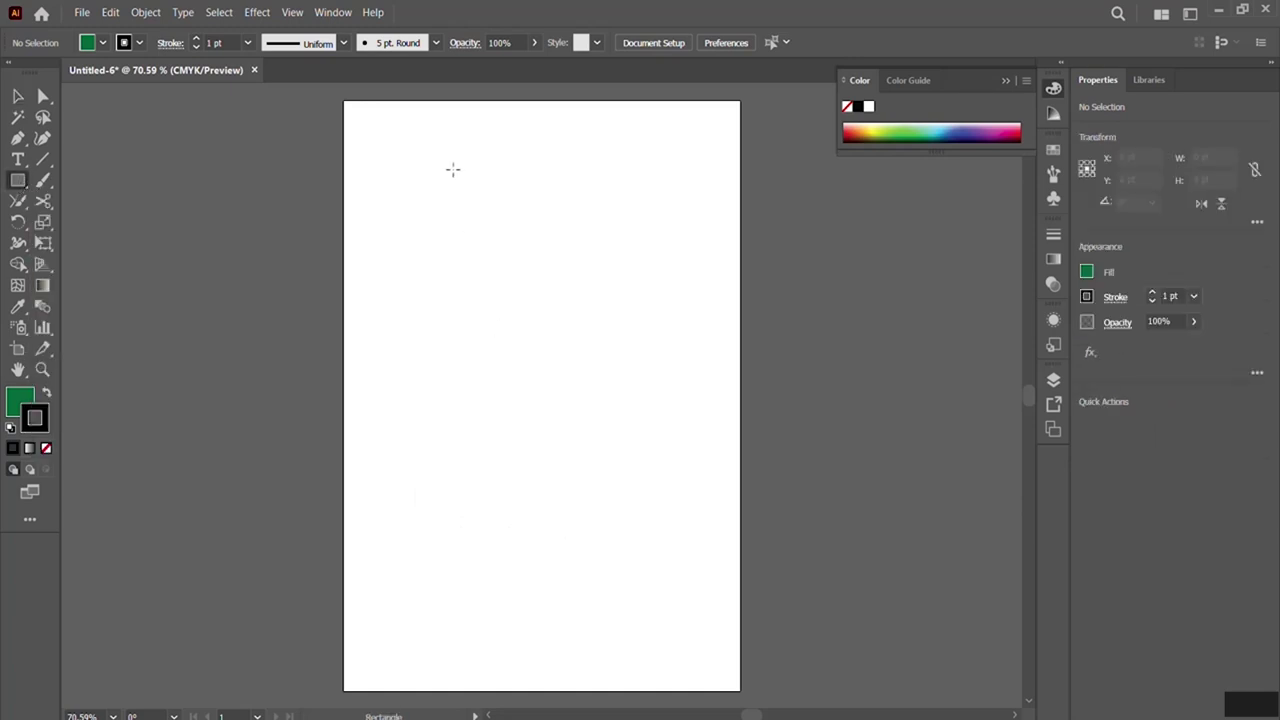
drag(438, 162, 679, 312)
Draw a 257 pt circle below the rectangle and fill it purple.
drag(18, 181, 88, 222)
drag(500, 448, 661, 613)
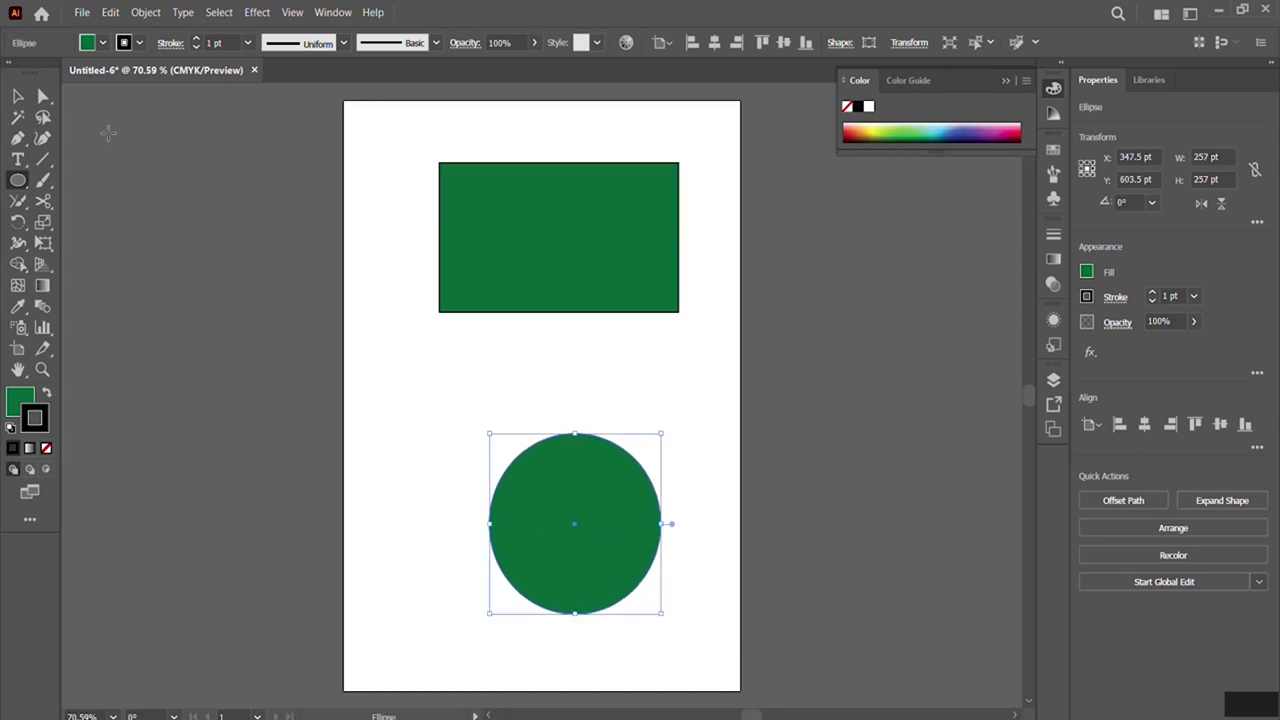
click(102, 43)
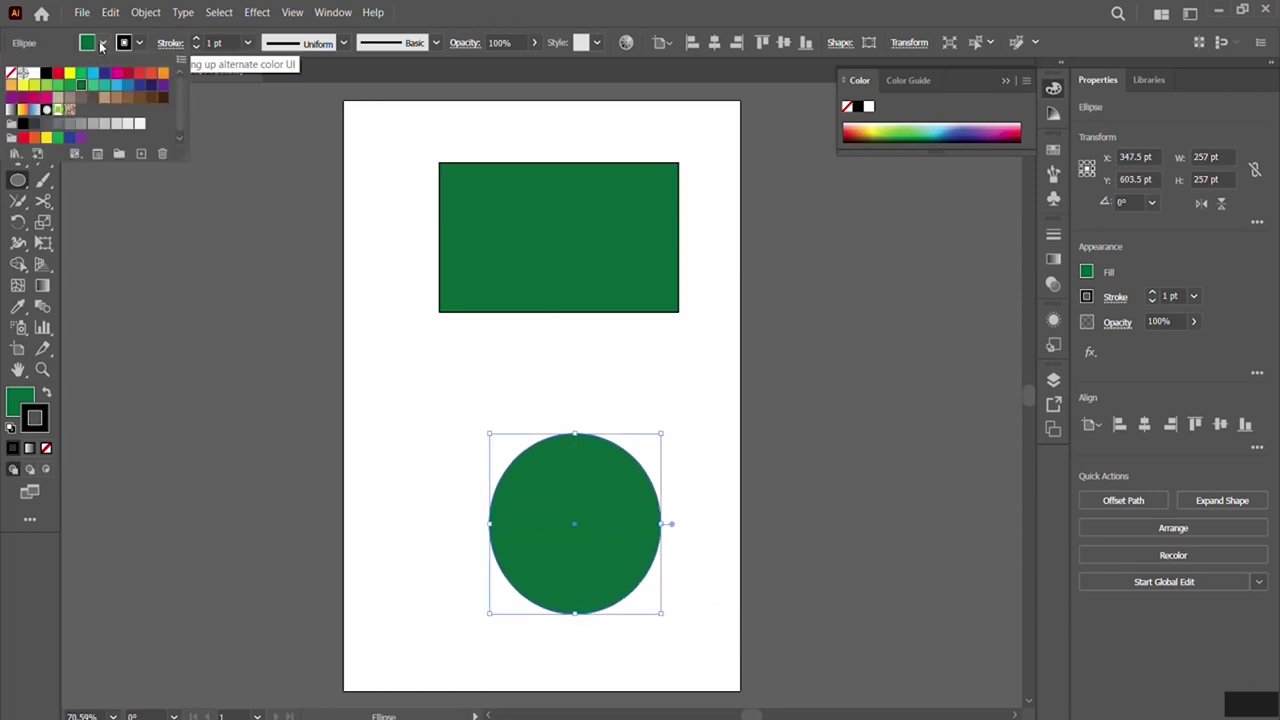
click(163, 85)
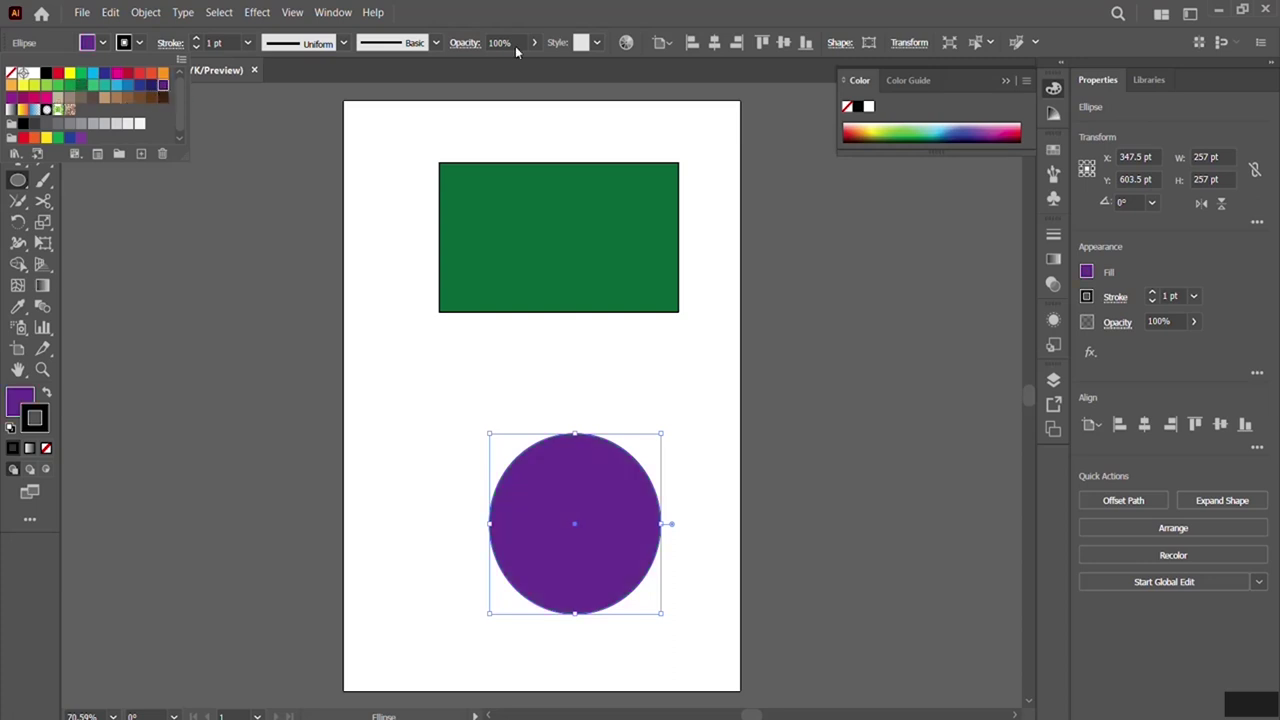
click(565, 10)
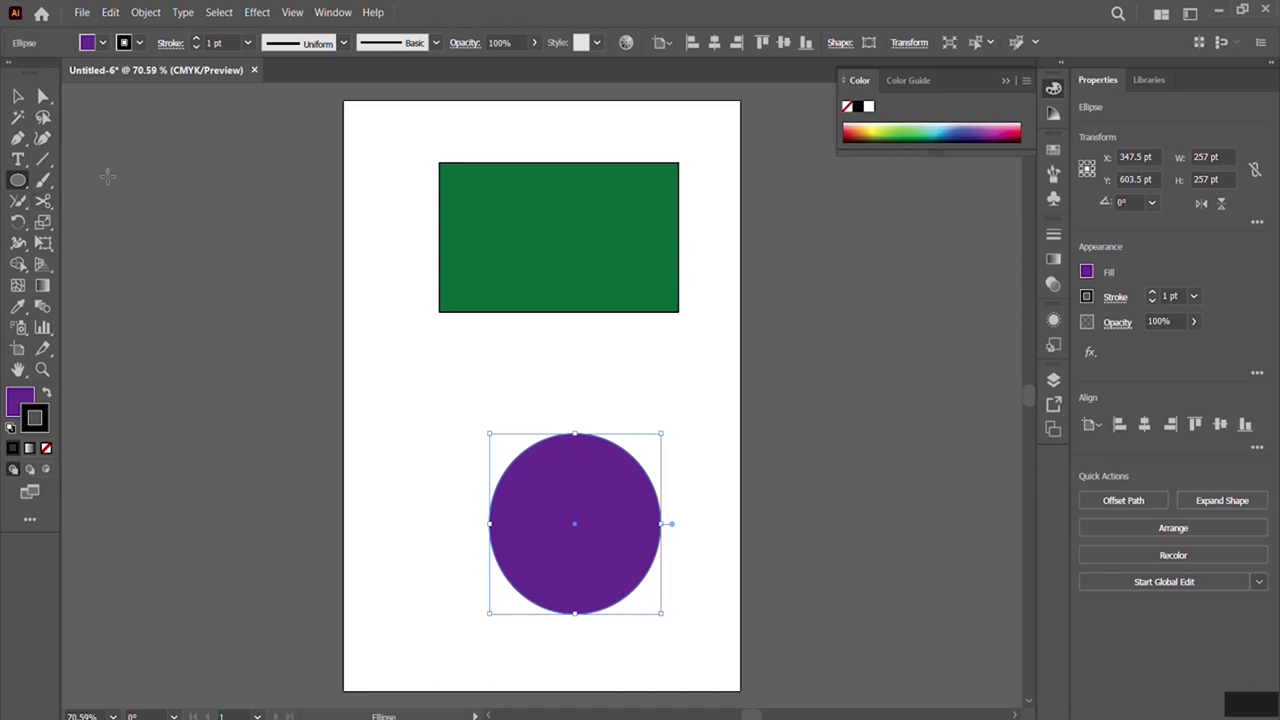
Slice the purple circle across along a slightly tilted line with the Knife tool.
click(45, 204)
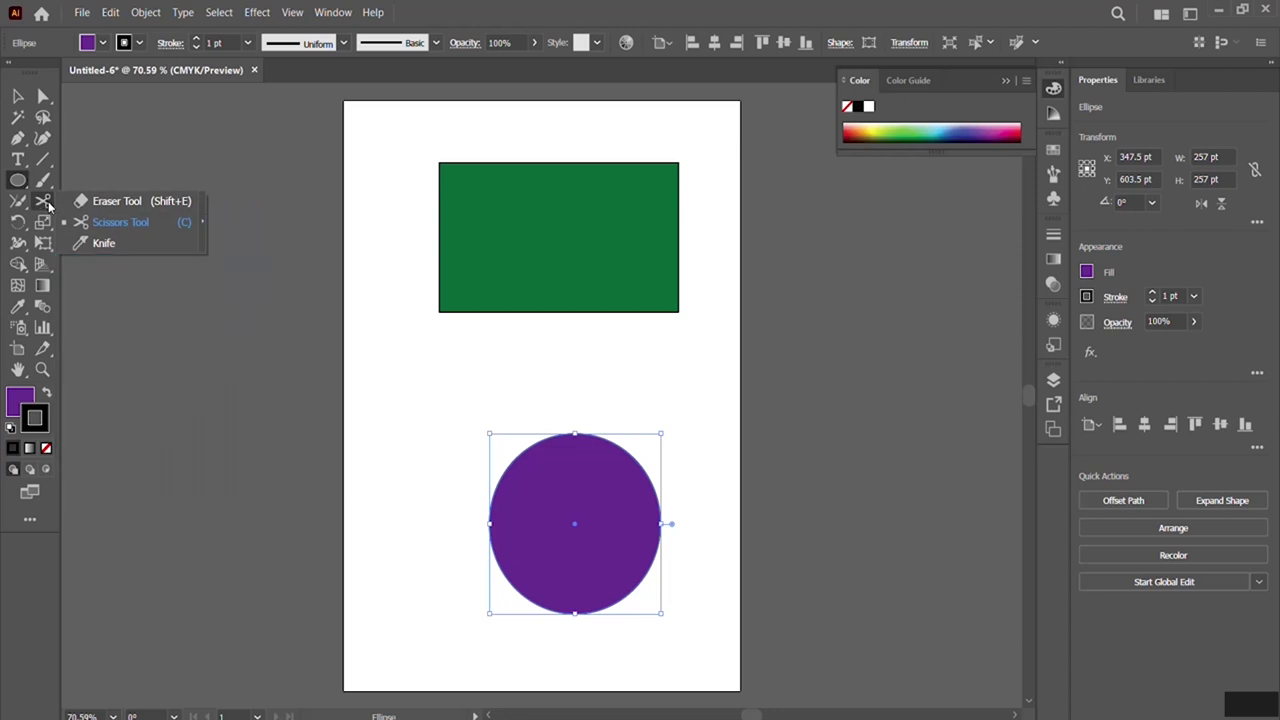
click(104, 244)
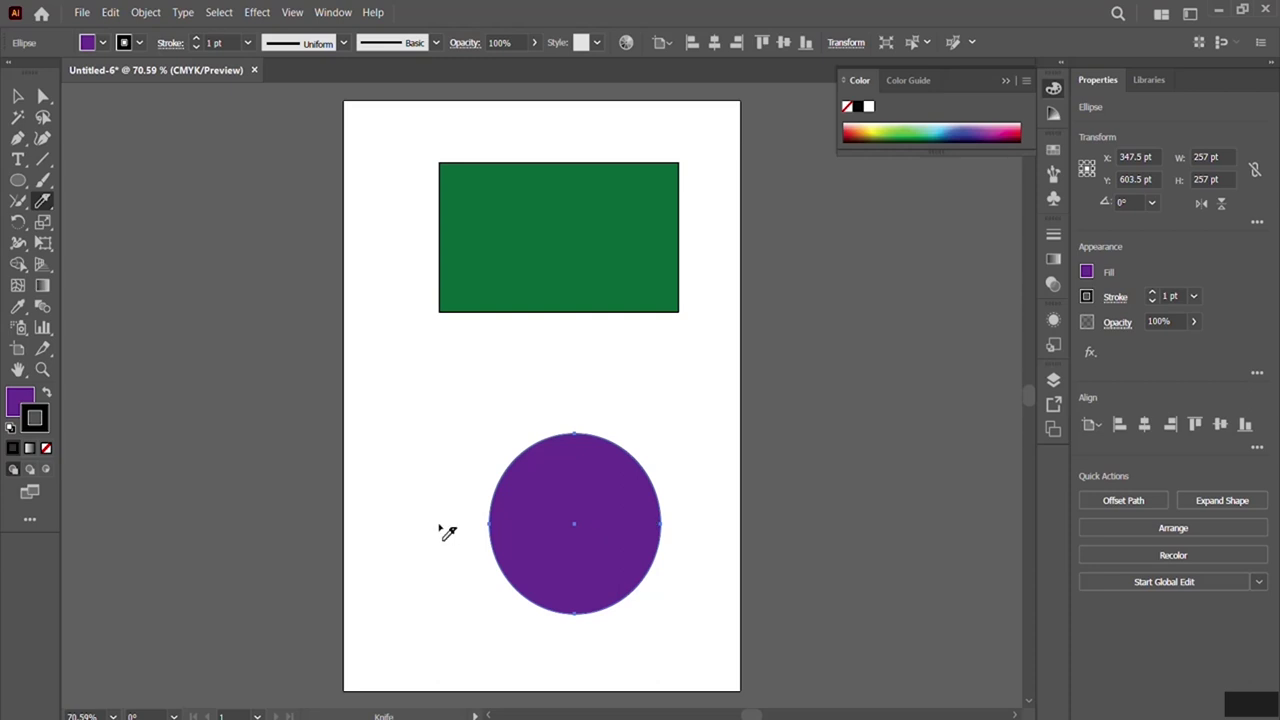
mouse_move(440, 529)
mouse_down()
mouse_move(754, 544)
mouse_move(717, 540)
mouse_up()
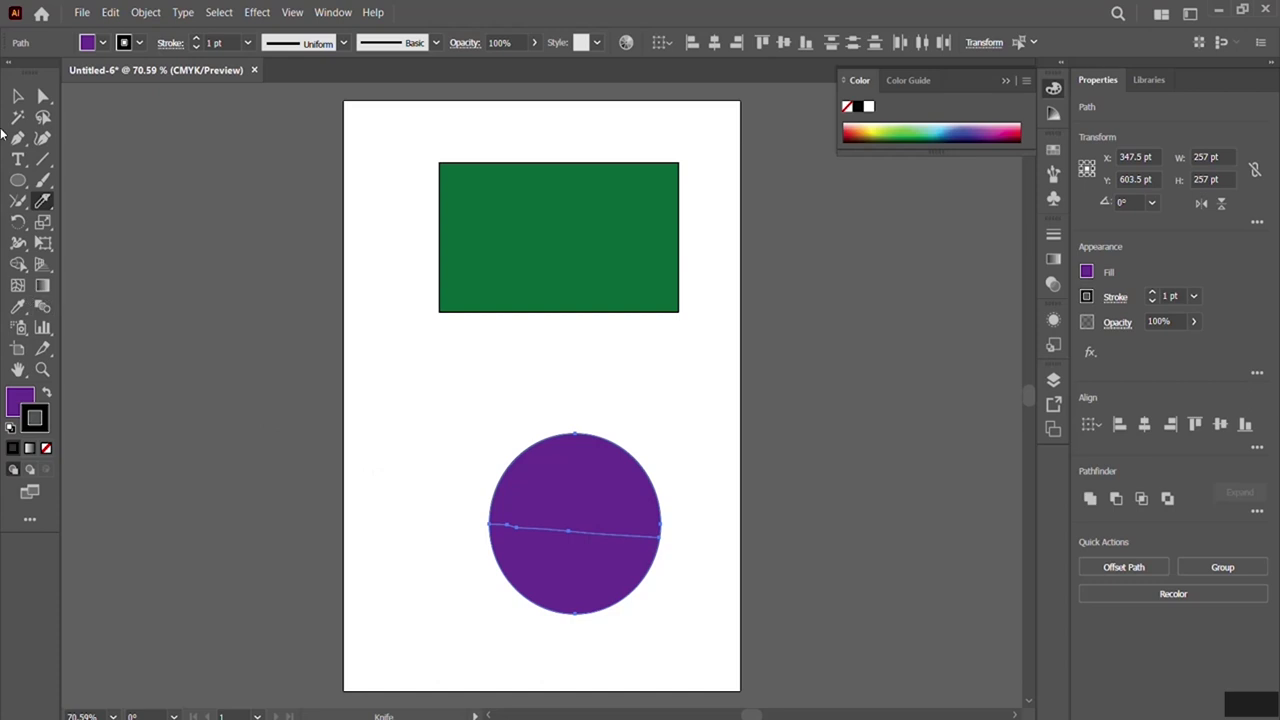
Pull the two half-discs of the circle apart, then exit isolation mode.
click(18, 97)
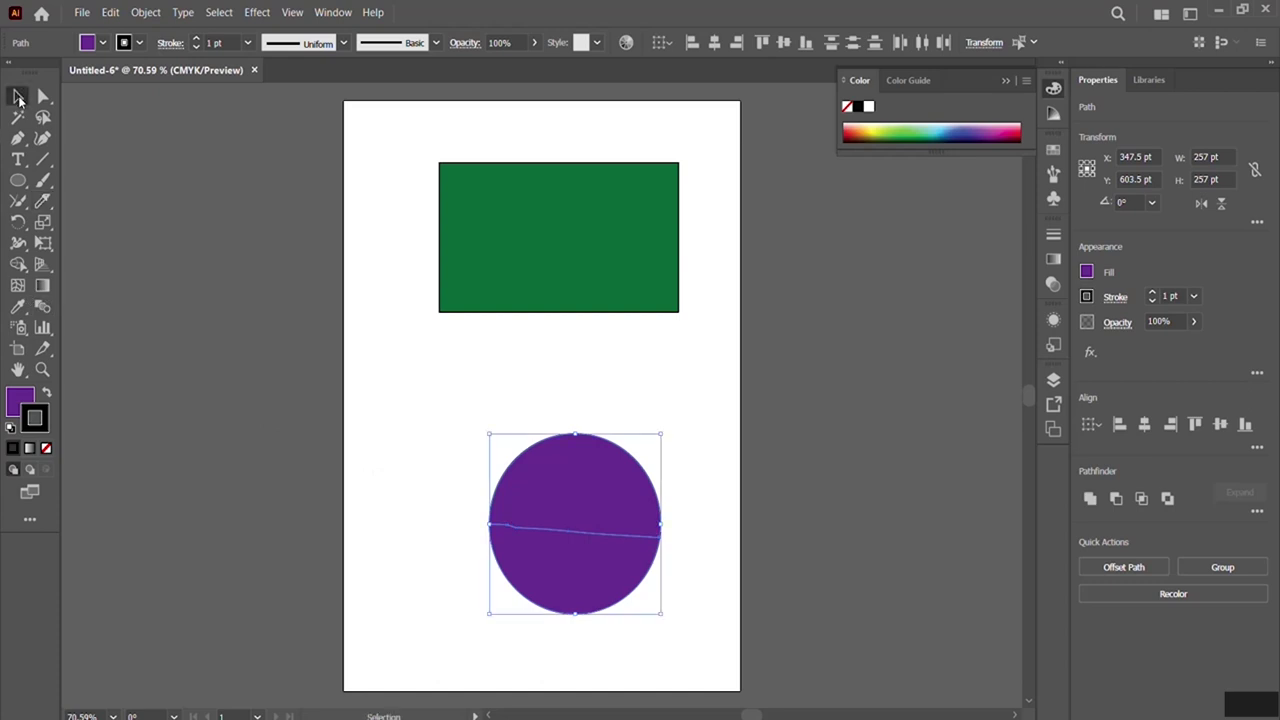
drag(587, 470, 634, 427)
double_click(555, 458)
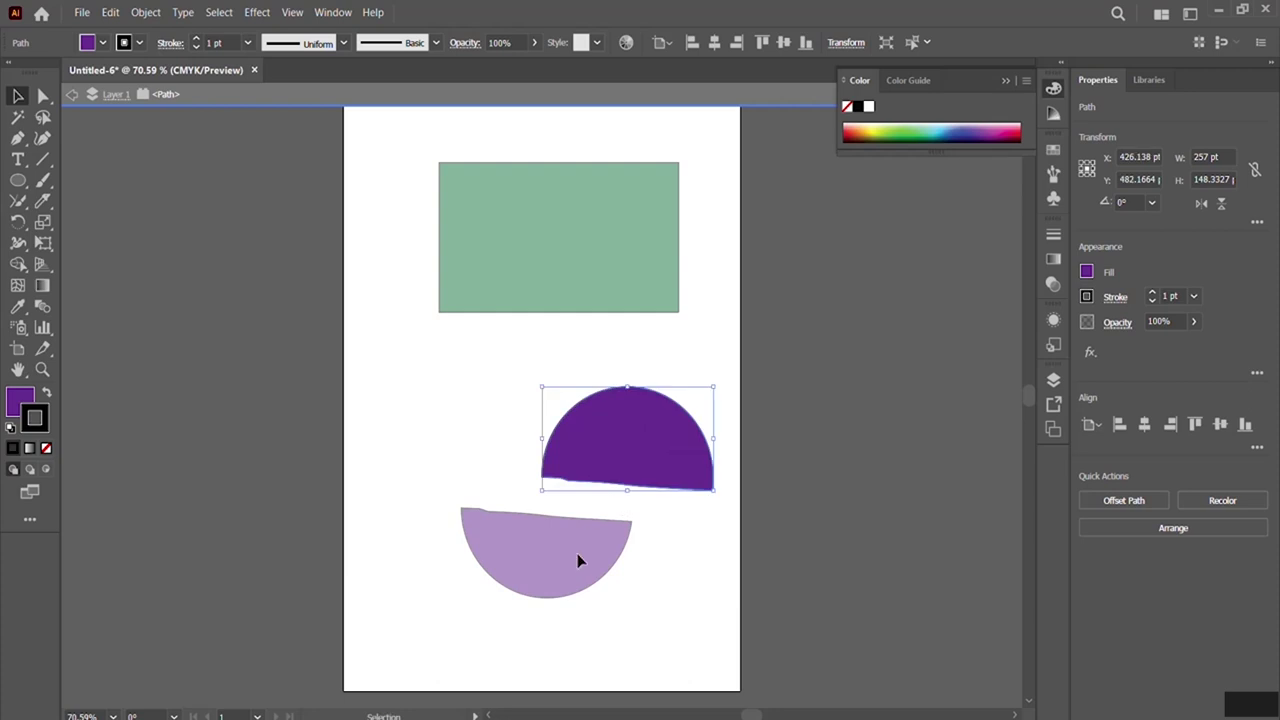
click(663, 575)
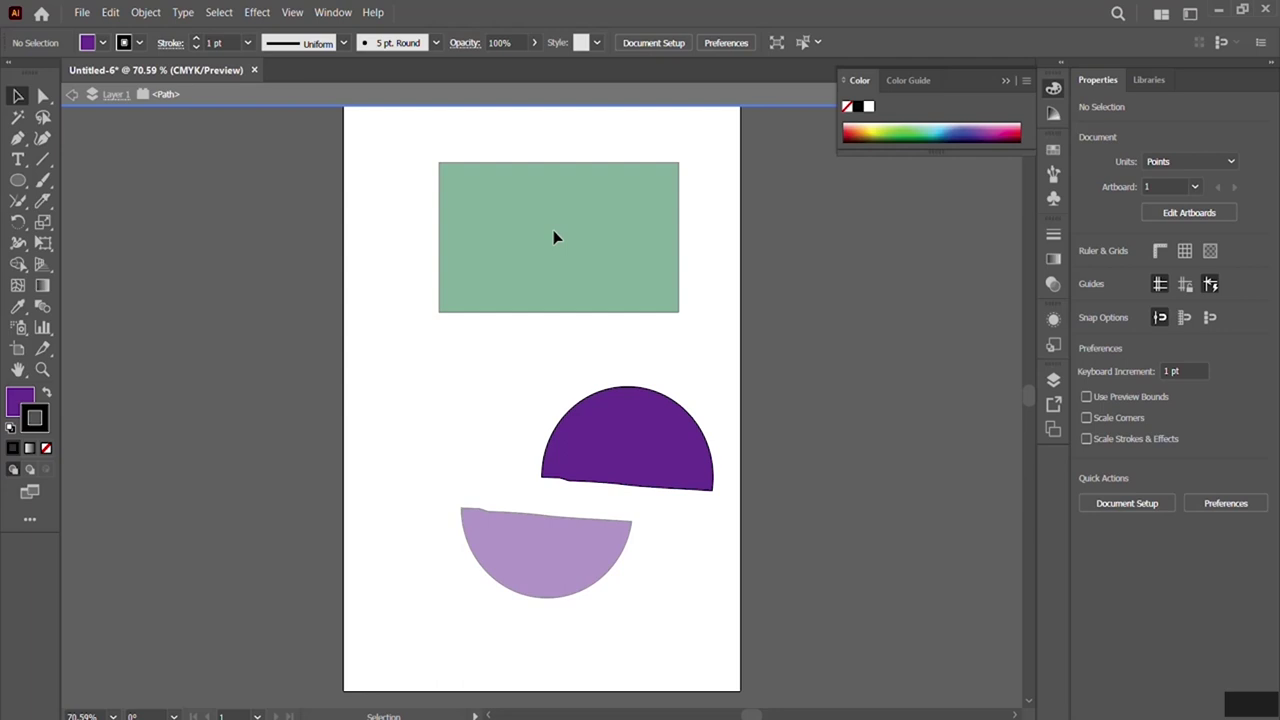
double_click(555, 238)
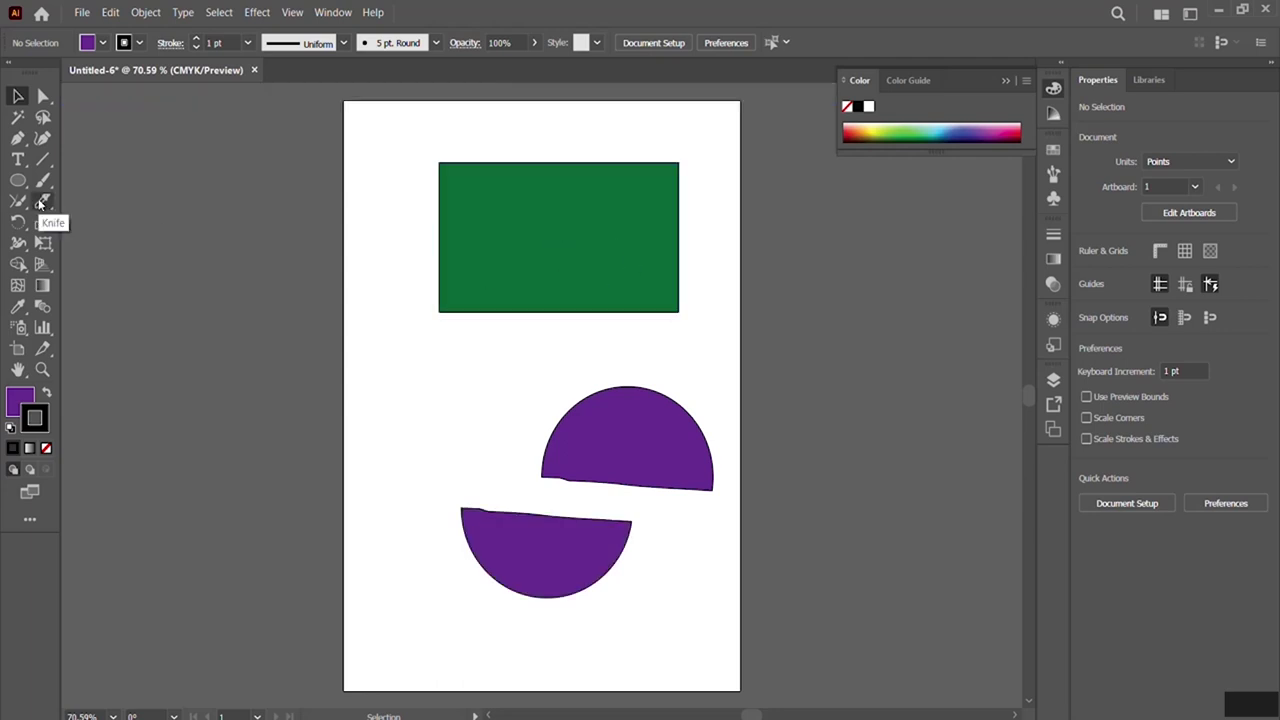
Knife the green rectangle vertically down the middle and move the right half away.
click(40, 203)
drag(560, 137, 571, 343)
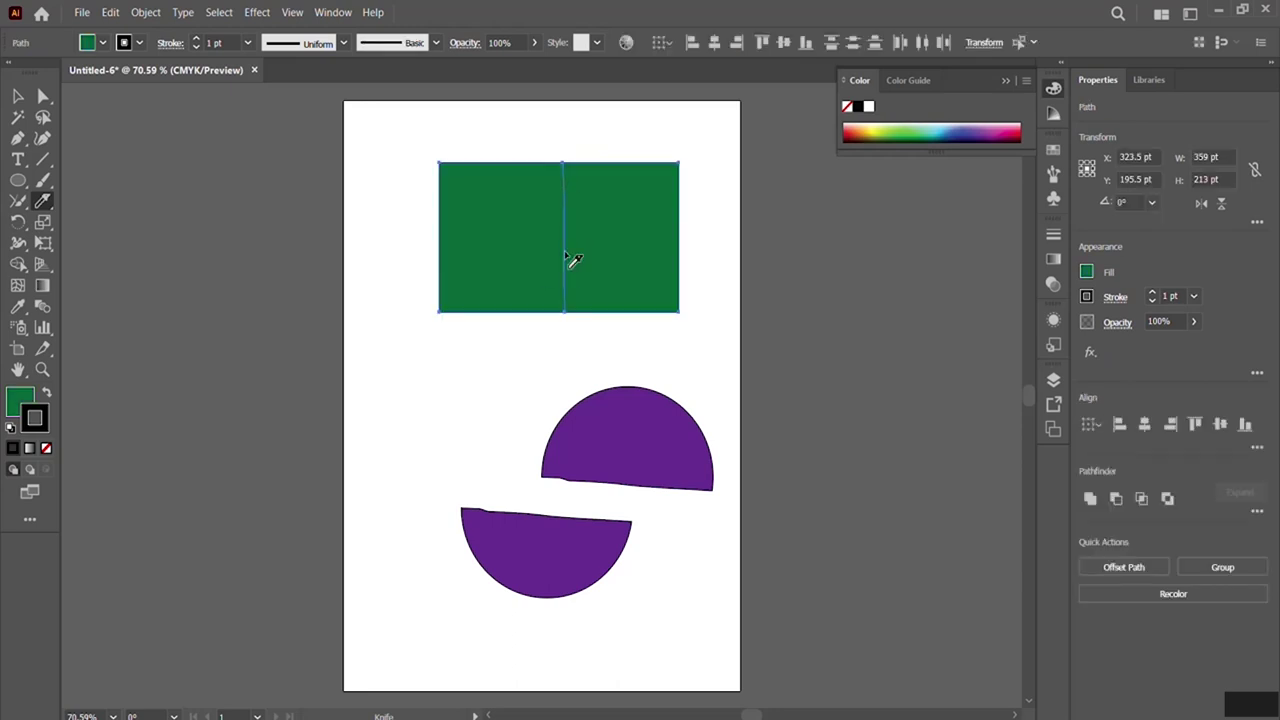
click(19, 99)
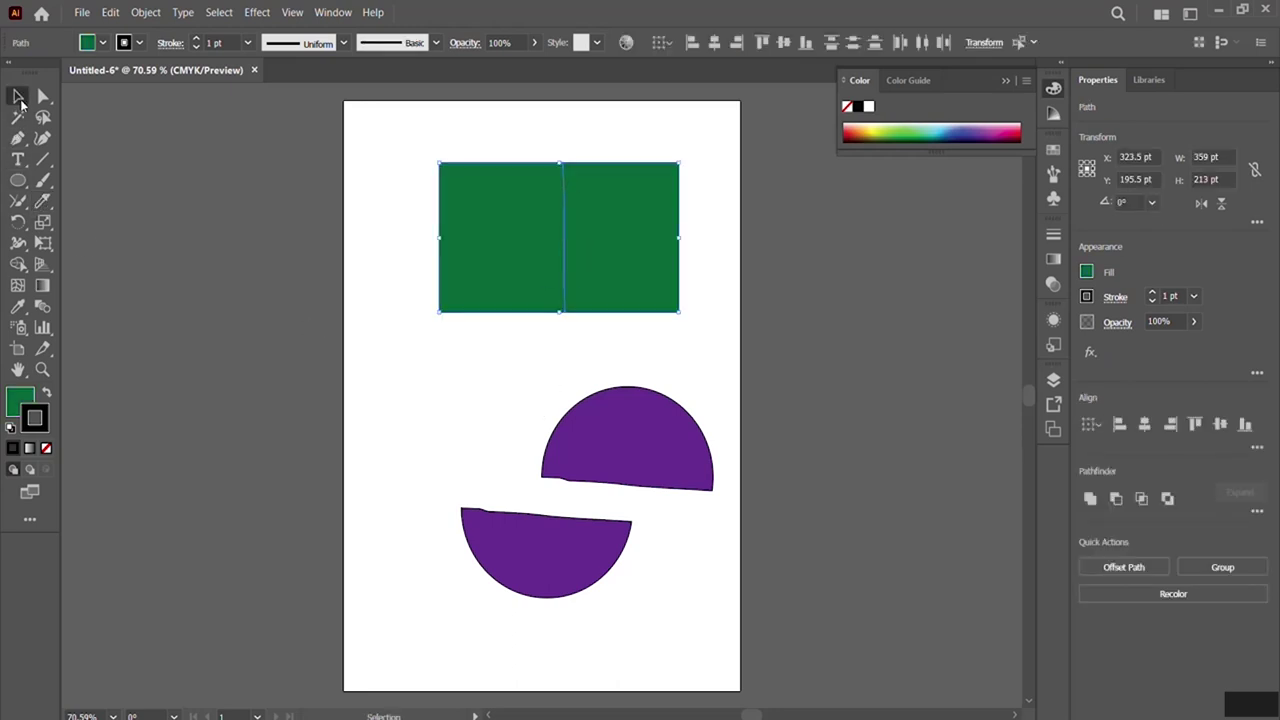
drag(626, 238, 658, 237)
double_click(630, 240)
double_click(535, 362)
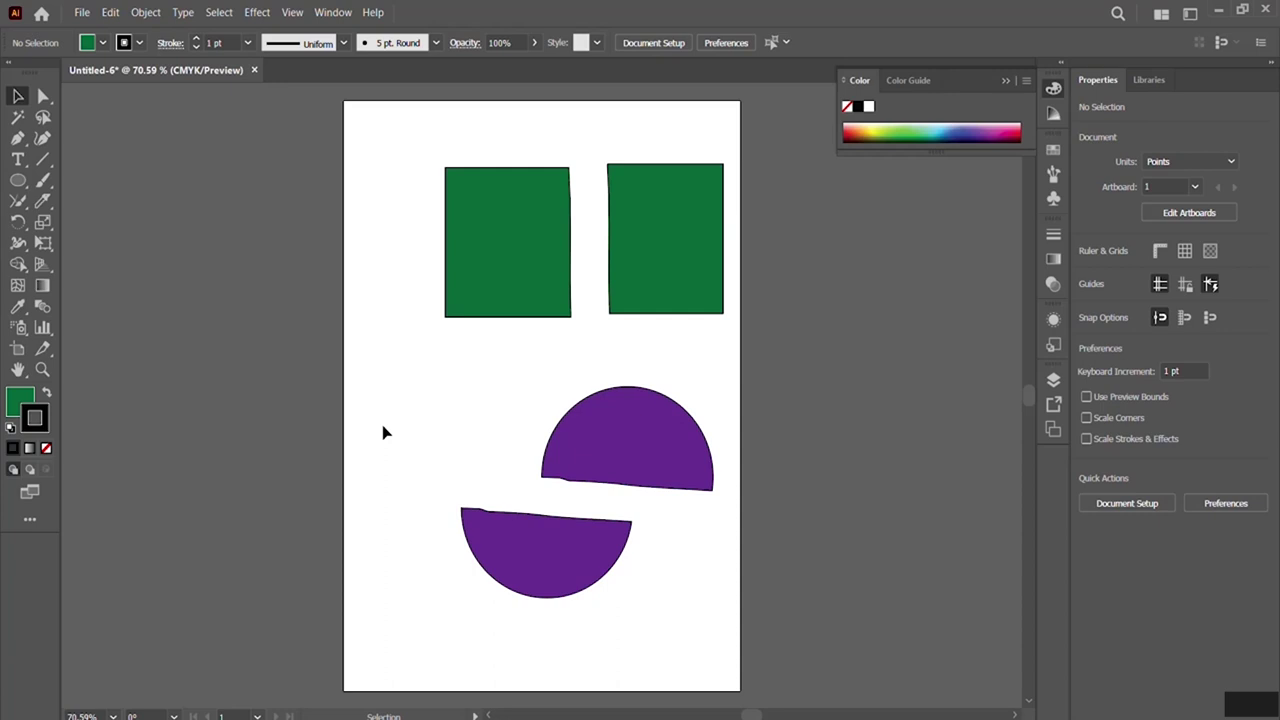
click(44, 207)
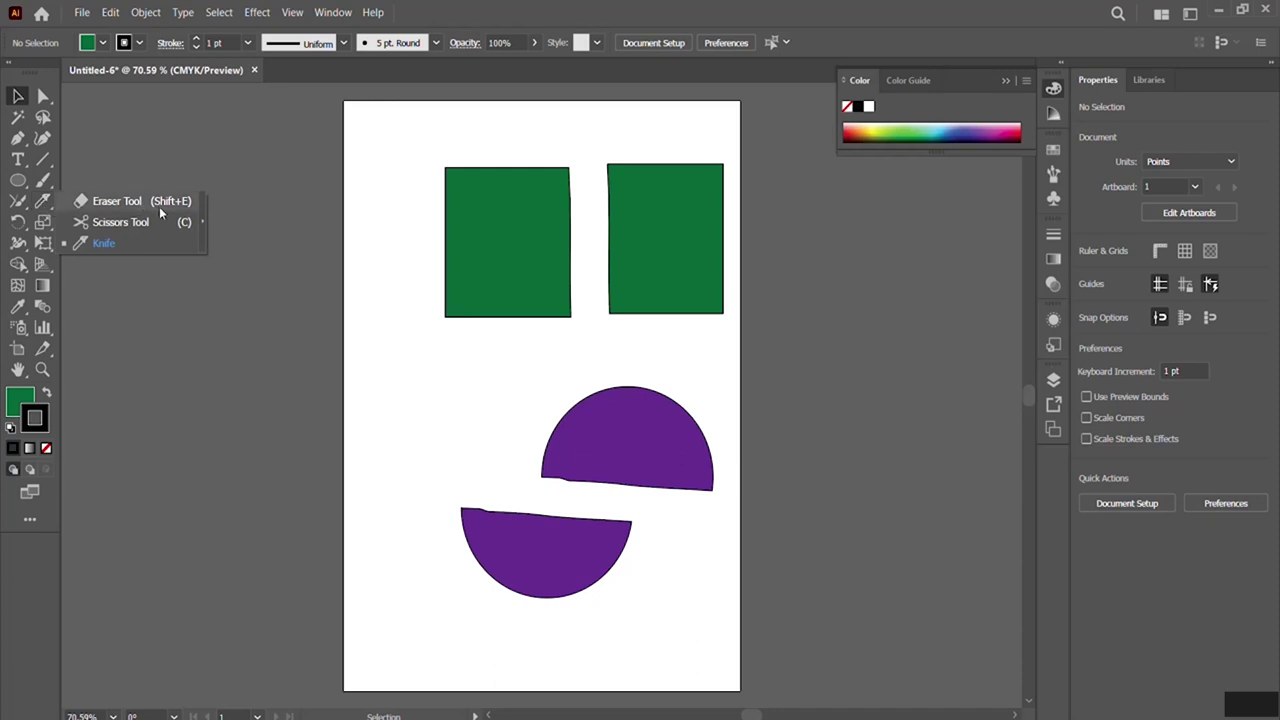
Erase the lower-left corner of the left green rectangle with the Eraser.
click(104, 207)
drag(429, 257, 443, 274)
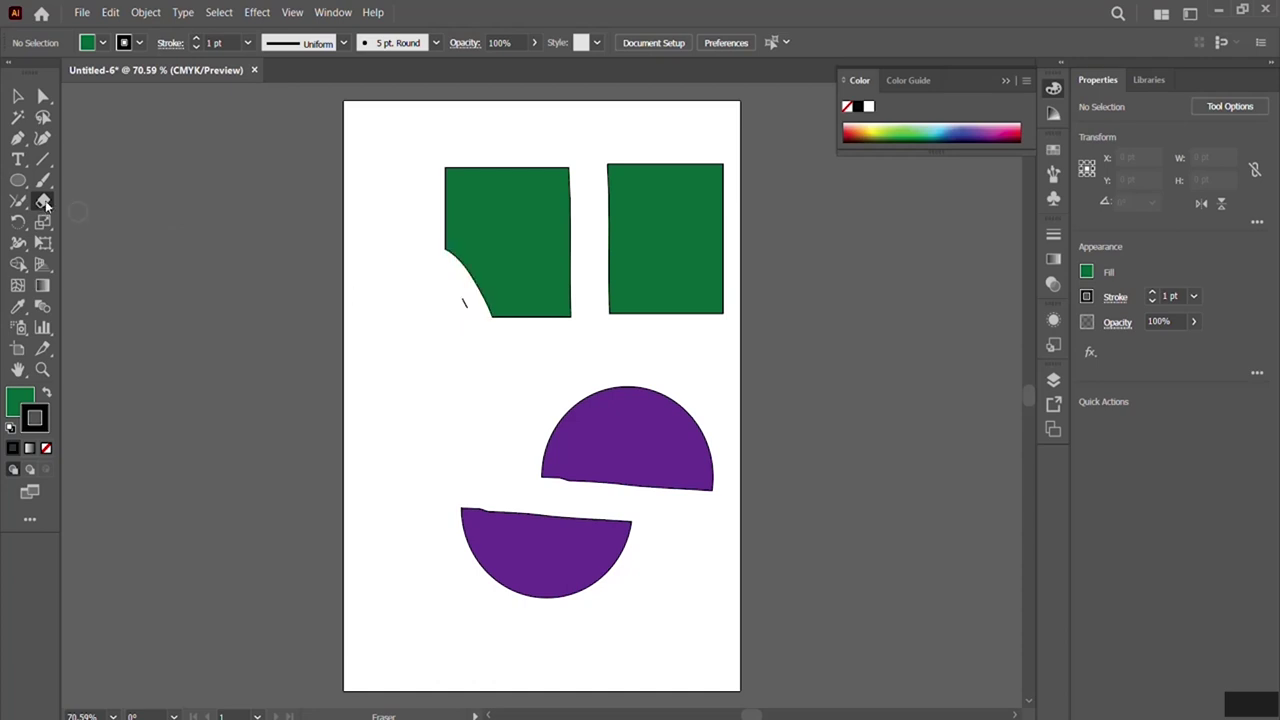
click(43, 203)
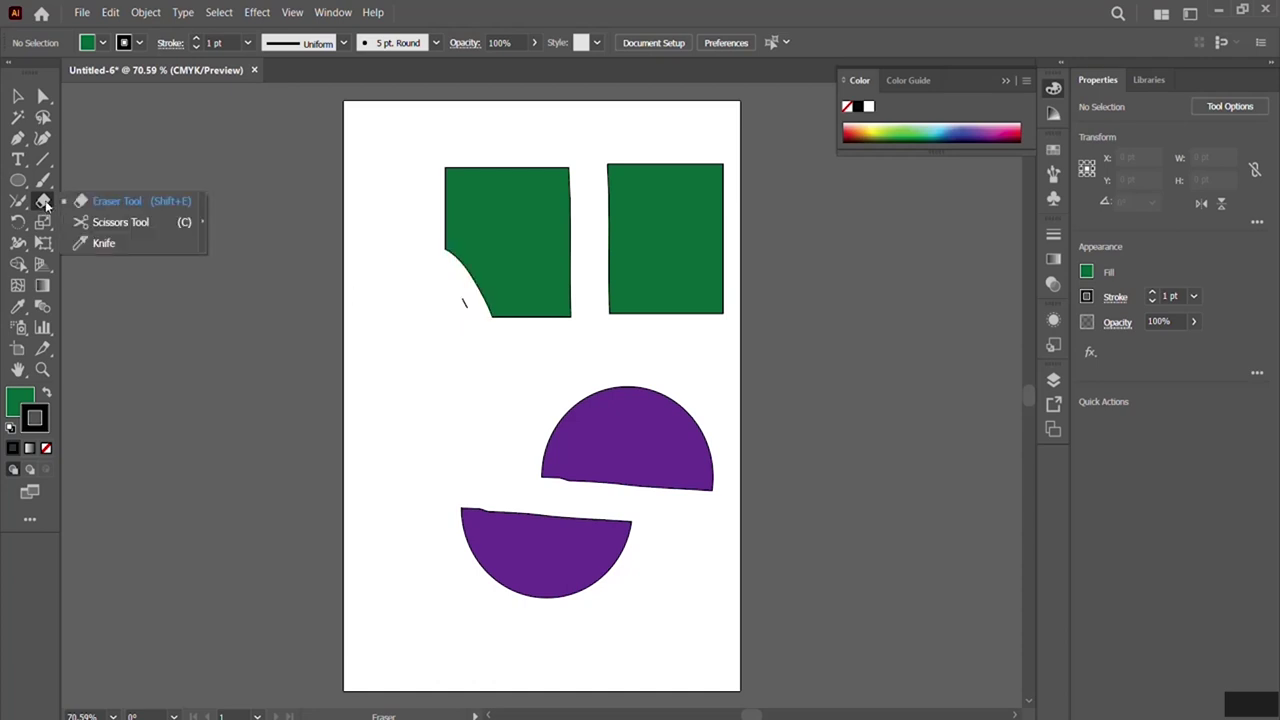
click(125, 224)
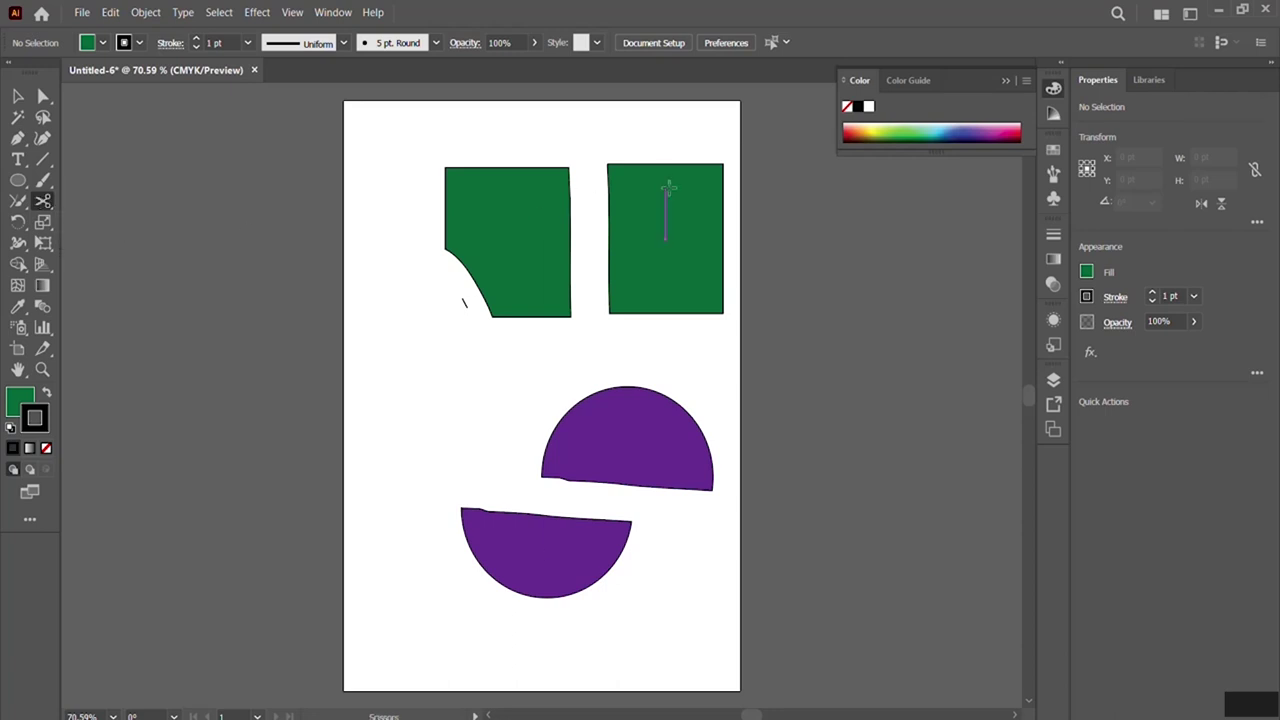
Cut off the right green rectangle's top-left corner with Scissors and move it up-left.
click(18, 95)
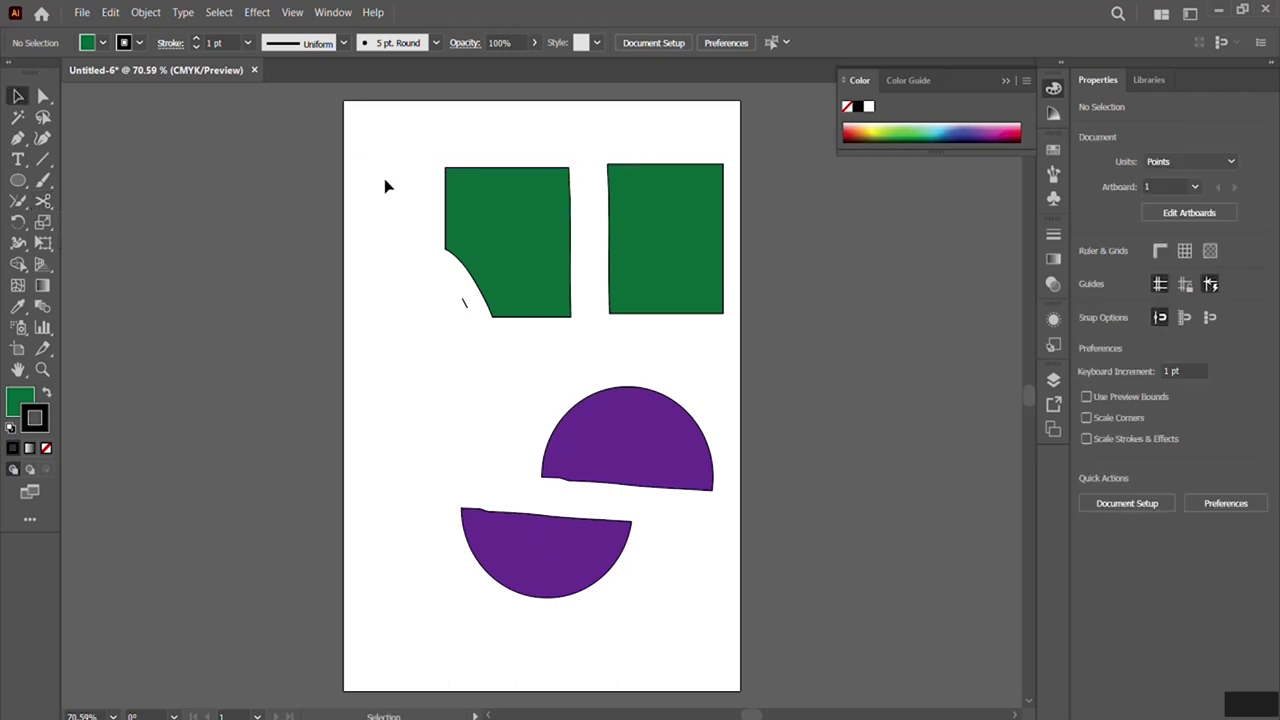
click(669, 201)
click(45, 201)
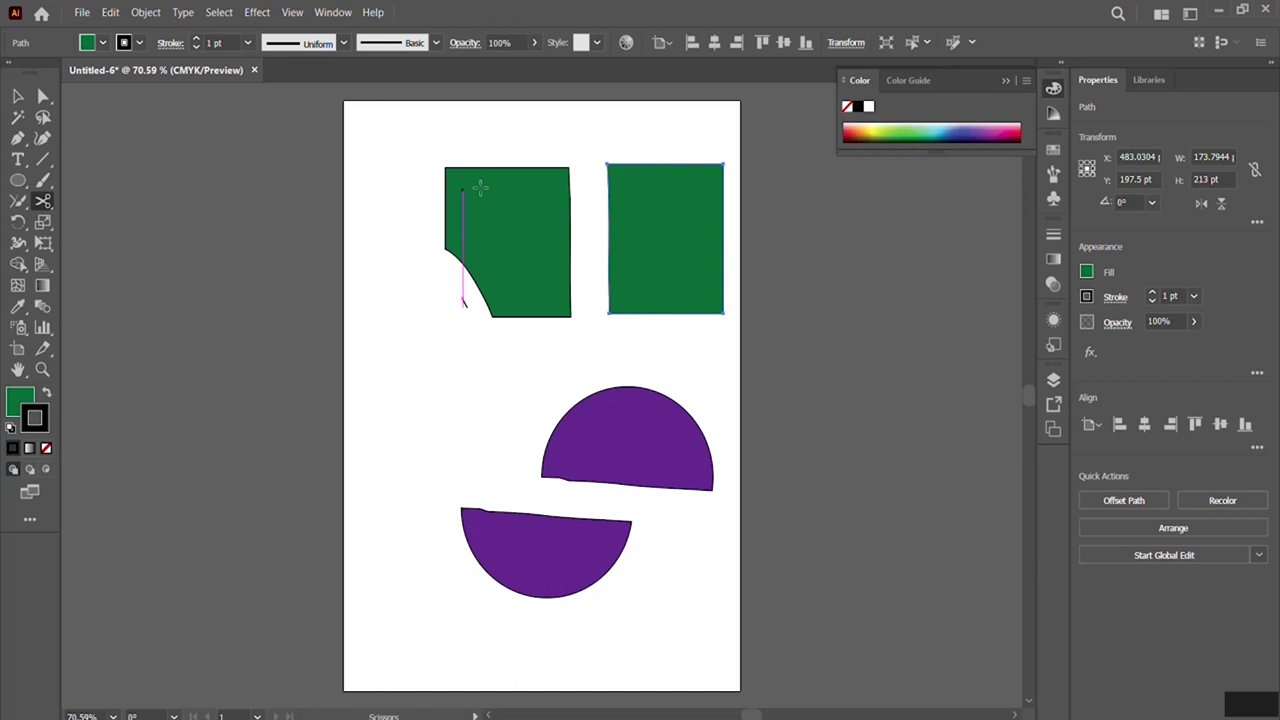
click(673, 164)
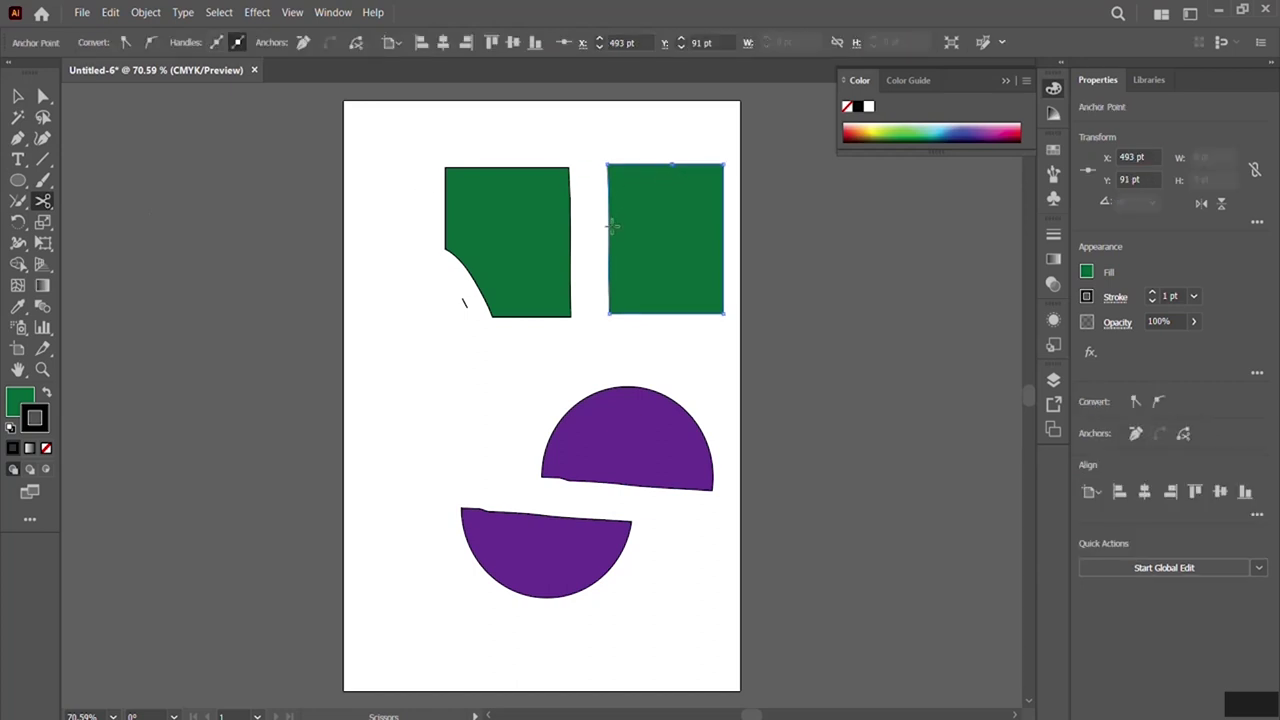
click(608, 228)
click(18, 95)
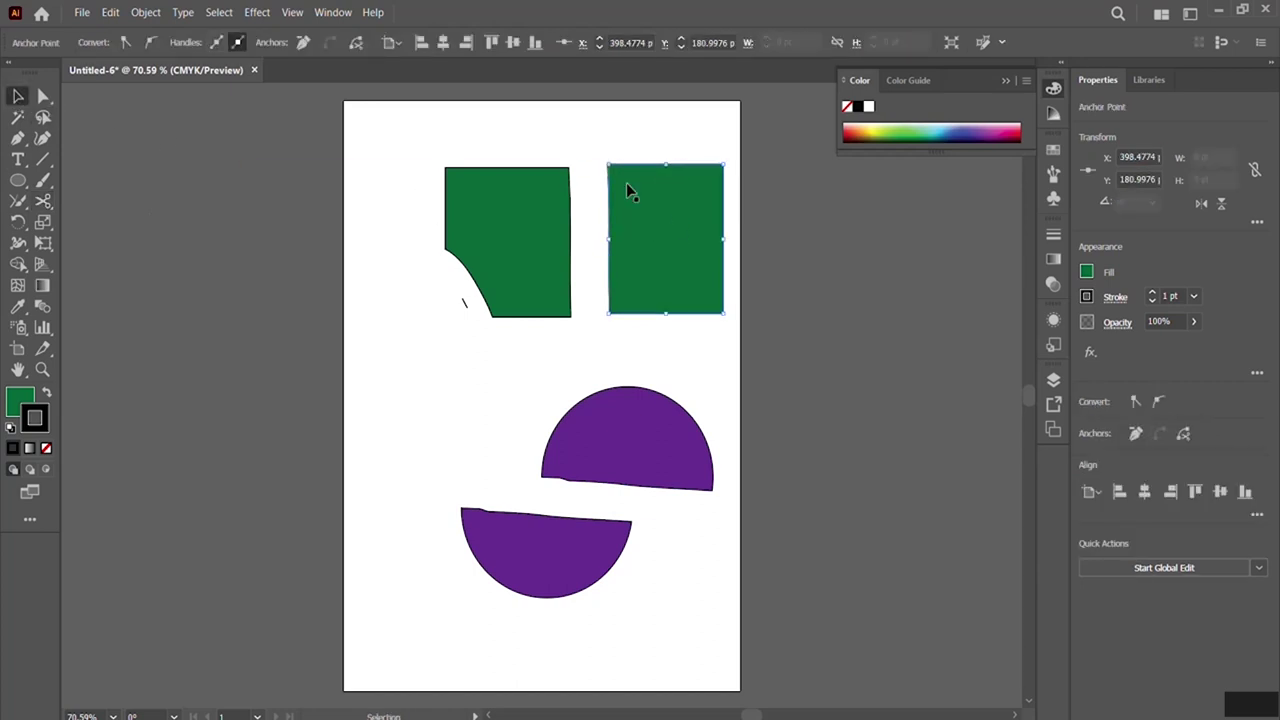
mouse_move(627, 188)
mouse_down()
mouse_move(586, 149)
mouse_move(603, 146)
mouse_up()
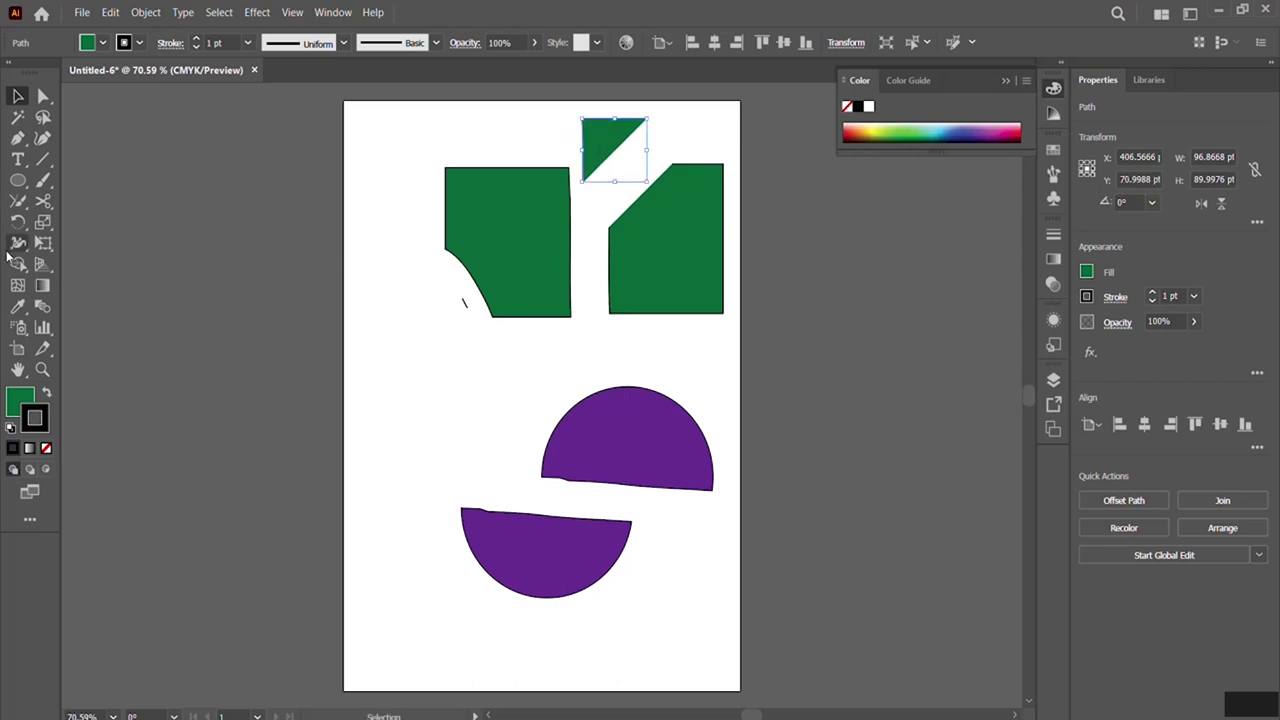
Slice across the lower part of the right green shape with the Knife.
drag(47, 206, 110, 244)
drag(596, 271, 746, 280)
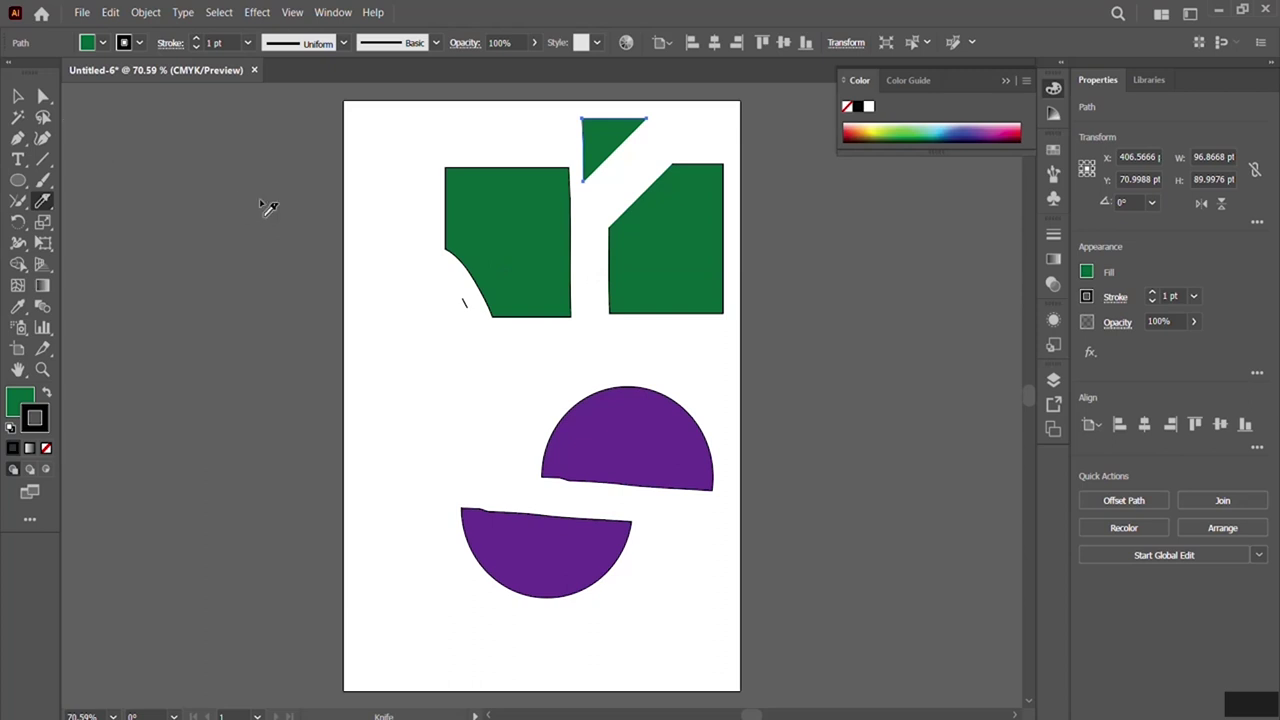
click(18, 96)
click(665, 290)
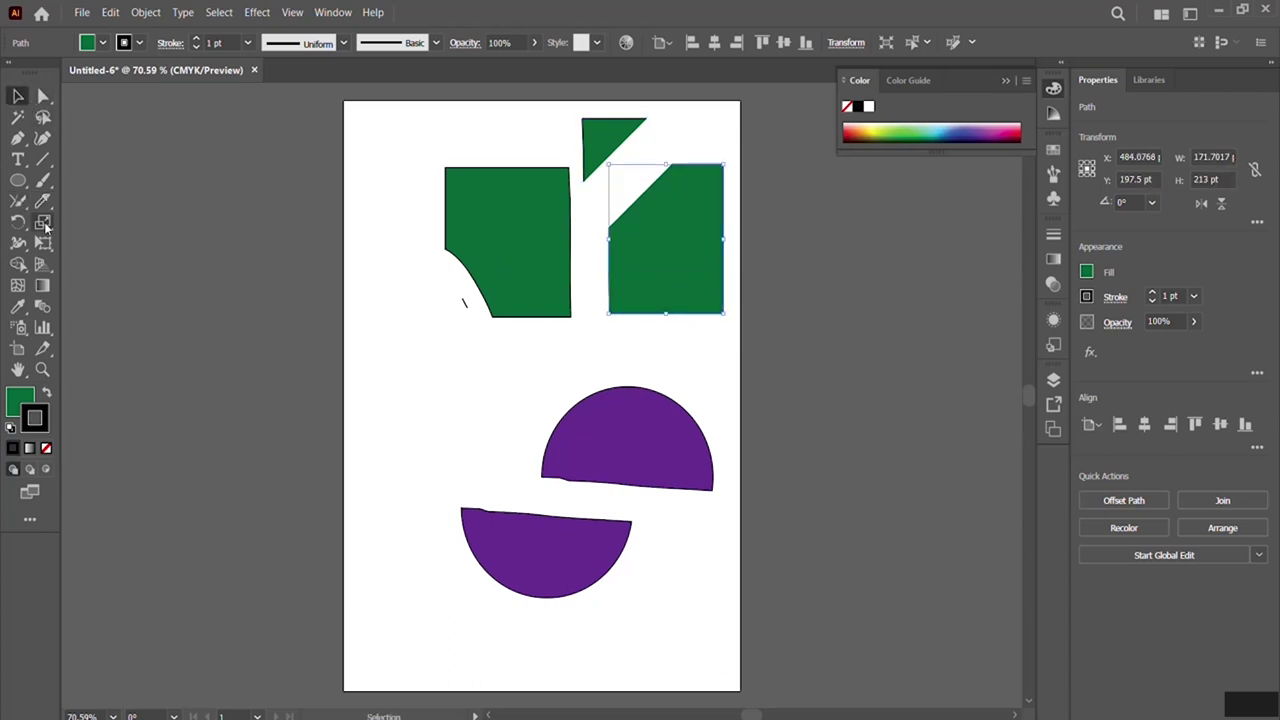
click(43, 201)
drag(580, 277, 748, 289)
click(18, 96)
Move the cut-off bottom strip down and left in isolation mode, then exit isolation.
double_click(658, 311)
drag(658, 311, 625, 356)
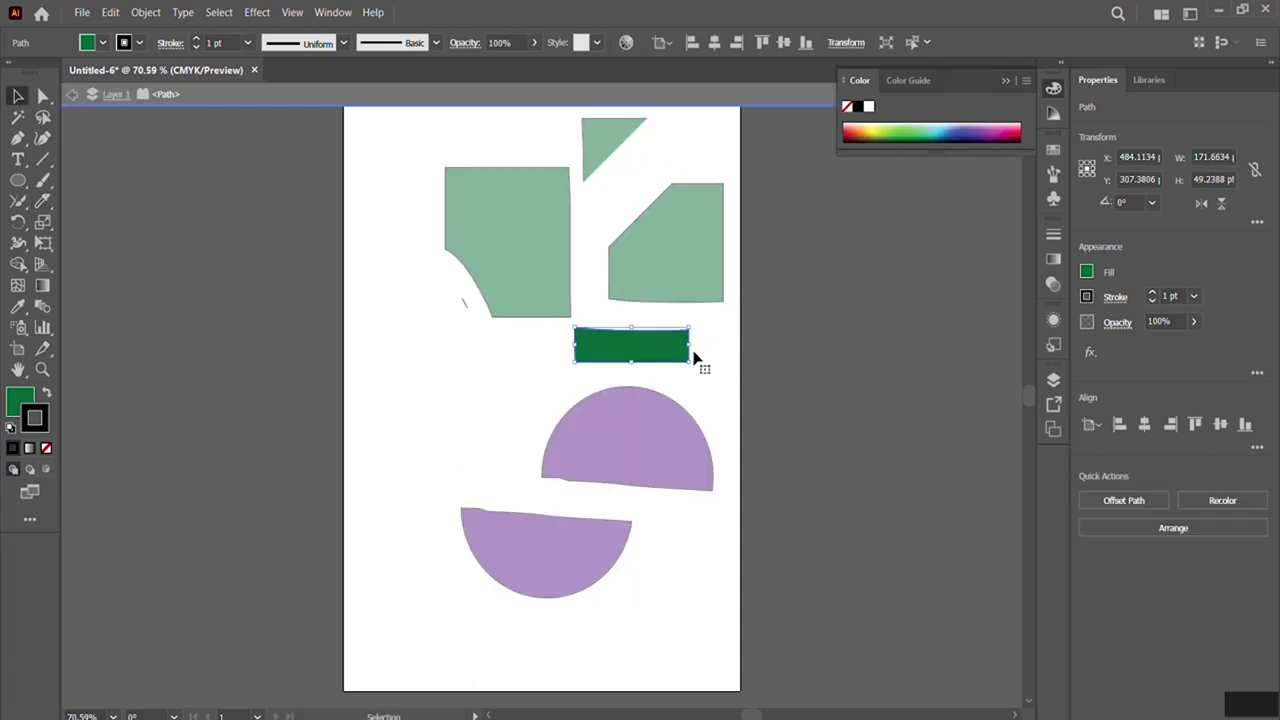
click(711, 380)
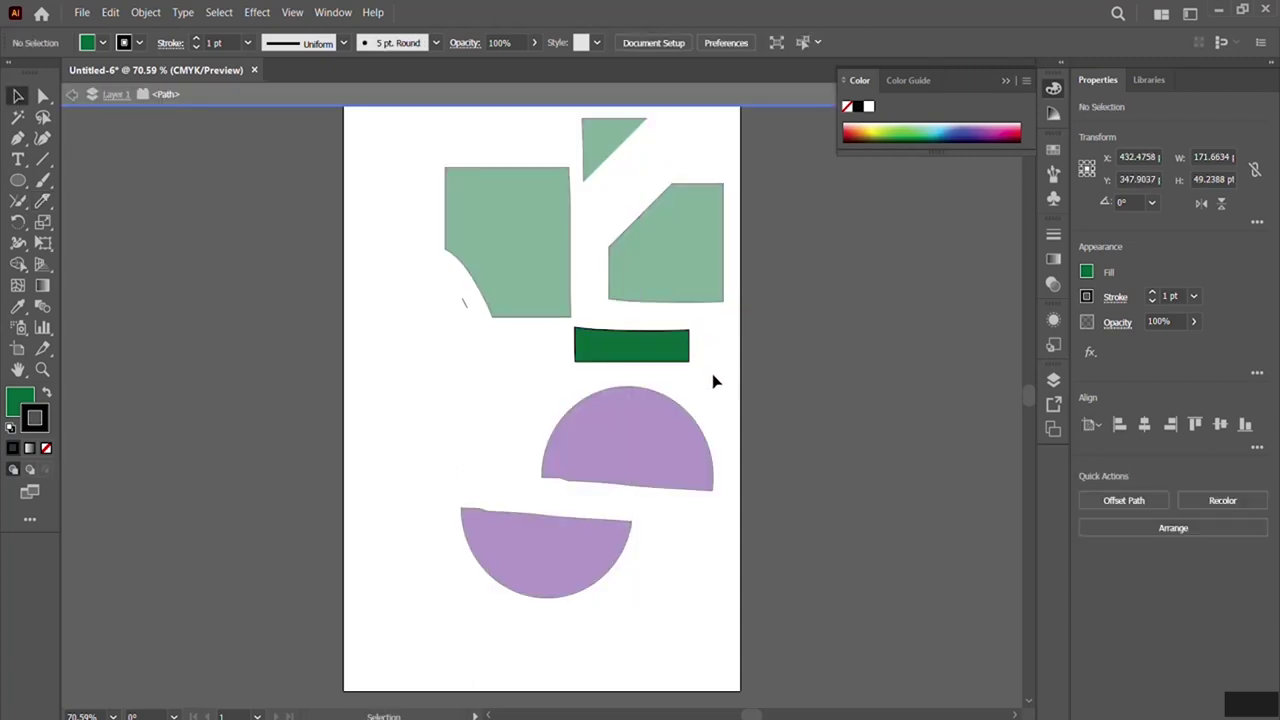
double_click(444, 376)
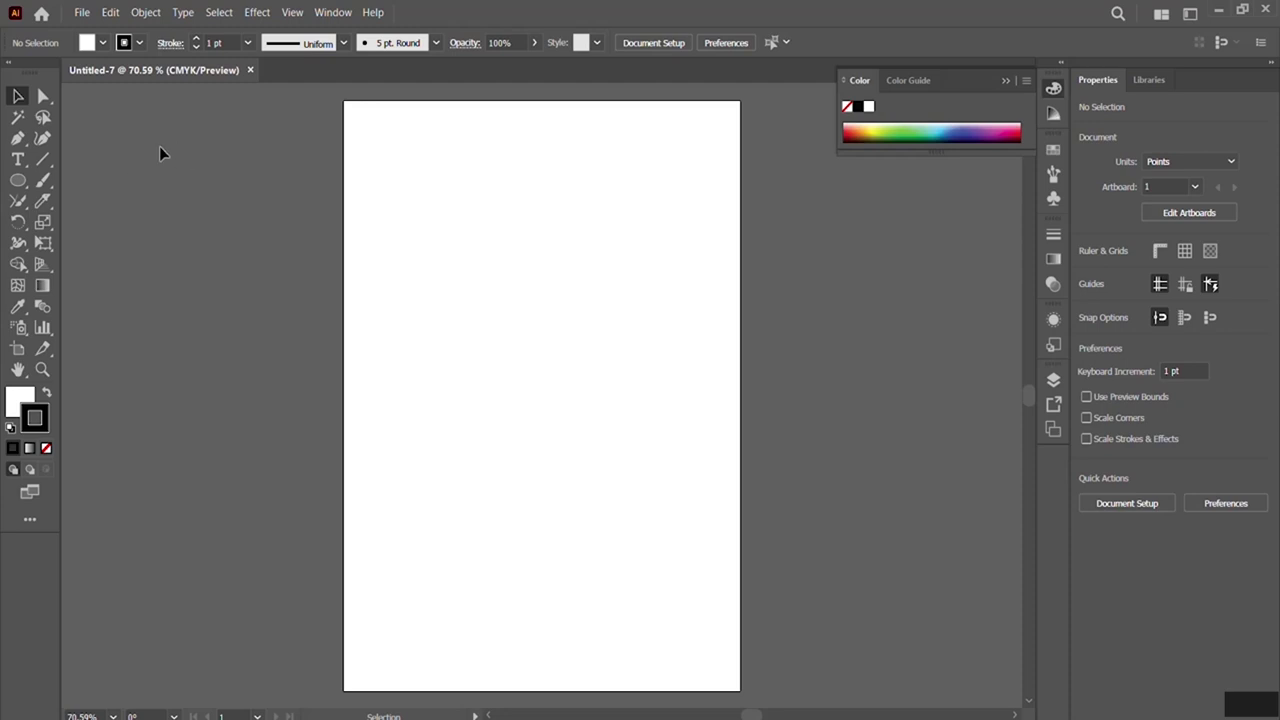
Draw a polygon near the top-left with red fill and a 6 pt black stroke.
drag(18, 180, 122, 250)
drag(453, 189, 492, 233)
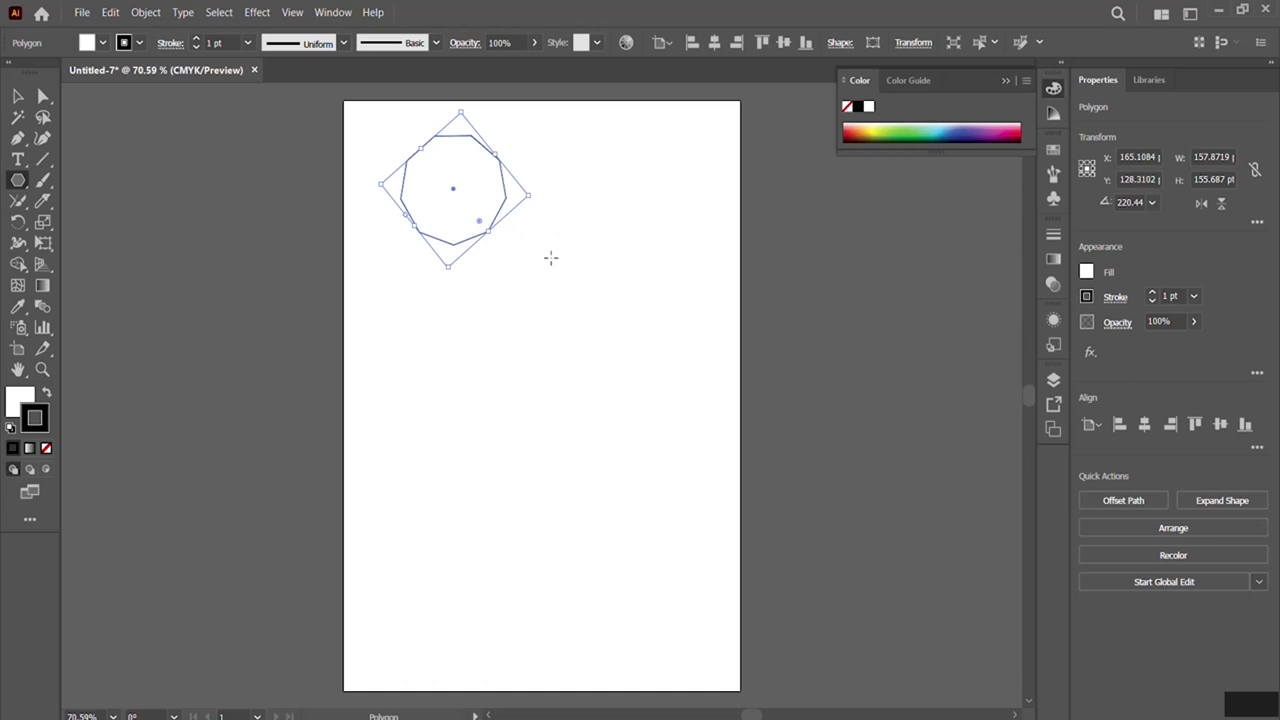
click(102, 42)
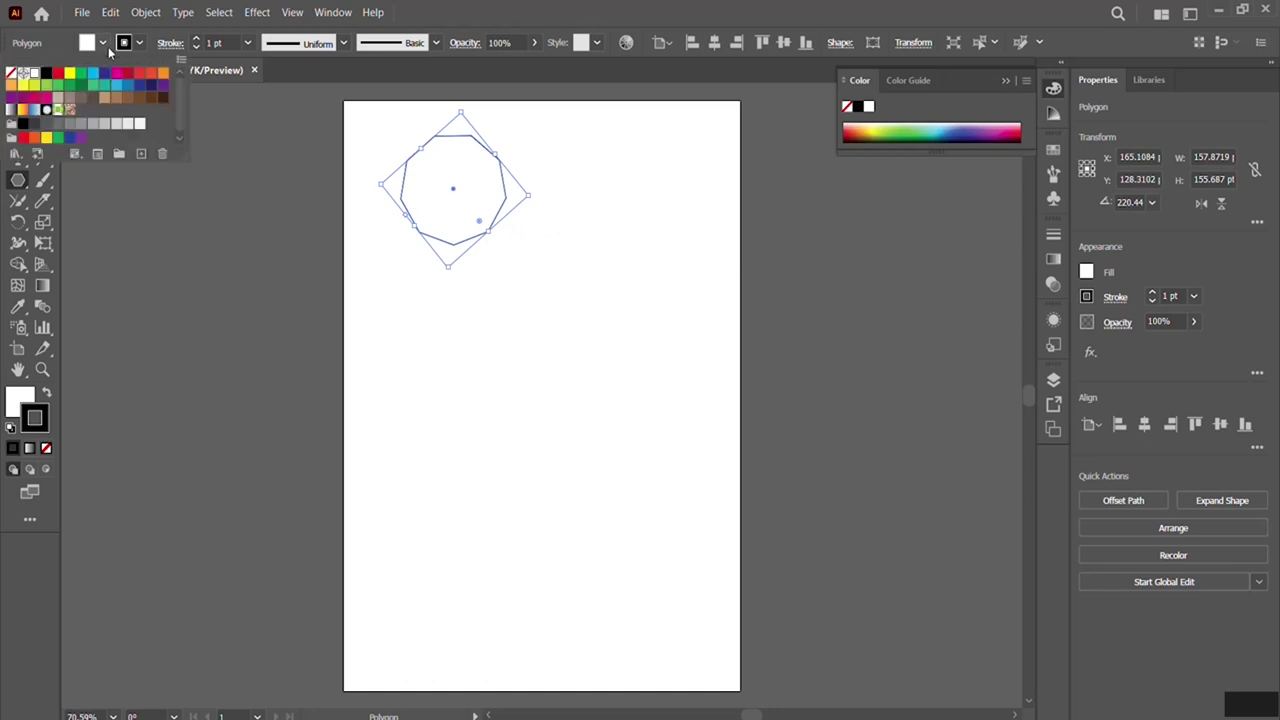
click(57, 74)
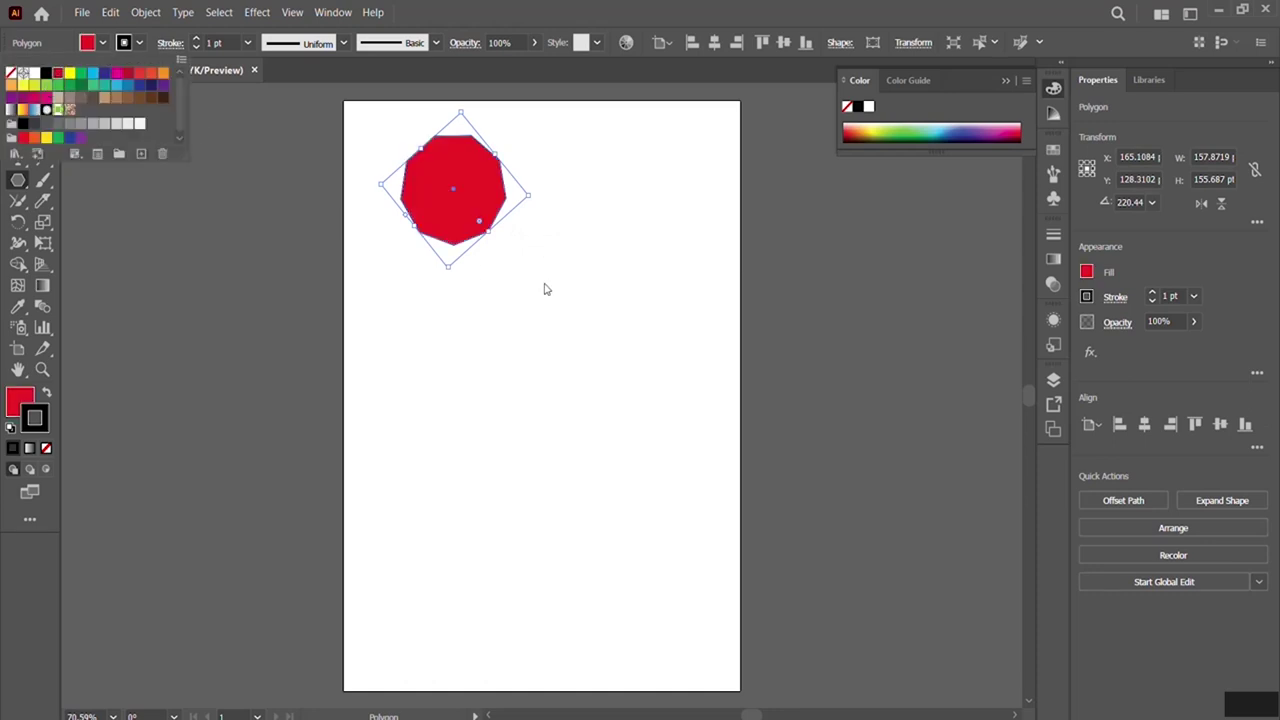
click(198, 39)
click(198, 39)
click(198, 39)
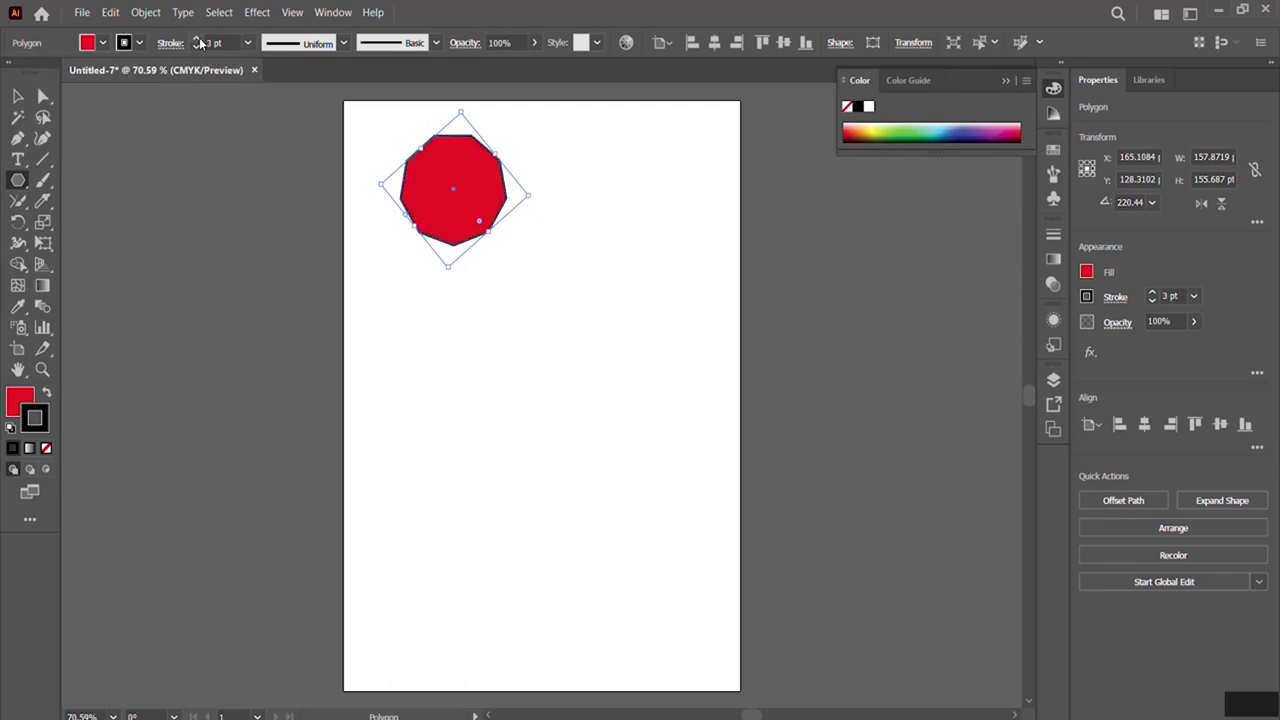
click(198, 39)
click(198, 39)
click(198, 39)
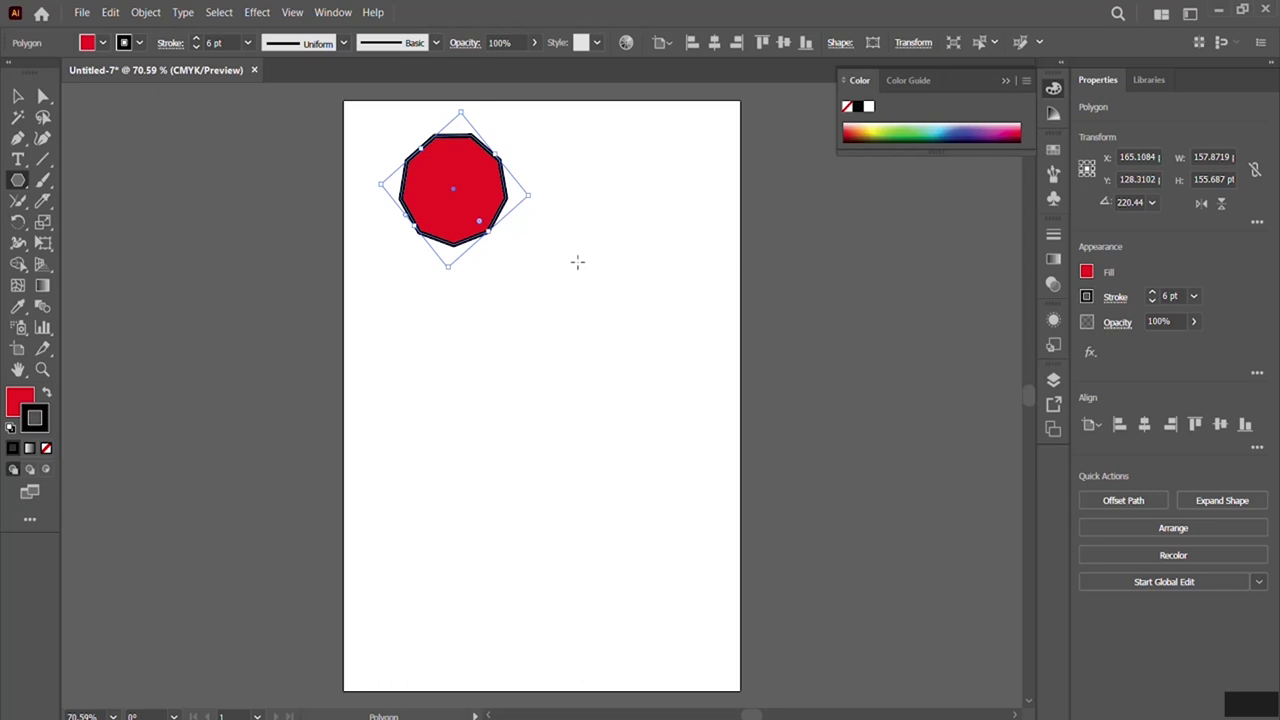
Create a 6-sided polygon from the Polygon dialog below the first one.
click(568, 291)
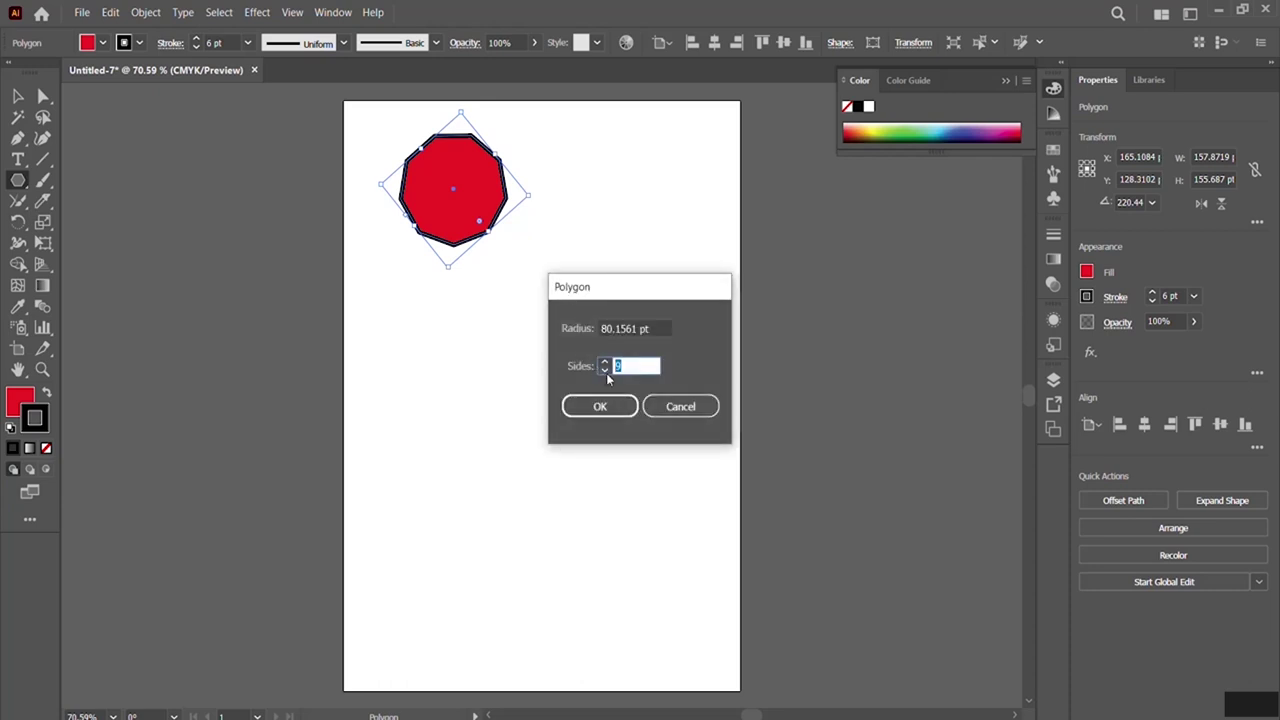
click(605, 369)
click(605, 369)
click(605, 364)
click(605, 364)
click(598, 414)
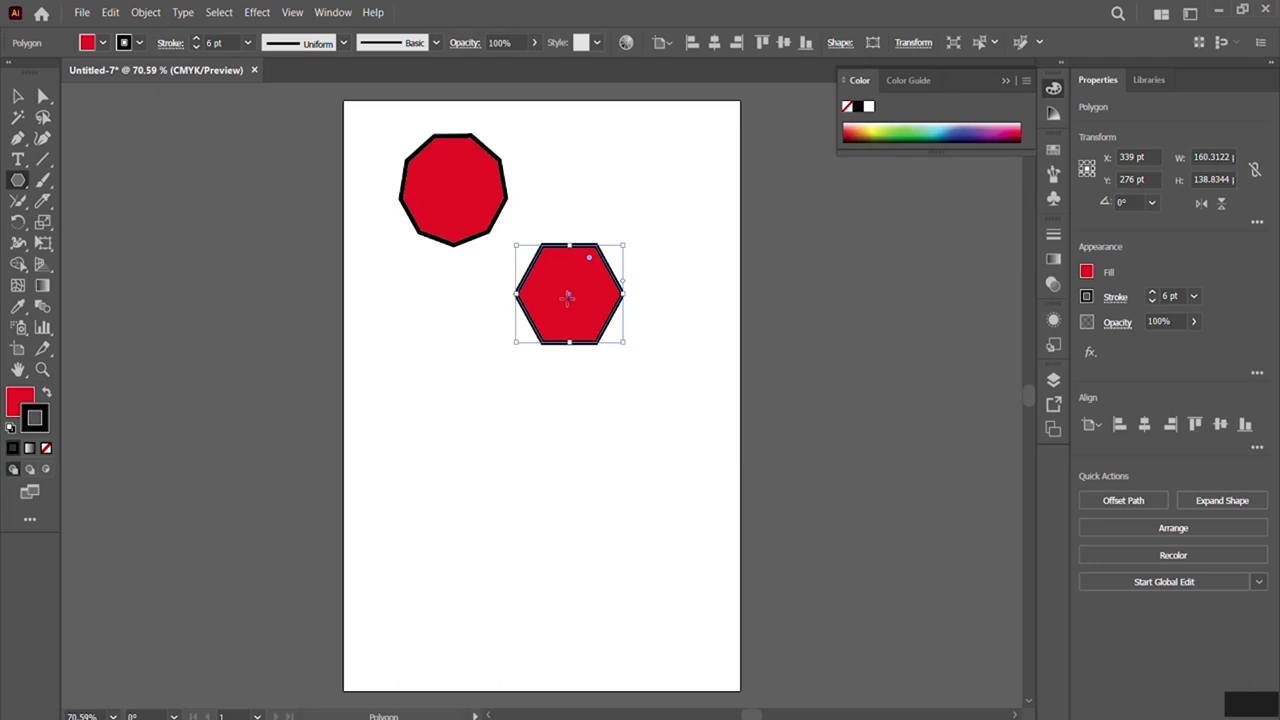
Rotate the hexagon around its centre a few times, then turn it back level.
click(18, 222)
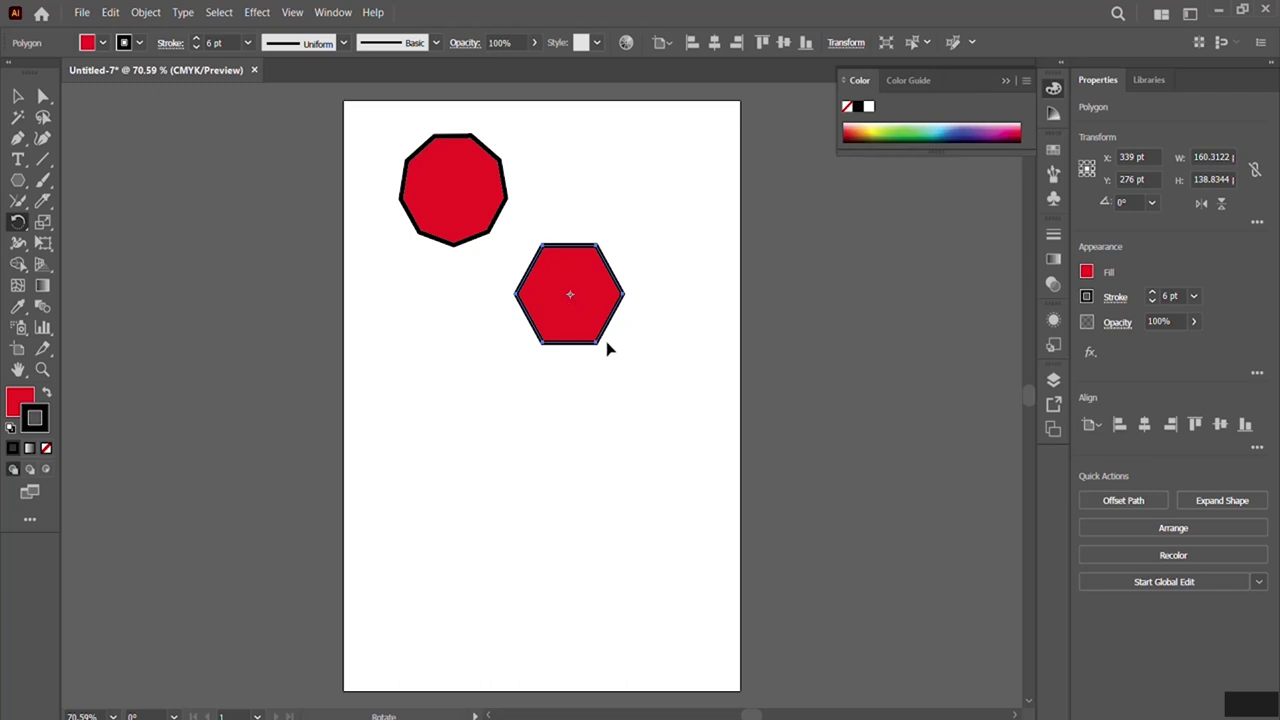
drag(617, 343, 545, 400)
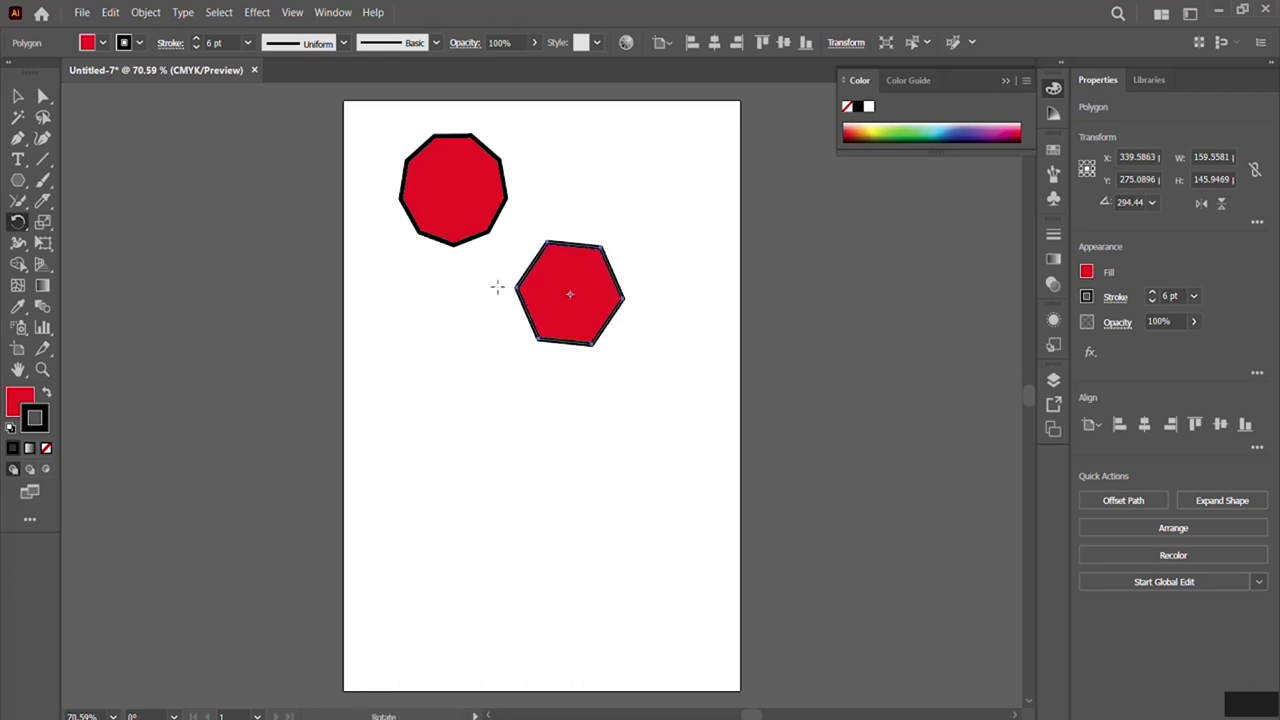
drag(499, 273, 551, 300)
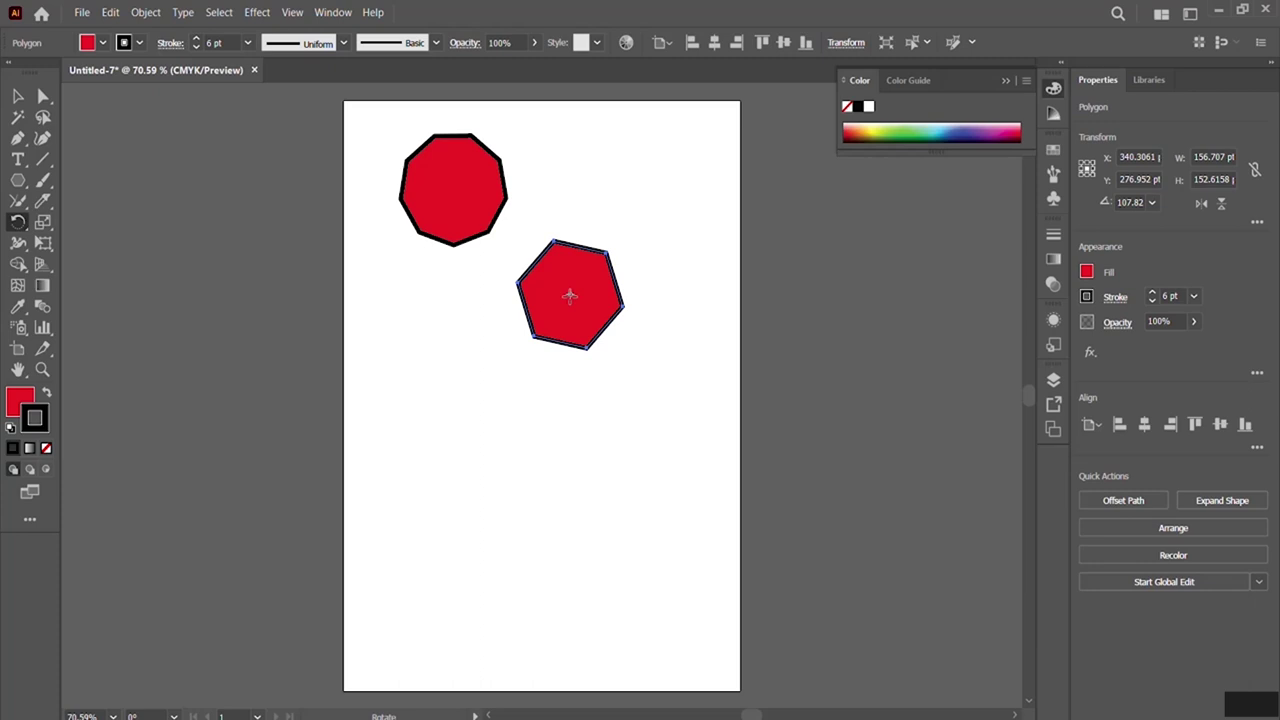
mouse_move(591, 357)
mouse_down()
mouse_move(613, 363)
mouse_move(591, 366)
mouse_move(606, 349)
mouse_up()
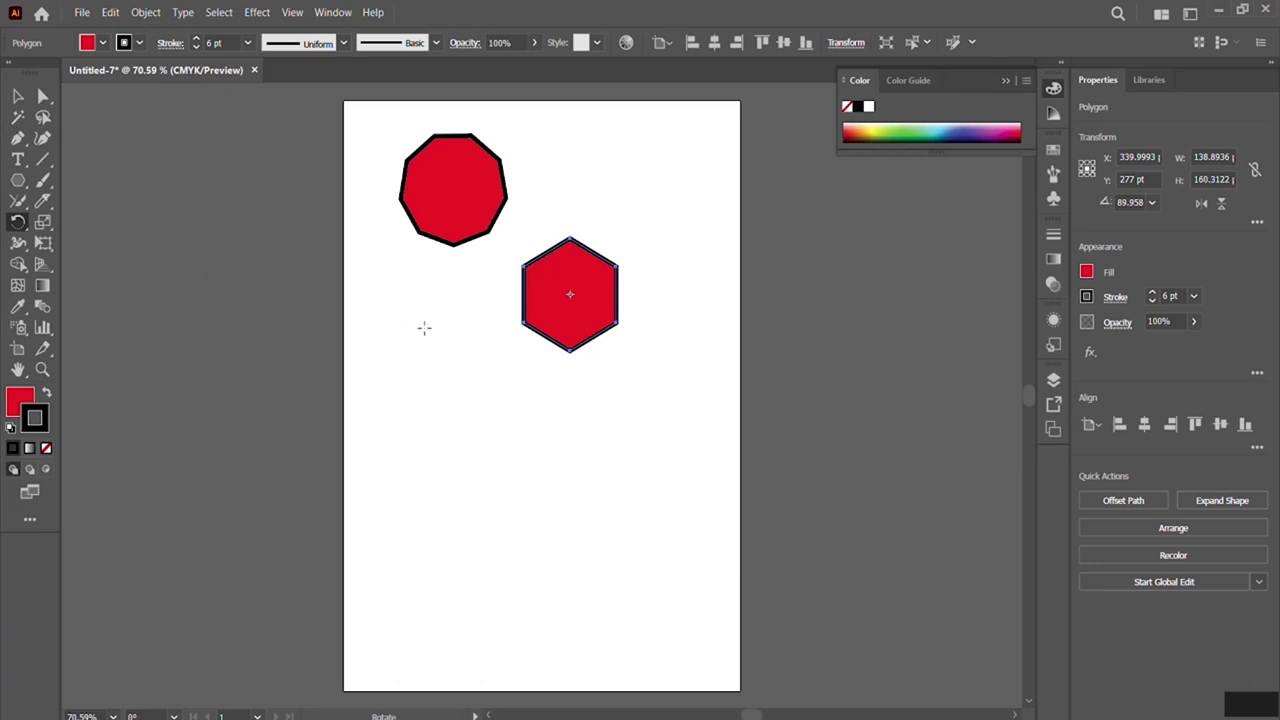
Delete both red polygons and switch to the Ellipse tool.
click(18, 97)
click(467, 182)
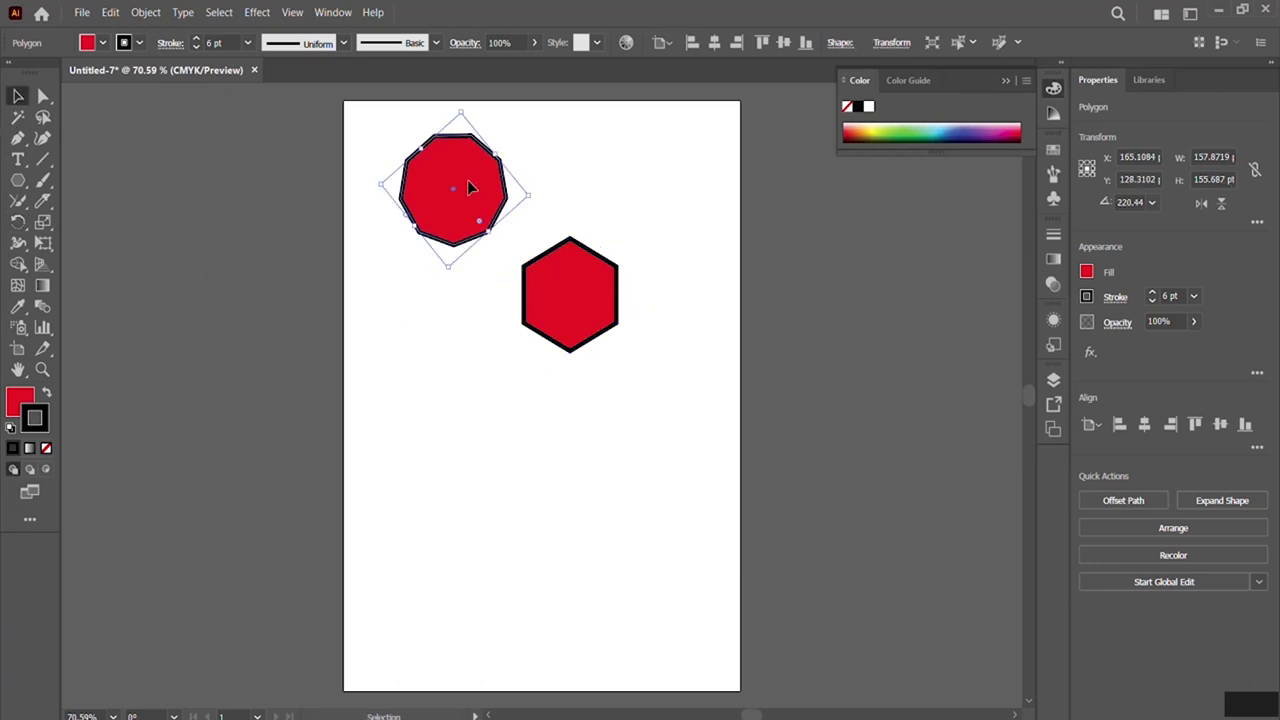
key(Delete)
click(583, 290)
key(Delete)
key(l)
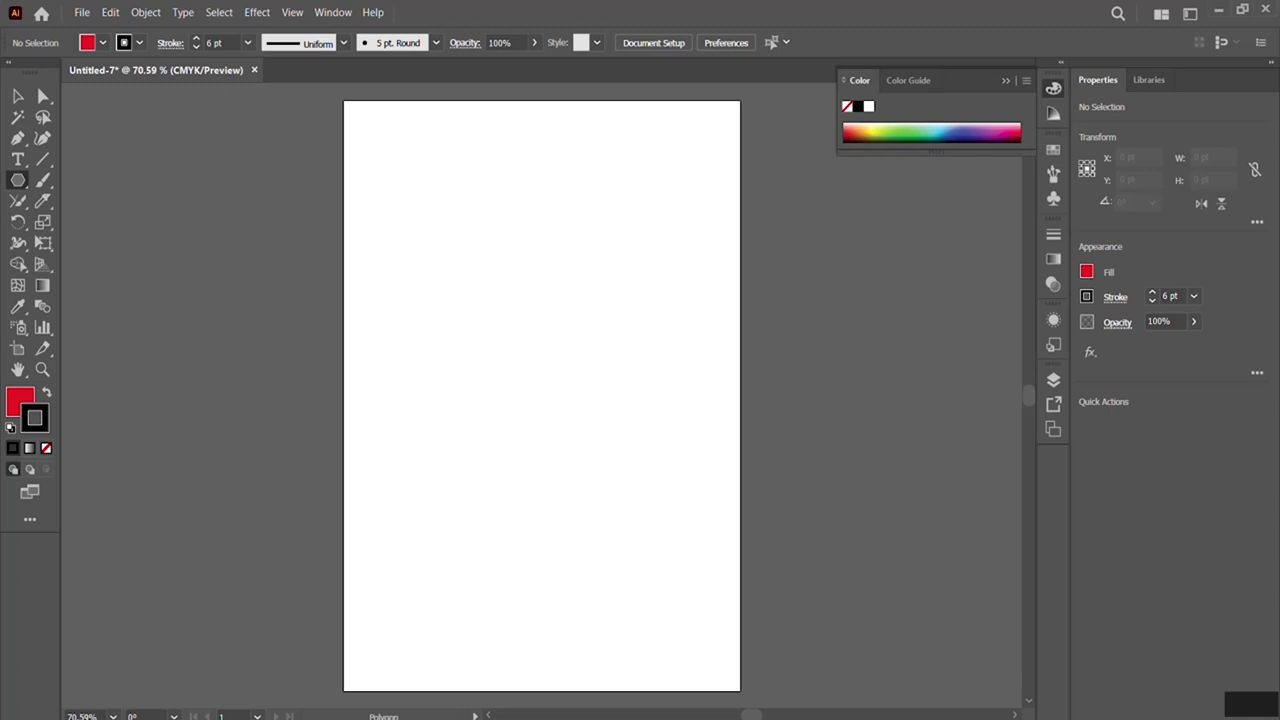
click(18, 180)
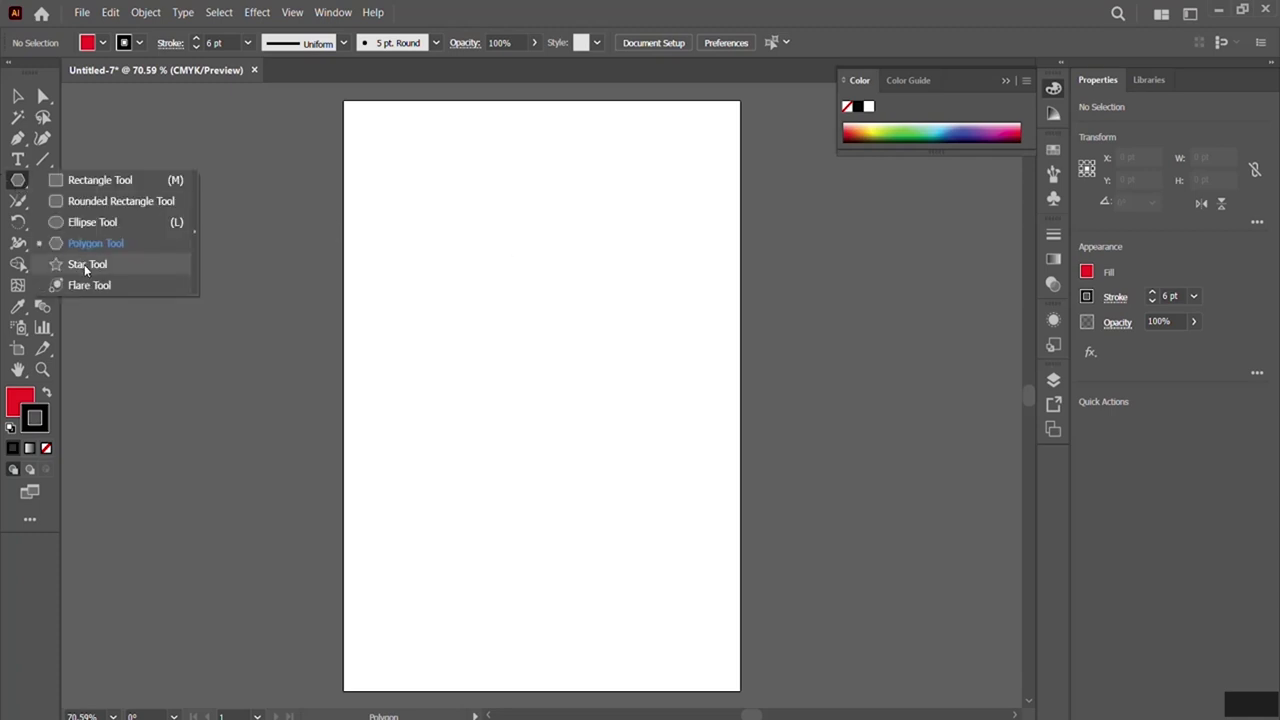
click(81, 224)
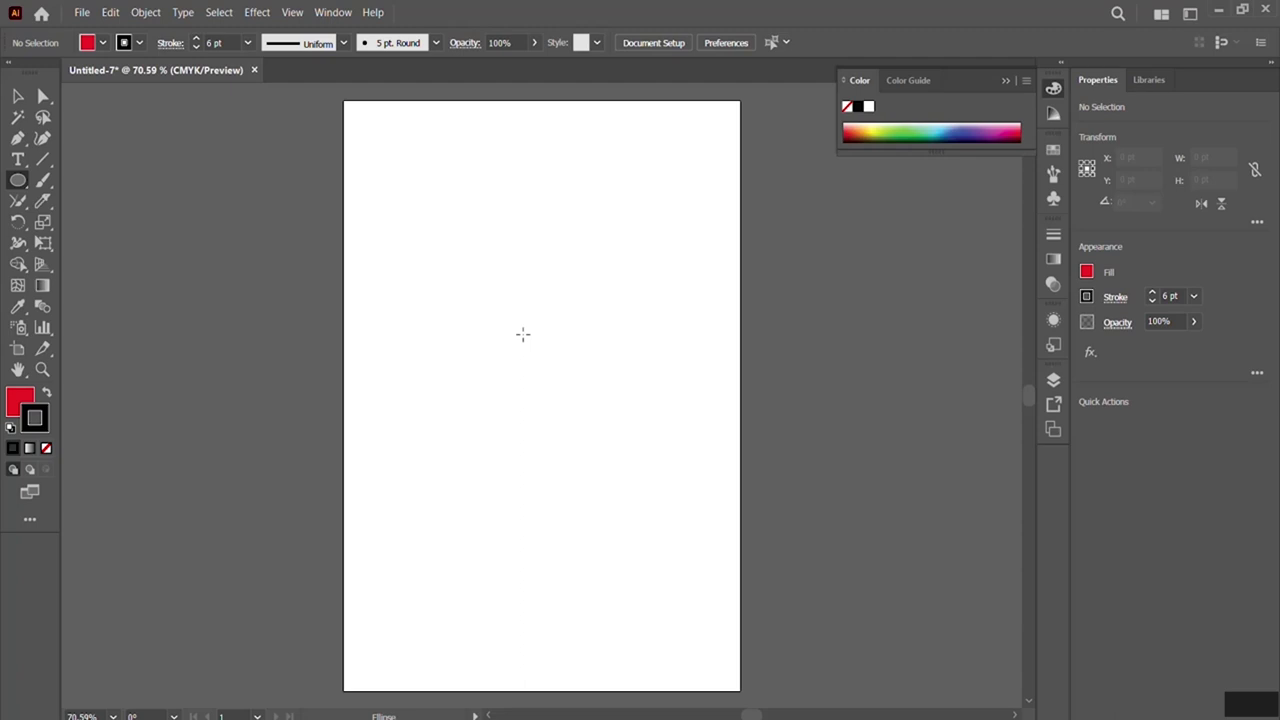
Draw a small red circle and a tall yellow ellipse above it, then select both.
drag(517, 337, 553, 373)
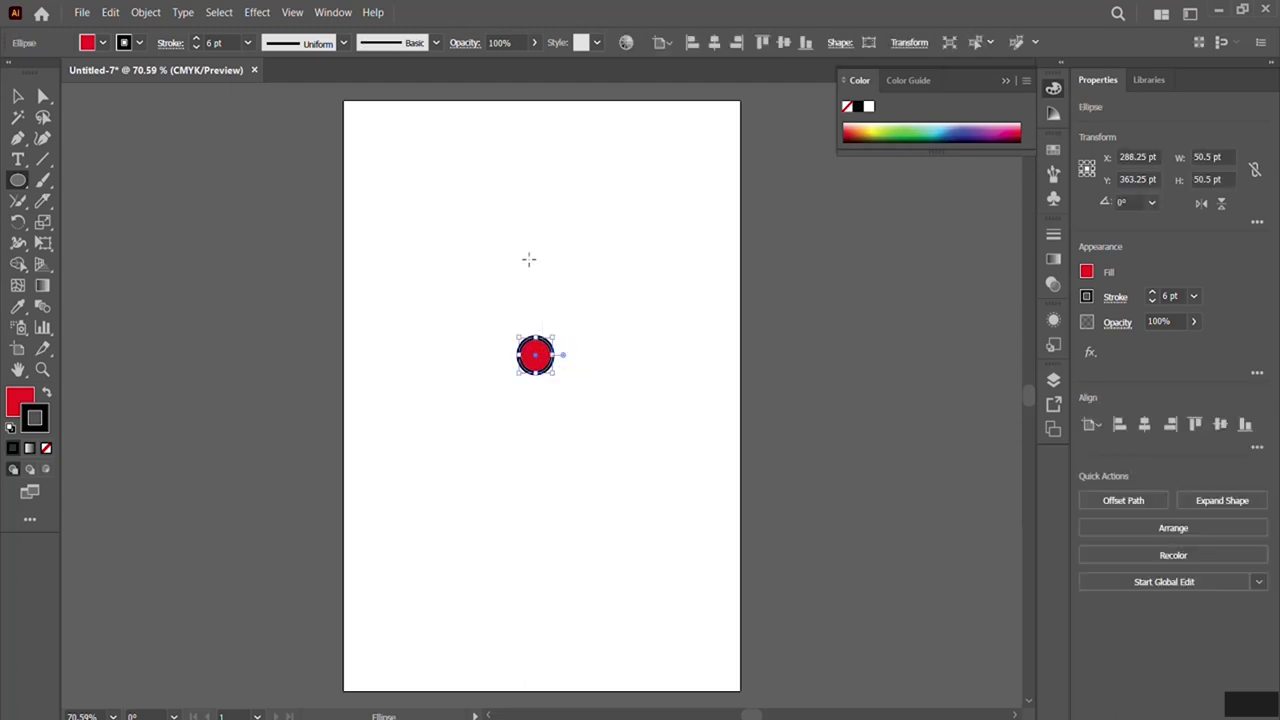
drag(523, 242, 545, 328)
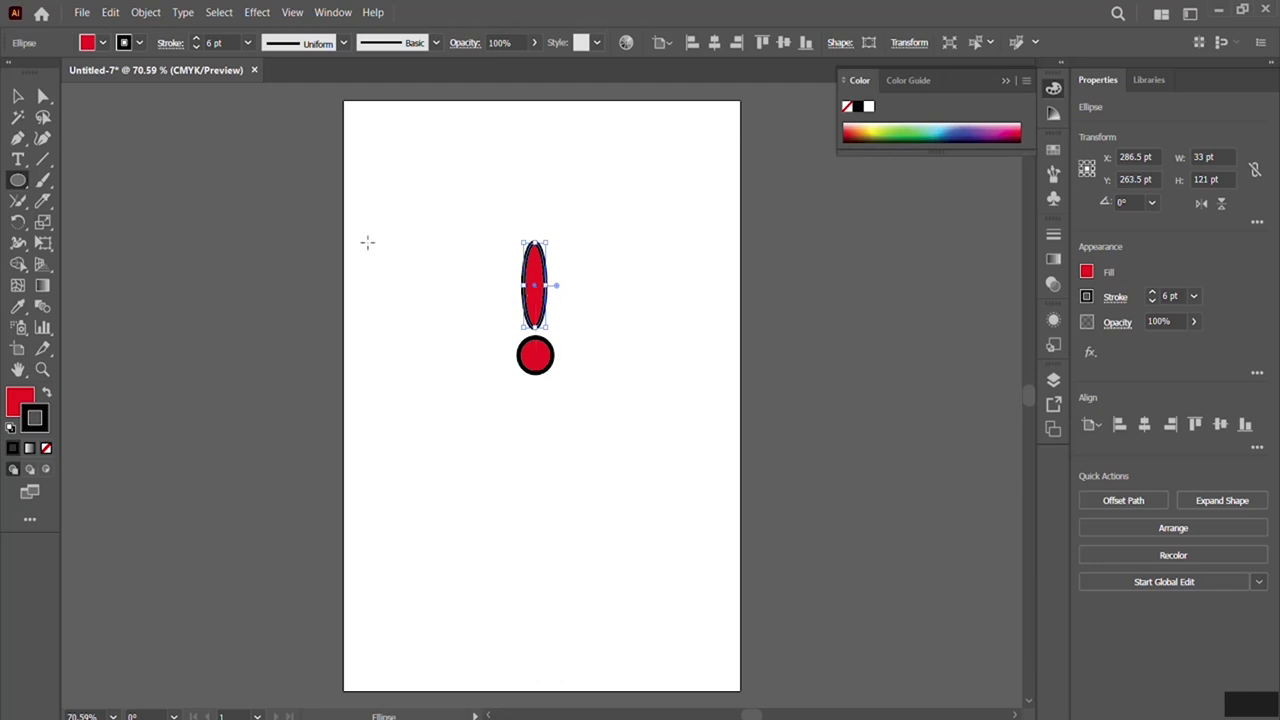
click(102, 42)
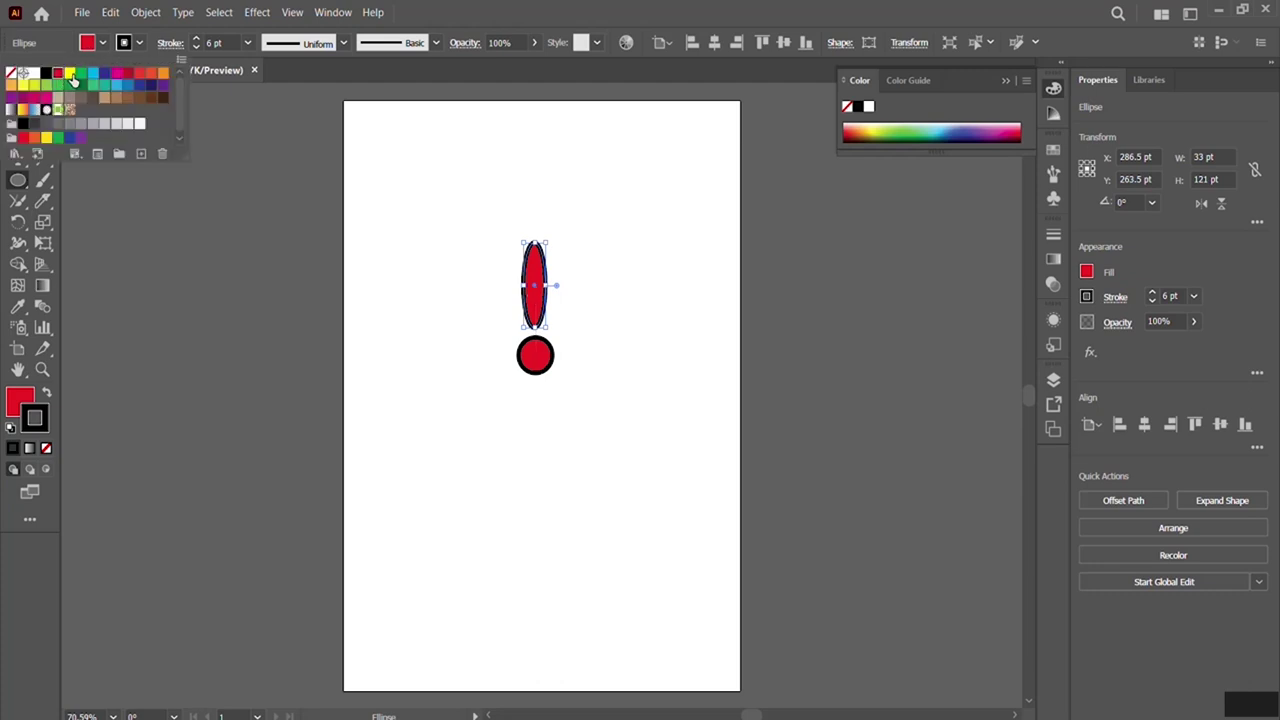
click(69, 73)
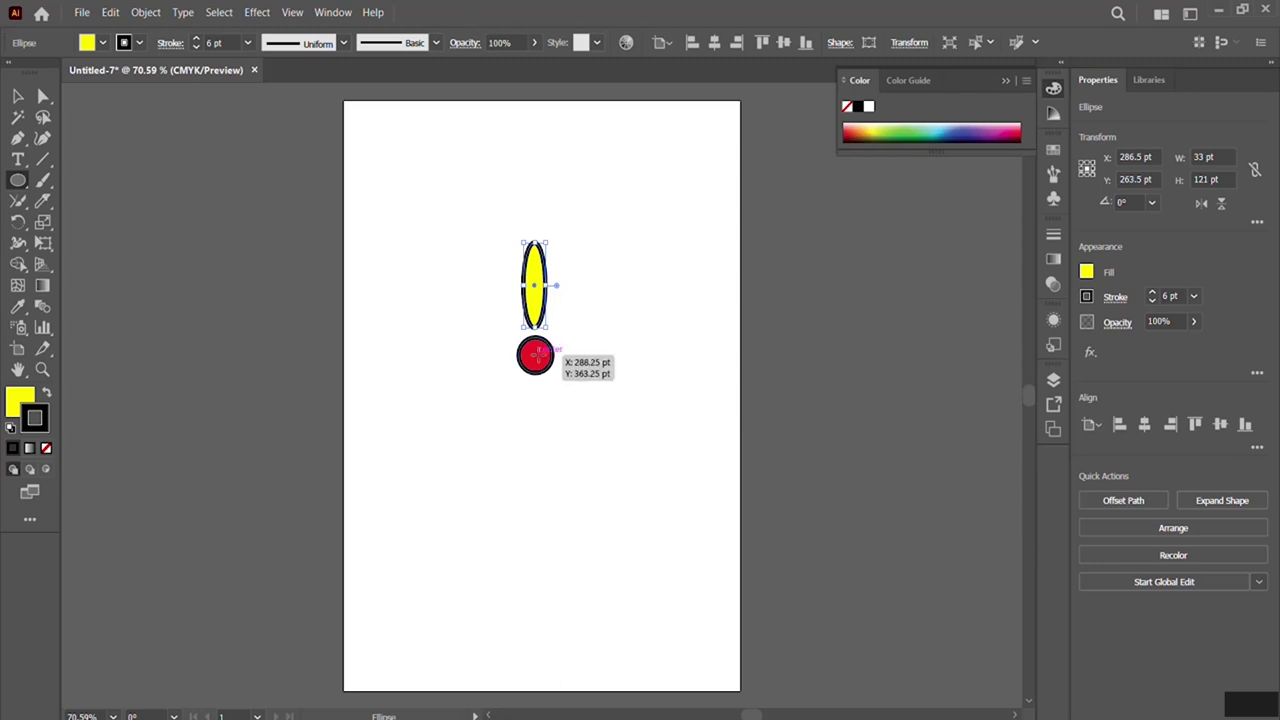
click(18, 96)
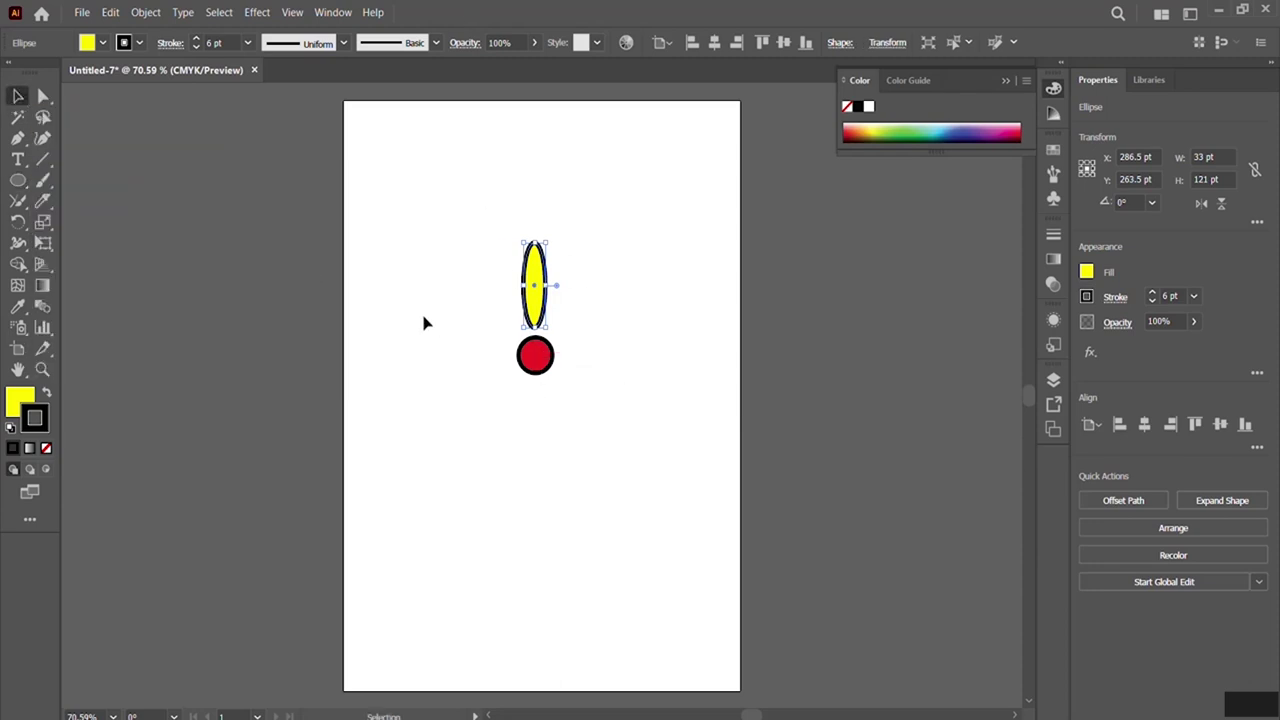
shift+click(541, 368)
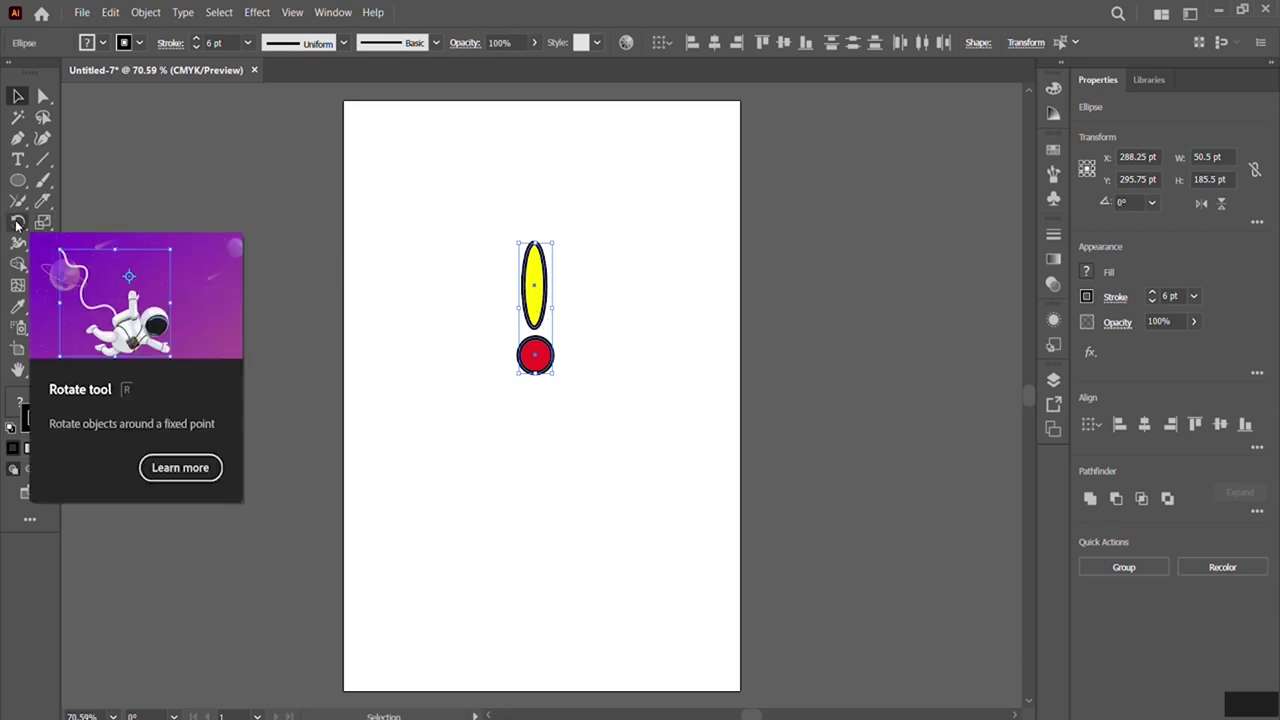
Set the circle as the rotation centre and enter a 360° rotation angle.
click(17, 224)
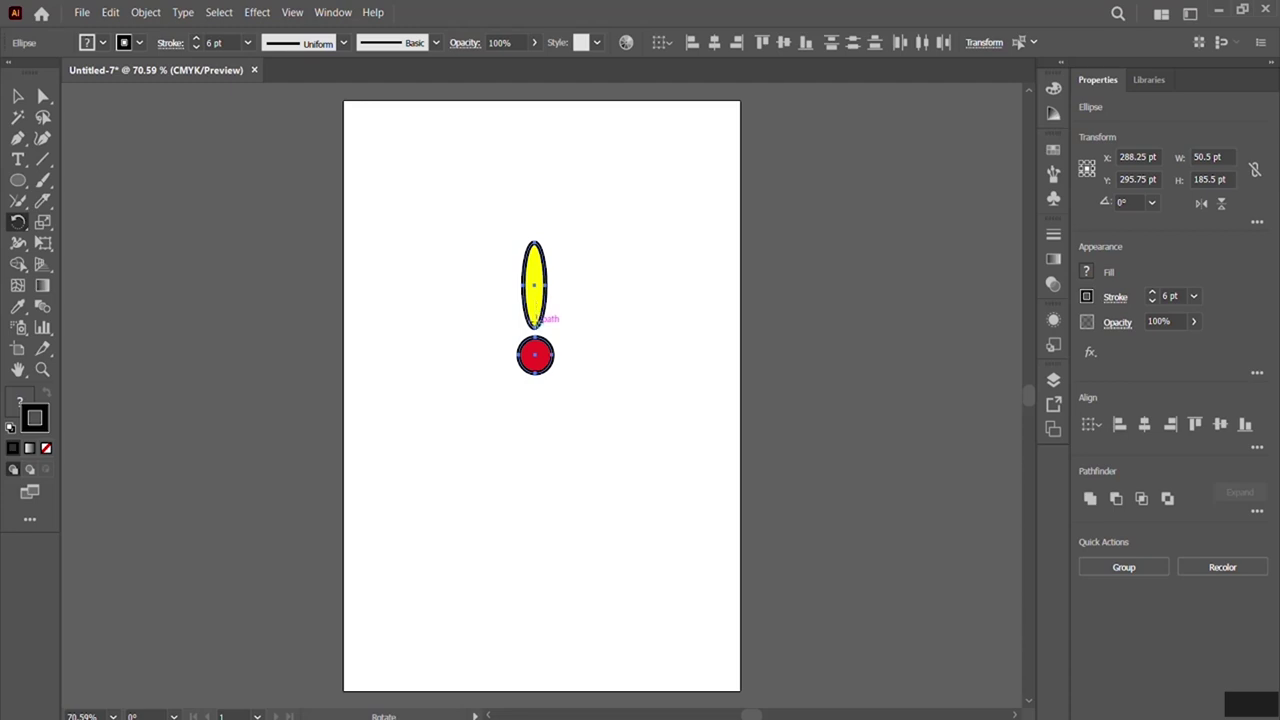
alt+click(535, 354)
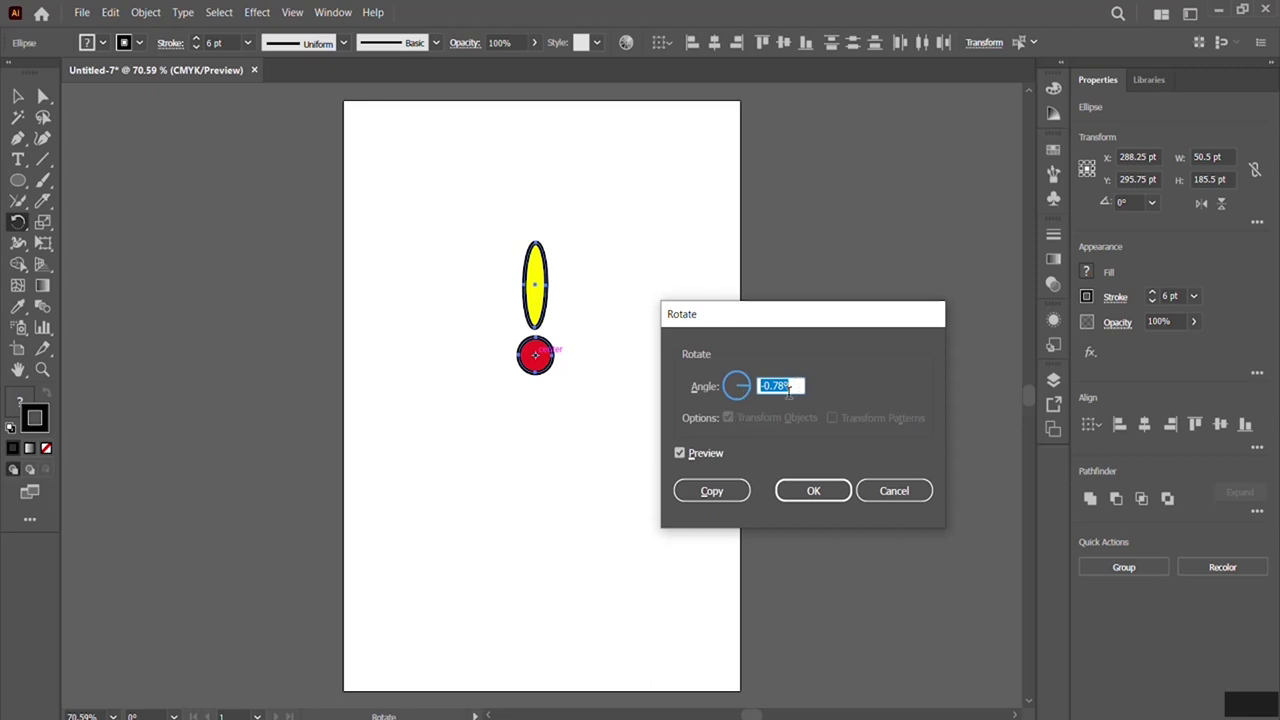
text(360)
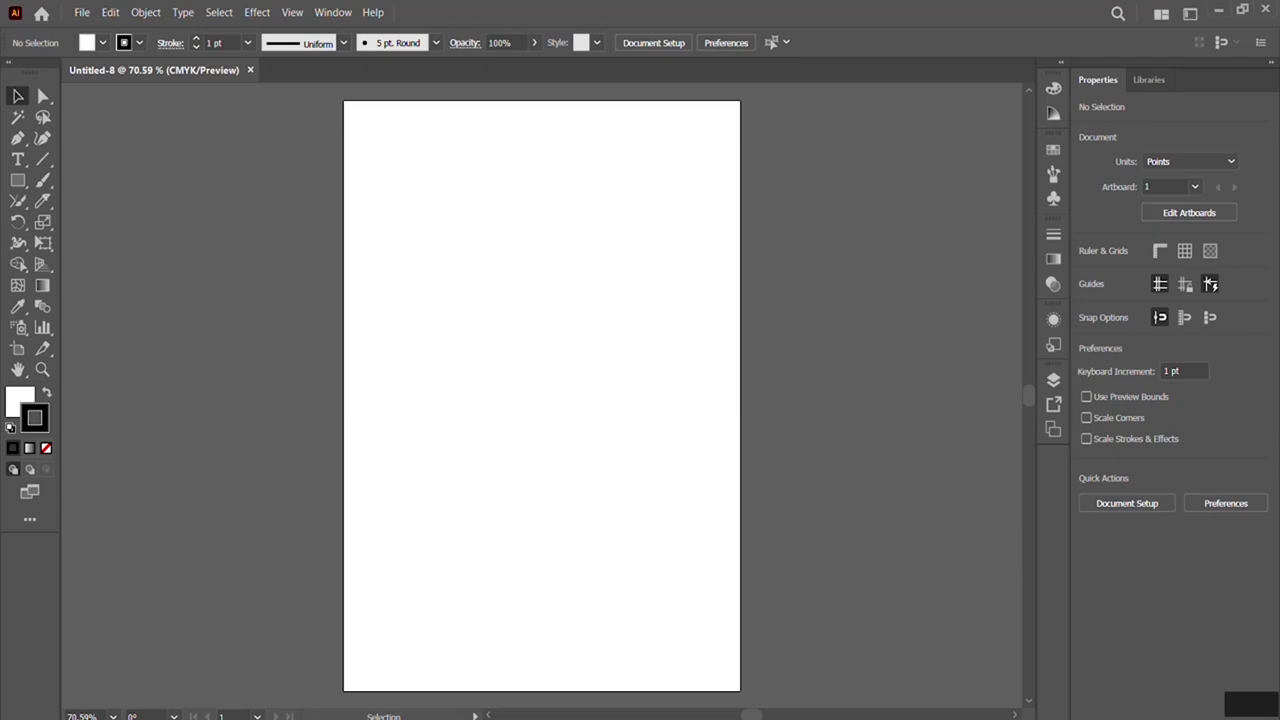
Open Lion Face.png from the Illustrator Exercise File folder.
click(80, 13)
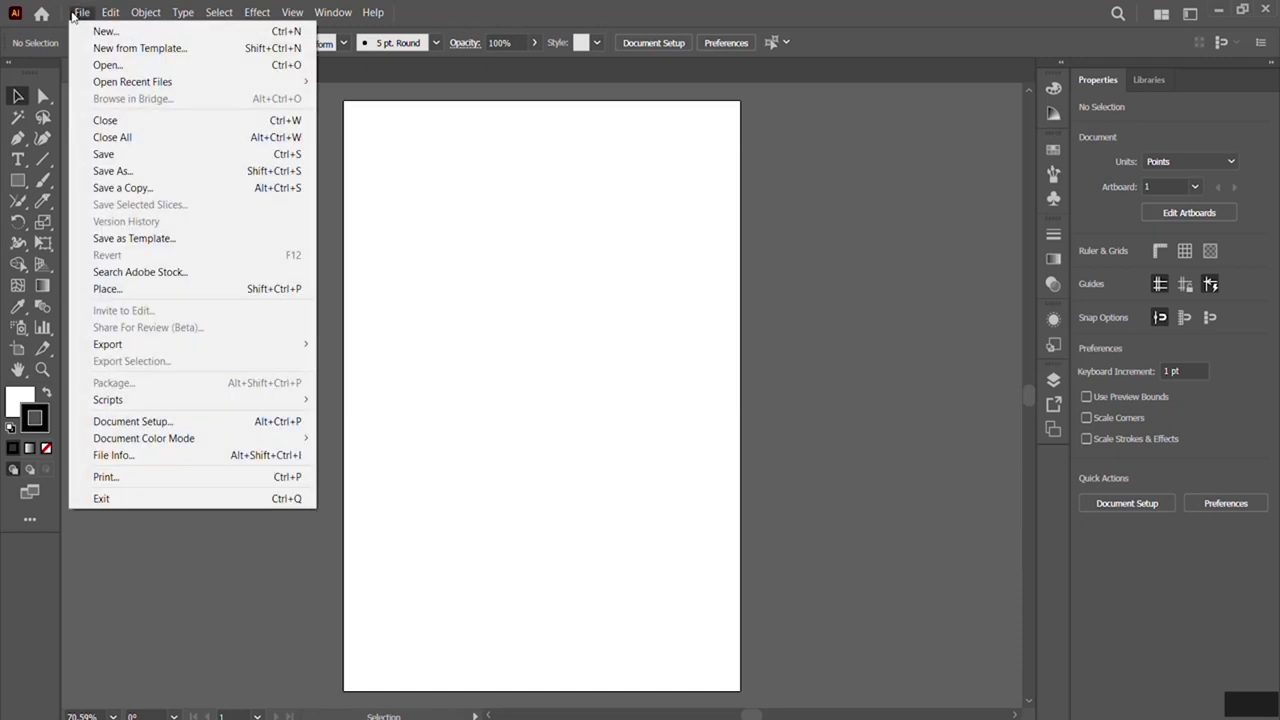
click(115, 66)
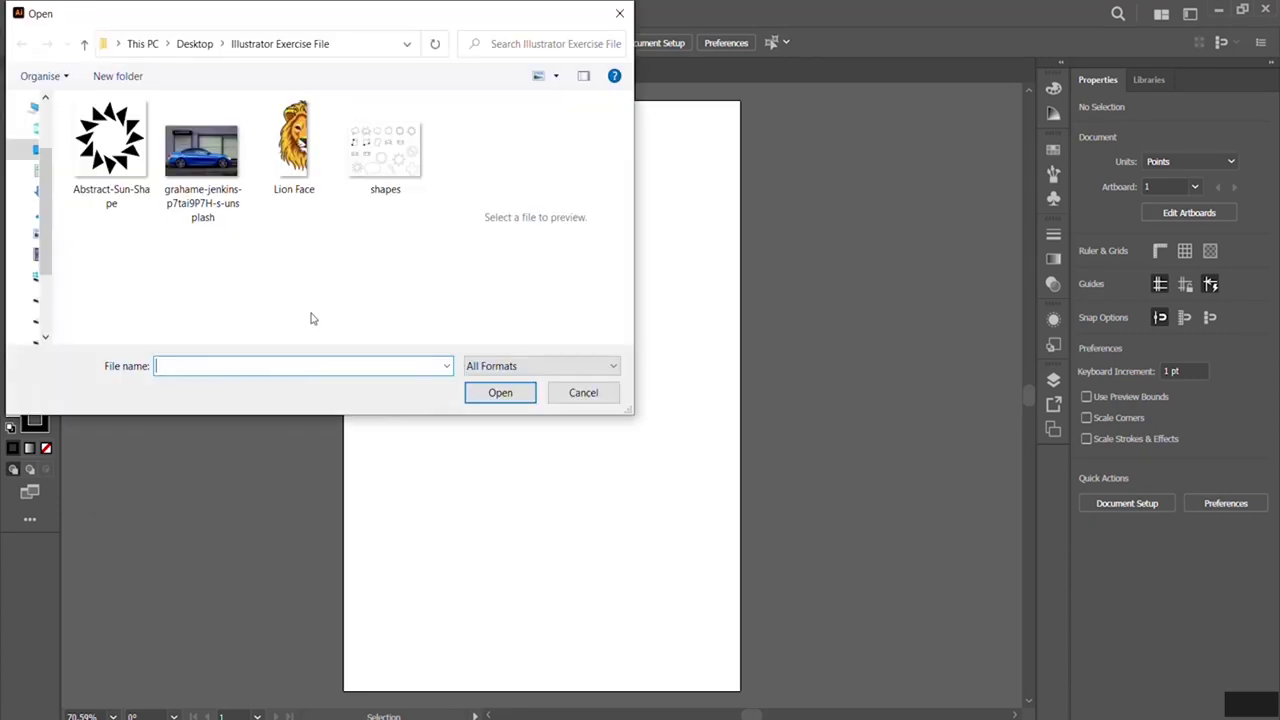
click(294, 150)
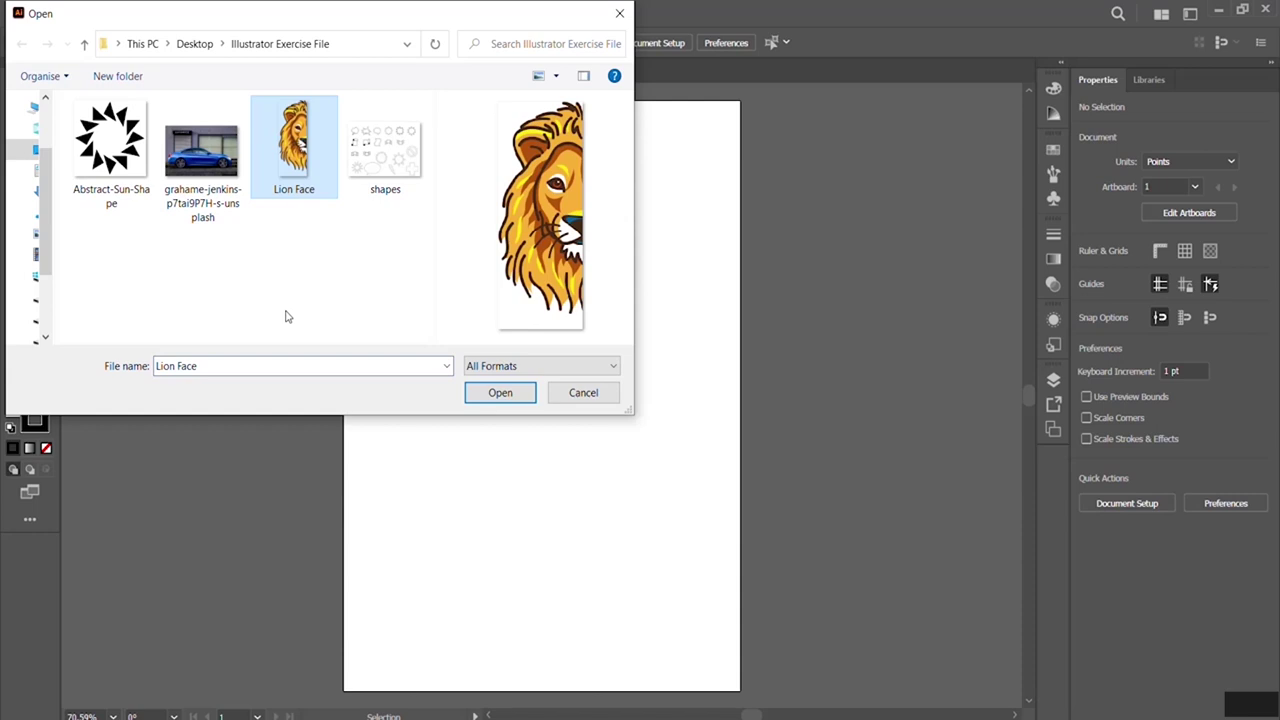
click(494, 398)
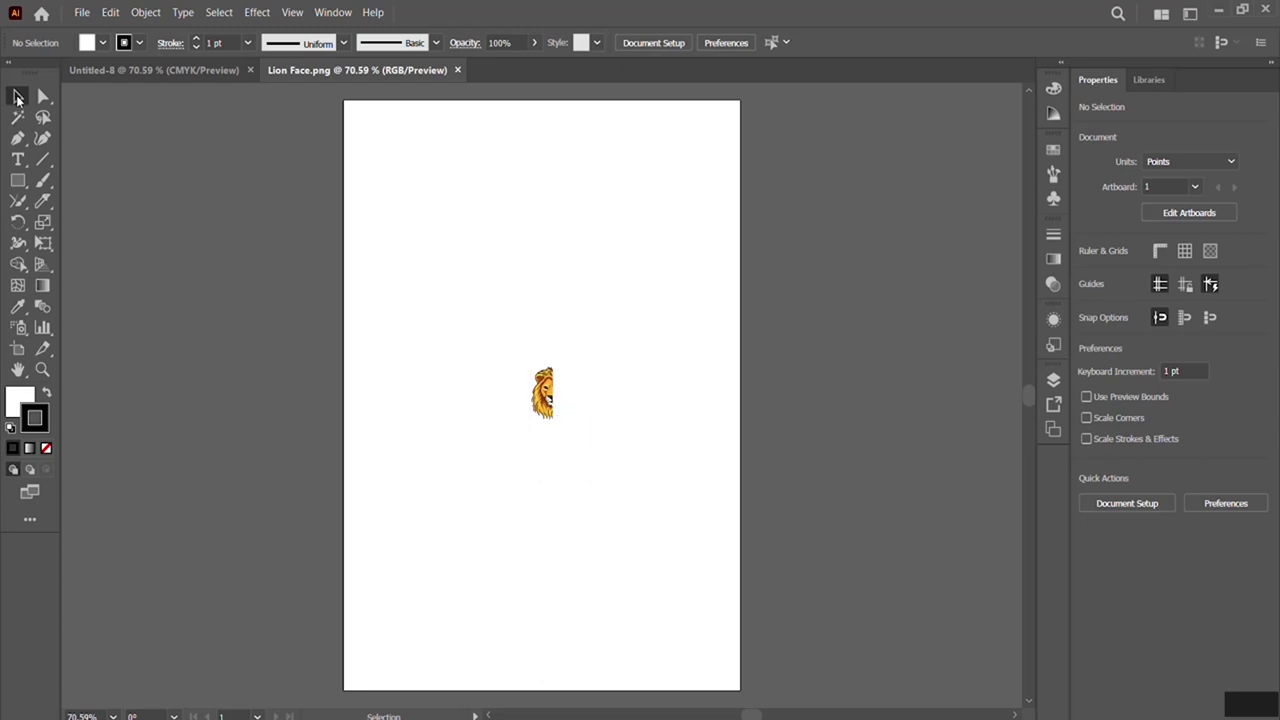
Scale the lion image up to about 183 by 336 pt and shift it down-left.
click(538, 371)
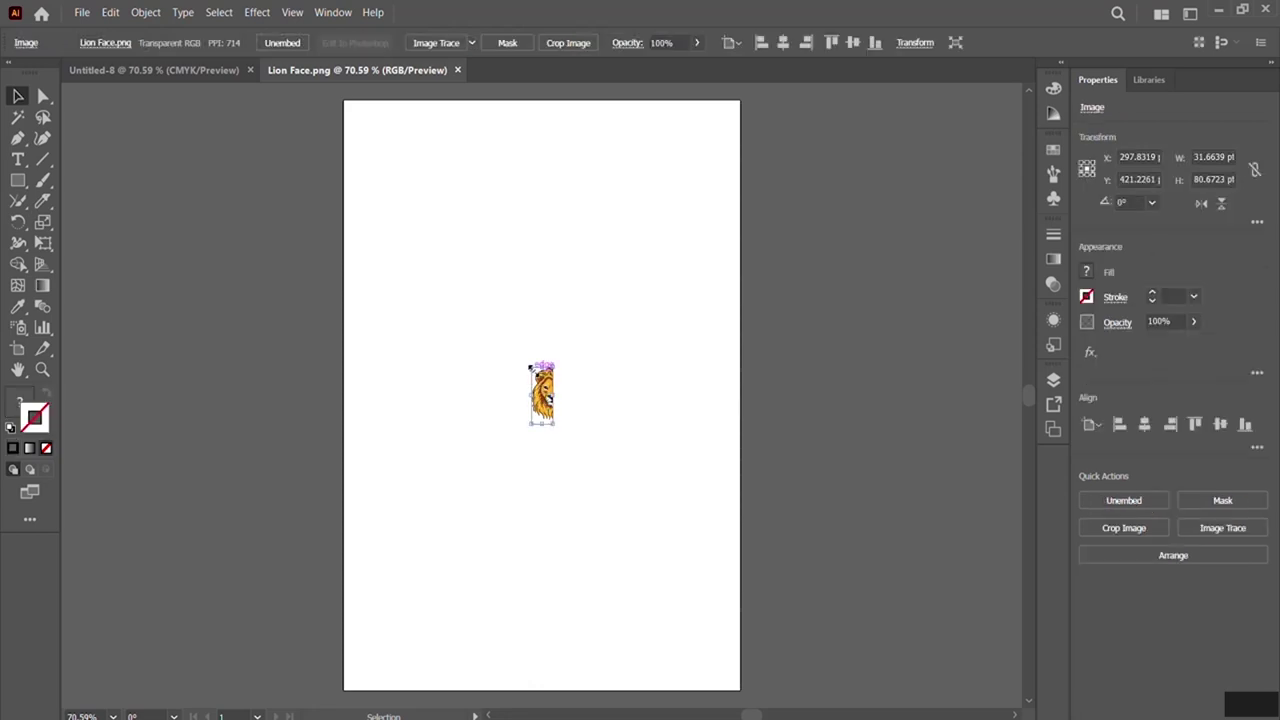
drag(530, 367, 430, 187)
drag(536, 258, 509, 339)
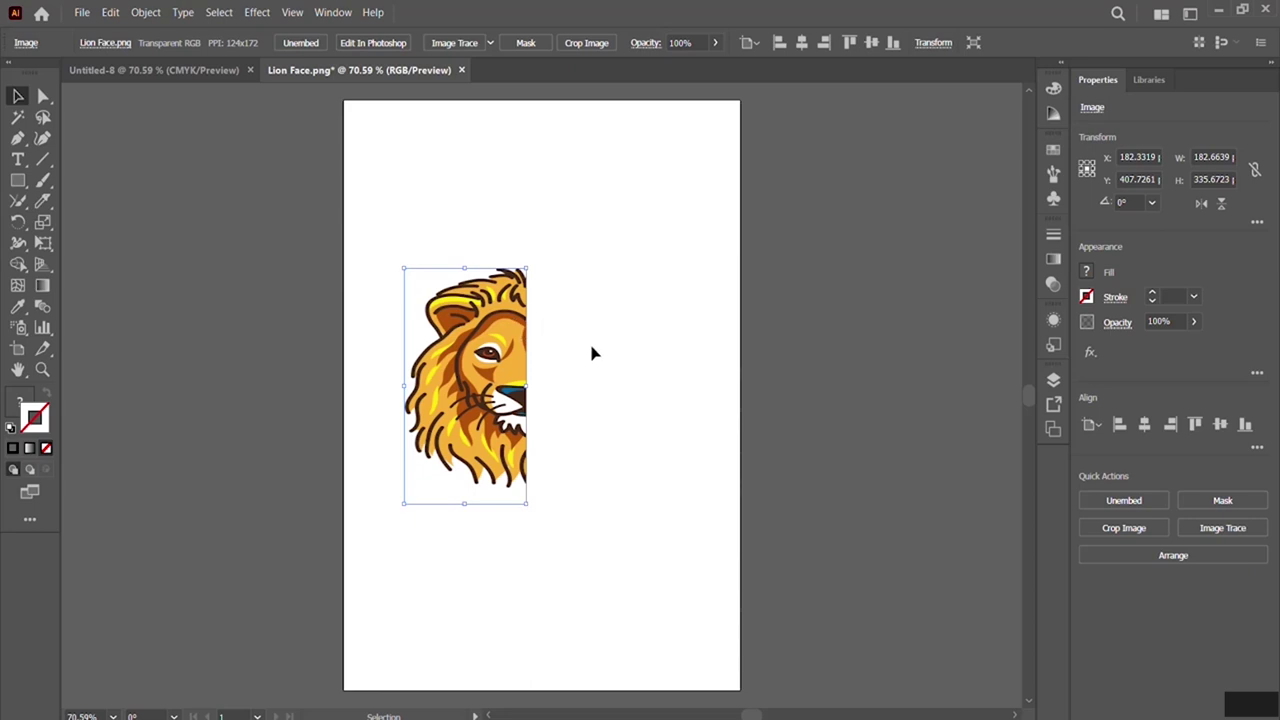
Reflect a vertical copy of the half lion across its right edge, then close the Lion Face document.
click(18, 226)
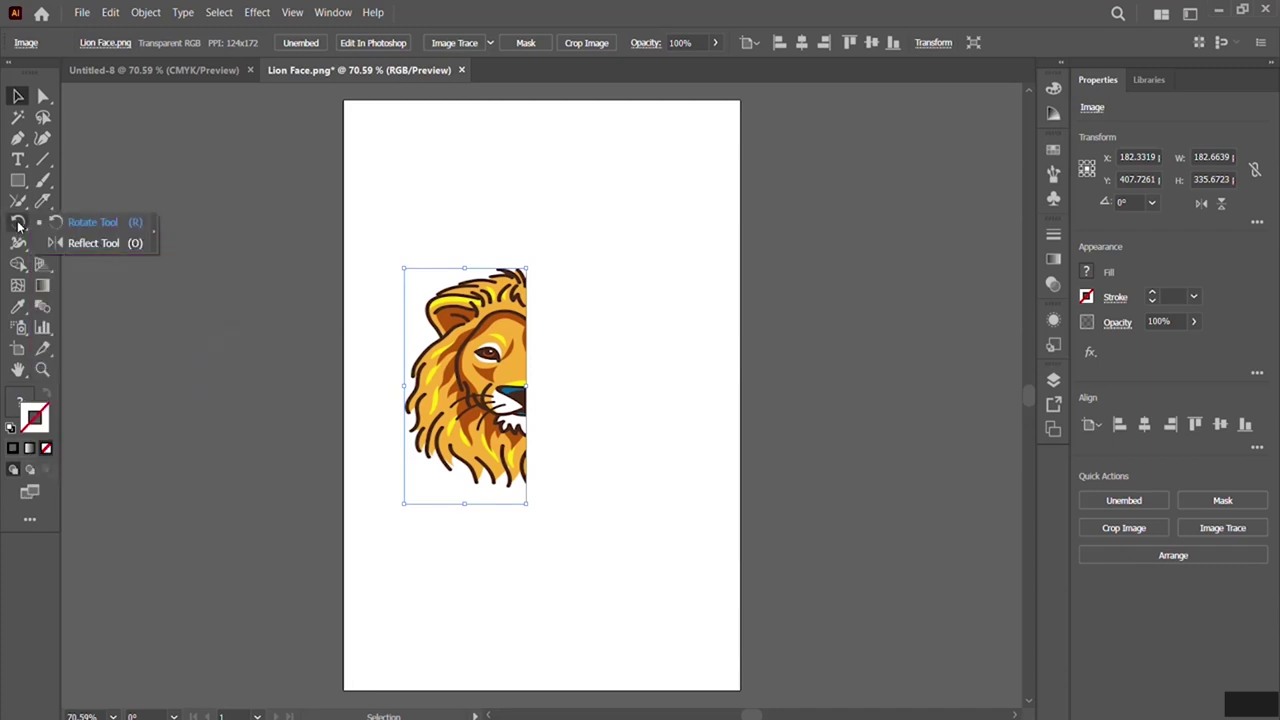
click(100, 244)
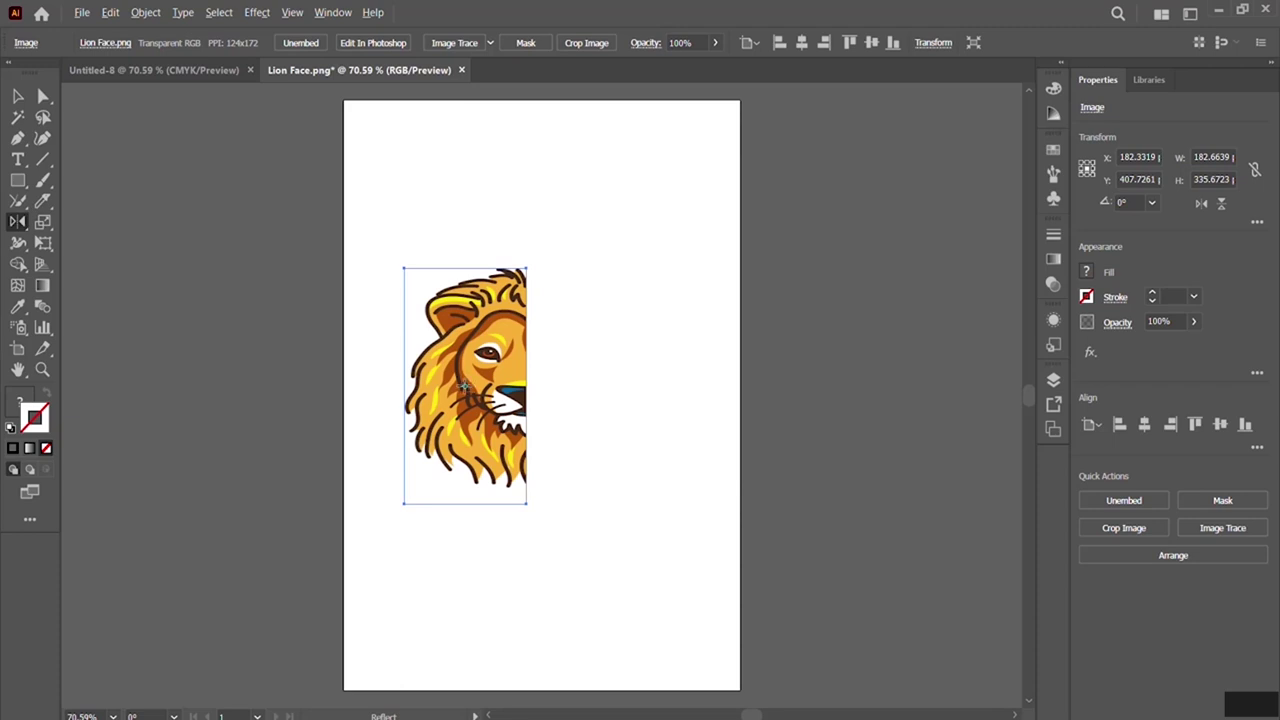
alt+click(524, 381)
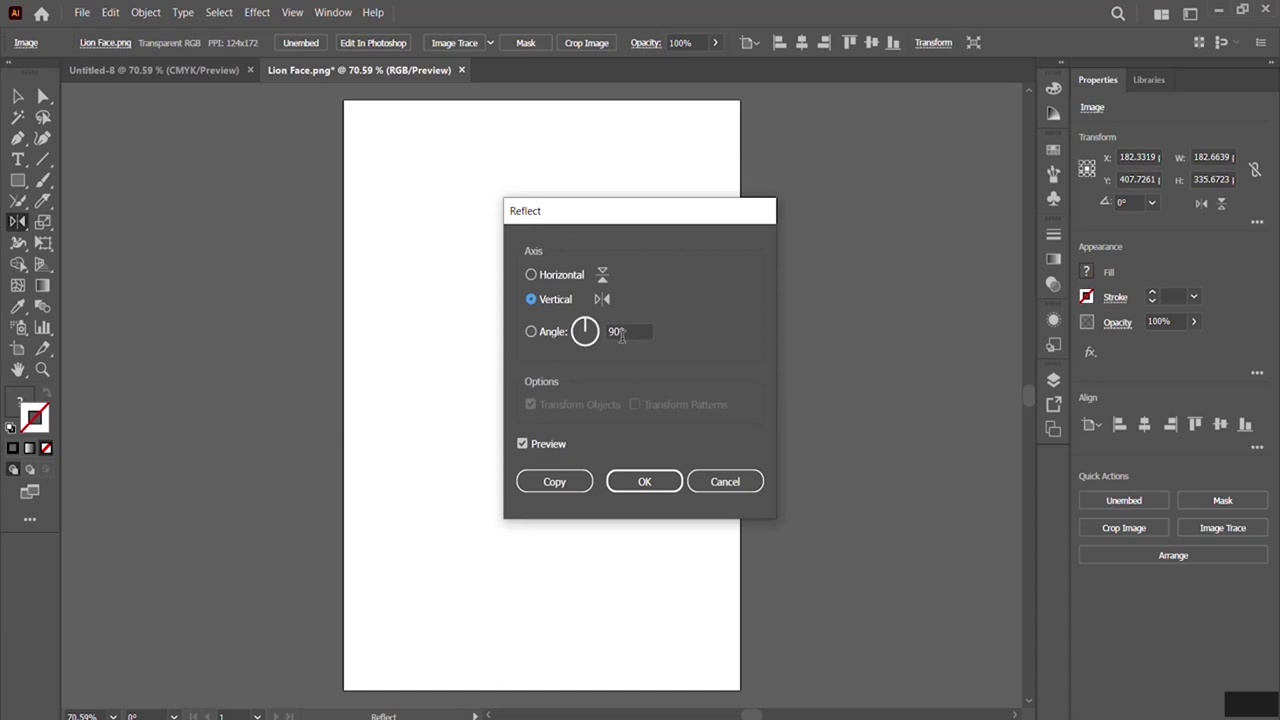
click(566, 489)
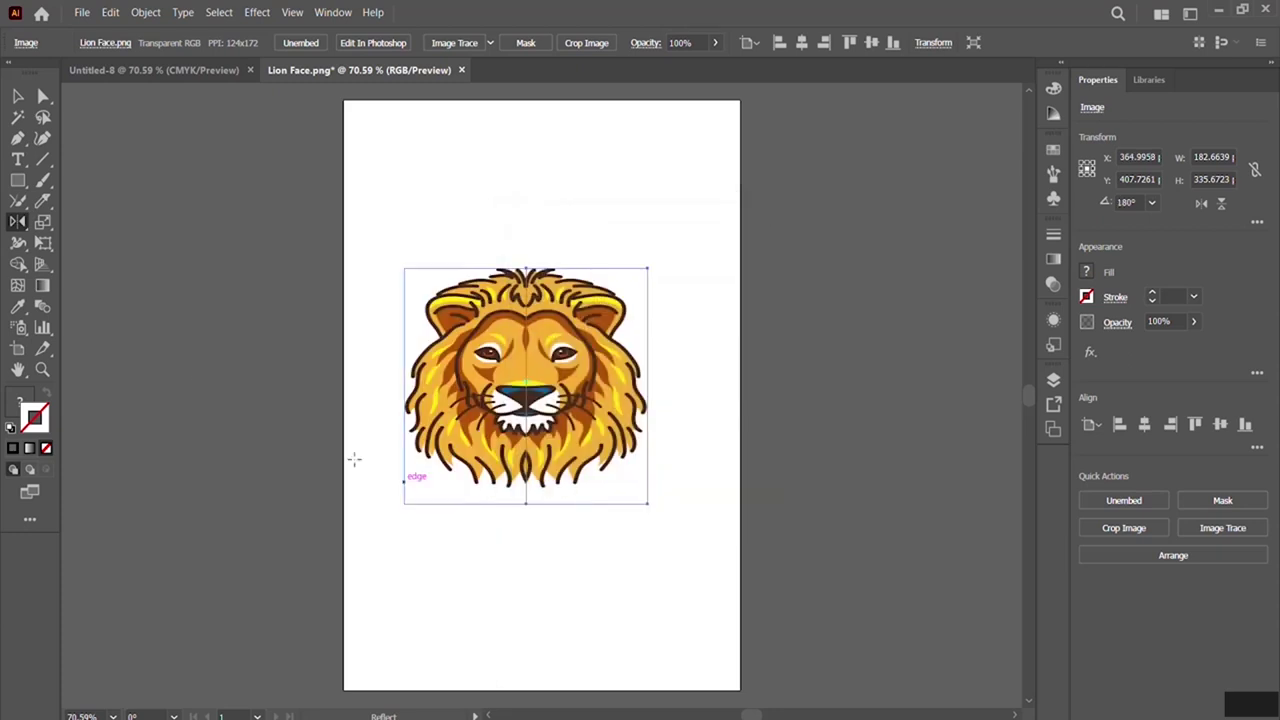
click(18, 97)
click(505, 594)
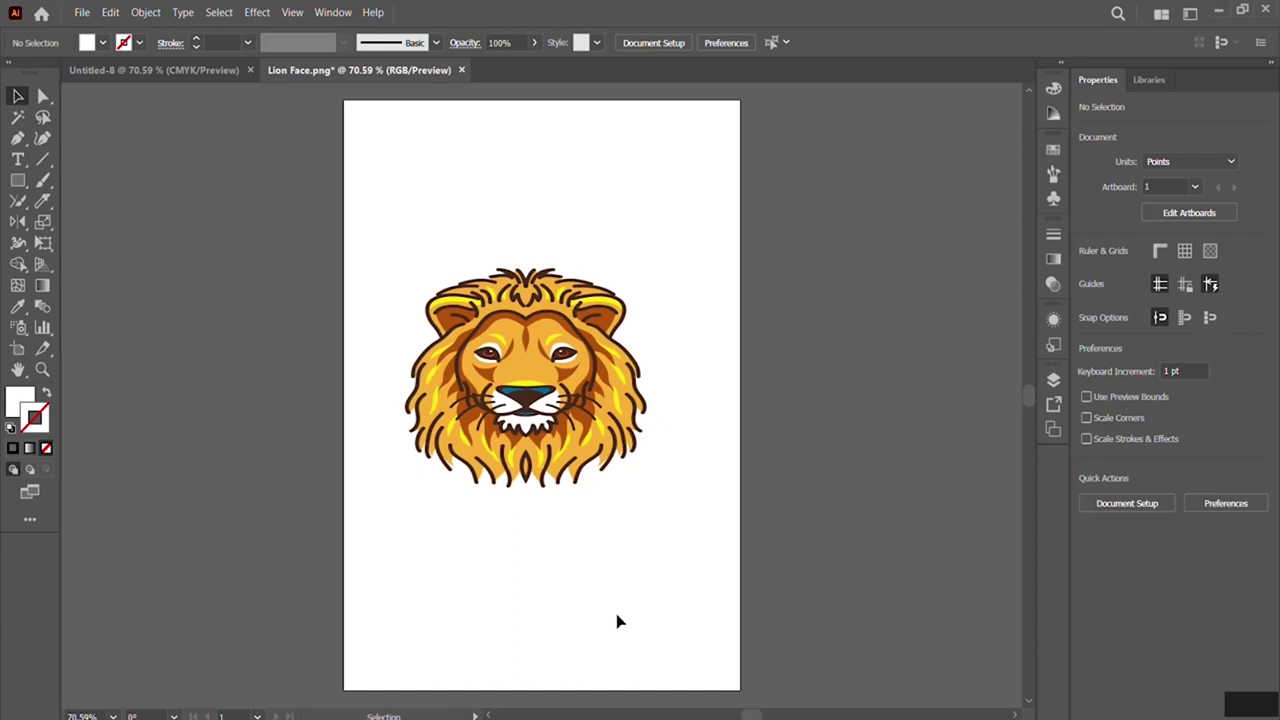
key(ctrl+w)
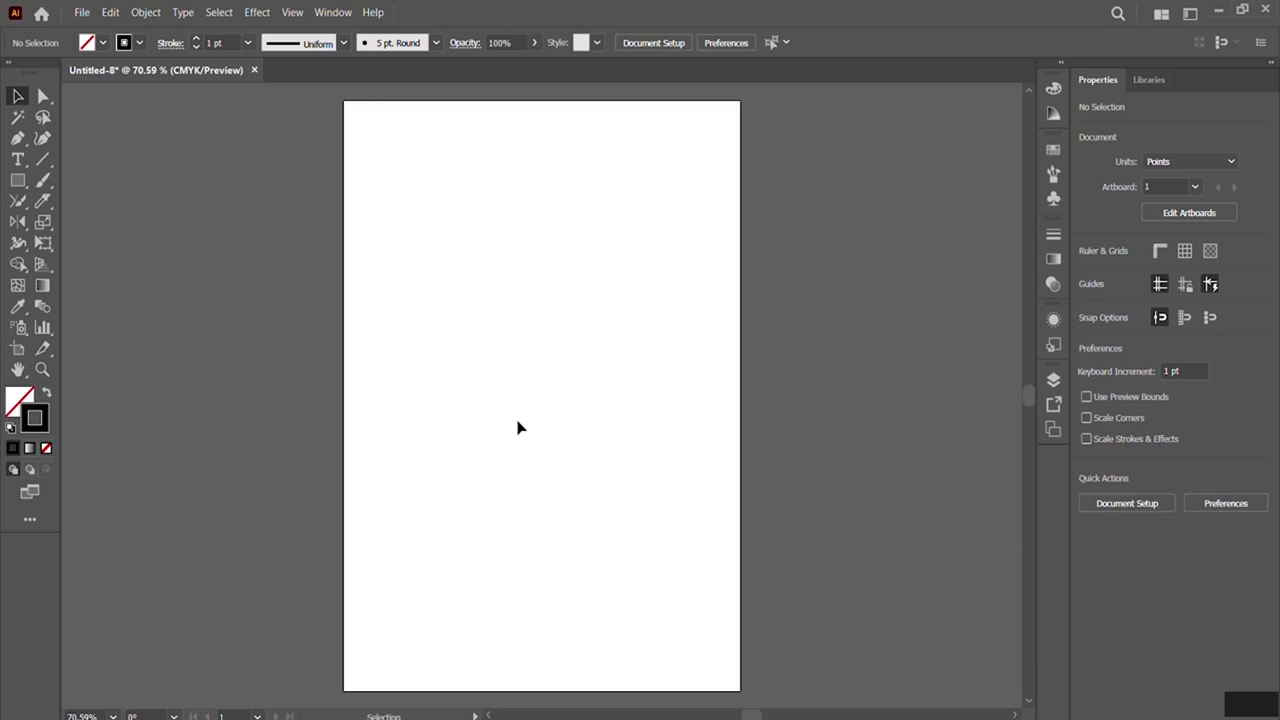
Draw a 215 by 190 pt rectangle near the page centre with a dark blue fill.
click(17, 183)
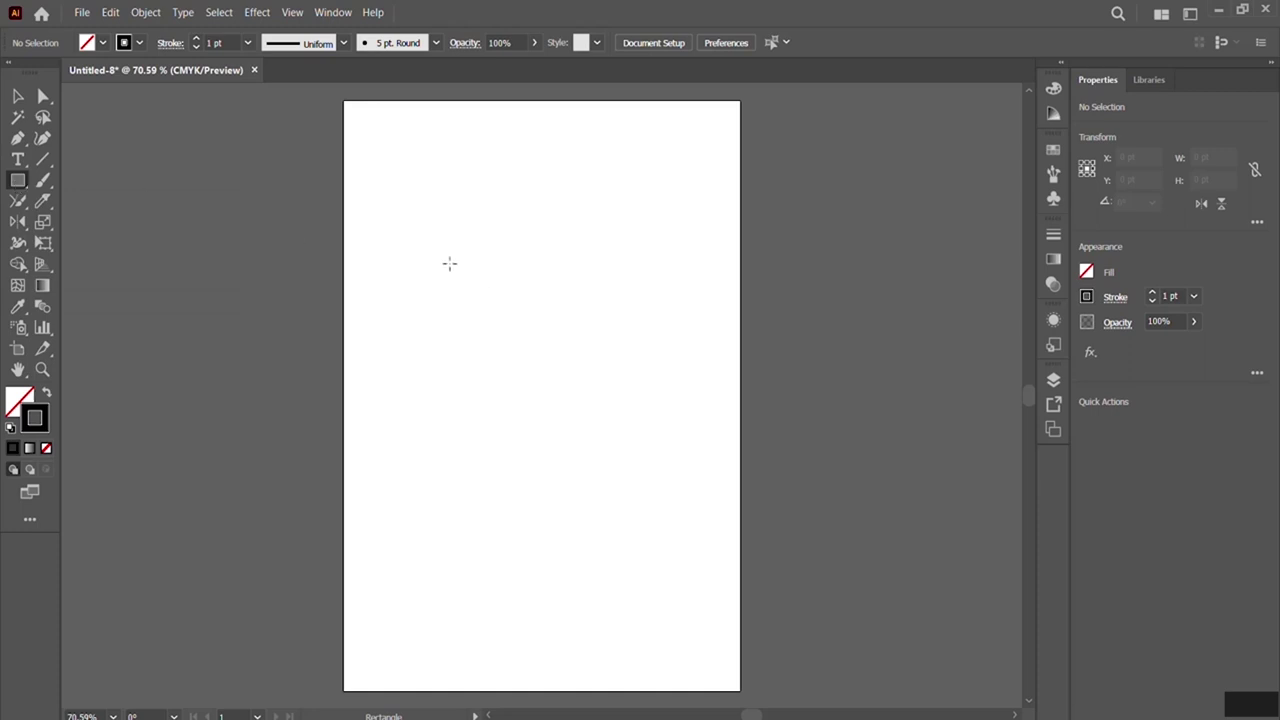
drag(460, 273, 603, 407)
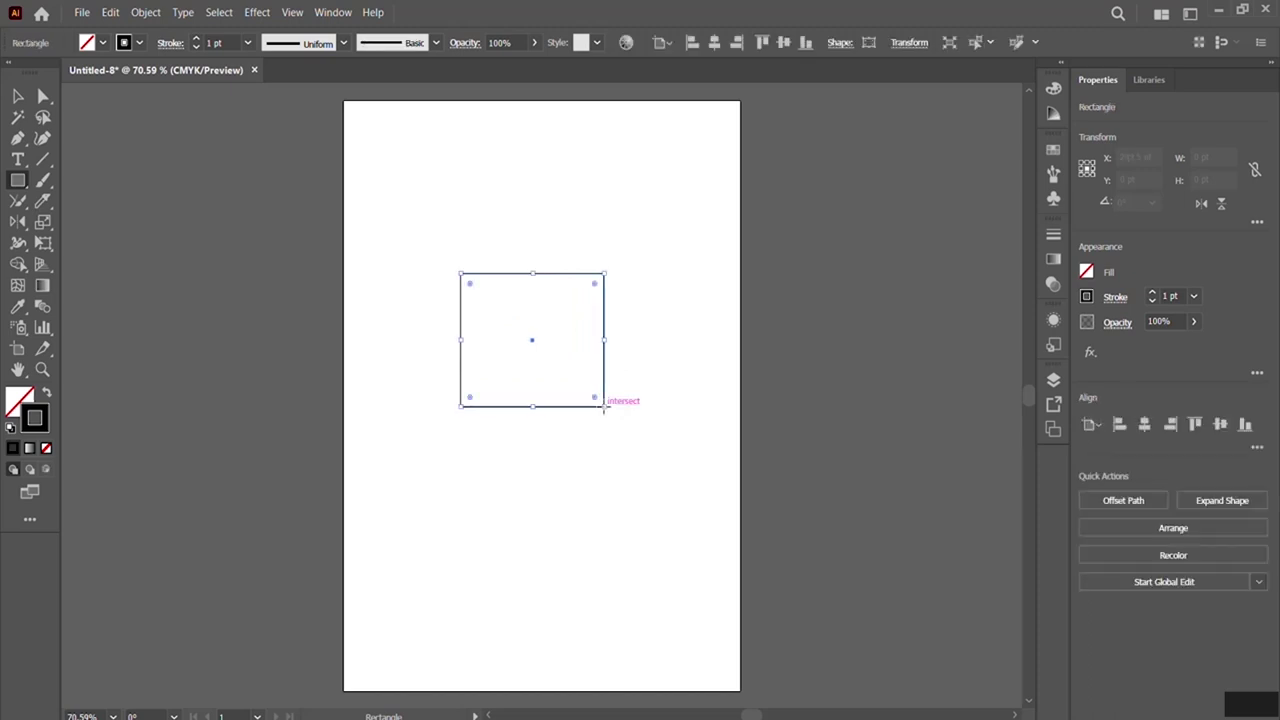
click(102, 42)
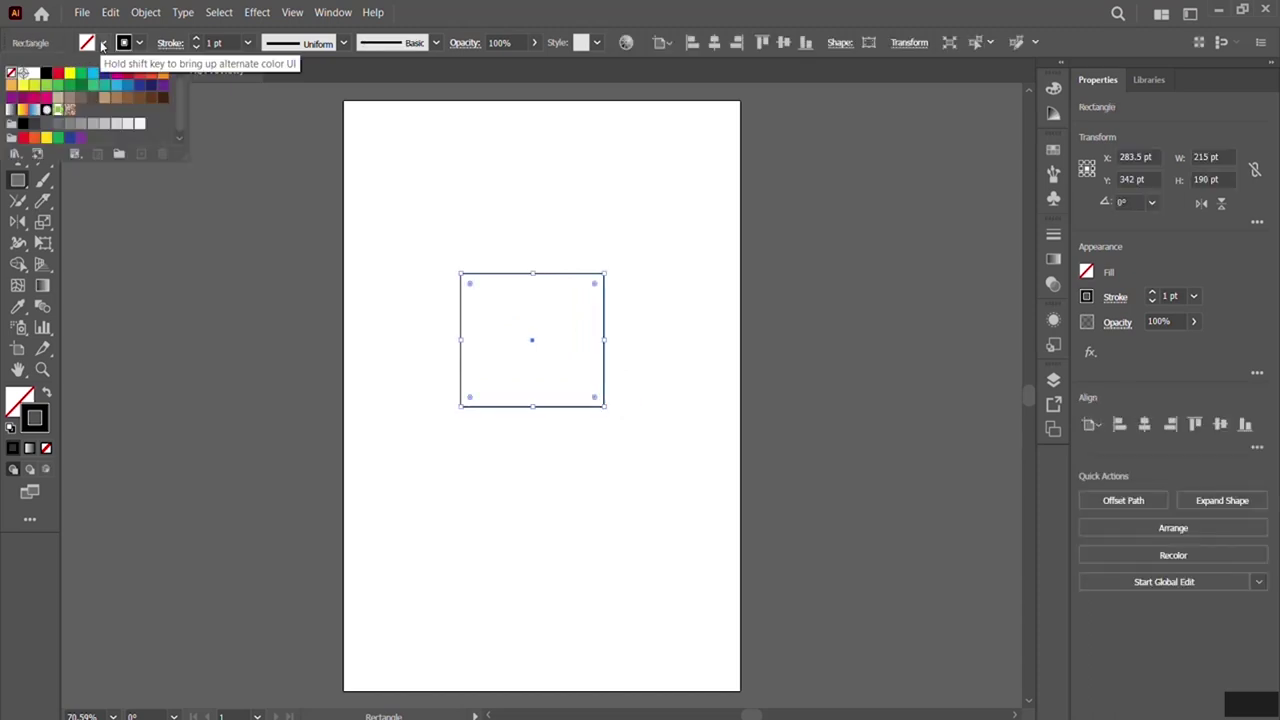
click(106, 84)
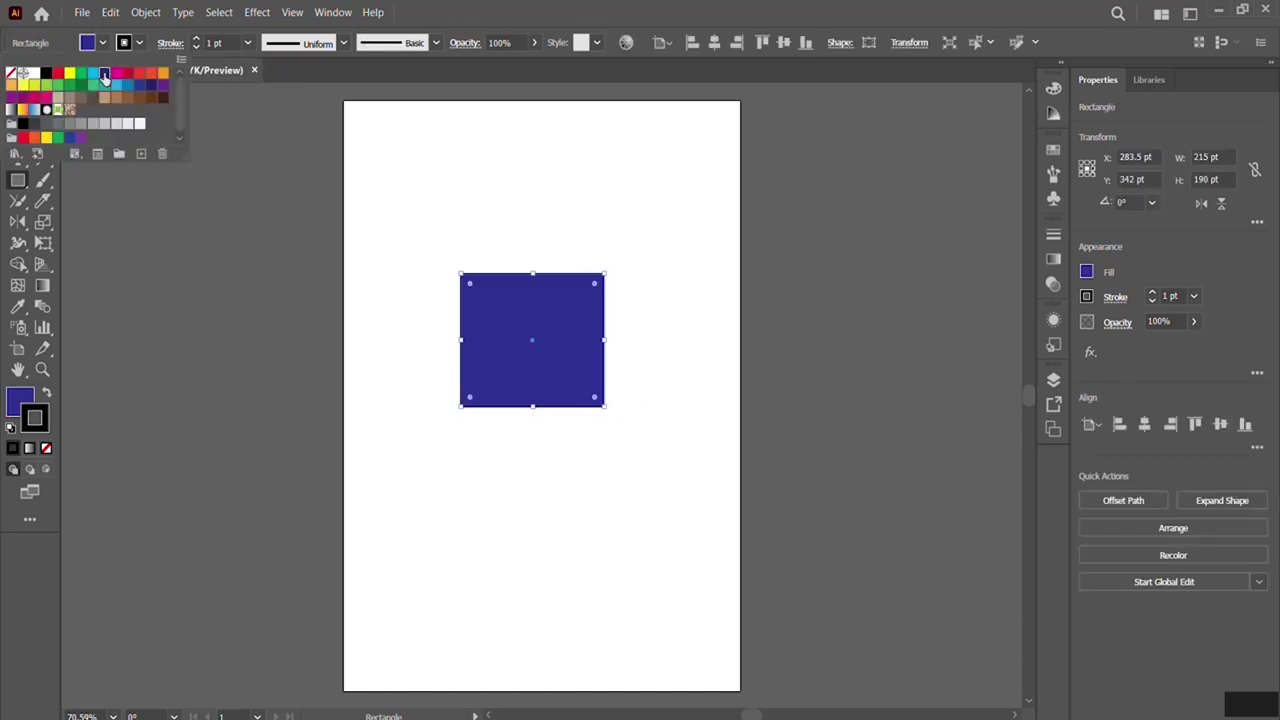
click(435, 15)
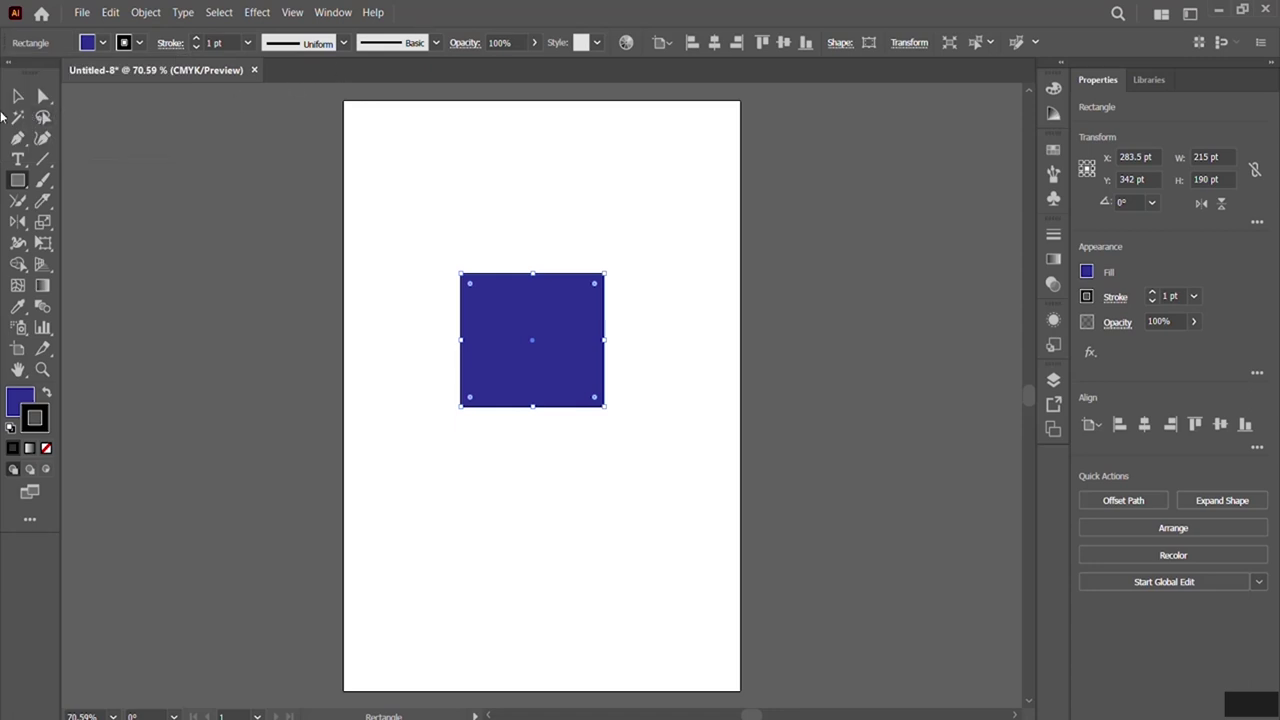
click(18, 98)
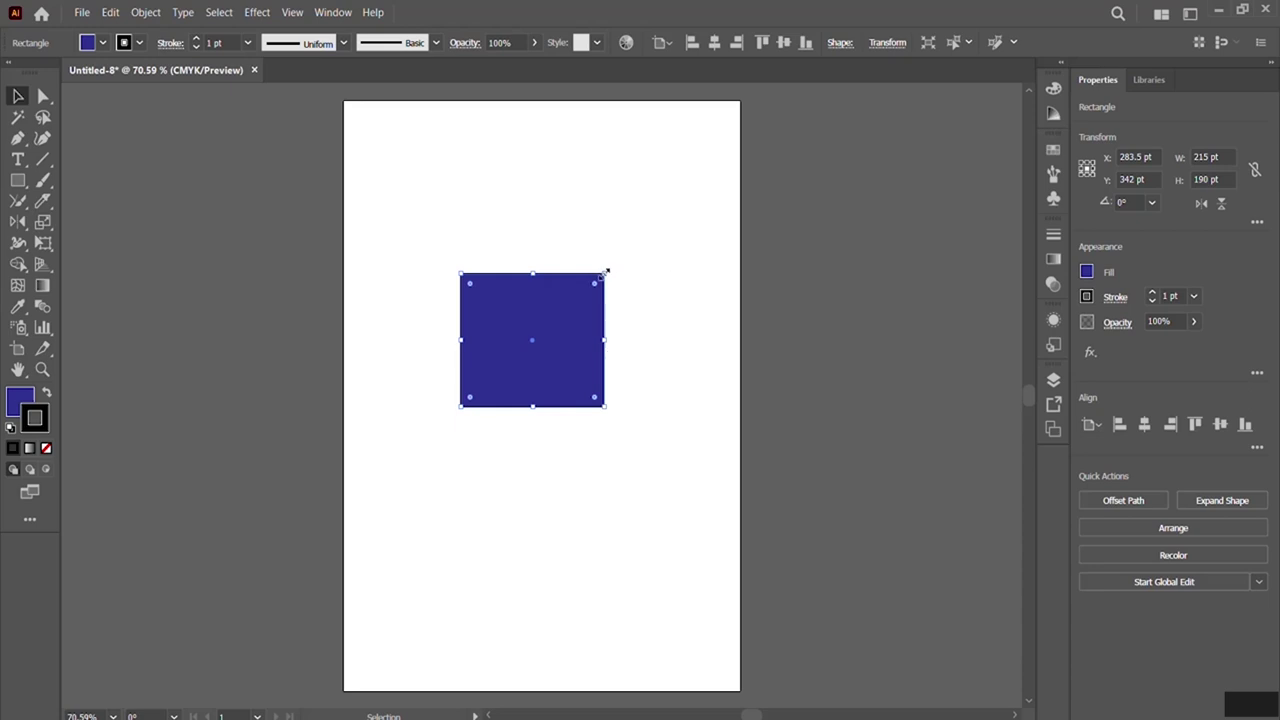
Drag the blue rectangle's top corners until it measures 178 by 164 pt.
drag(605, 270, 655, 226)
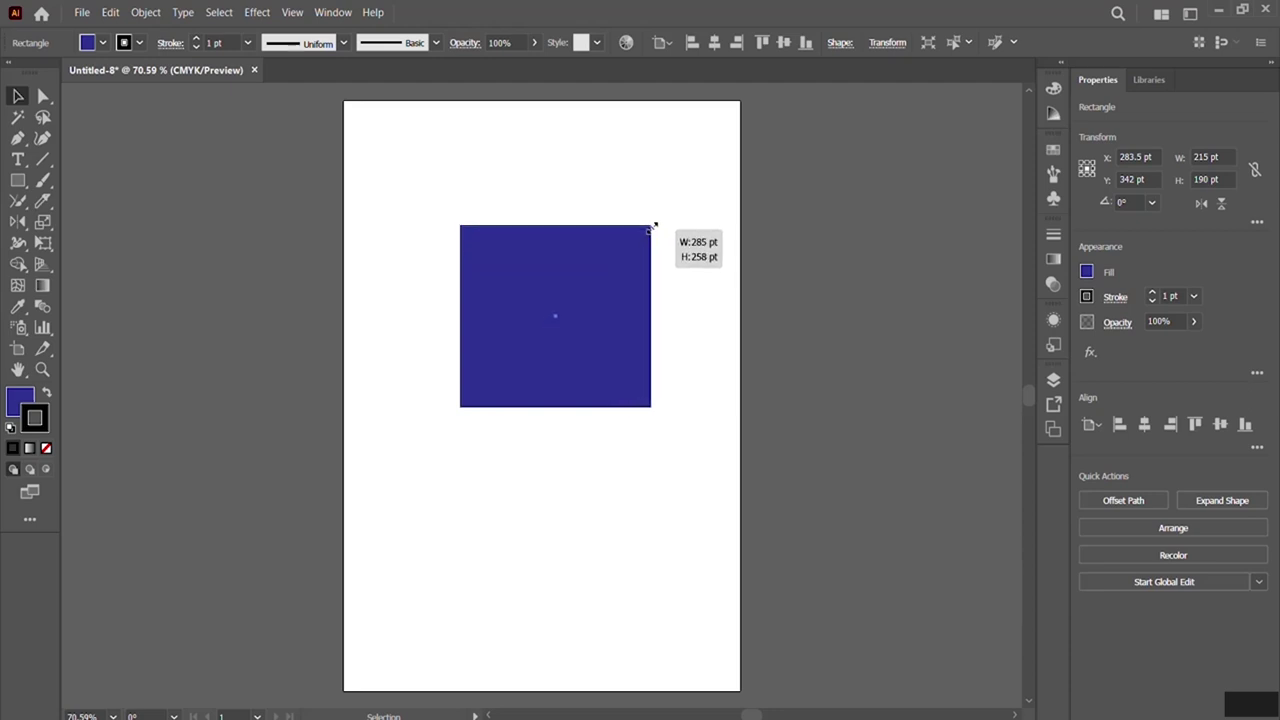
drag(655, 226, 629, 263)
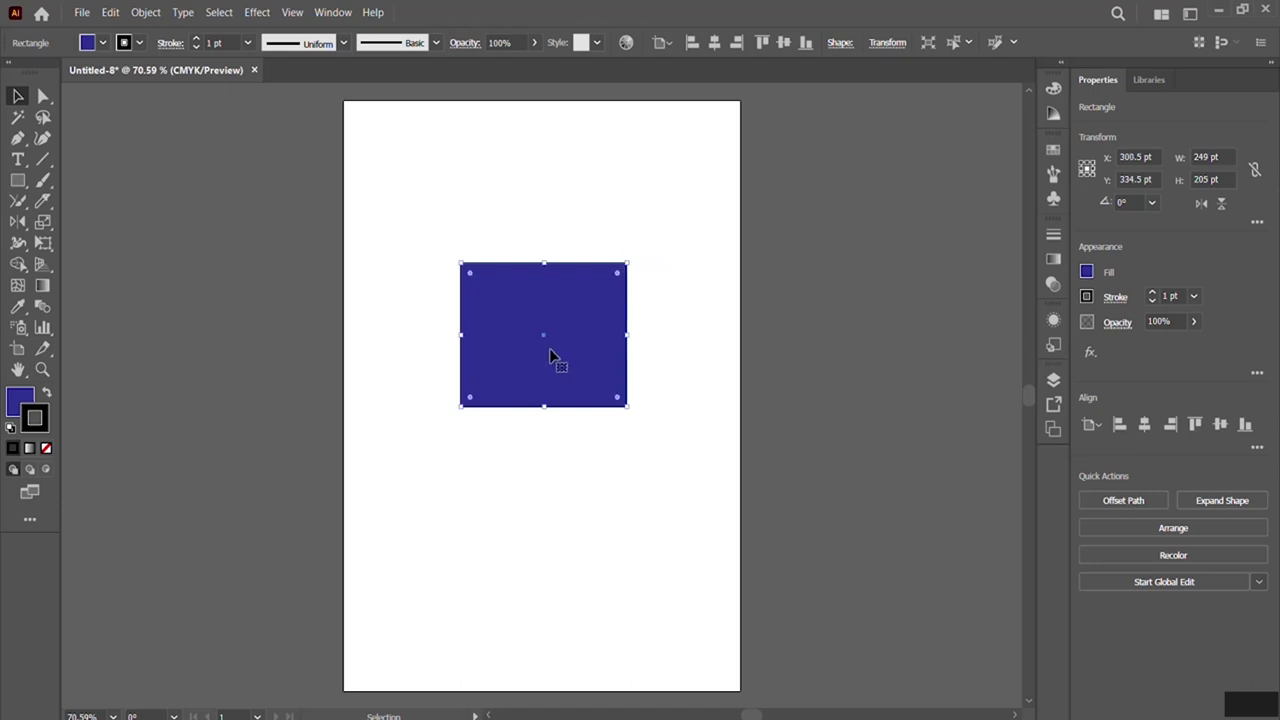
drag(461, 262, 531, 316)
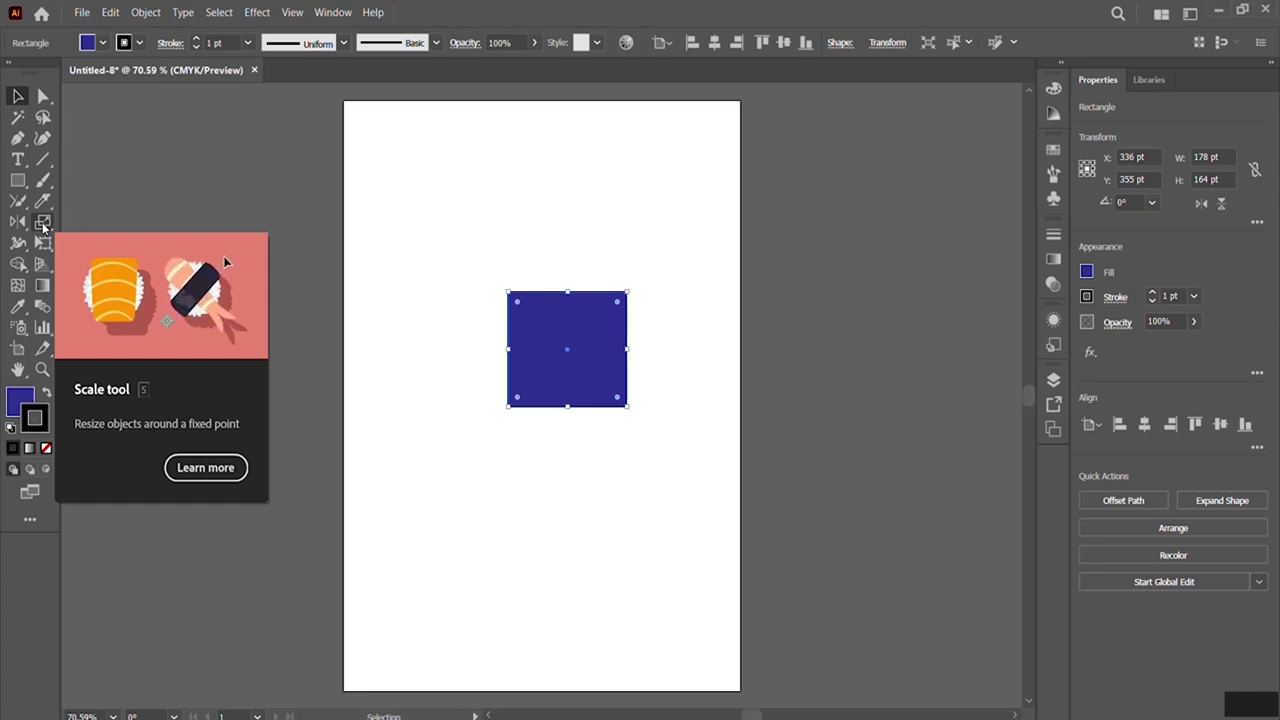
Resize the blue rectangle to 92 by 100 pt with the Scale tool and drag it top-left.
drag(44, 226, 125, 222)
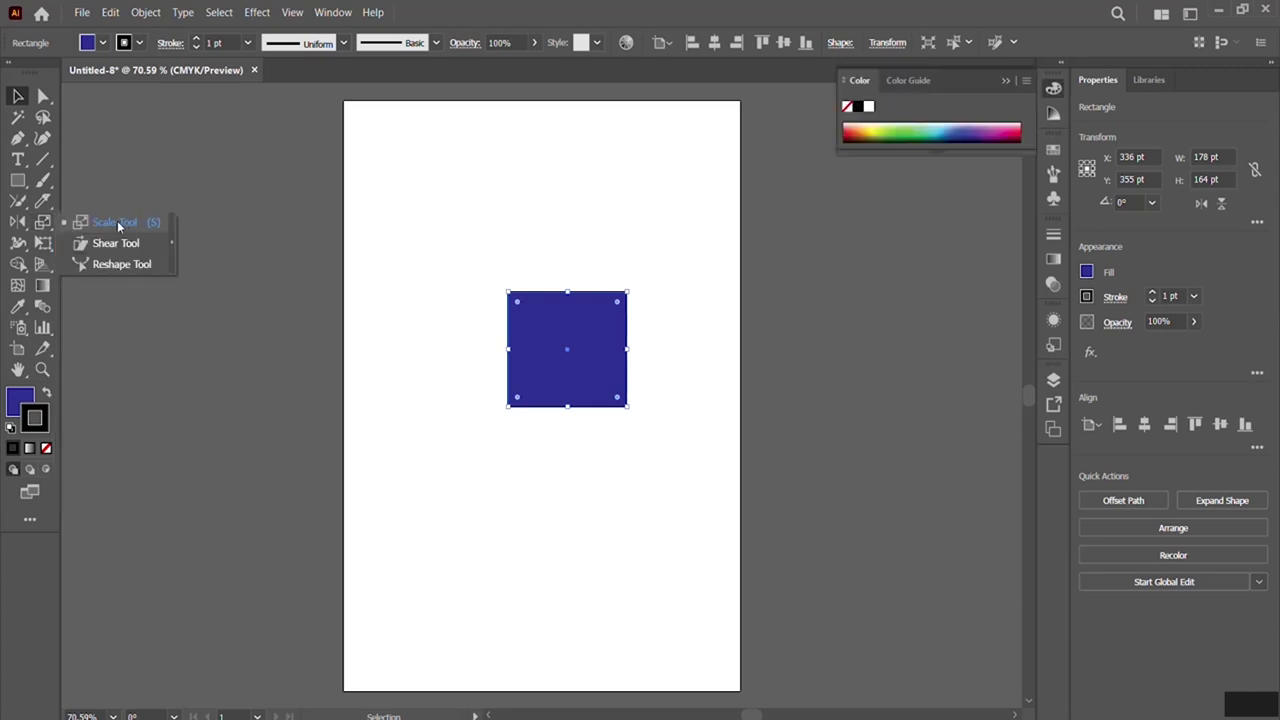
click(118, 221)
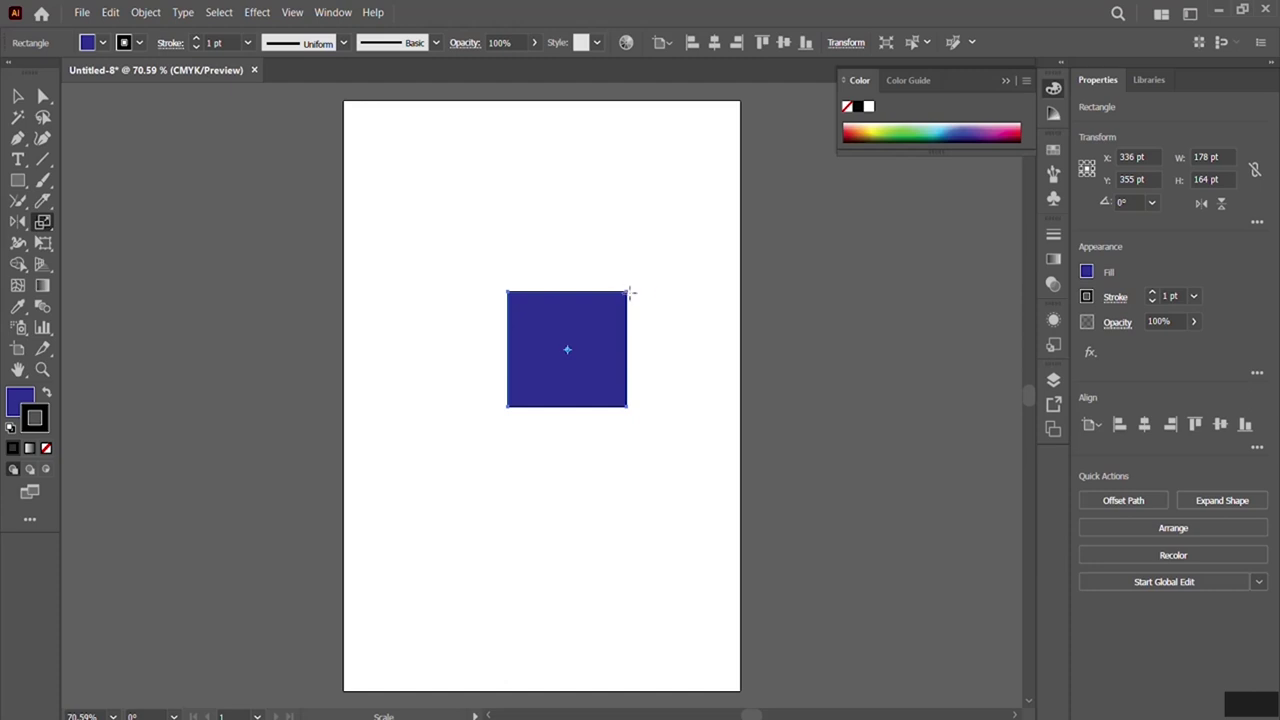
drag(627, 290, 653, 268)
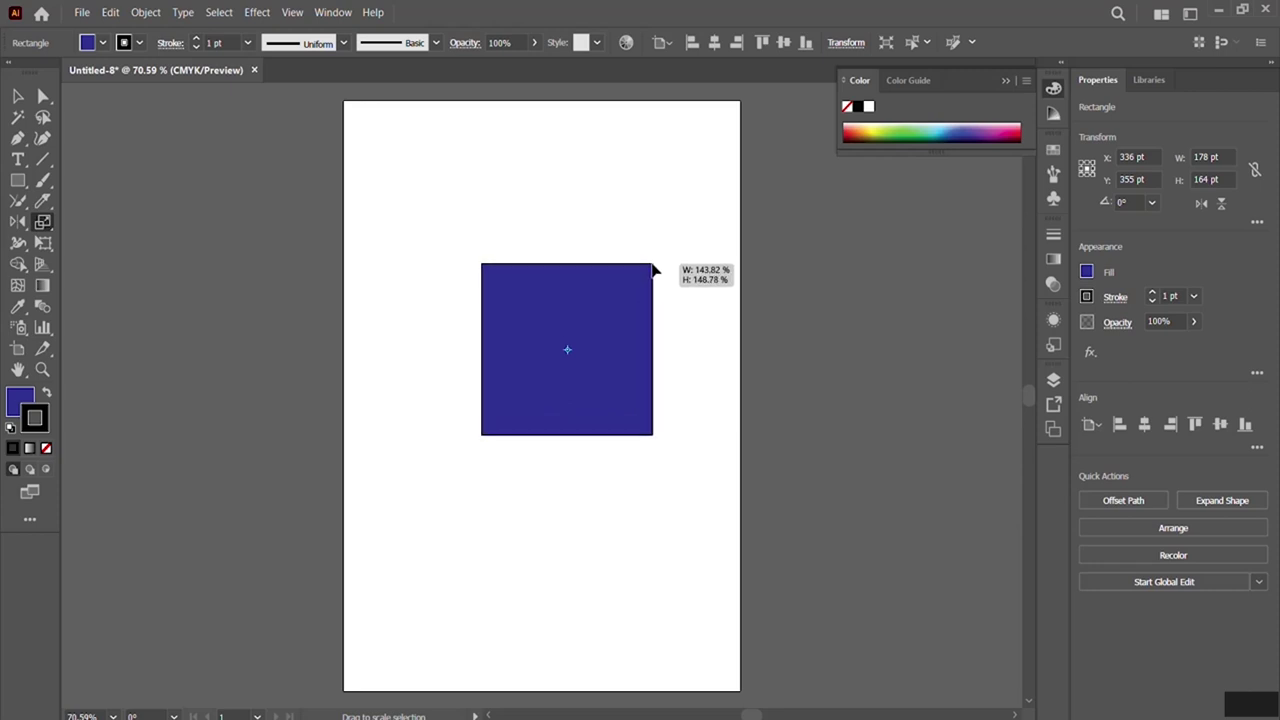
drag(653, 268, 718, 213)
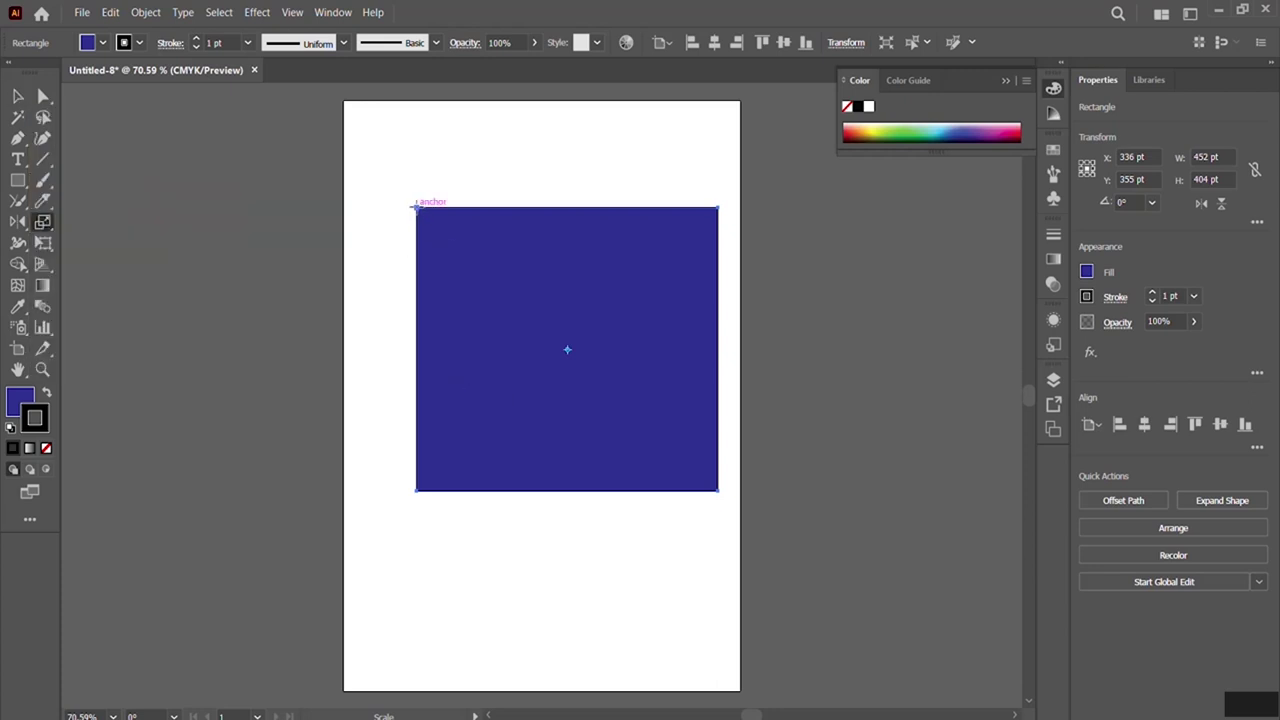
drag(416, 207, 536, 314)
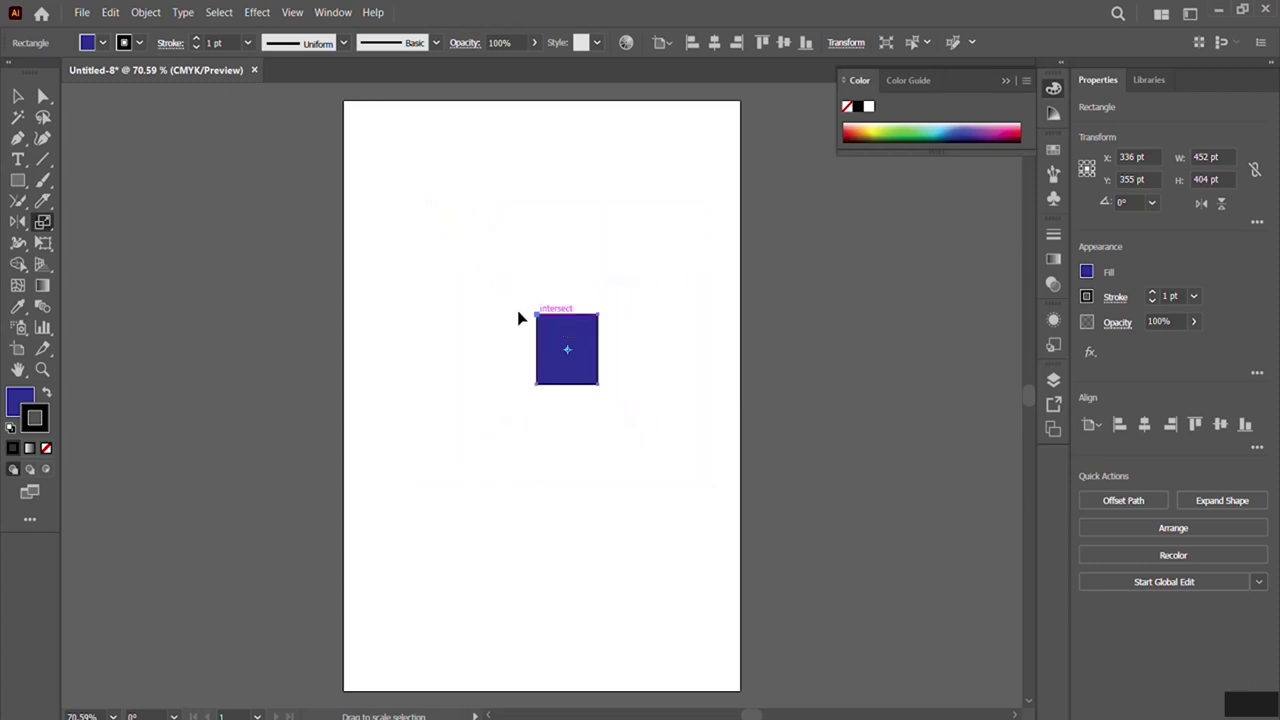
click(17, 97)
drag(566, 336, 391, 164)
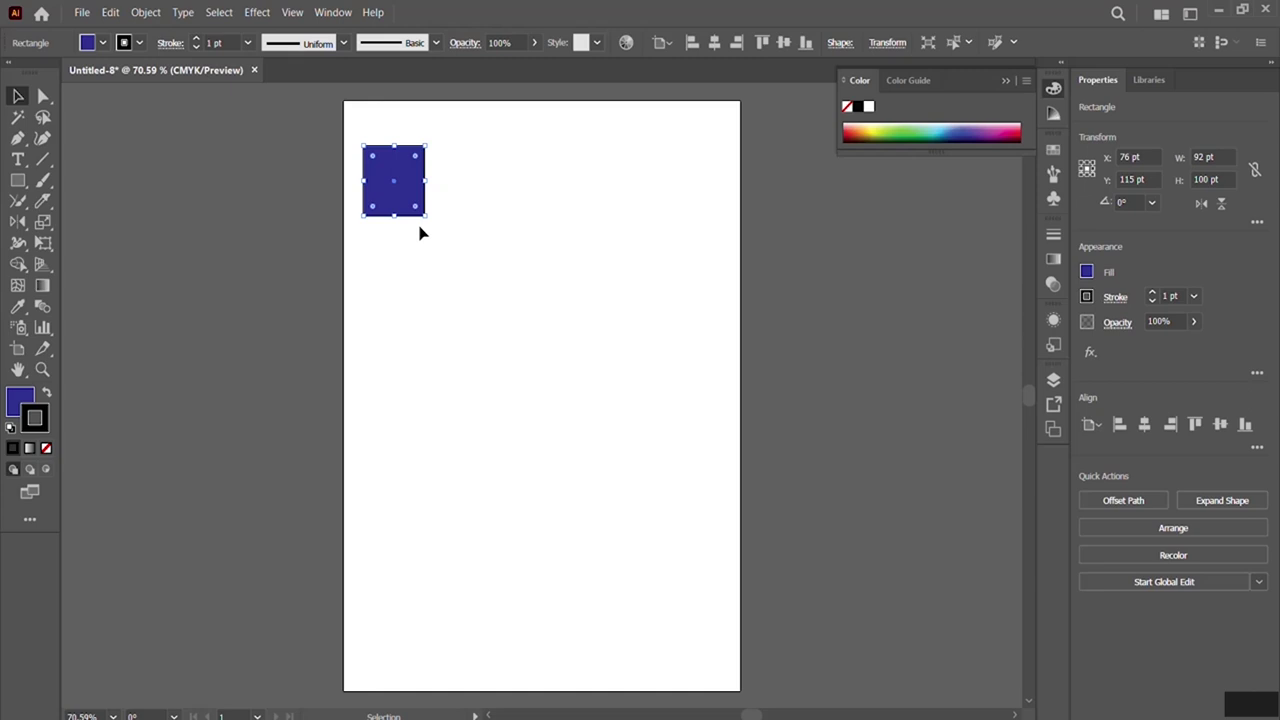
Alt-drag rectangle copies into a 2-by-2 grid spanning 409 by 271 pt, then select all four.
drag(406, 190, 407, 311)
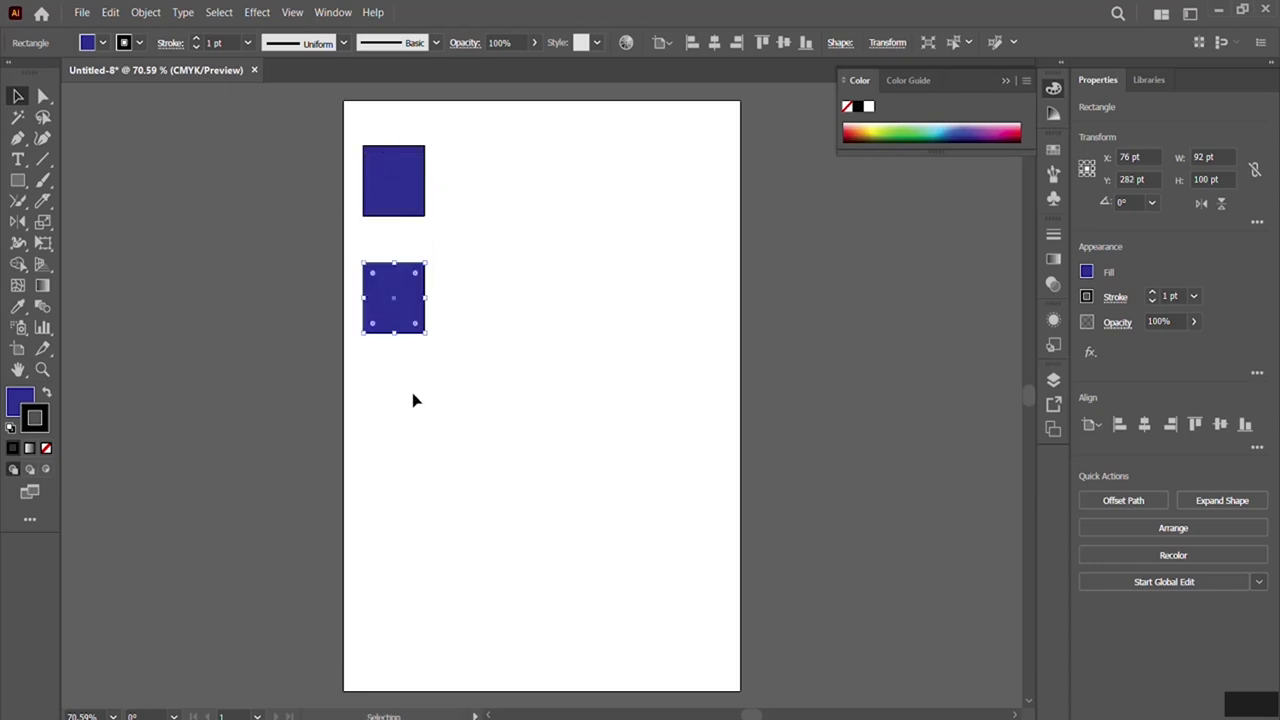
drag(403, 176, 615, 175)
drag(399, 290, 617, 290)
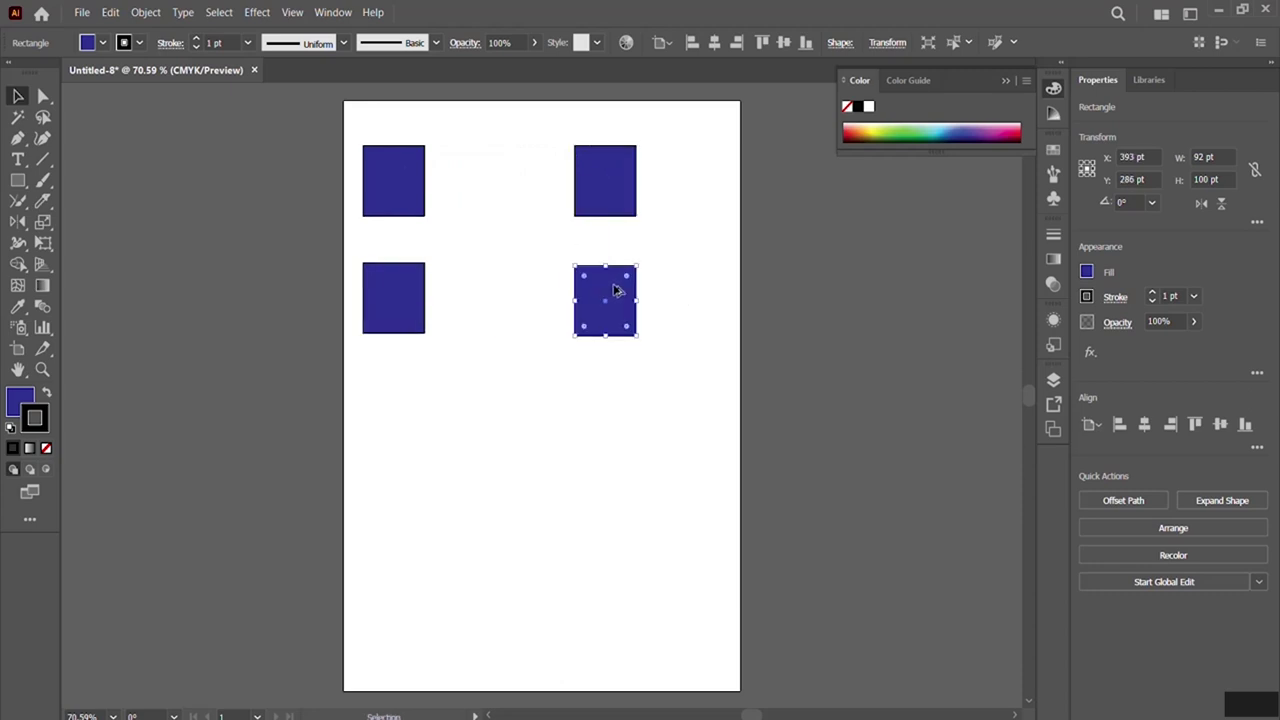
click(623, 377)
drag(692, 385, 370, 148)
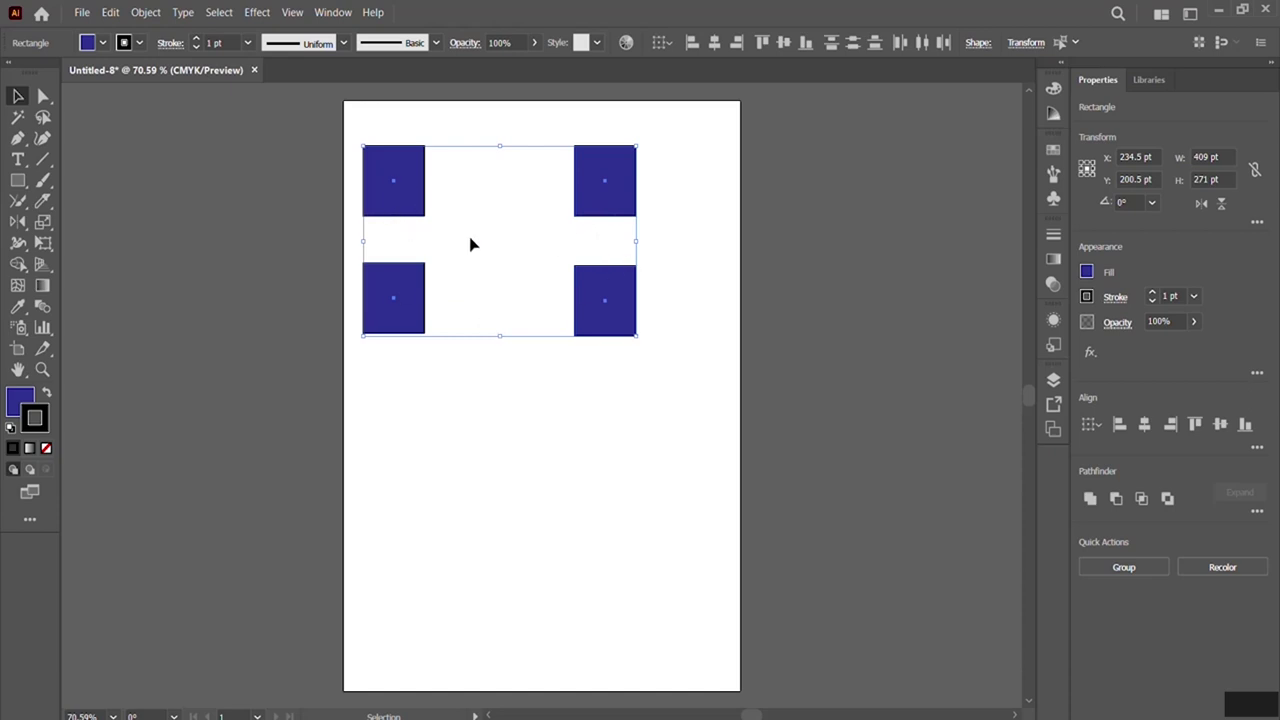
Scale the four squares uniformly by 200% around the bottom-left square.
click(43, 222)
click(394, 298)
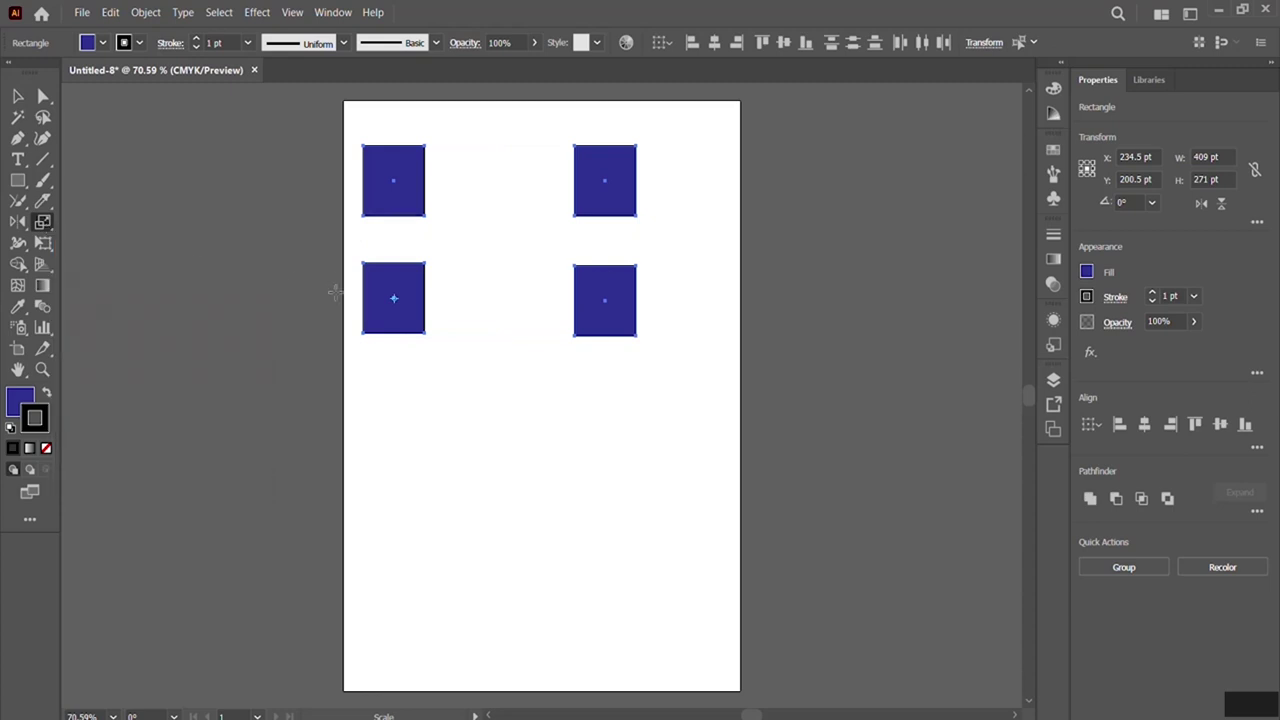
alt+click(394, 297)
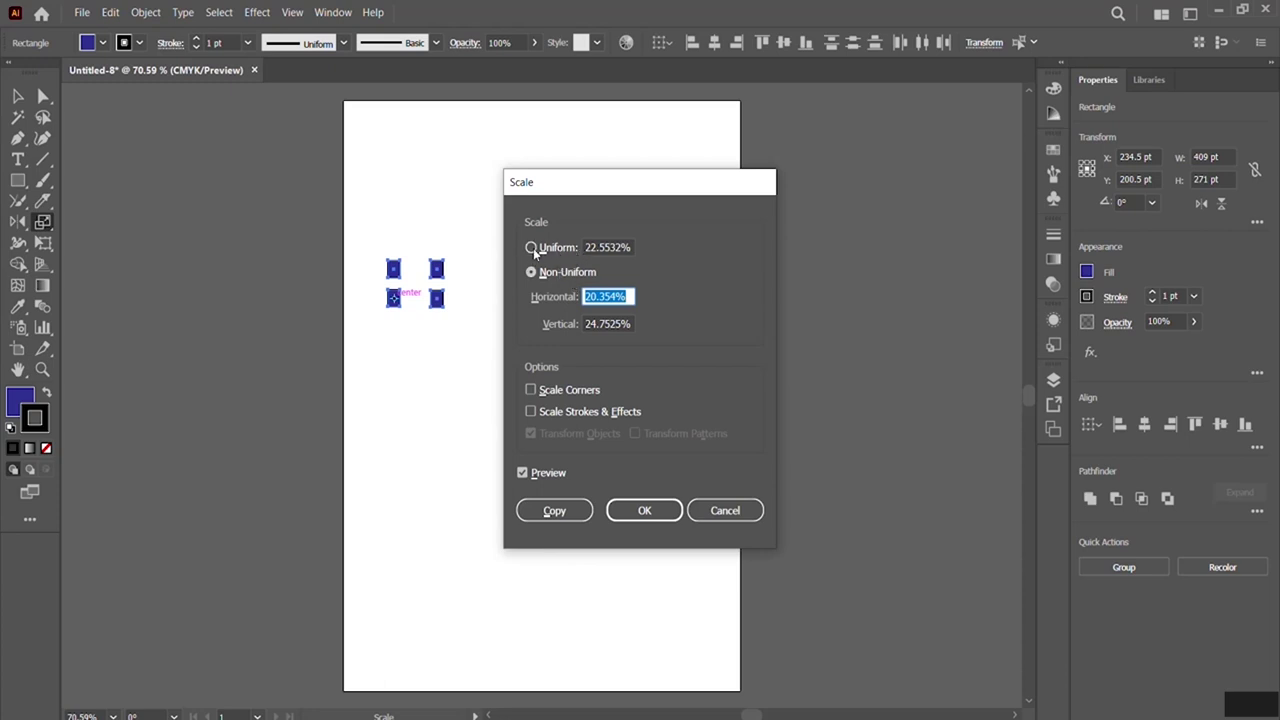
click(531, 247)
click(593, 247)
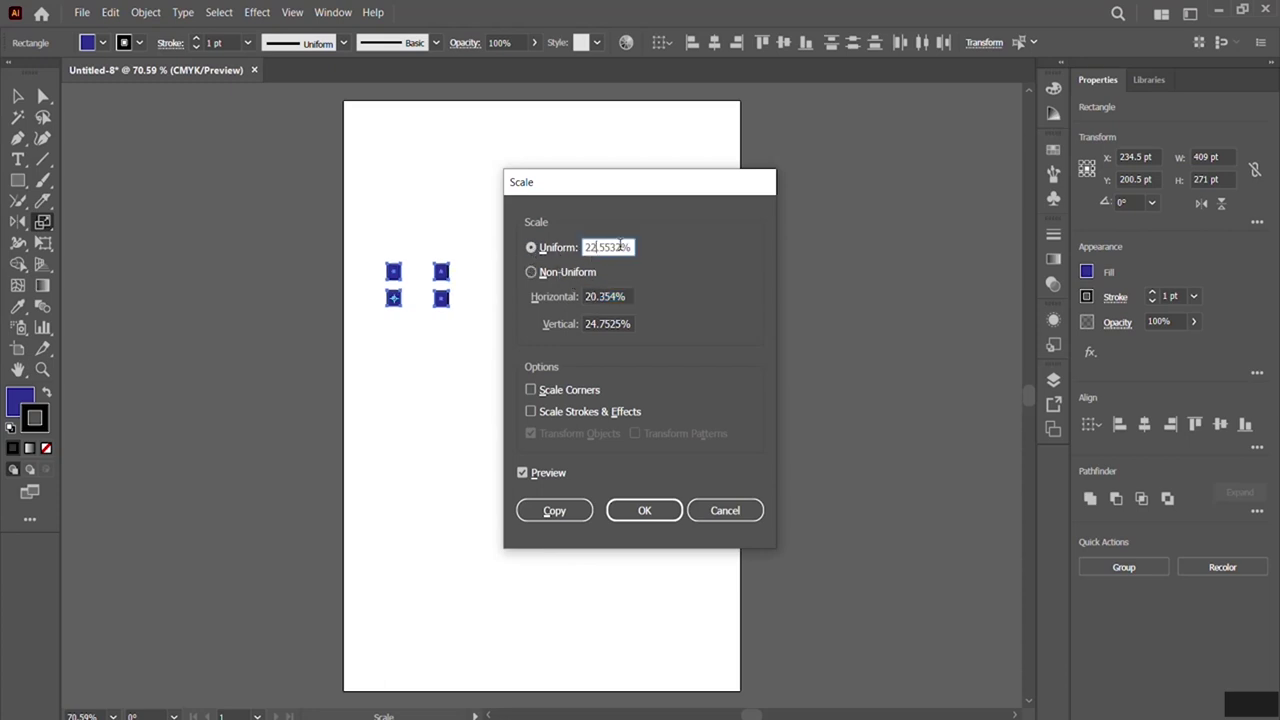
key(shift+Left)
key(shift+Left)
key(ctrl+a)
text(200%)
click(645, 511)
Select and delete all four blue squares, leaving the artboard empty.
scroll(731, 474, up, 3)
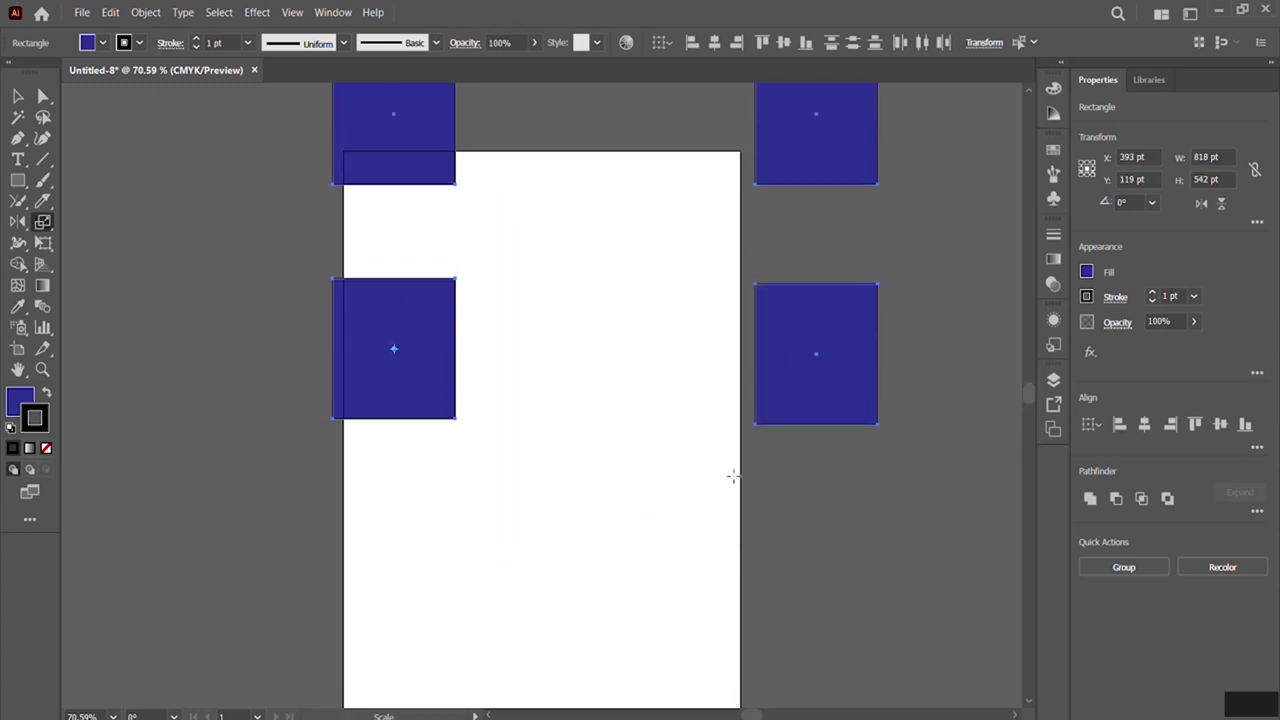
scroll(731, 474, up, 2)
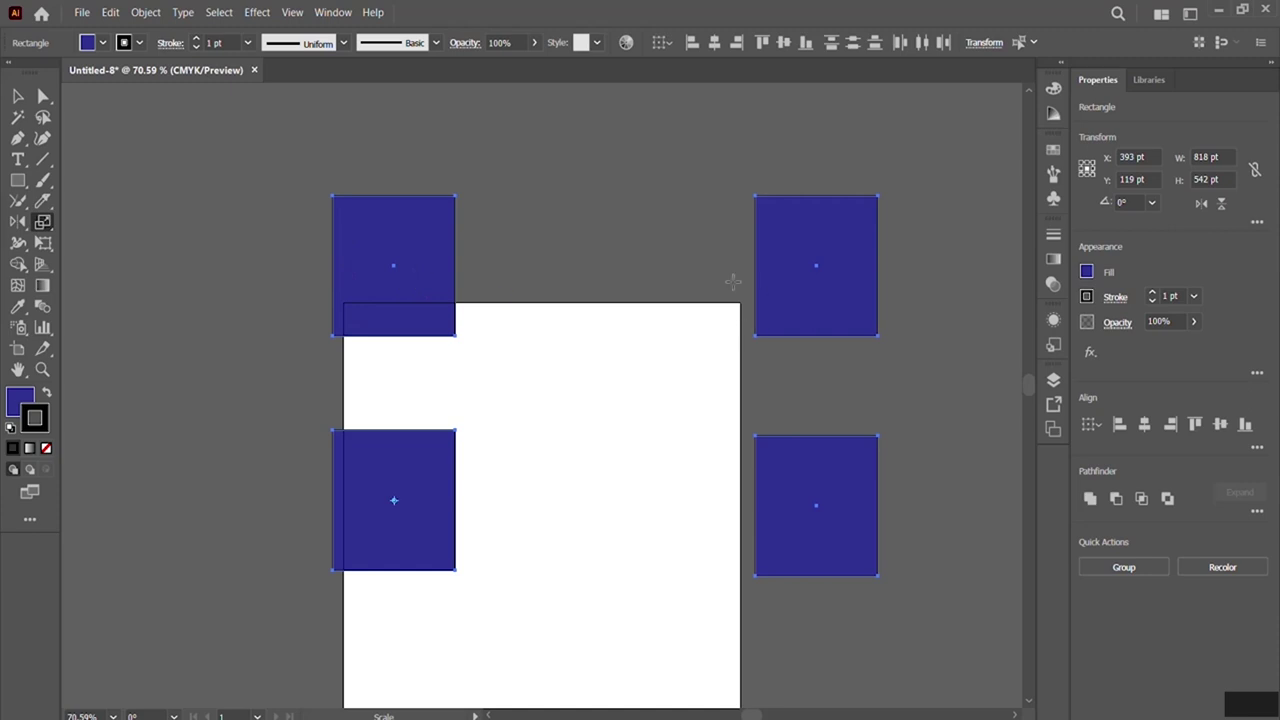
click(18, 96)
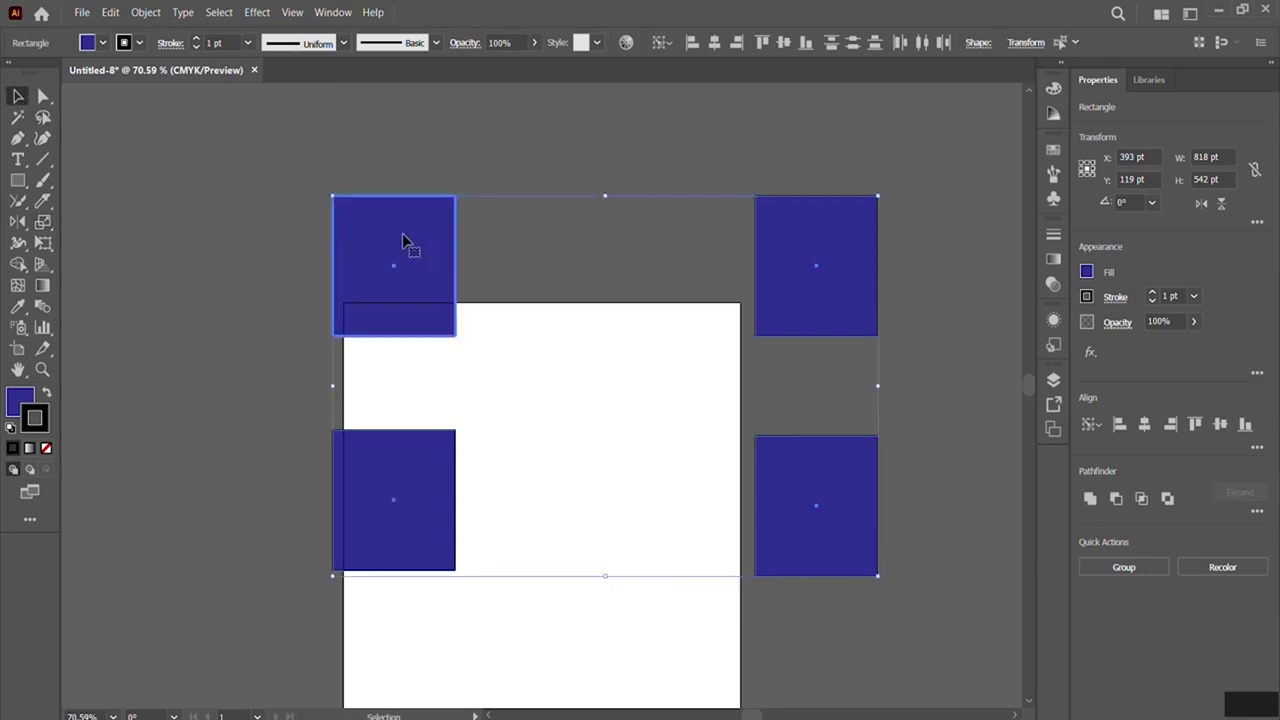
key(Delete)
drag(1028, 383, 1030, 395)
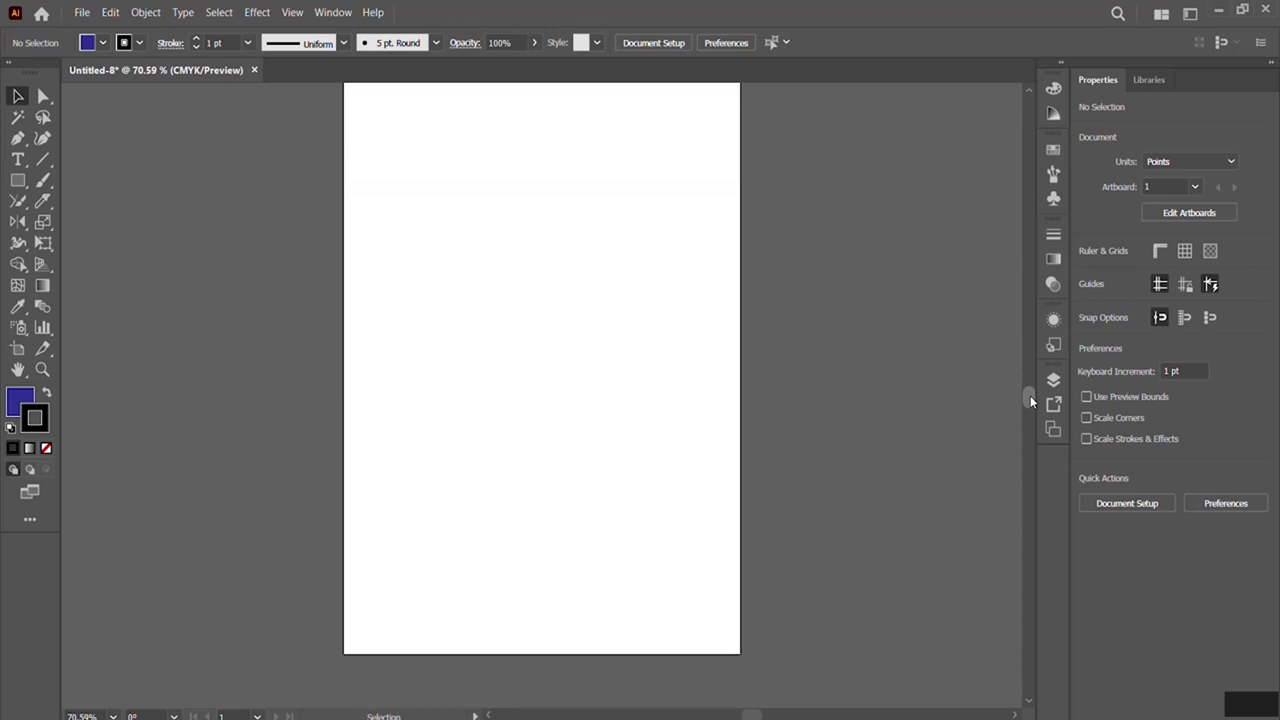
Draw a wide 316 by 90 pt blue rectangle near the middle of the artboard.
click(1029, 90)
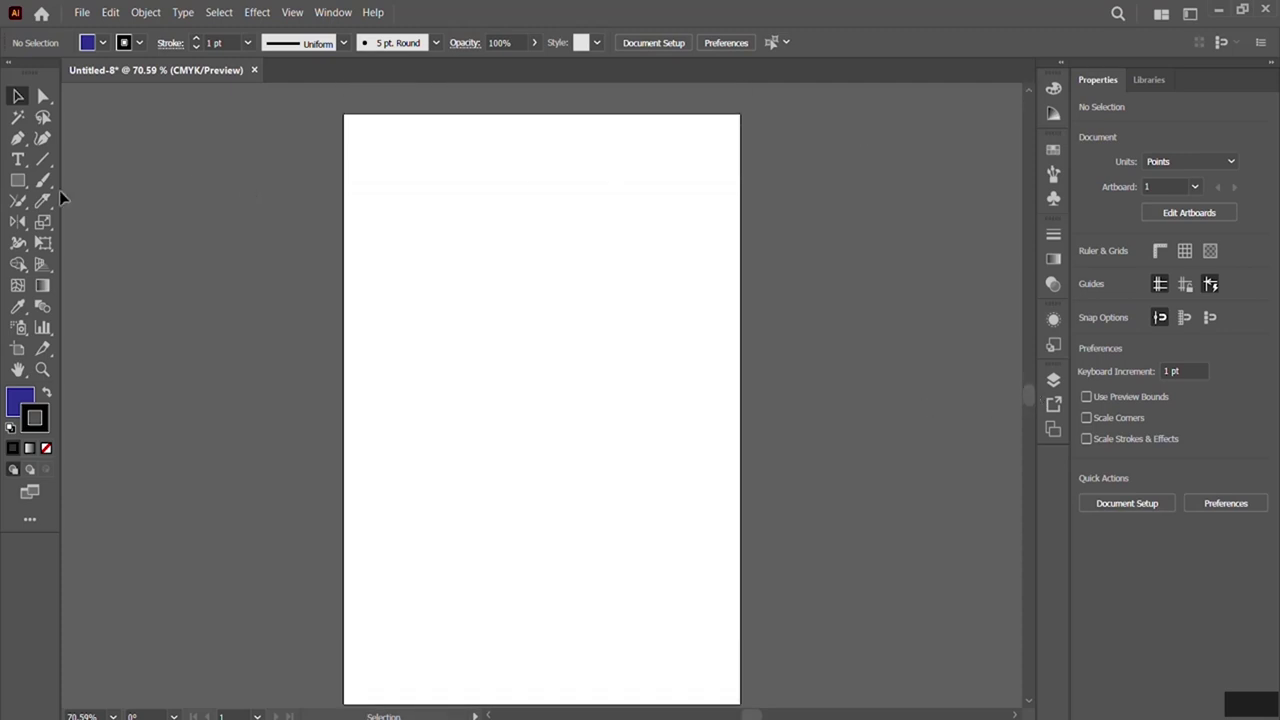
click(17, 182)
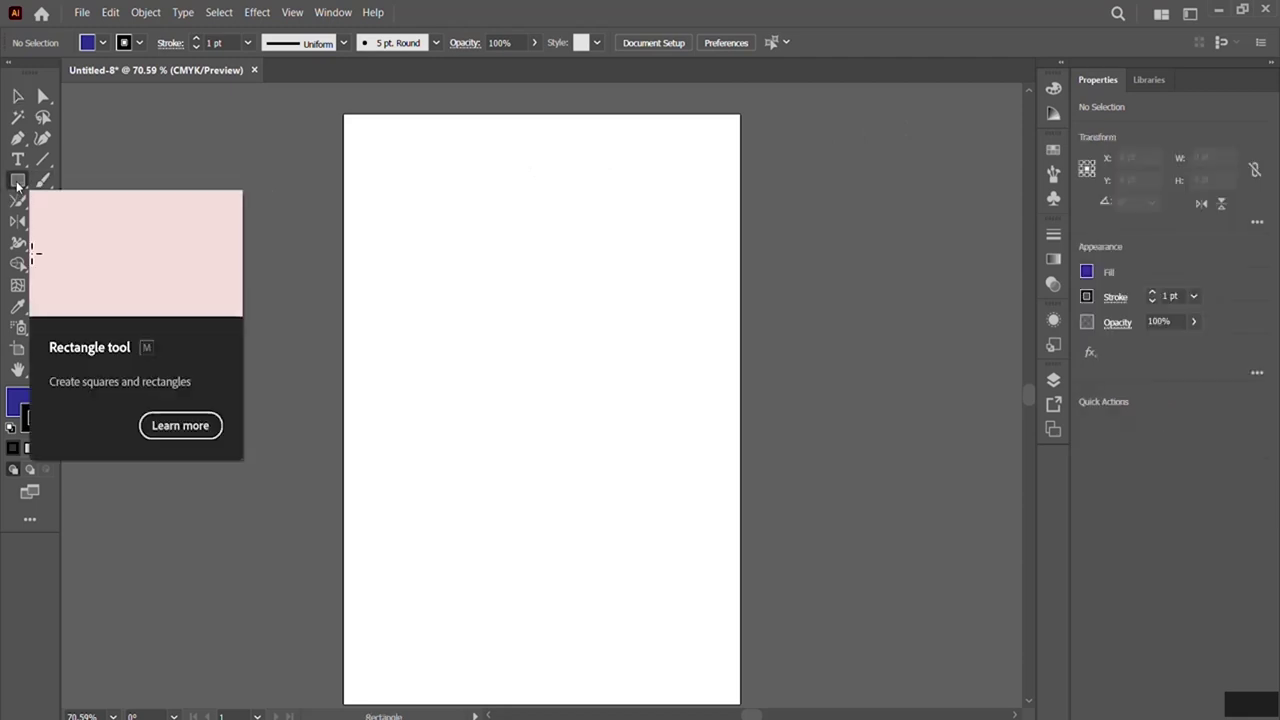
drag(444, 318, 656, 381)
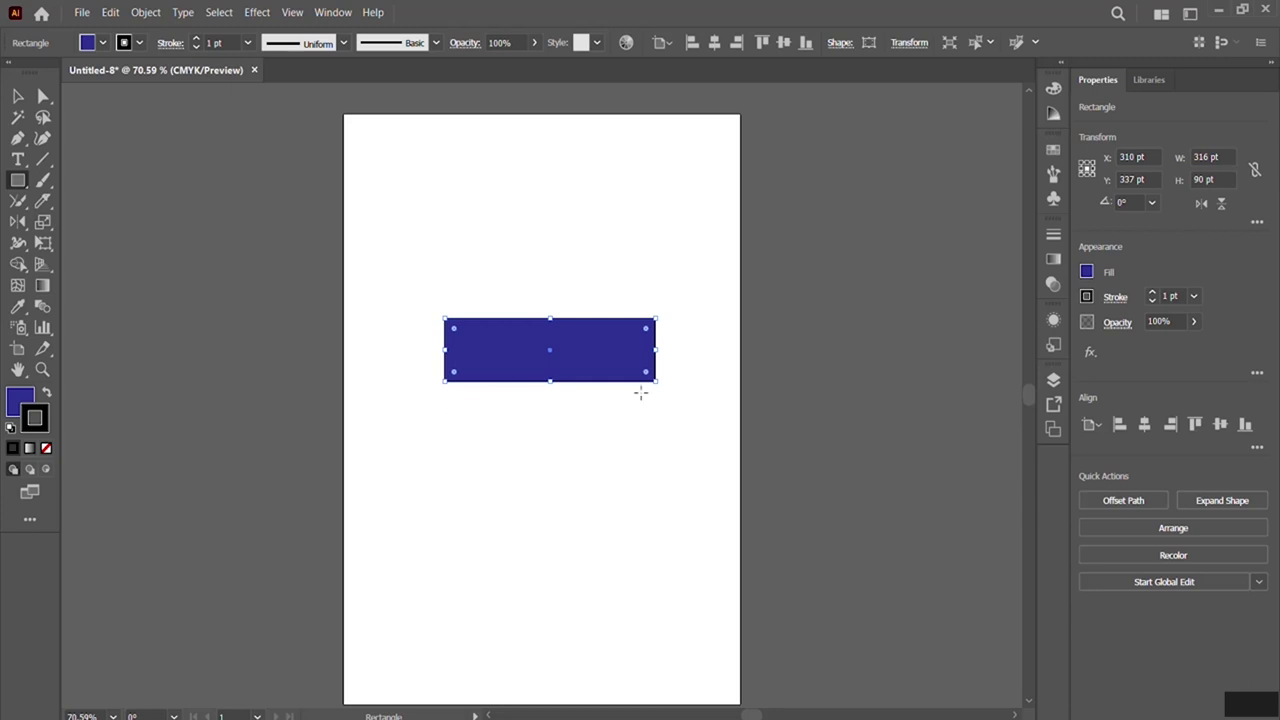
click(43, 244)
click(43, 223)
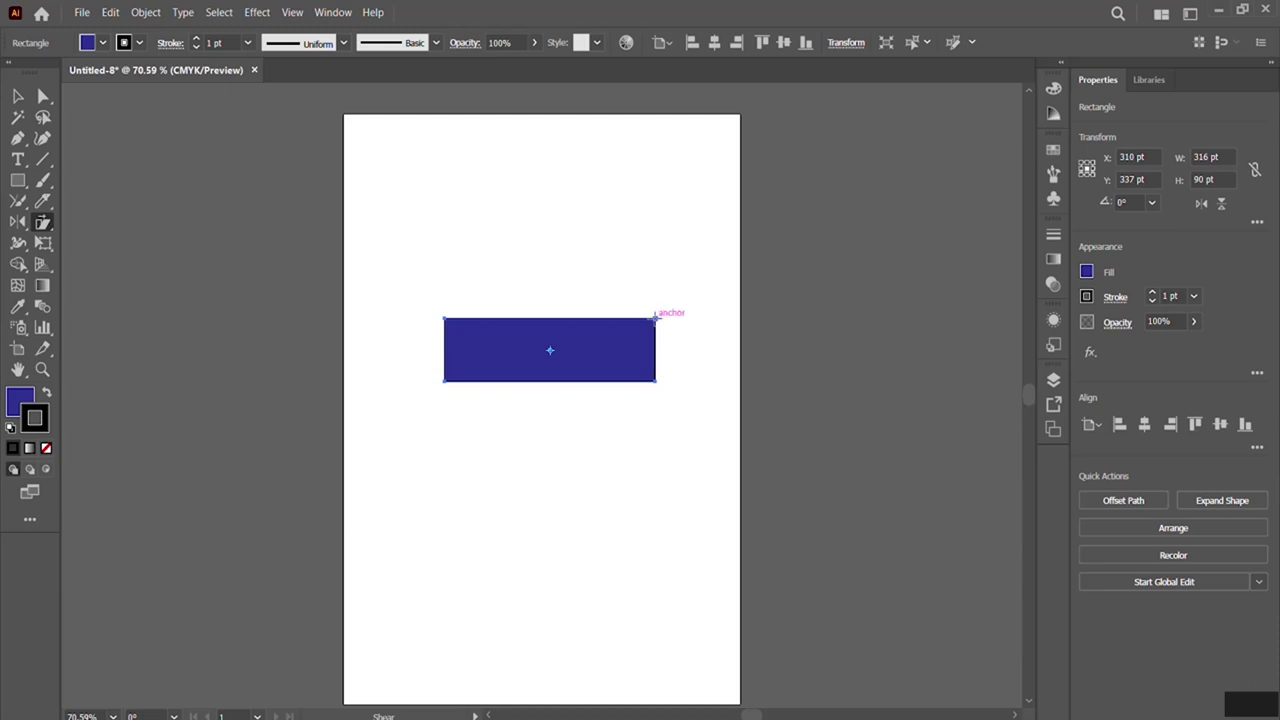
Shear the rectangle into a right-leaning parallelogram about 298 by 144 pt, then delete it.
drag(655, 316, 613, 428)
drag(487, 272, 511, 300)
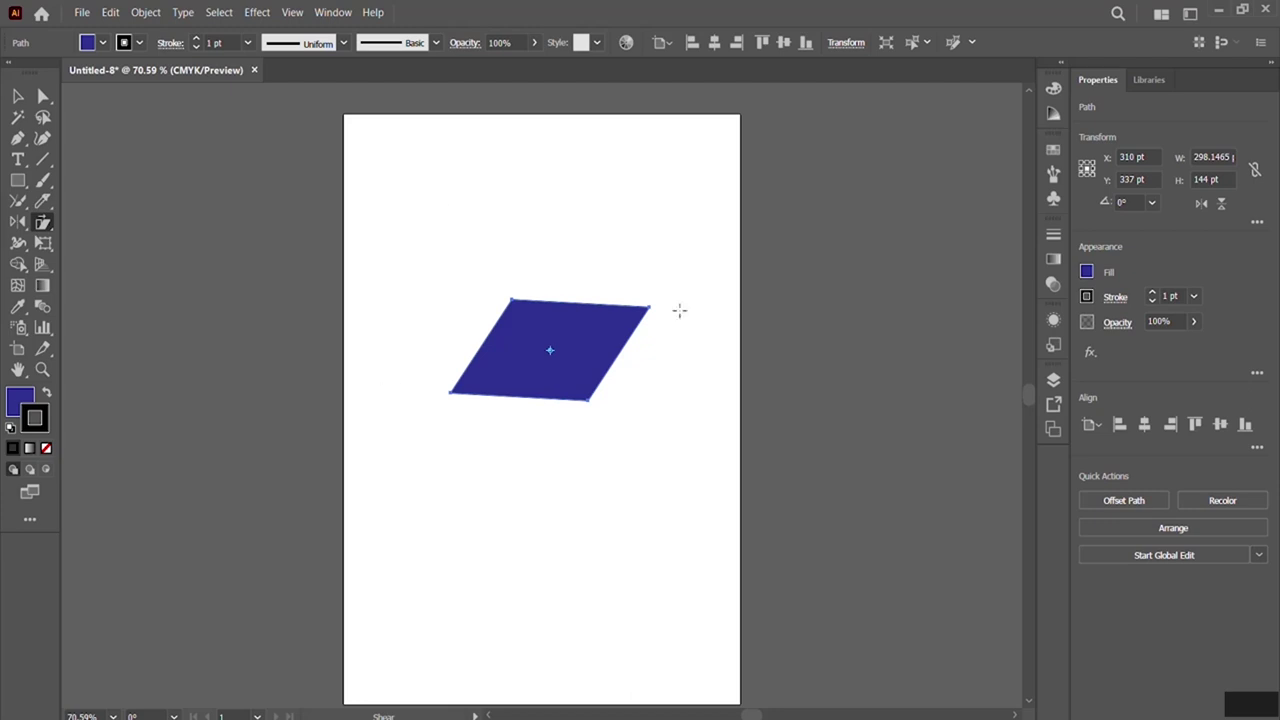
click(18, 96)
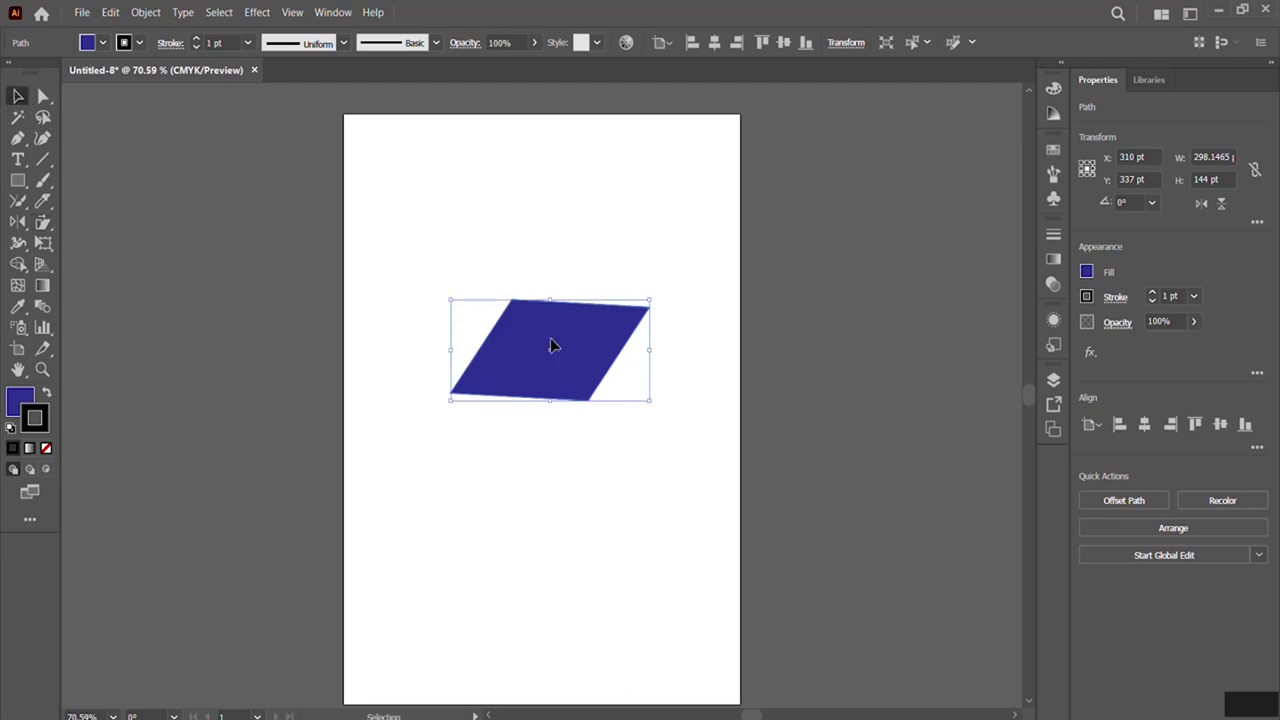
key(Delete)
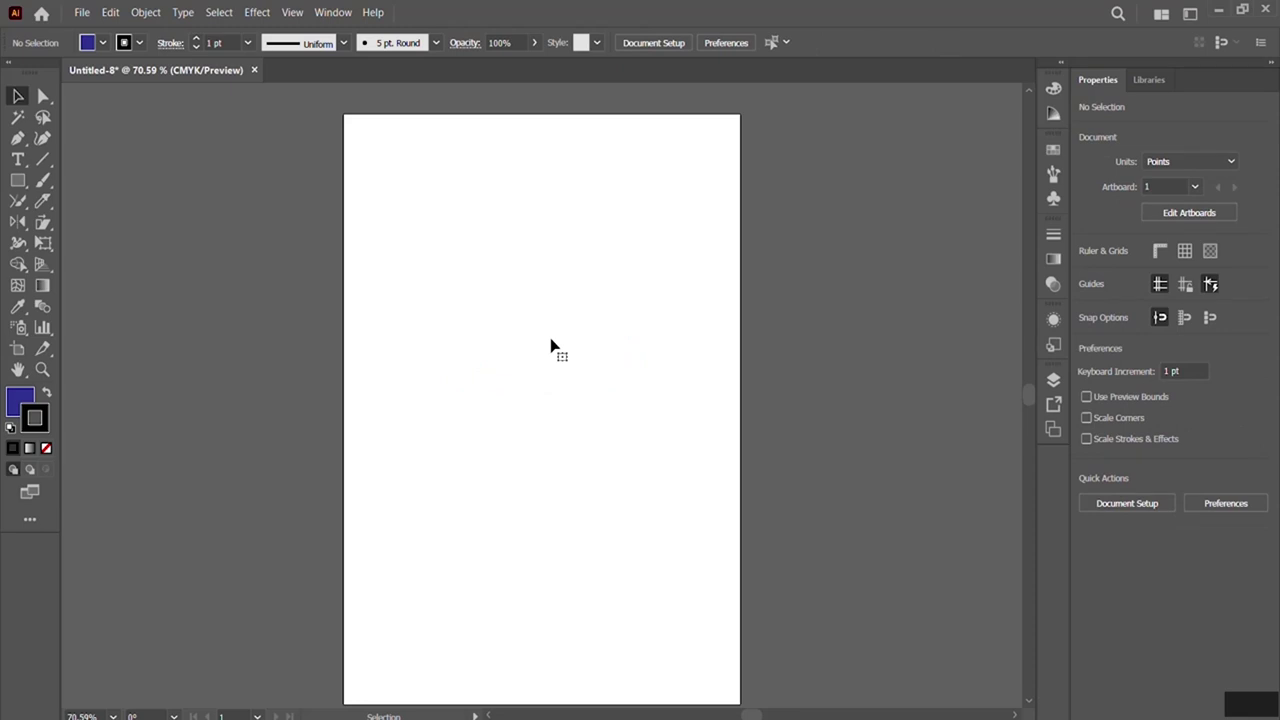
Draw a straight horizontal 425 pt line with a 1 pt stroke across the artboard.
click(43, 159)
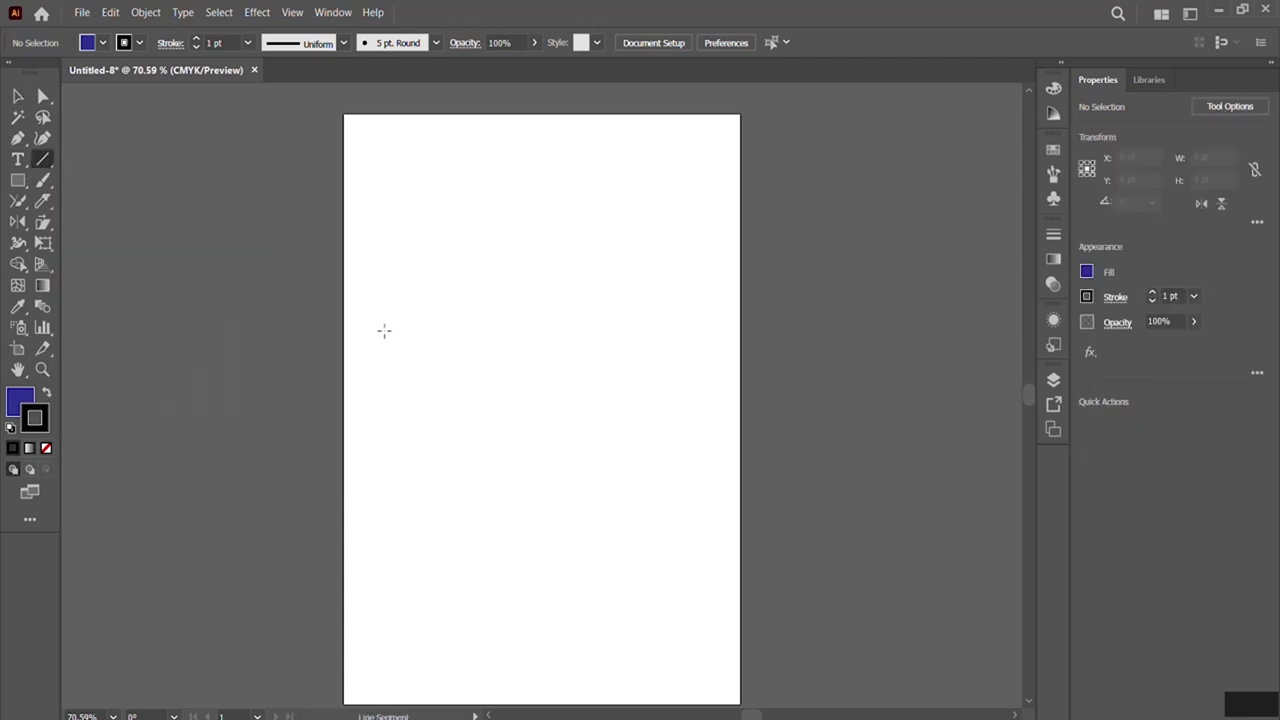
drag(384, 330, 668, 336)
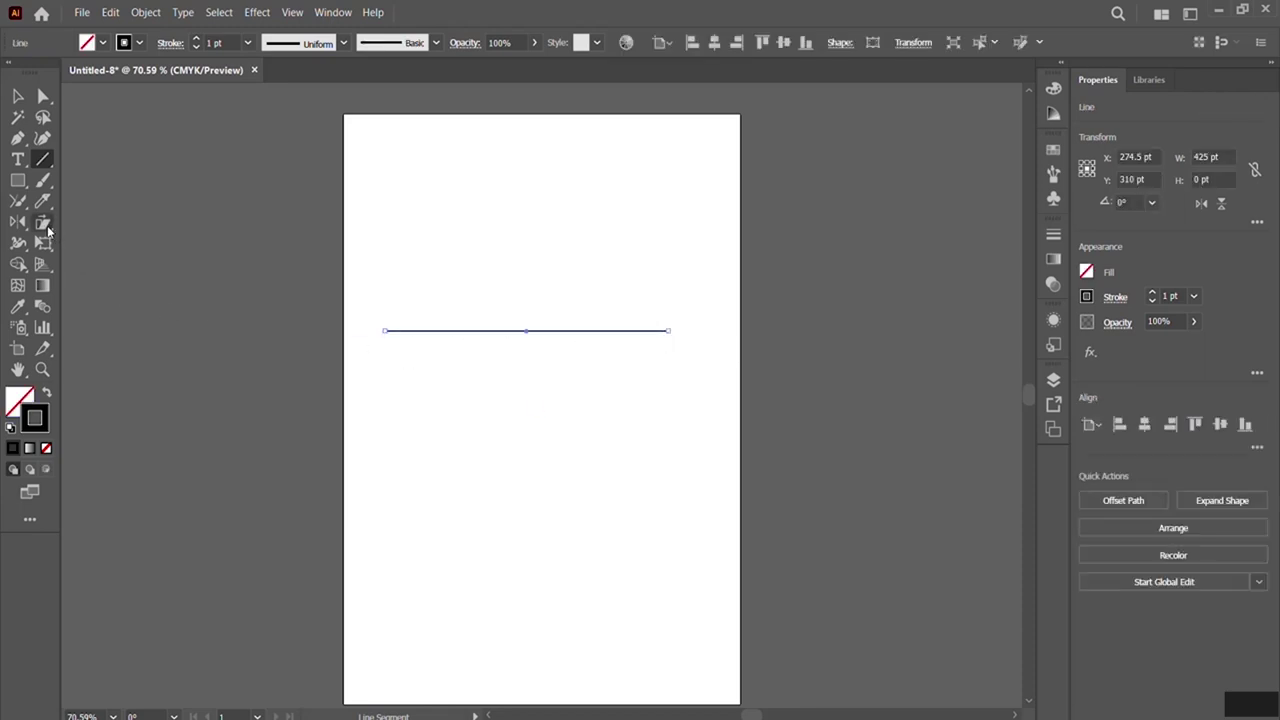
click(42, 224)
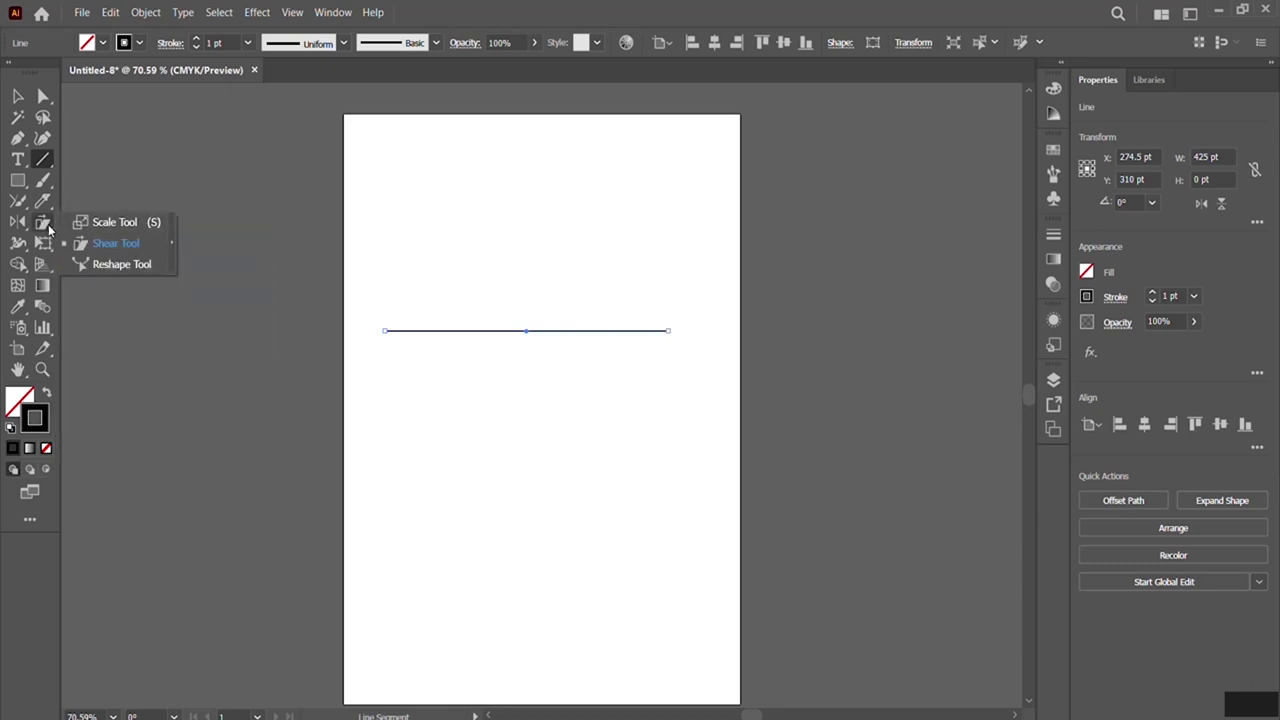
click(111, 265)
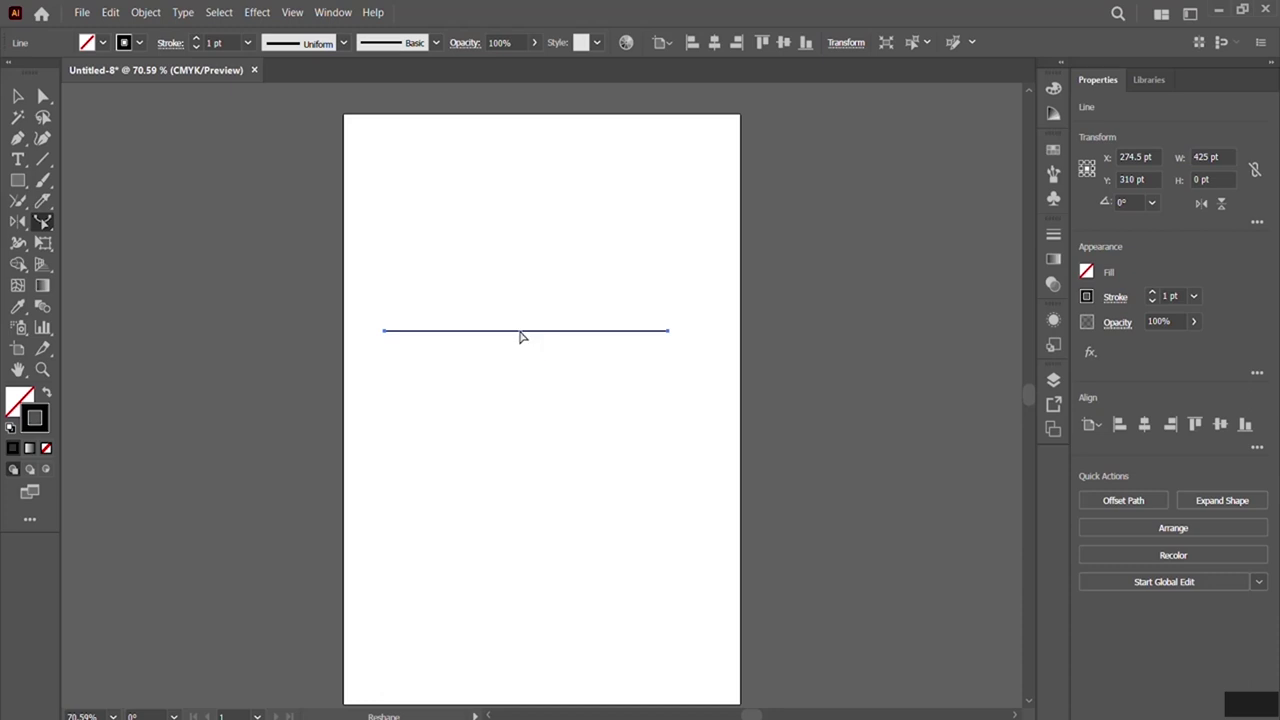
Pull points of the line with the Reshape tool to bend it into a deep curve.
drag(529, 340, 526, 382)
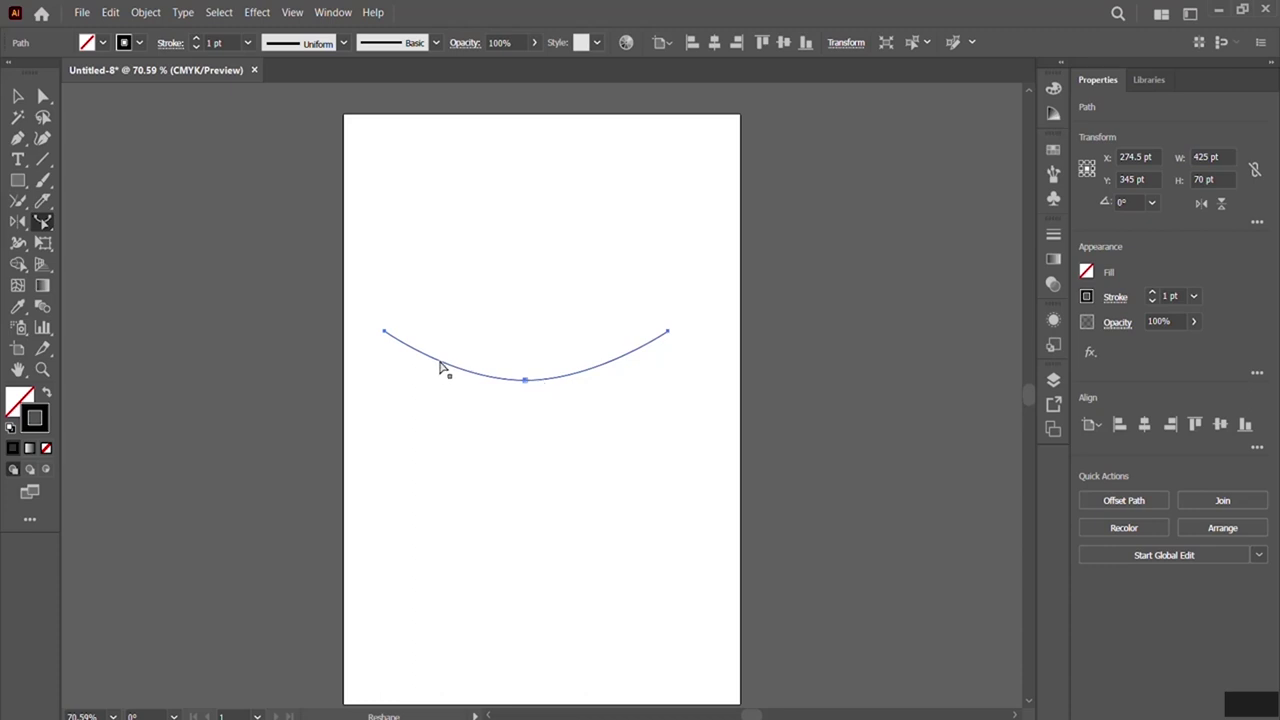
drag(440, 368, 416, 412)
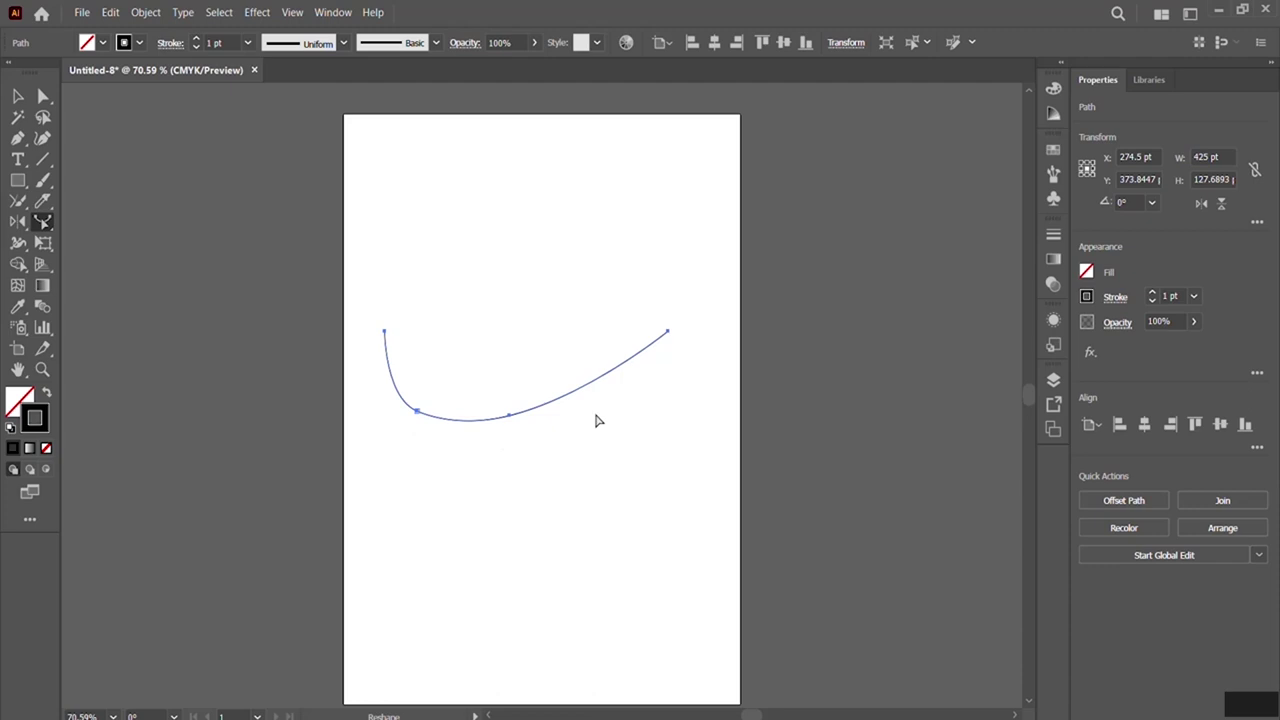
drag(603, 383, 643, 416)
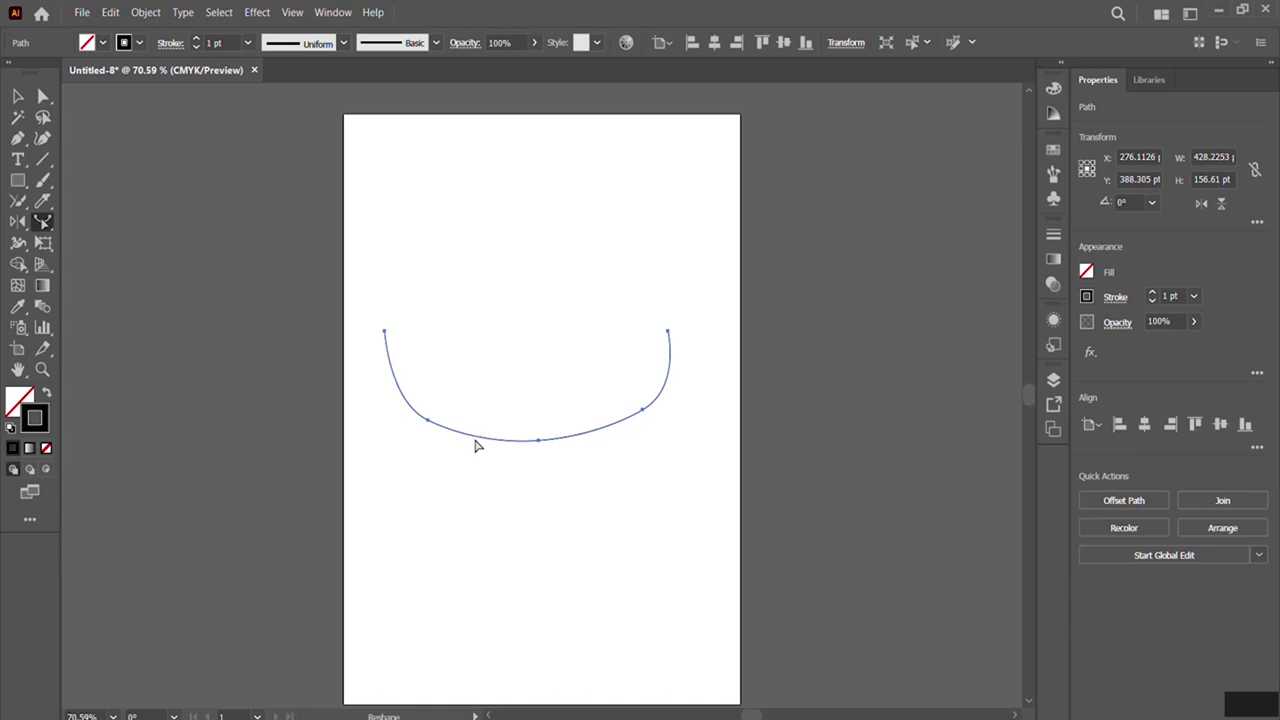
drag(476, 441, 458, 448)
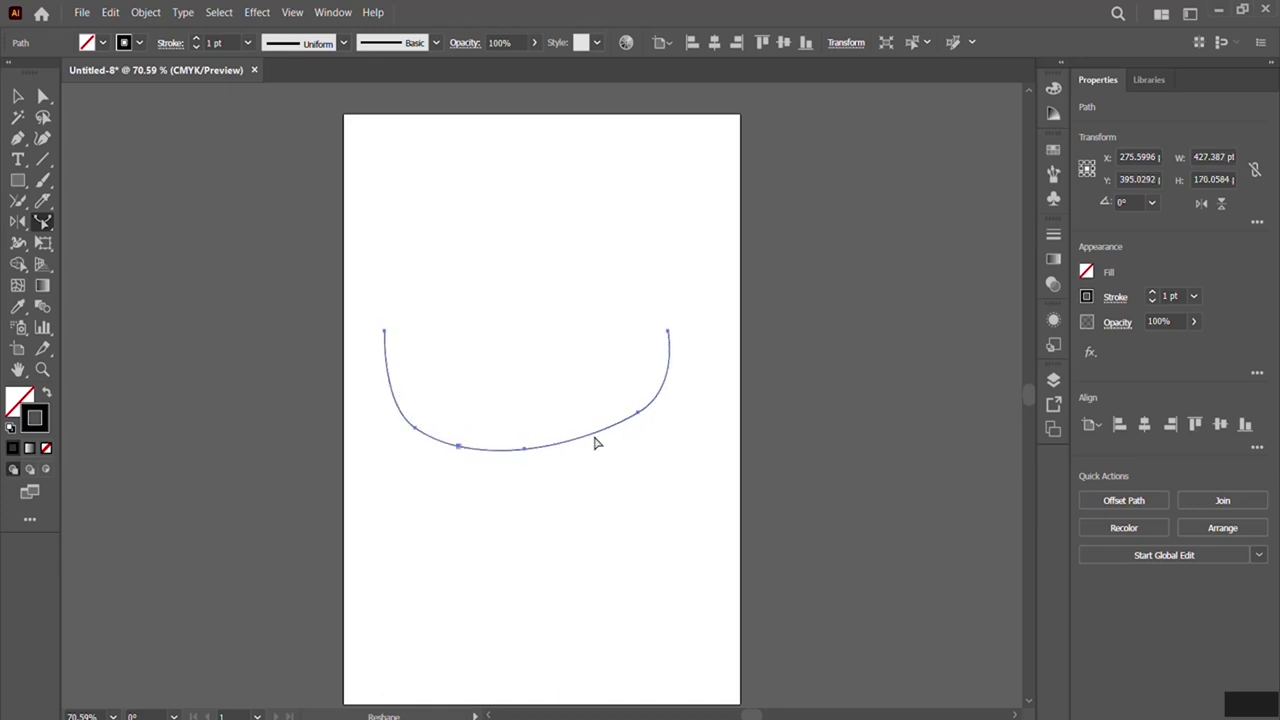
drag(594, 440, 597, 471)
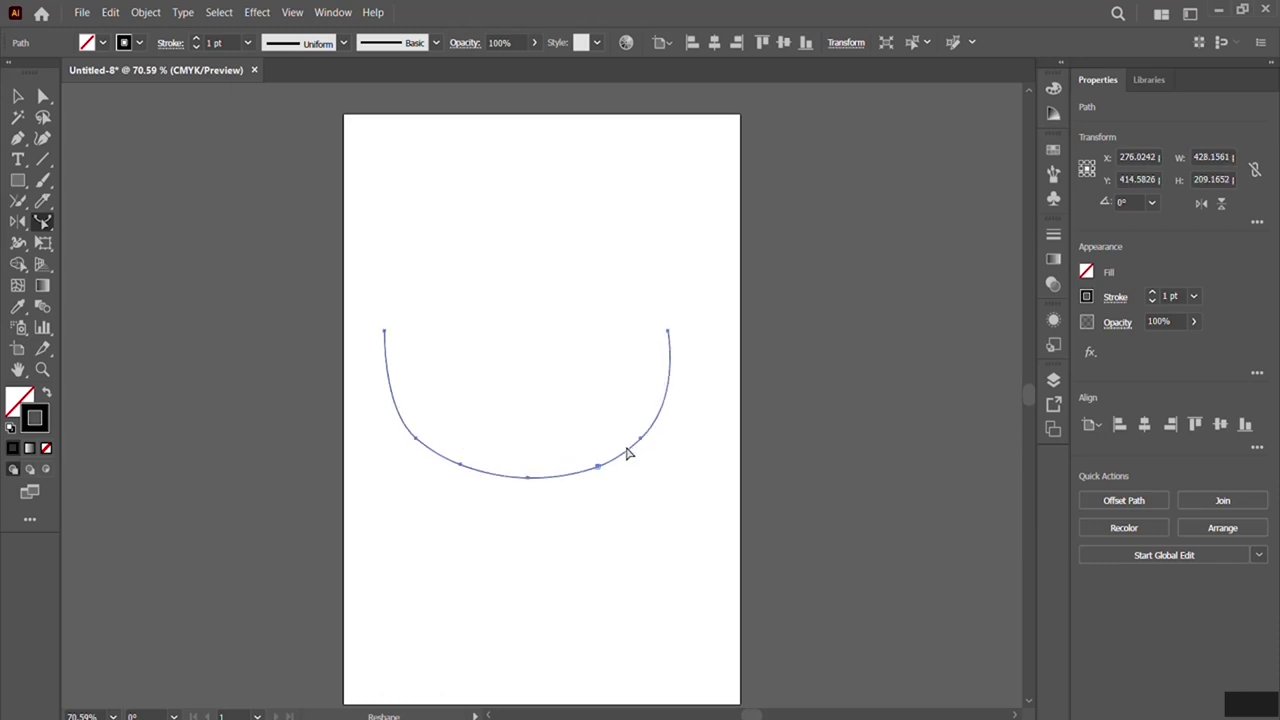
drag(437, 460, 428, 456)
drag(657, 428, 660, 423)
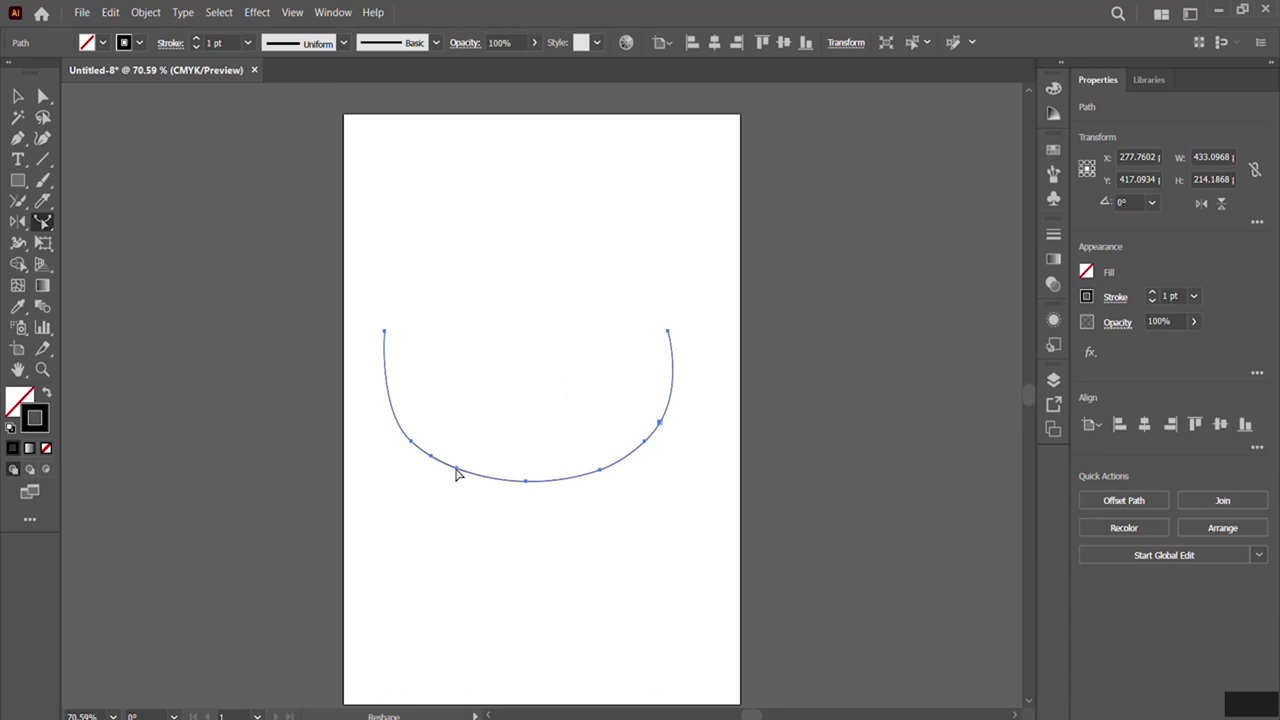
drag(456, 474, 457, 434)
drag(643, 436, 617, 411)
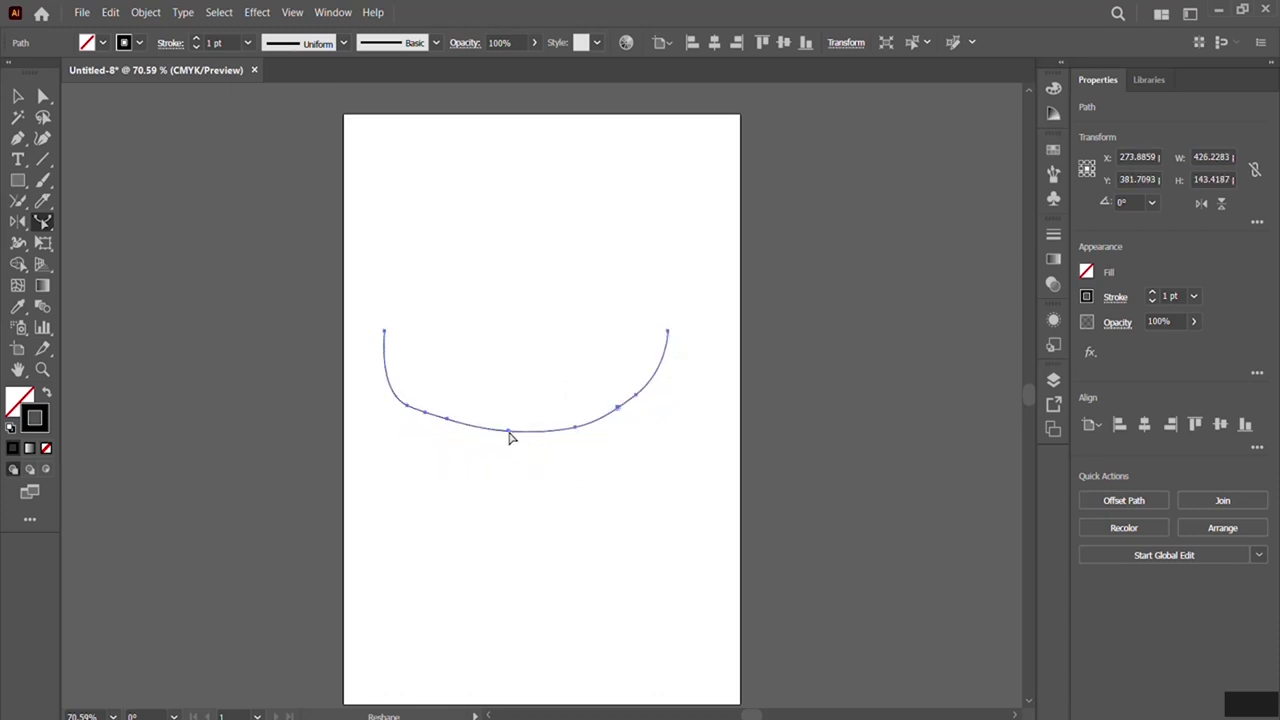
Lift the curve's bottom and sides up into a tall arch.
drag(507, 434, 459, 331)
drag(617, 373, 612, 330)
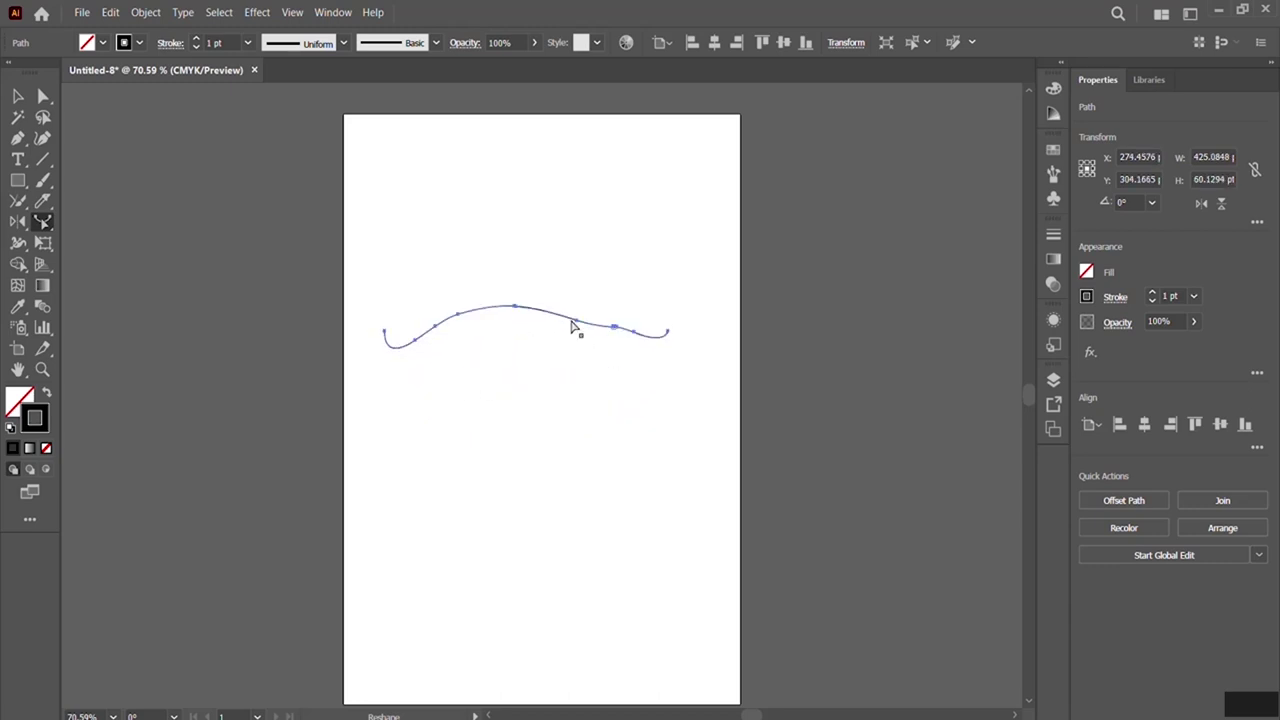
drag(513, 314, 530, 192)
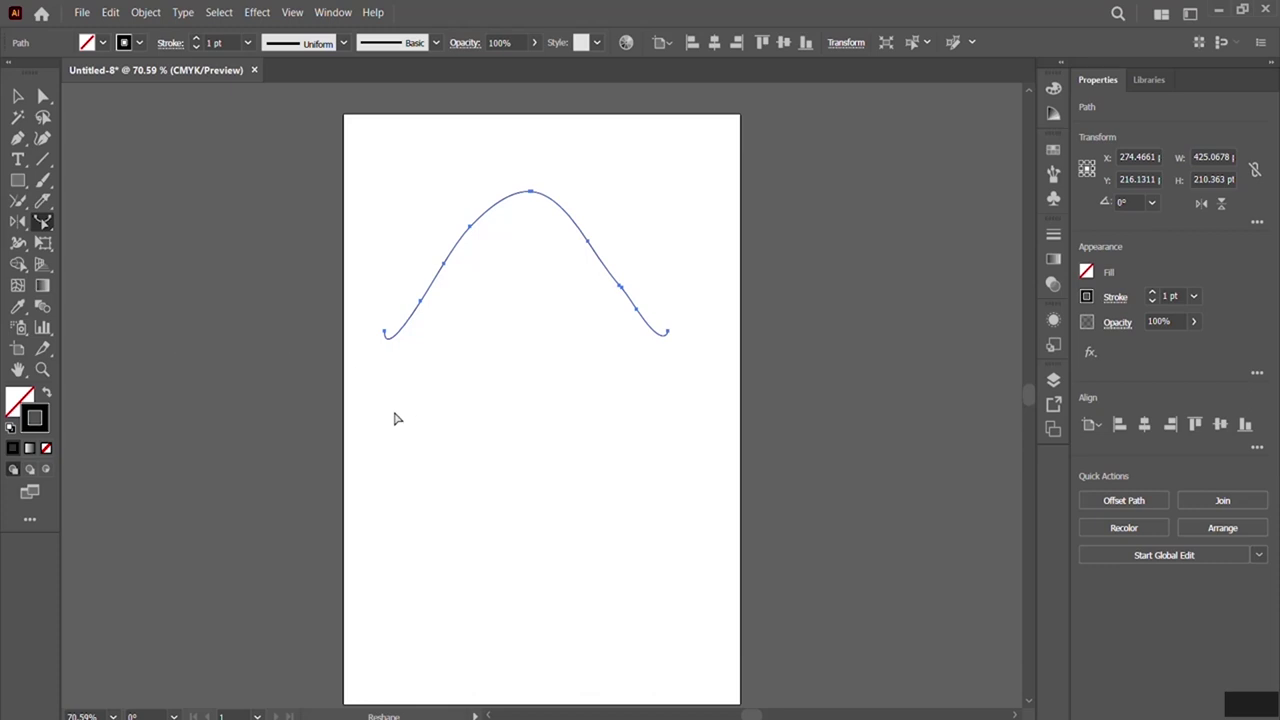
click(44, 224)
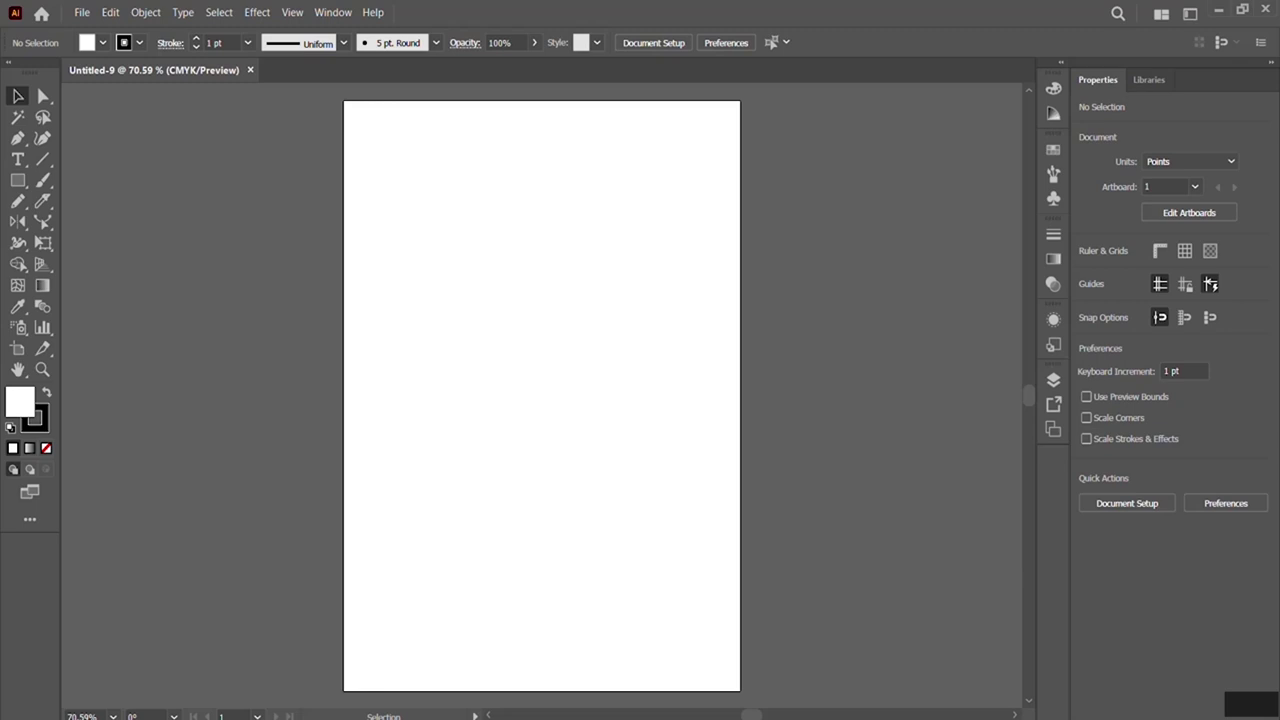
Draw a wavy Pencil stroke and raise its stroke weight to 43 pt.
click(18, 202)
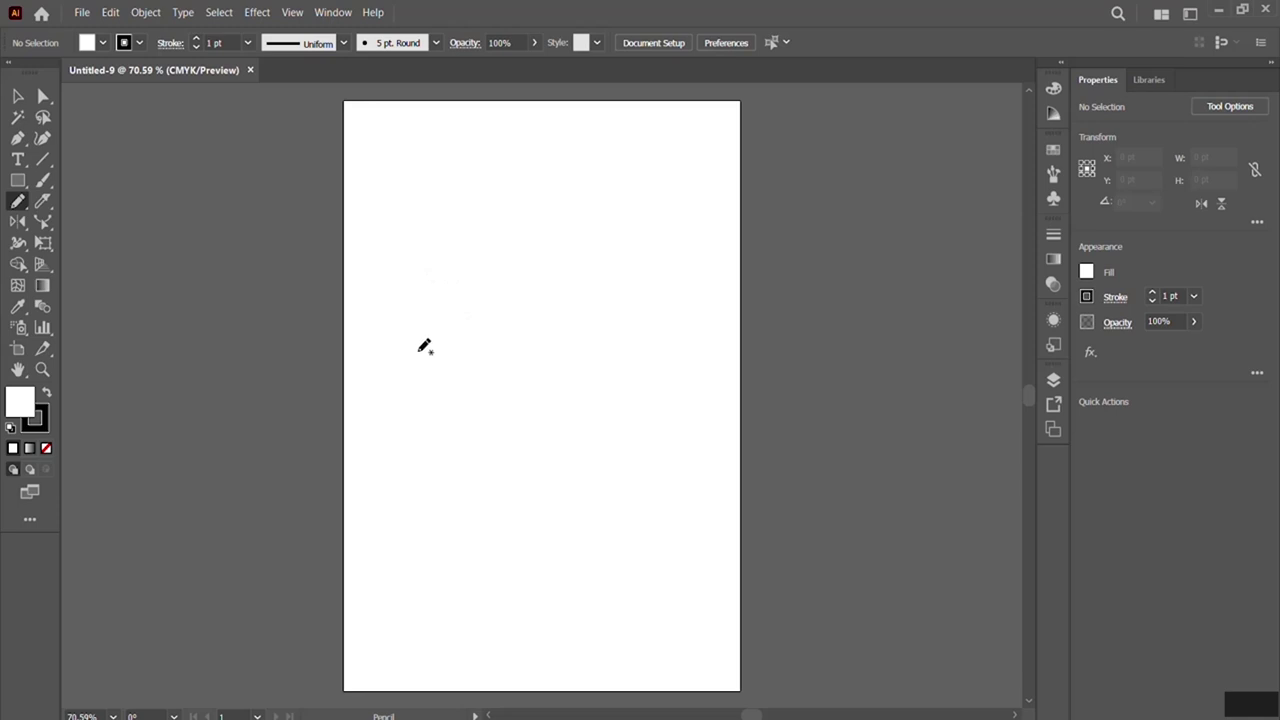
mouse_move(410, 341)
mouse_down()
mouse_move(468, 302)
mouse_move(533, 337)
mouse_move(574, 340)
mouse_move(623, 313)
mouse_move(649, 274)
mouse_up()
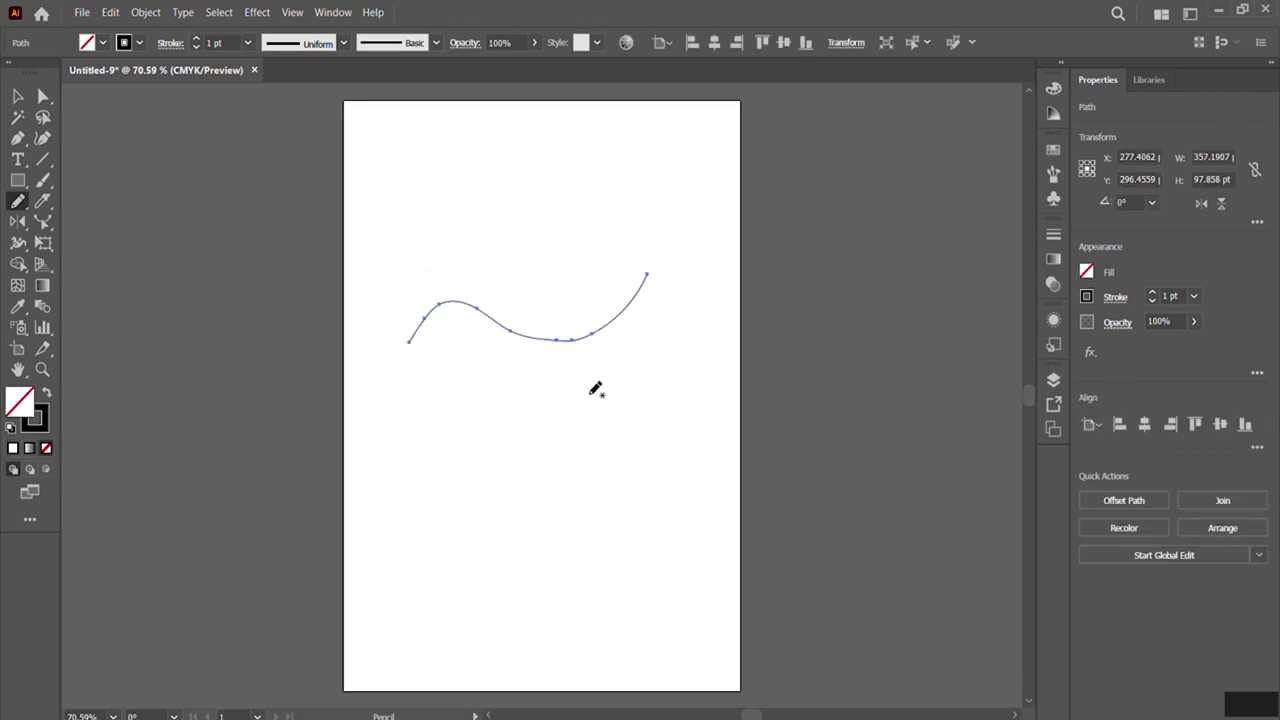
click(198, 40)
click(198, 40)
click(198, 40)
click(198, 40)
click(198, 41)
click(198, 41)
click(198, 41)
click(198, 41)
click(198, 41)
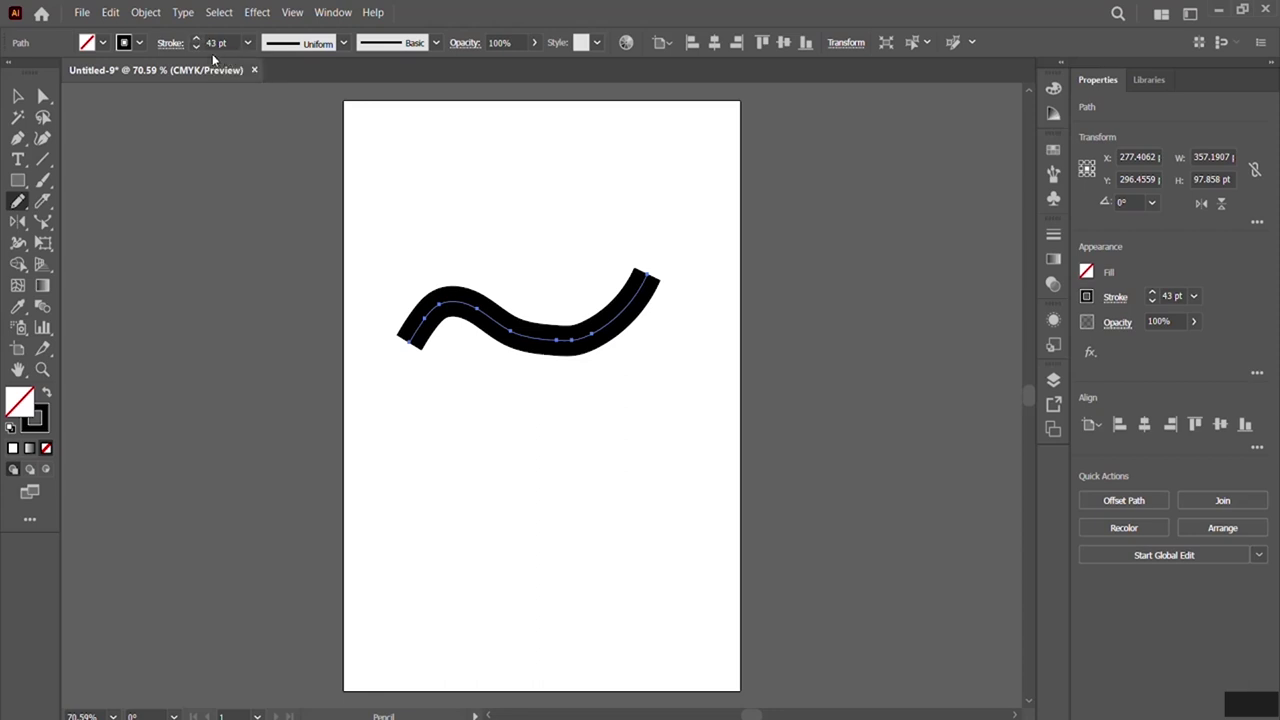
Set the stroke colour to dark green from the Stroke swatches.
click(139, 44)
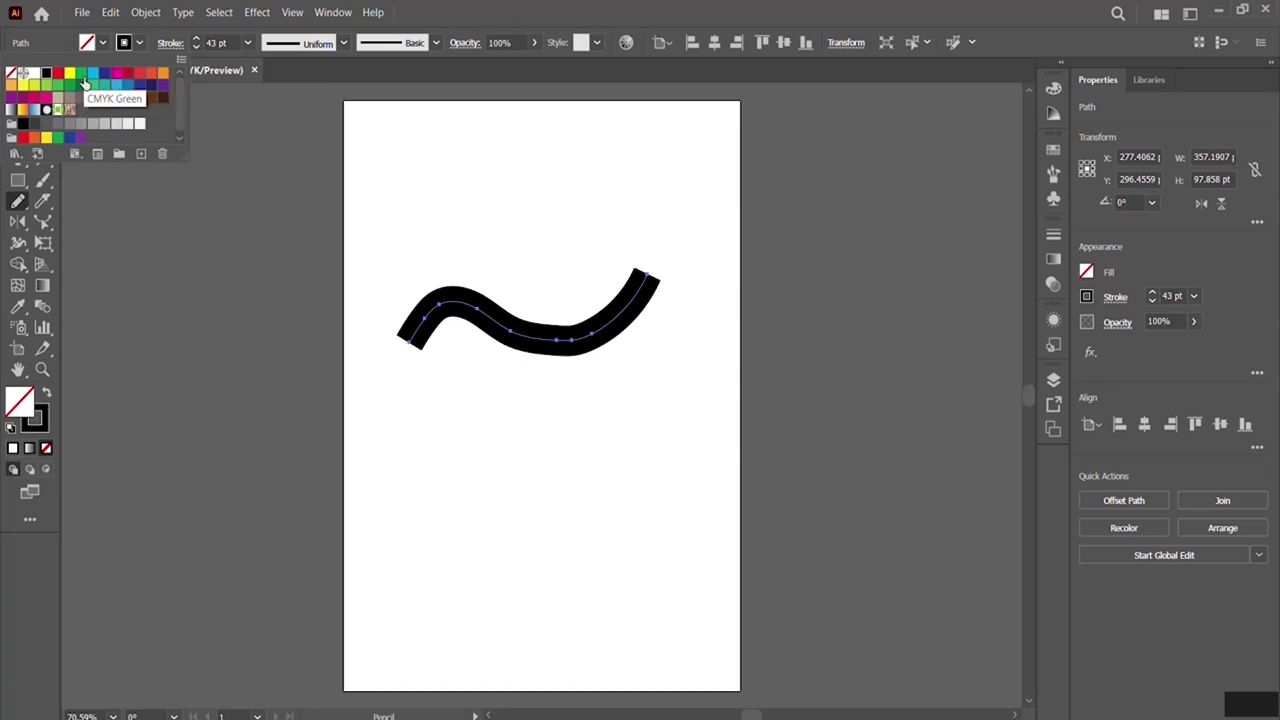
click(82, 74)
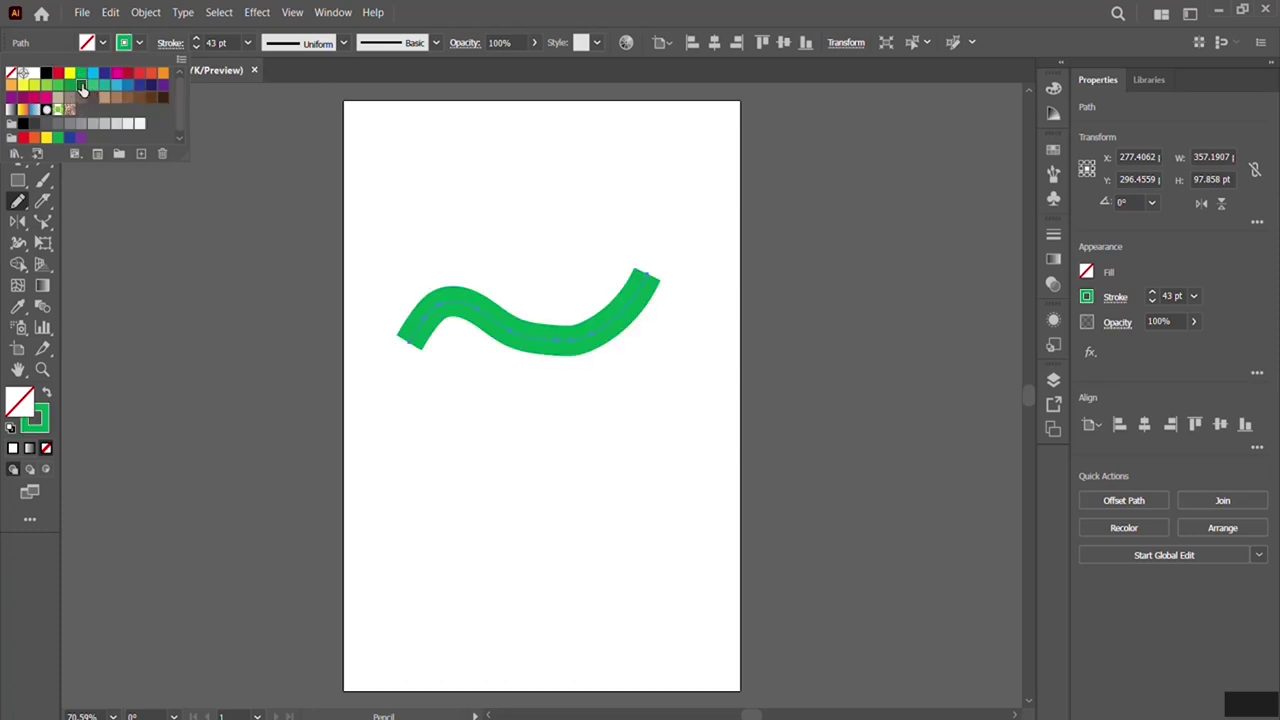
click(82, 85)
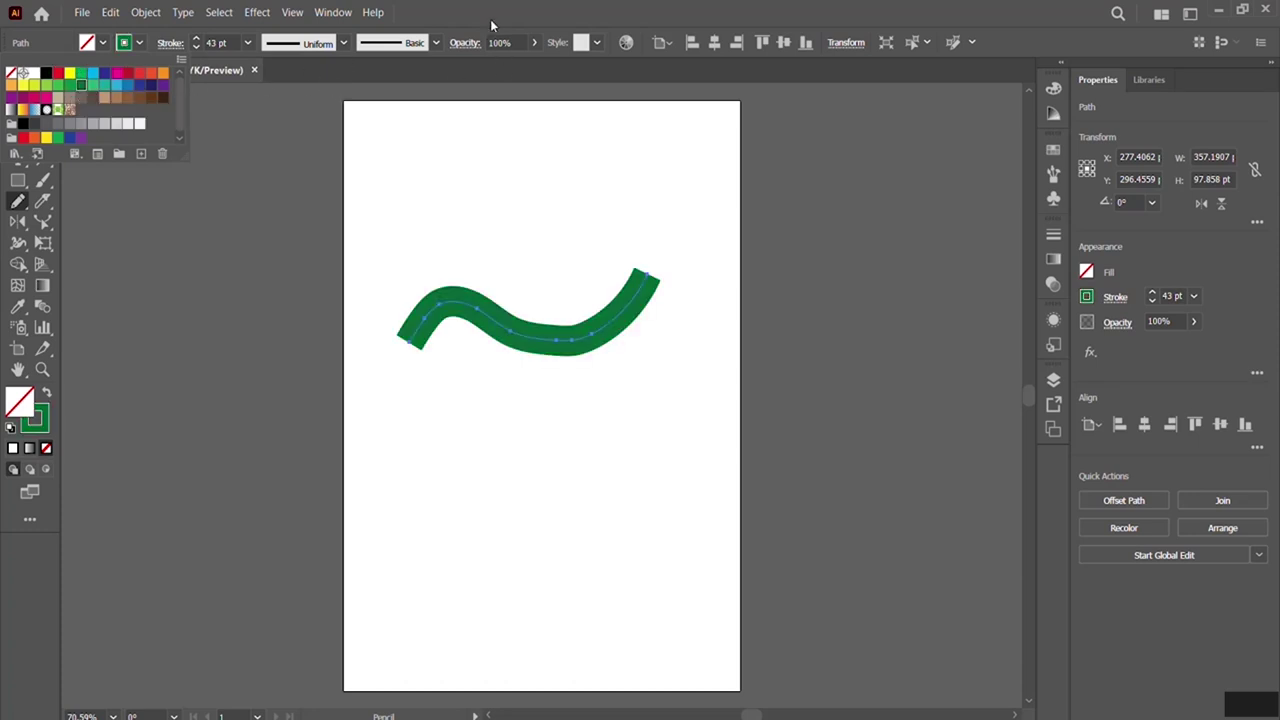
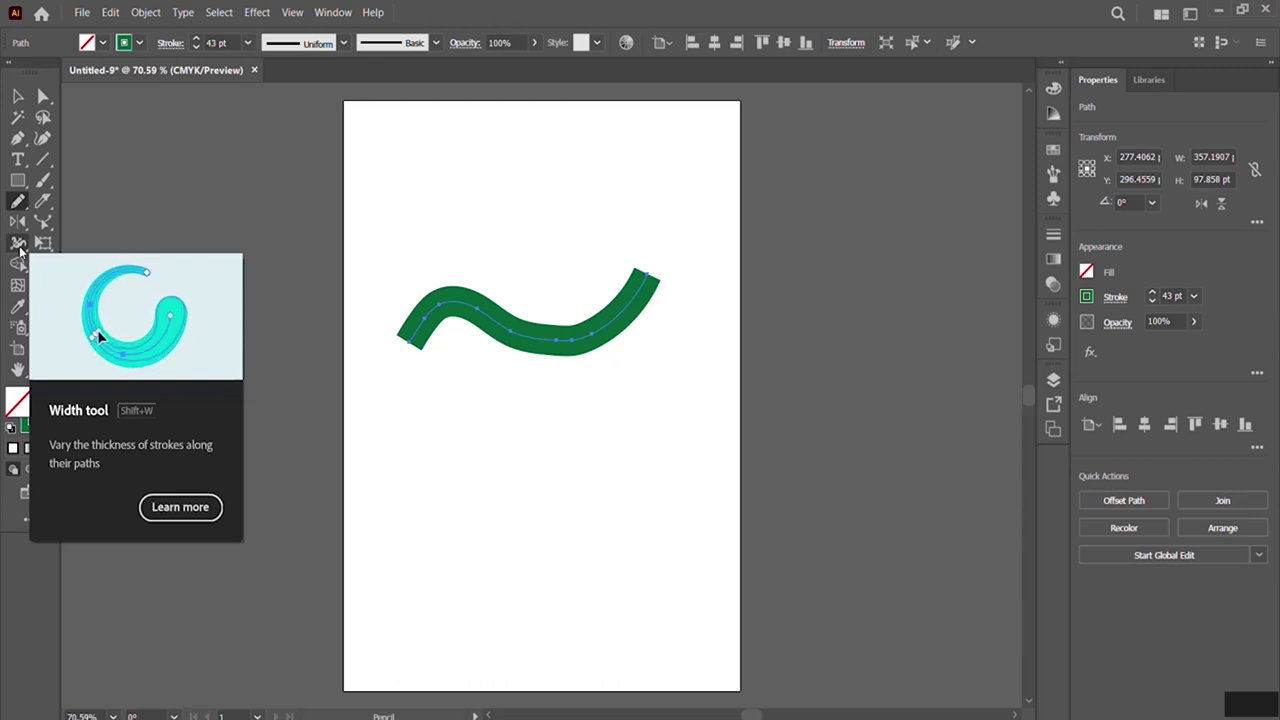
Add a width point at the middle of the green wavy stroke and widen it there.
click(19, 245)
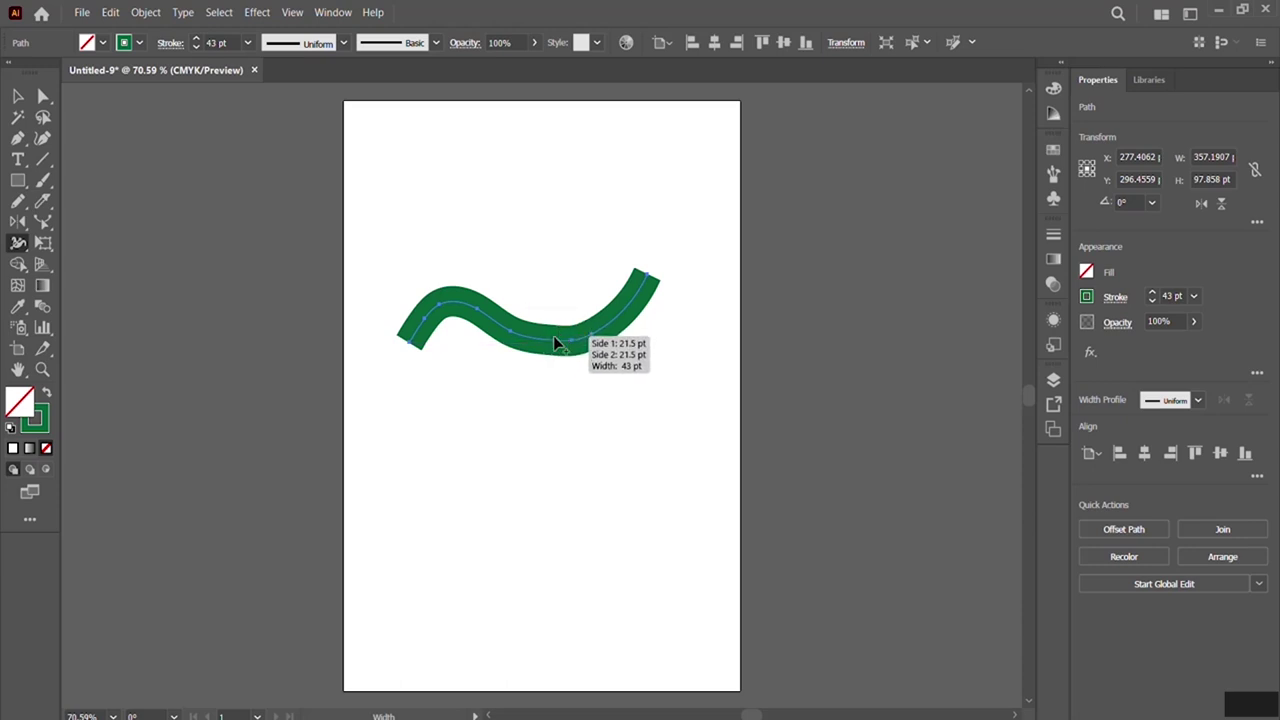
drag(560, 345, 559, 374)
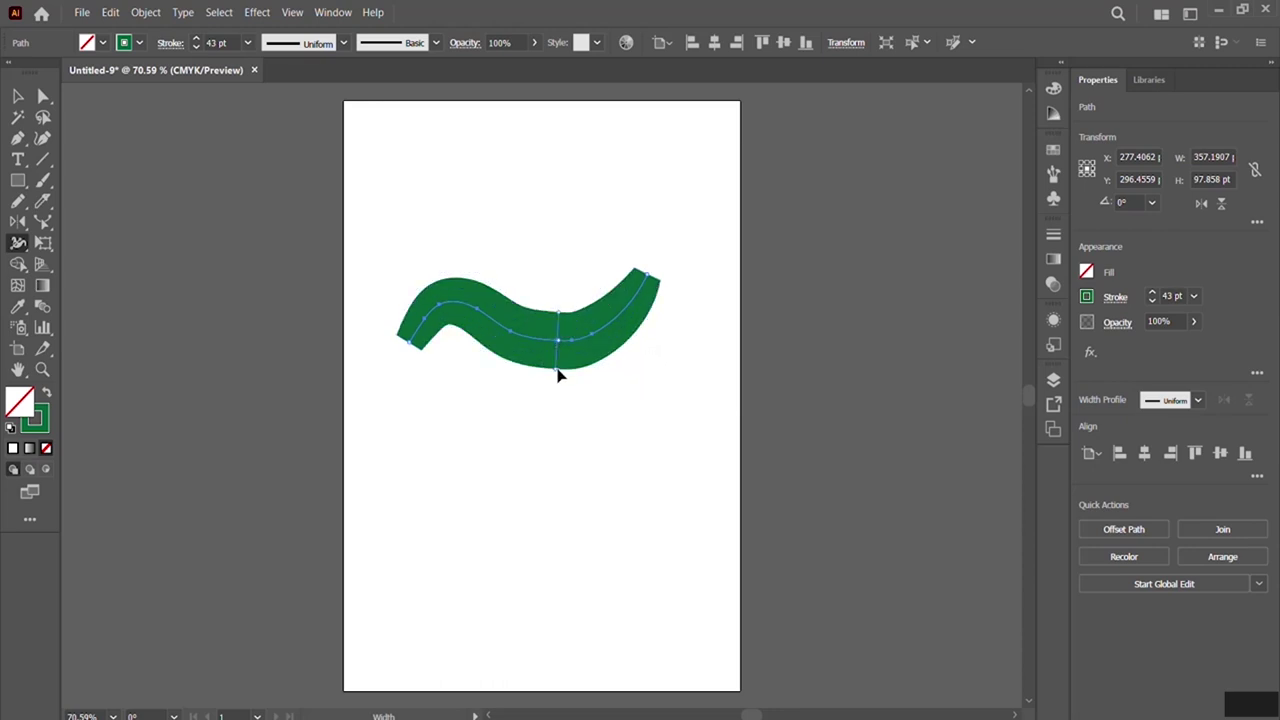
mouse_move(559, 314)
mouse_down()
mouse_move(560, 340)
mouse_move(560, 325)
mouse_up()
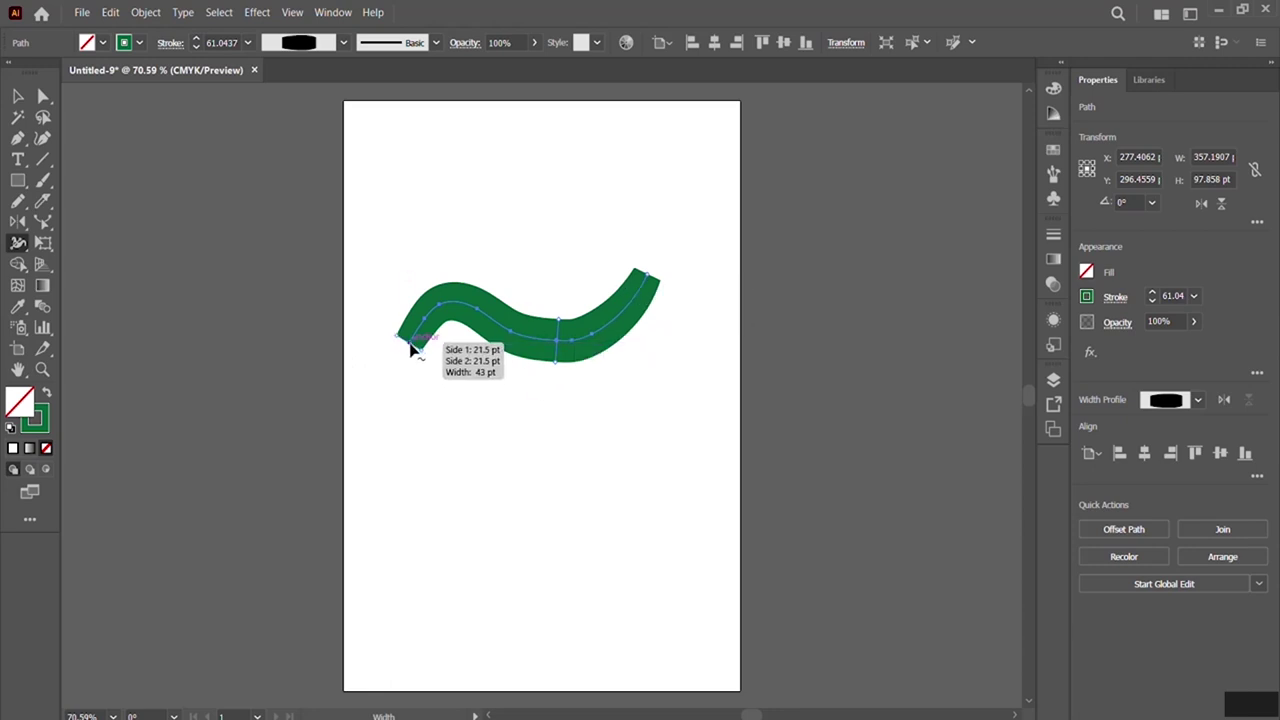
Taper the green stroke's left end to a point, reshape its right end, and narrow the middle.
mouse_move(425, 332)
mouse_down()
mouse_move(411, 328)
mouse_move(409, 342)
mouse_move(420, 268)
mouse_move(414, 344)
mouse_up()
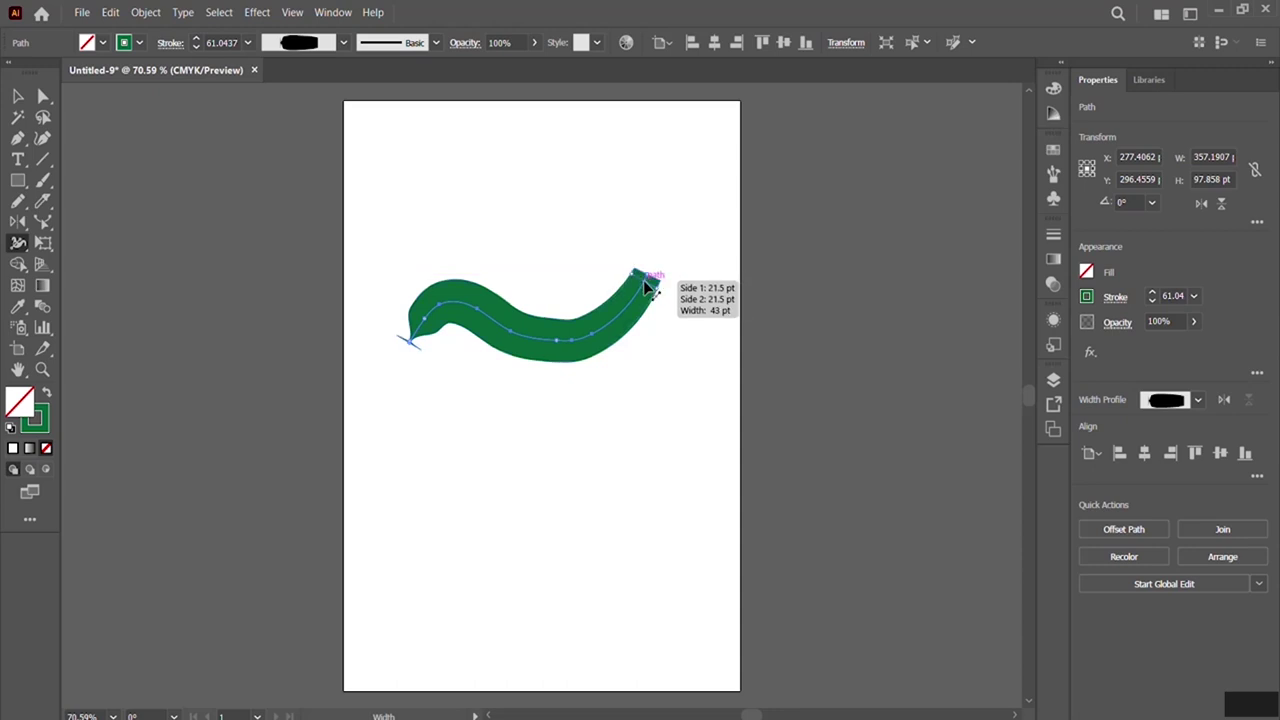
mouse_move(651, 280)
mouse_down()
mouse_move(634, 294)
mouse_move(641, 271)
mouse_move(623, 264)
mouse_move(644, 300)
mouse_up()
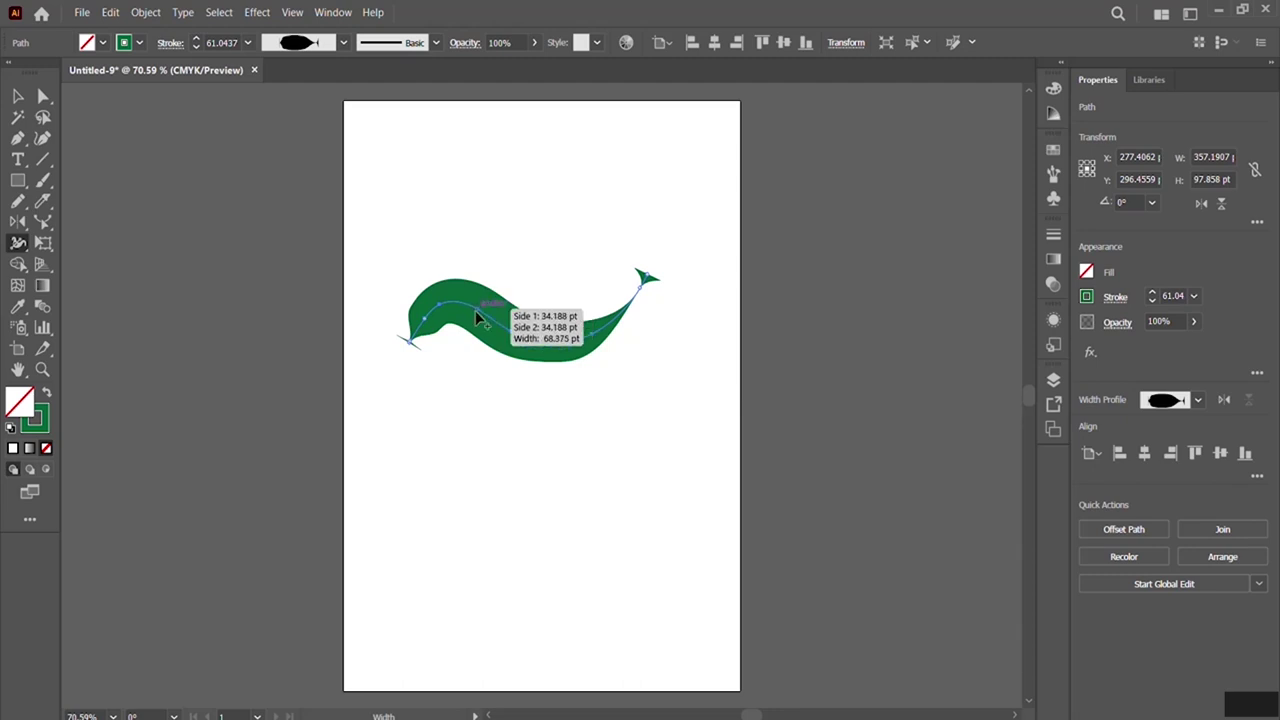
mouse_move(475, 310)
mouse_down()
mouse_move(476, 335)
mouse_move(537, 347)
mouse_move(538, 362)
mouse_up()
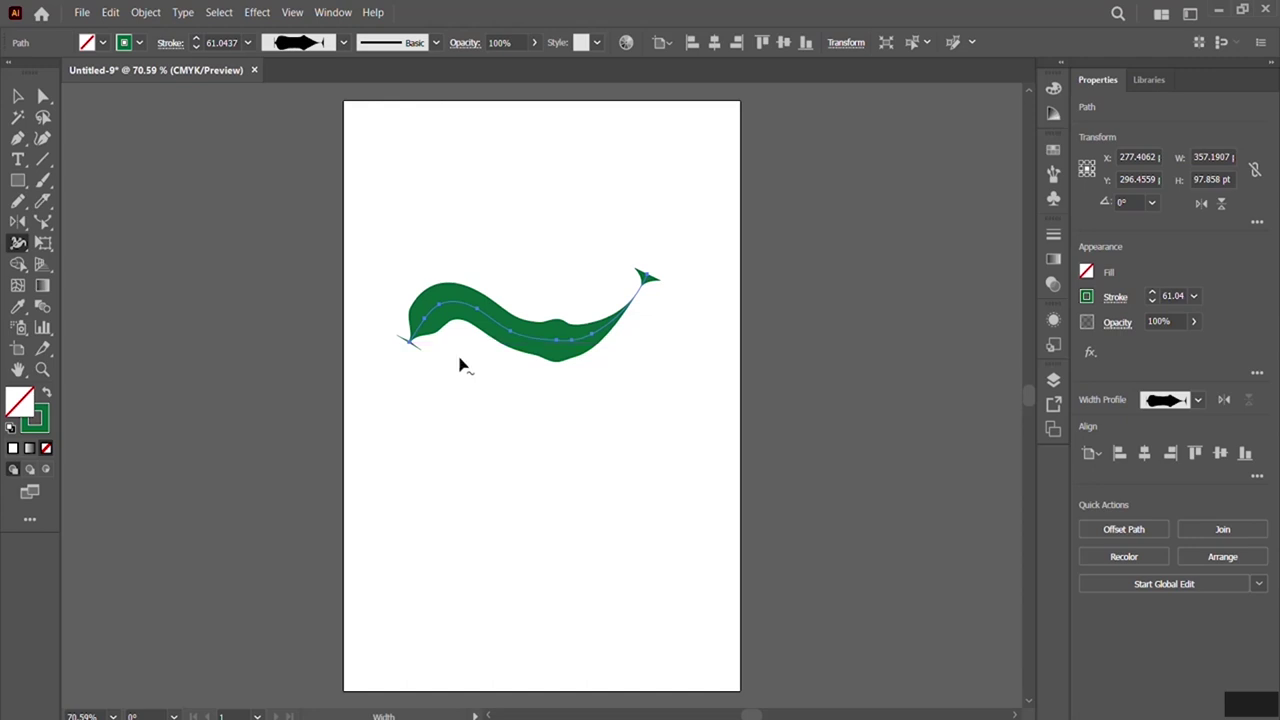
click(17, 246)
Delete the green path and draw a 310 × 196 pt rectangle filled dark blue.
key(v)
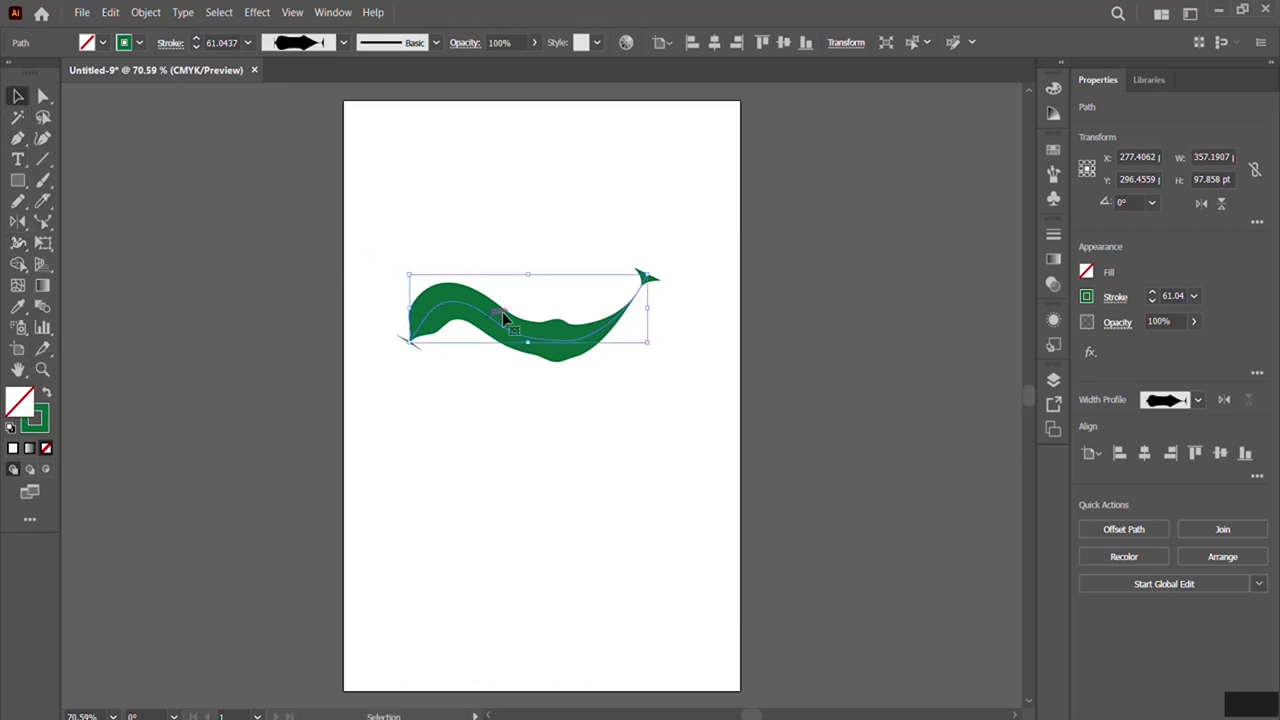
key(Delete)
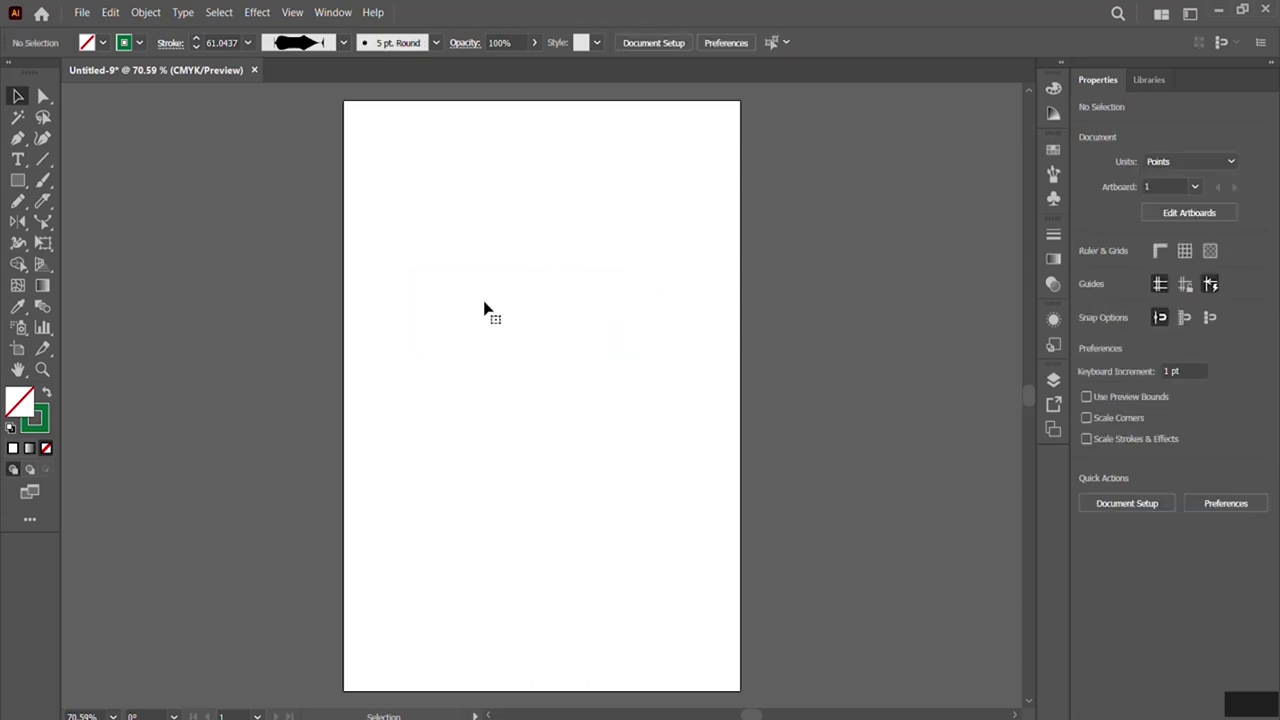
click(18, 183)
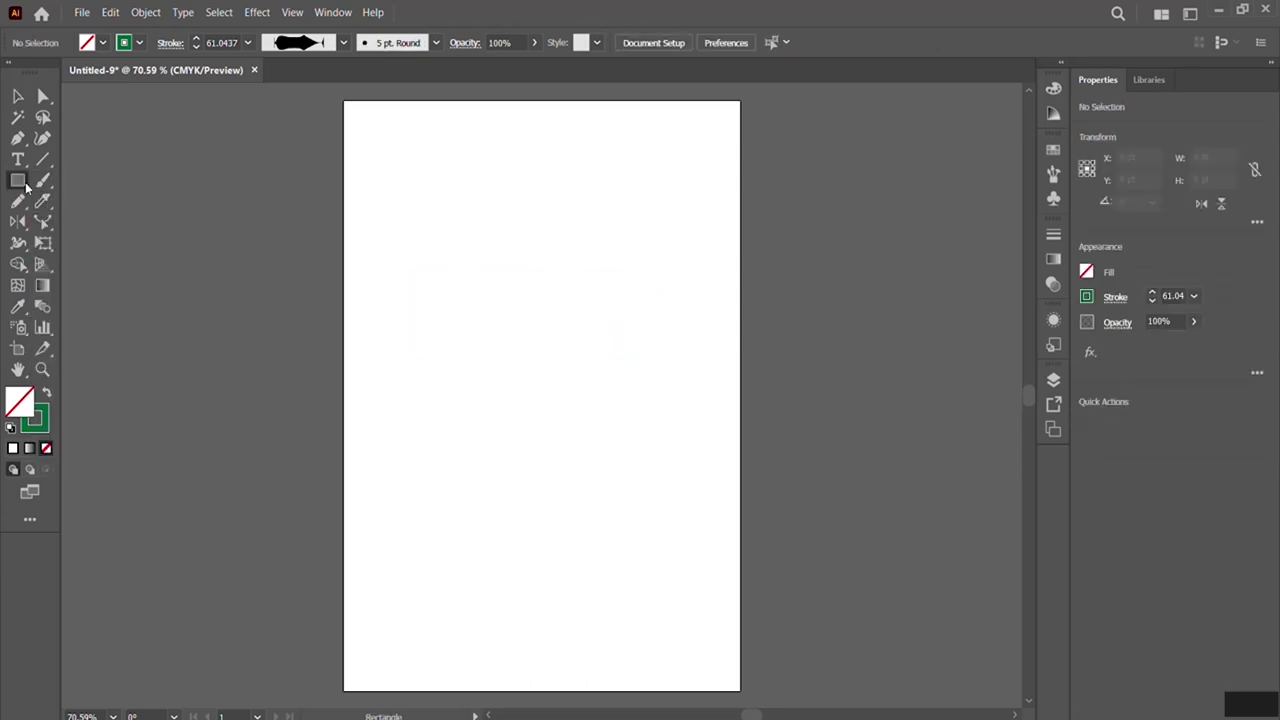
drag(441, 226, 648, 364)
click(104, 44)
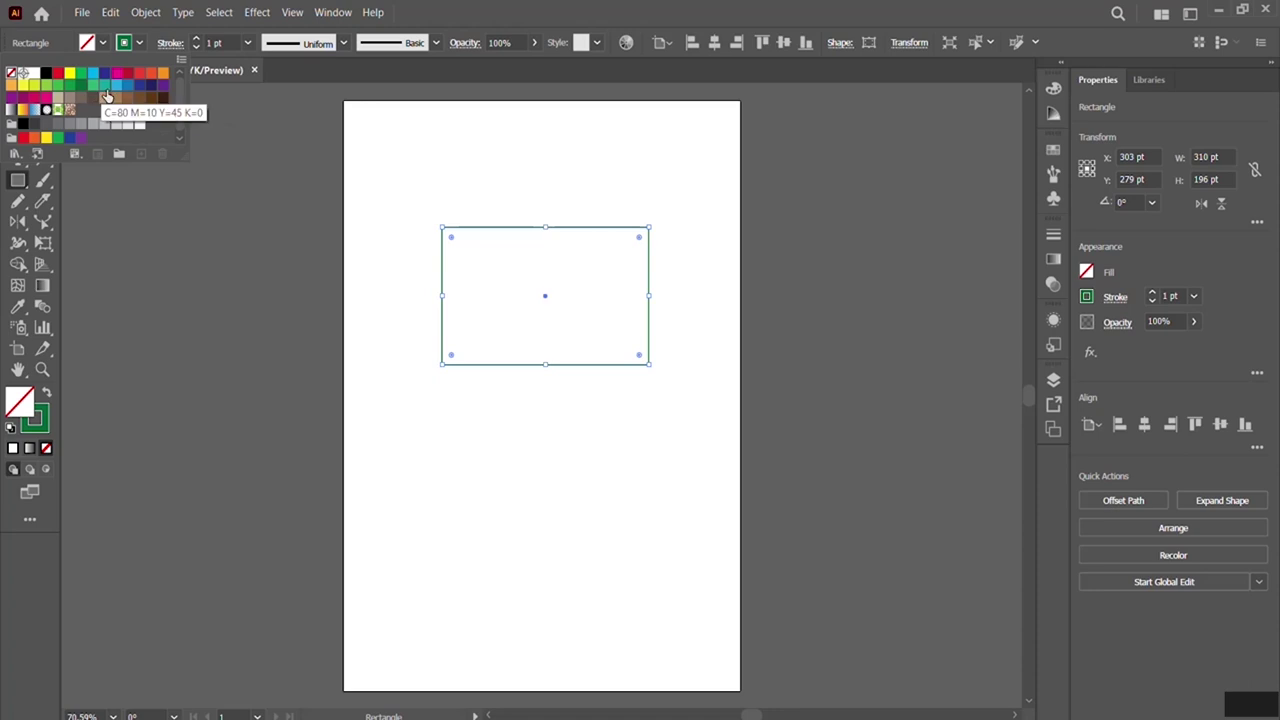
click(114, 75)
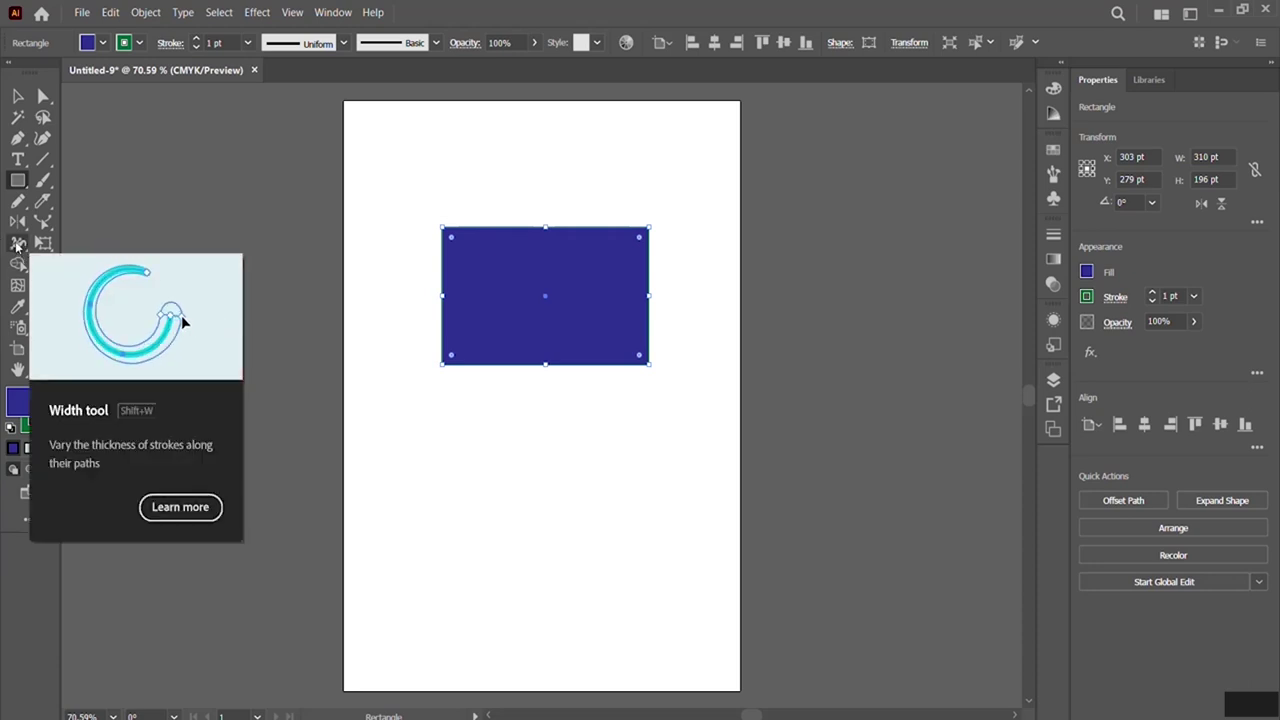
click(17, 245)
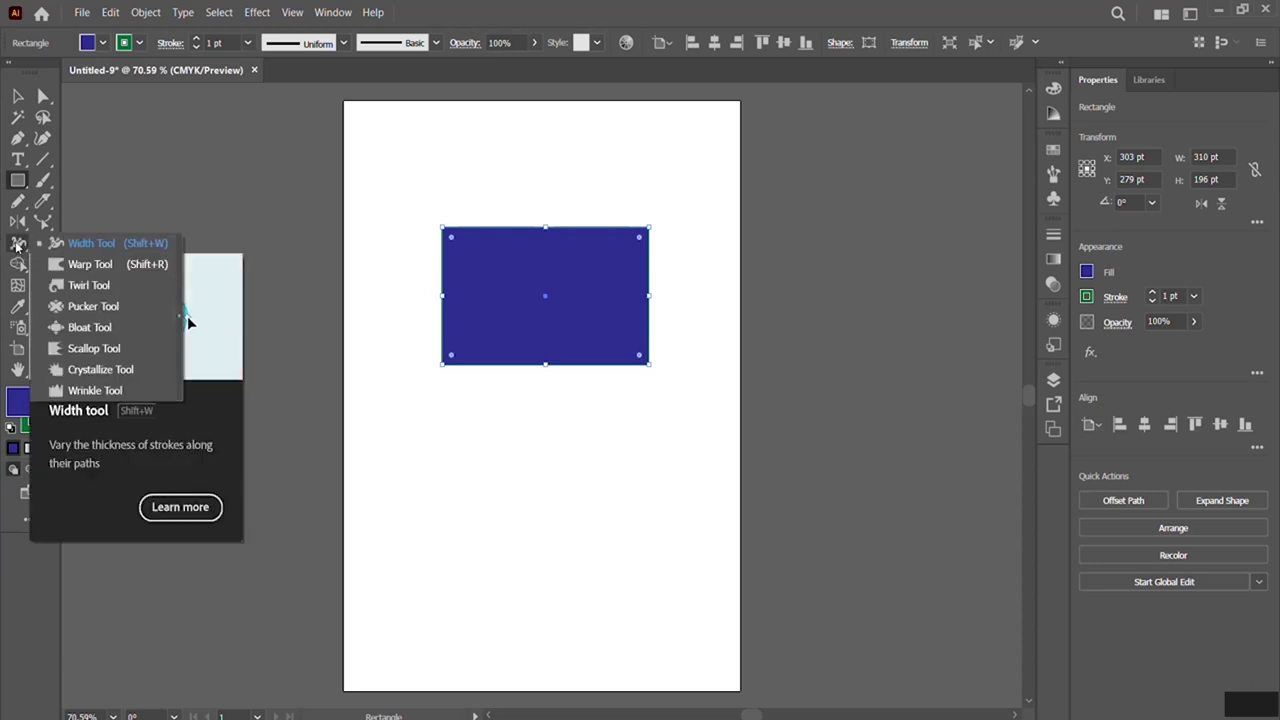
Warp the rectangle's left corners into a notched top-left and a pointed lower-left tail.
click(80, 265)
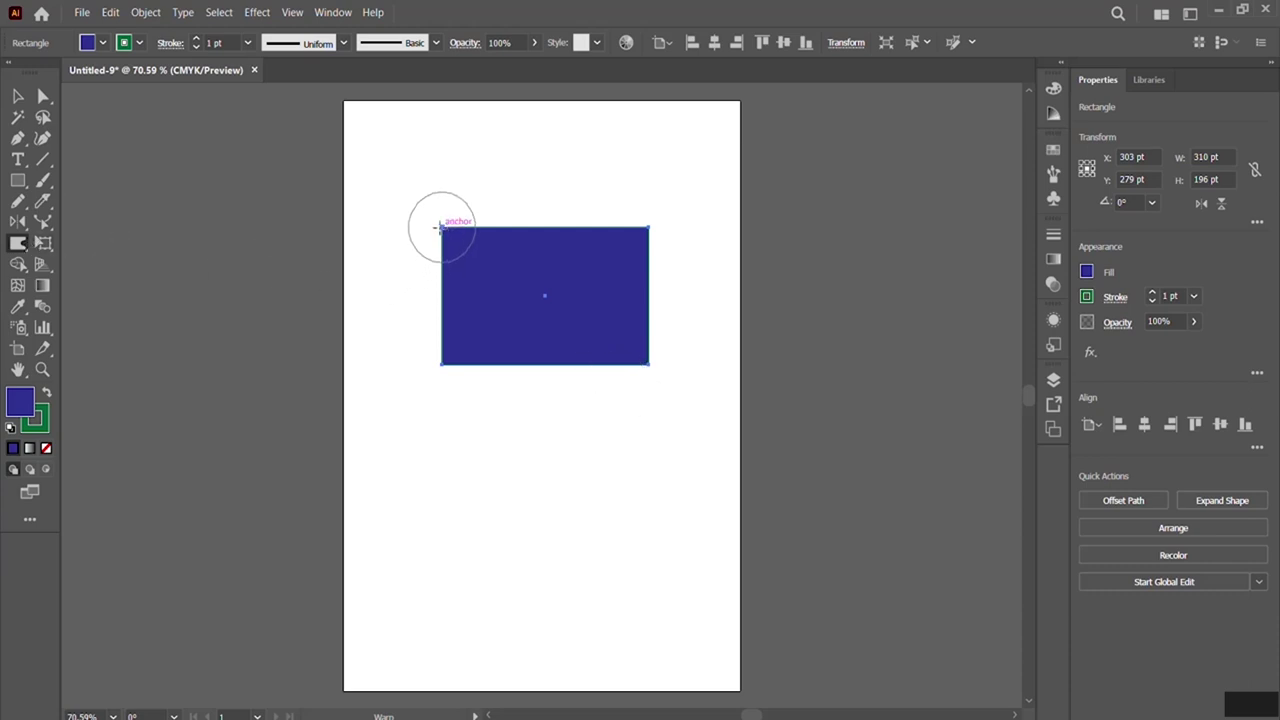
drag(441, 226, 476, 246)
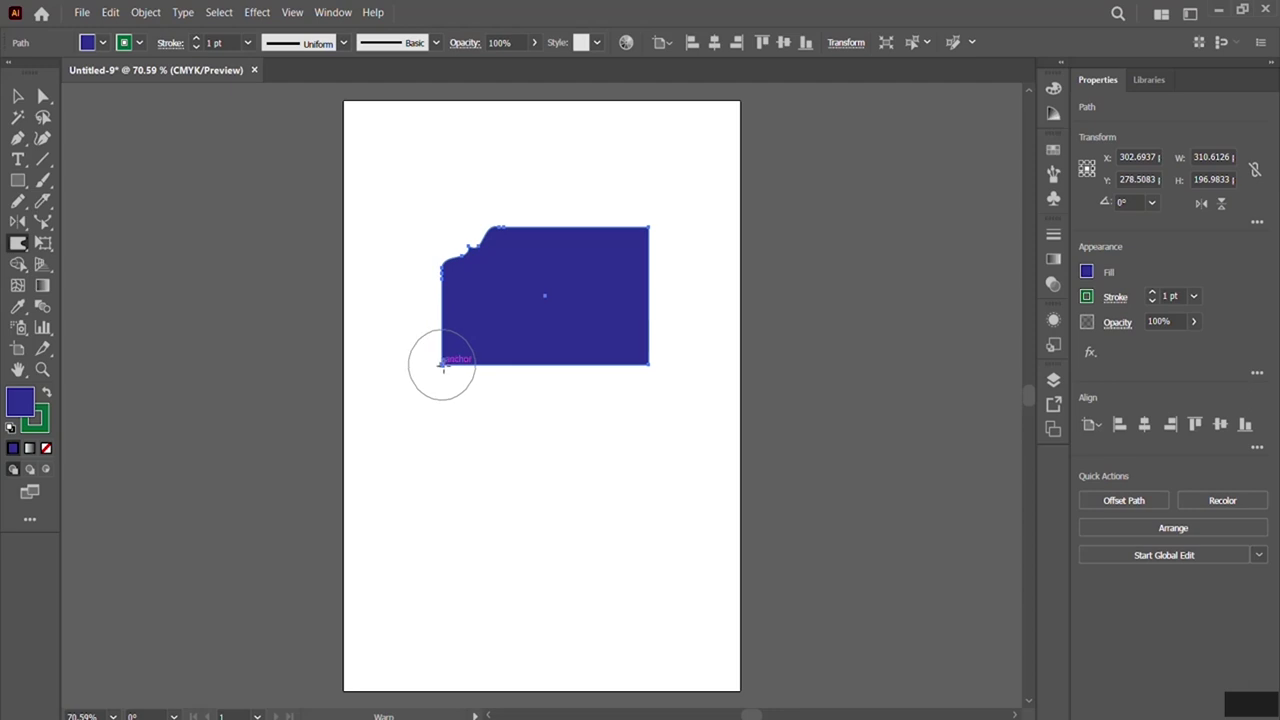
mouse_move(441, 365)
mouse_down()
mouse_move(391, 417)
mouse_move(416, 390)
mouse_move(420, 425)
mouse_up()
mouse_move(436, 256)
mouse_down()
mouse_move(462, 215)
mouse_move(486, 258)
mouse_up()
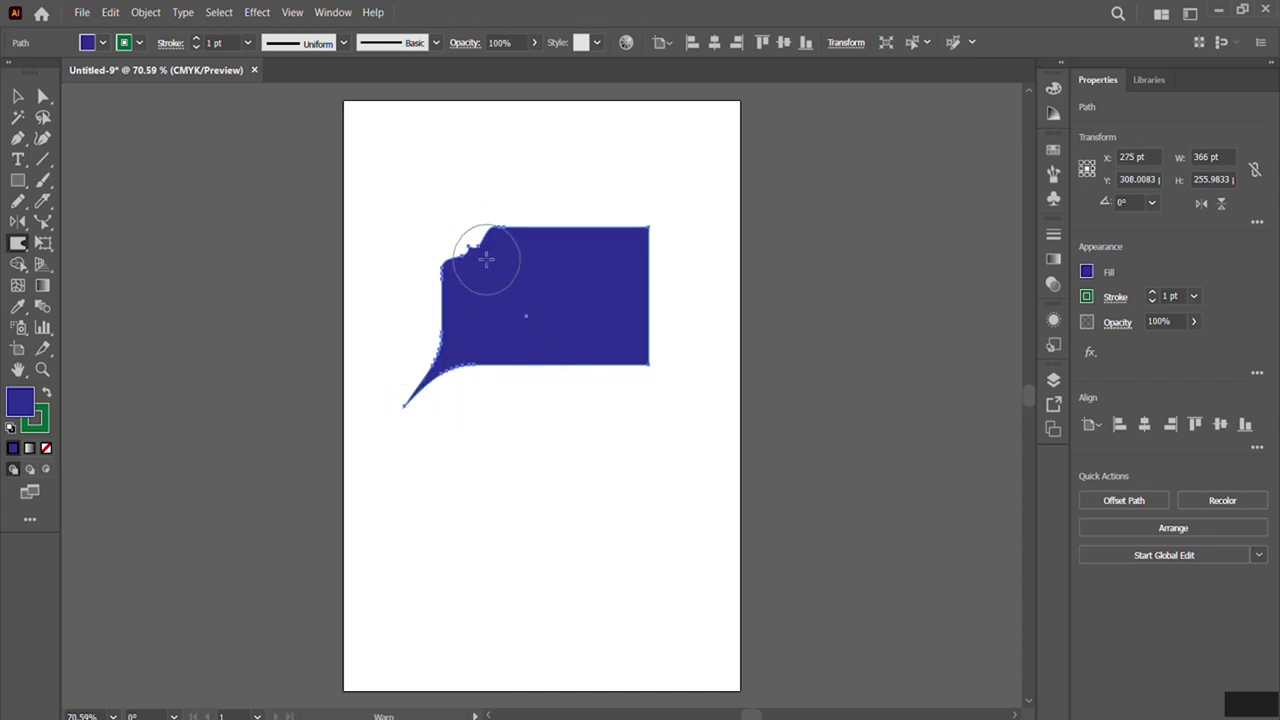
mouse_move(486, 258)
mouse_down()
mouse_move(452, 233)
mouse_move(509, 272)
mouse_up()
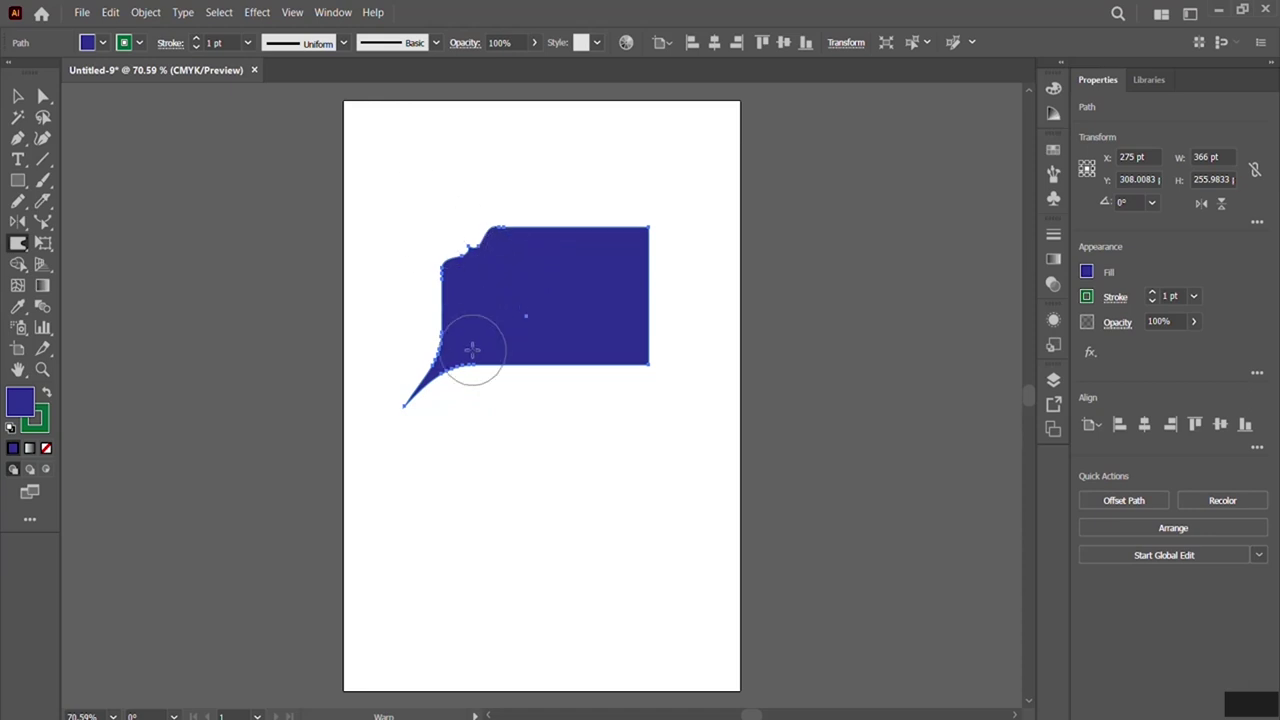
drag(409, 403, 379, 446)
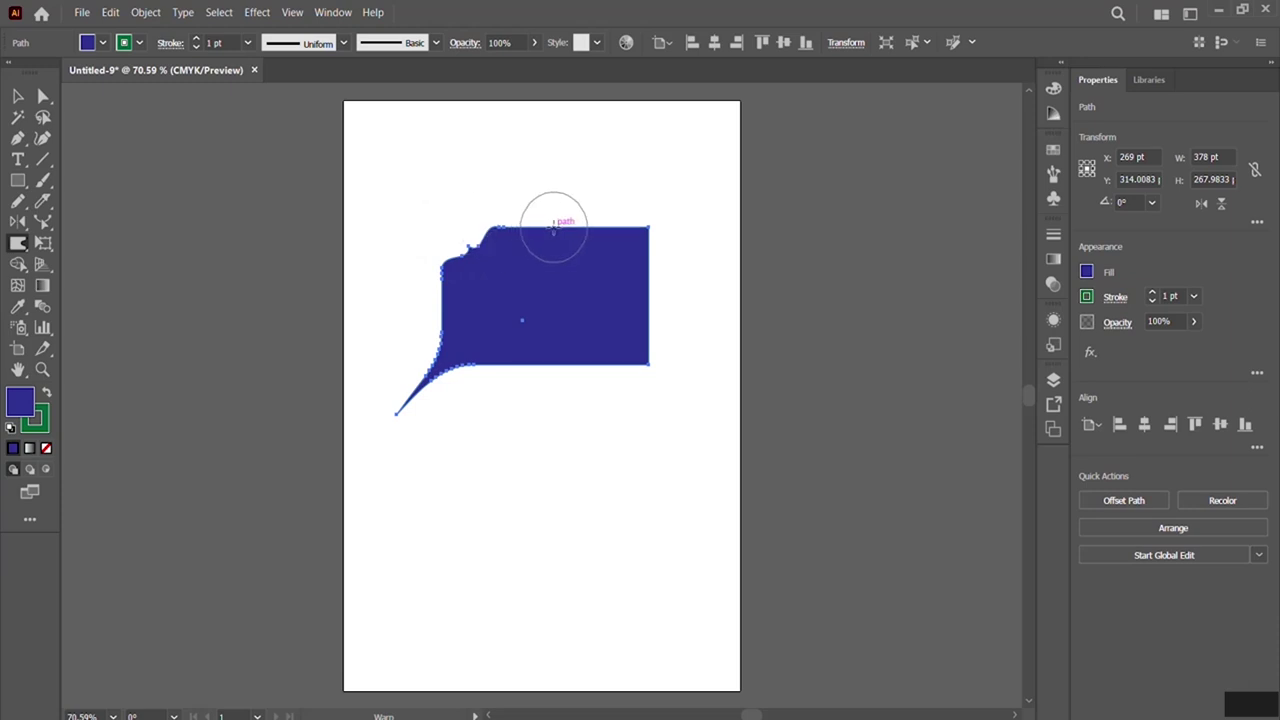
Raise two bumps in the top edge and push two waves into the bottom edge.
drag(545, 228, 549, 191)
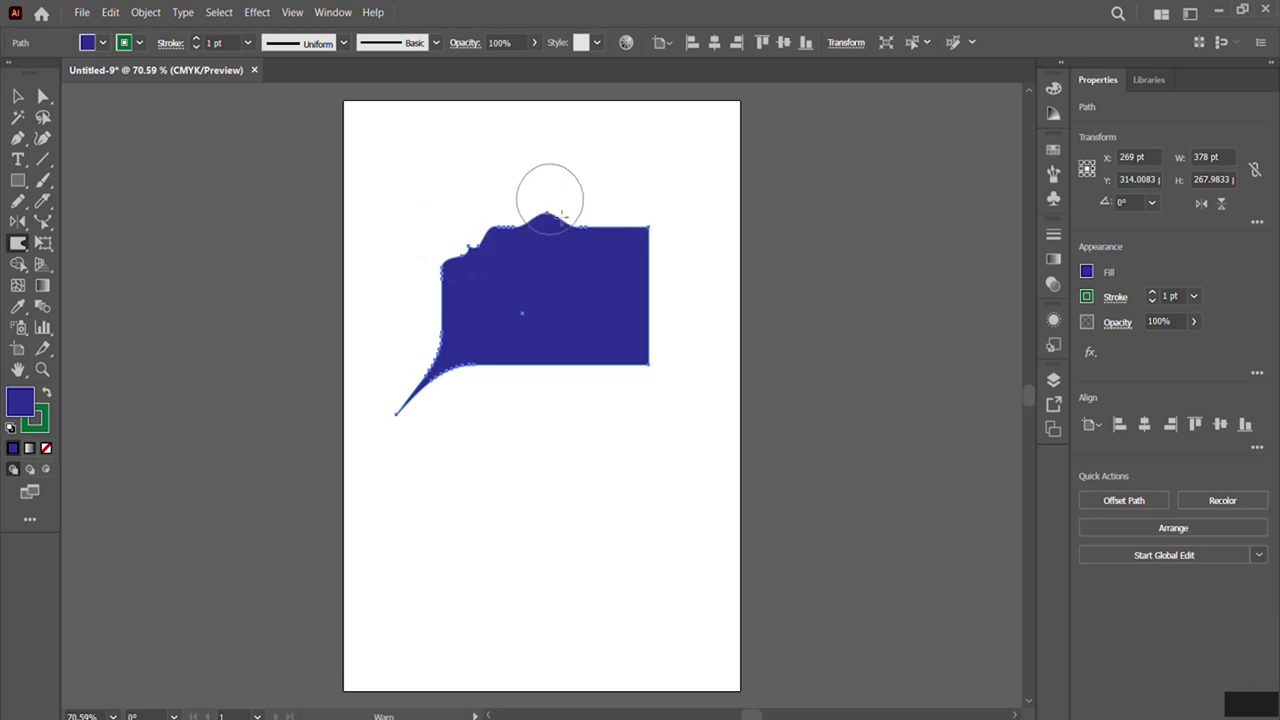
drag(614, 214, 617, 177)
drag(531, 363, 531, 331)
mouse_move(623, 363)
mouse_down()
mouse_move(619, 314)
mouse_move(615, 345)
mouse_up()
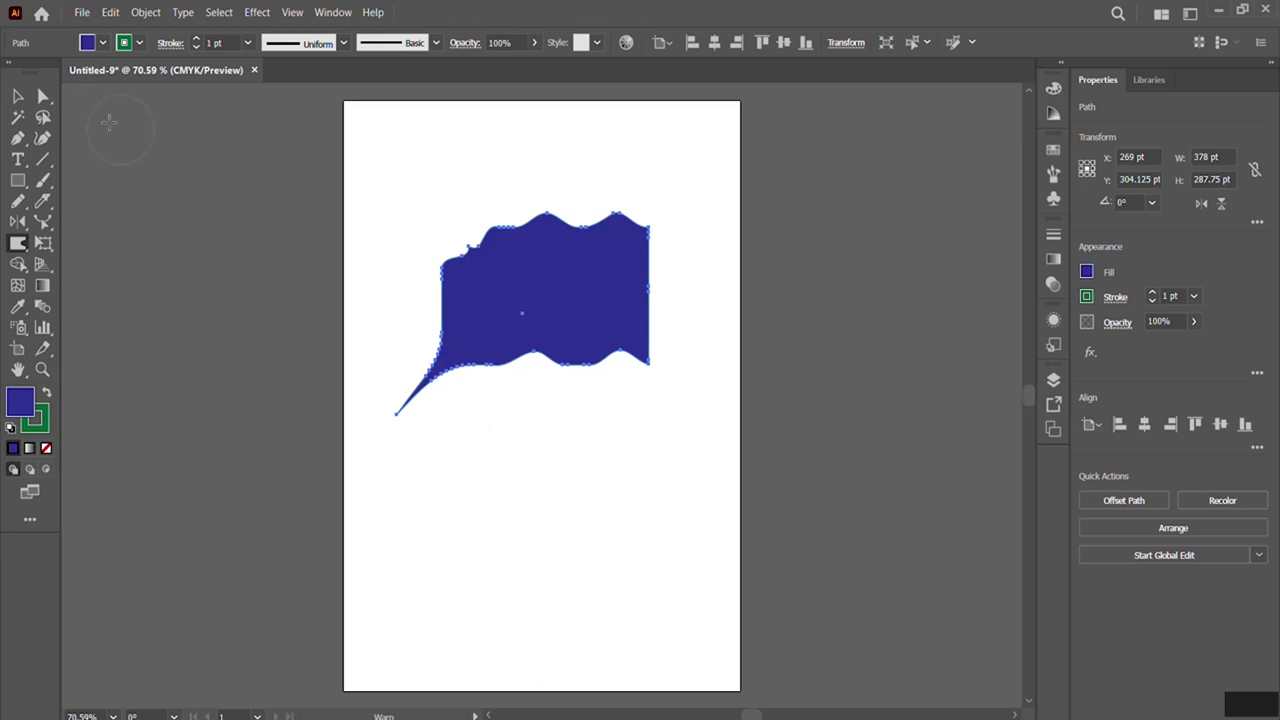
click(18, 96)
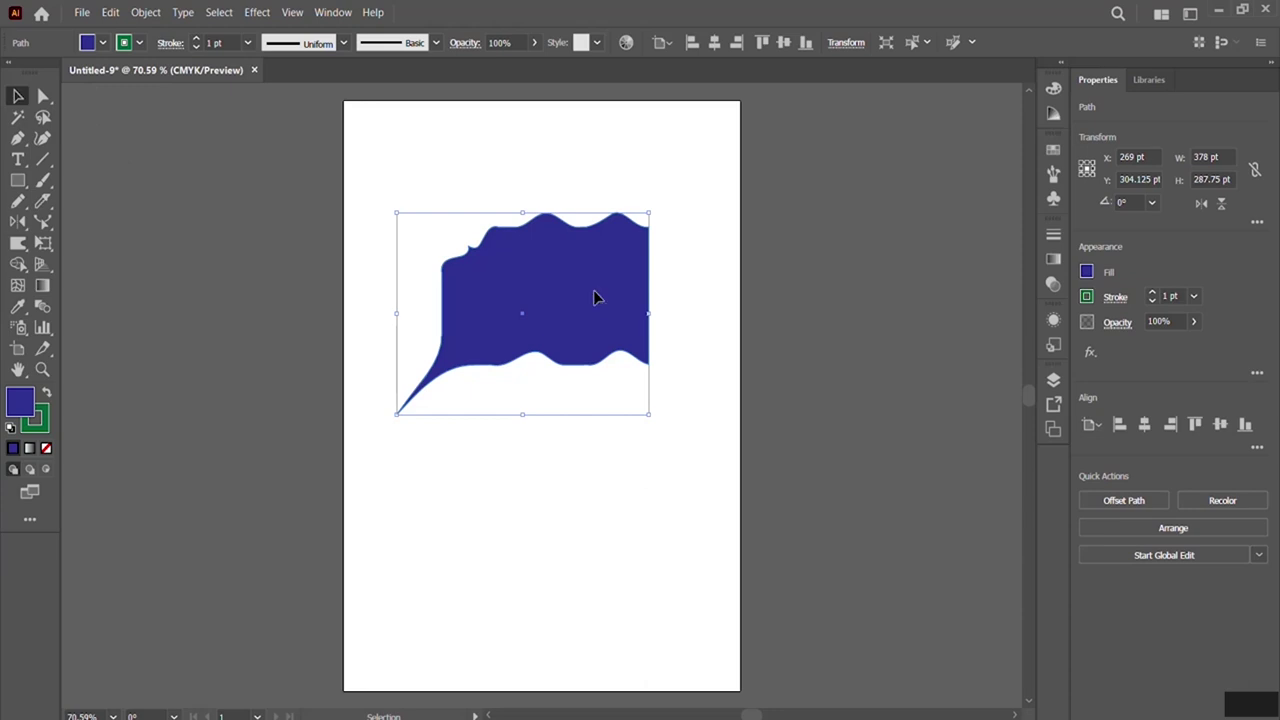
Delete the warped shape and draw a new 350 × 209 pt dark blue rectangle.
key(Delete)
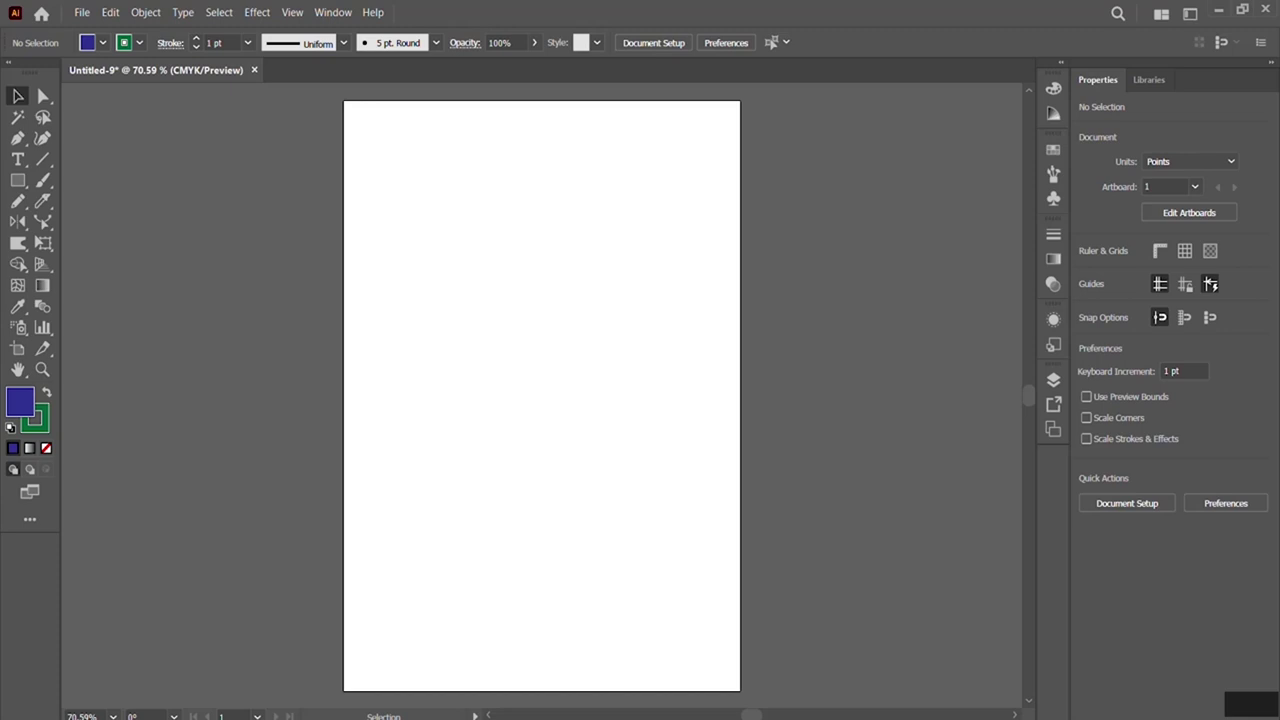
click(18, 180)
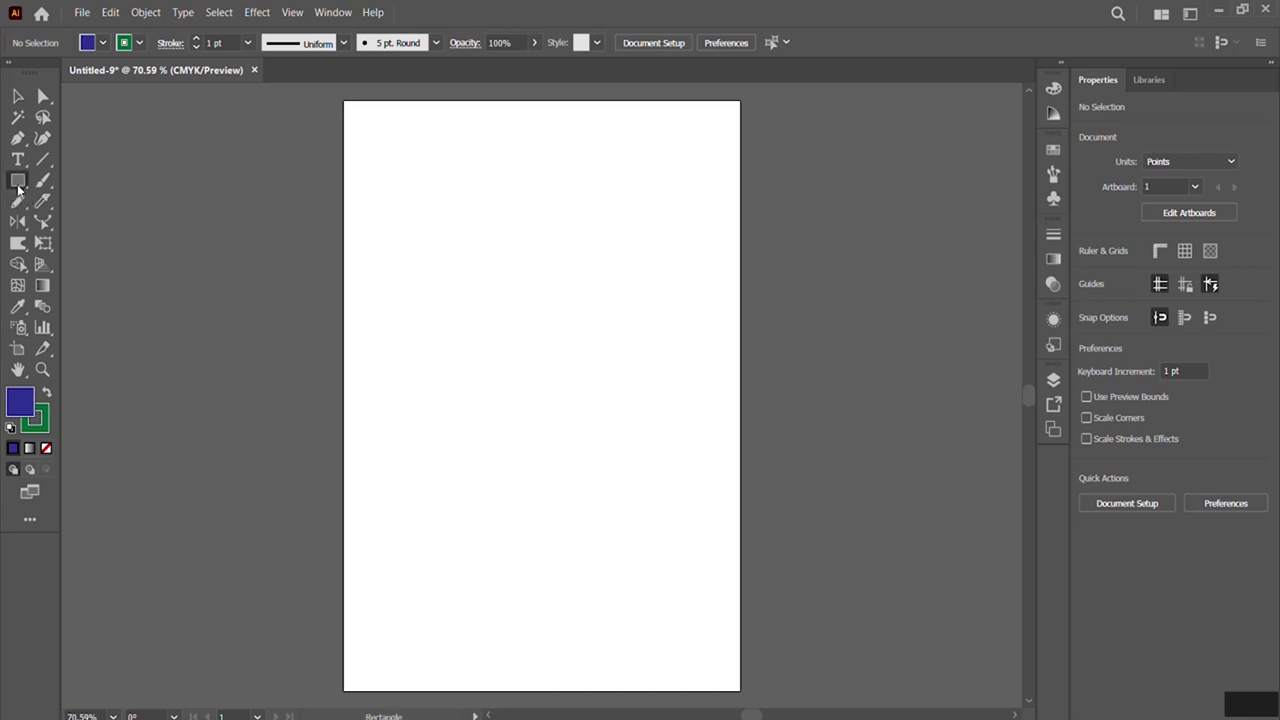
drag(445, 227, 679, 373)
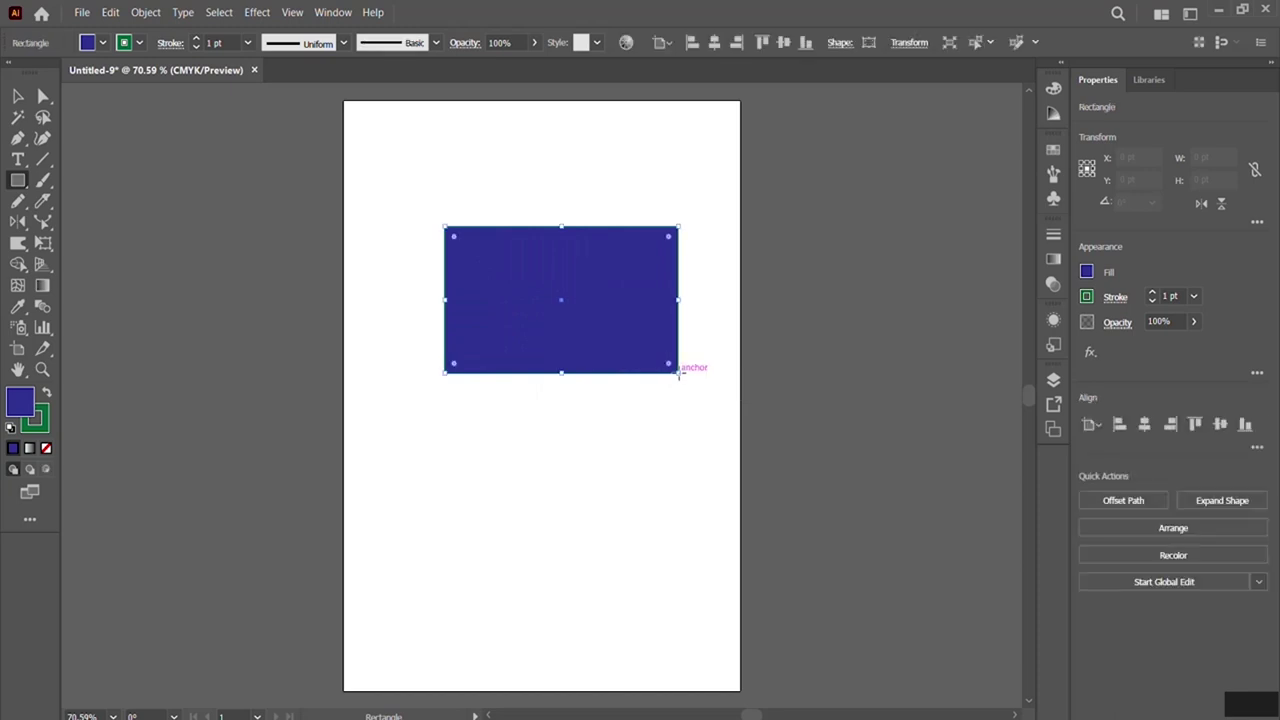
drag(19, 247, 92, 292)
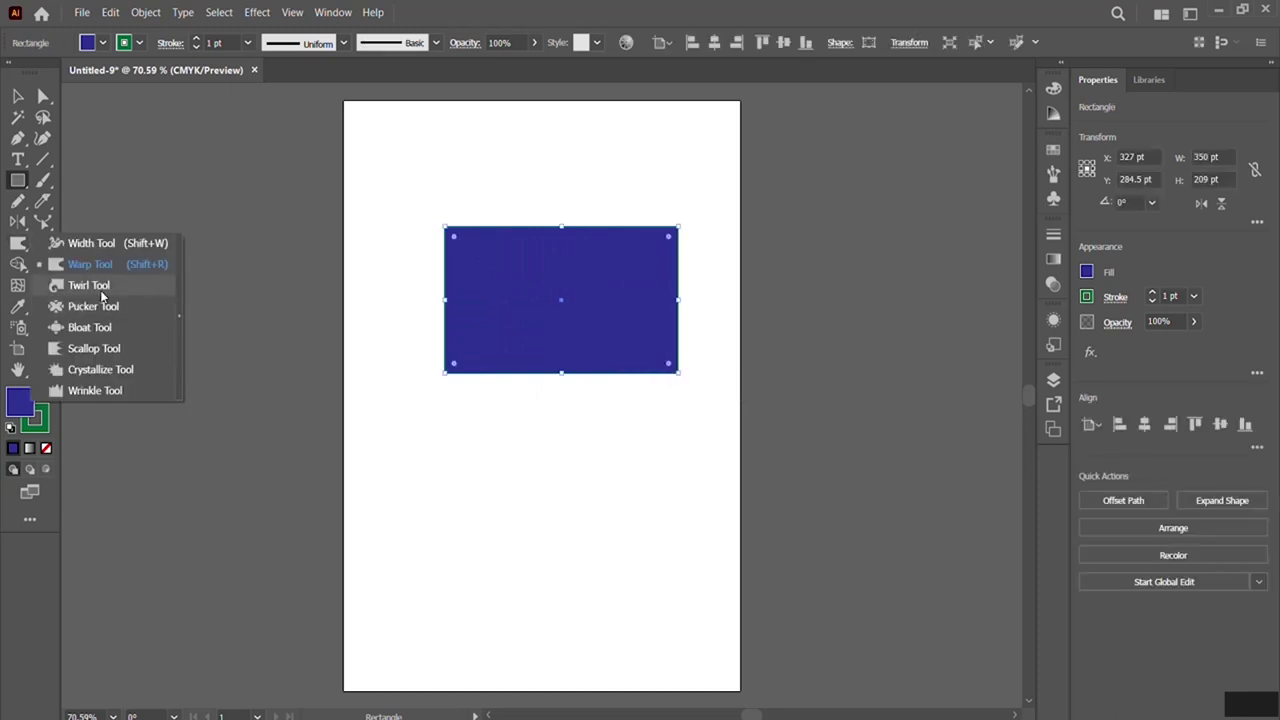
Twirl all four corners of the blue rectangle into spirals with the Twirl Tool.
drag(101, 292, 101, 293)
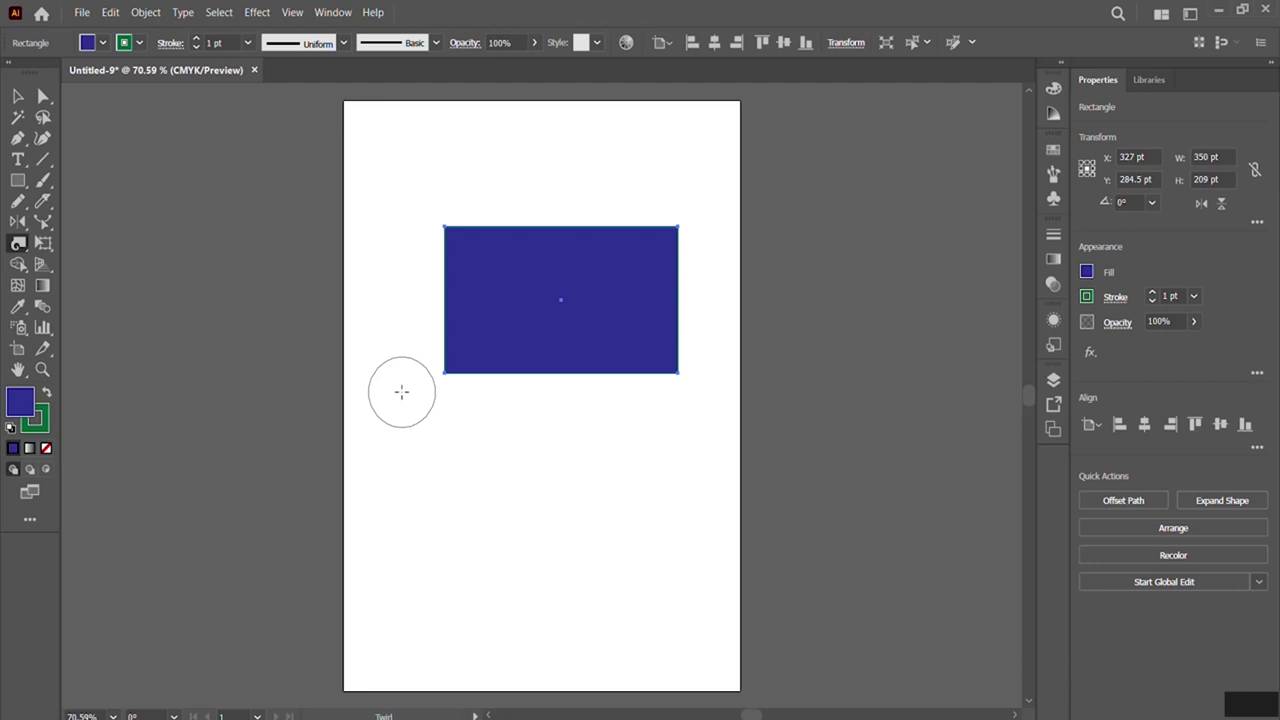
drag(444, 368, 432, 398)
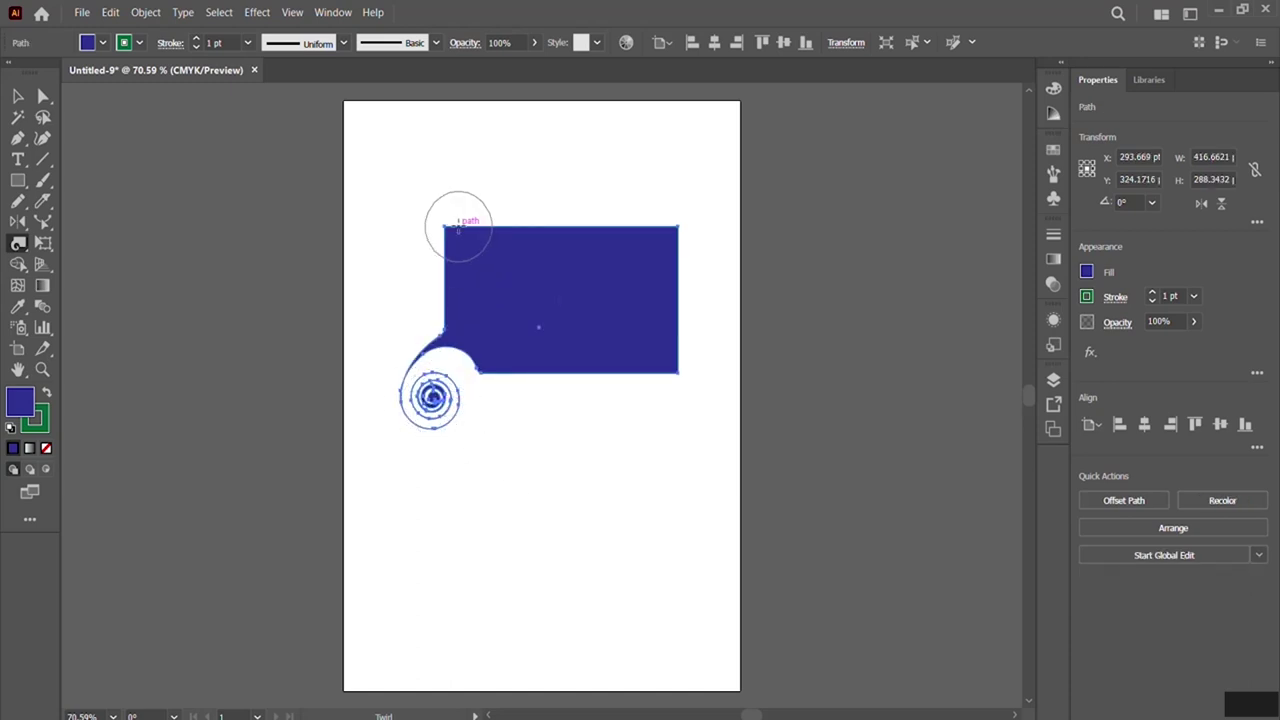
drag(444, 226, 445, 226)
drag(678, 226, 700, 198)
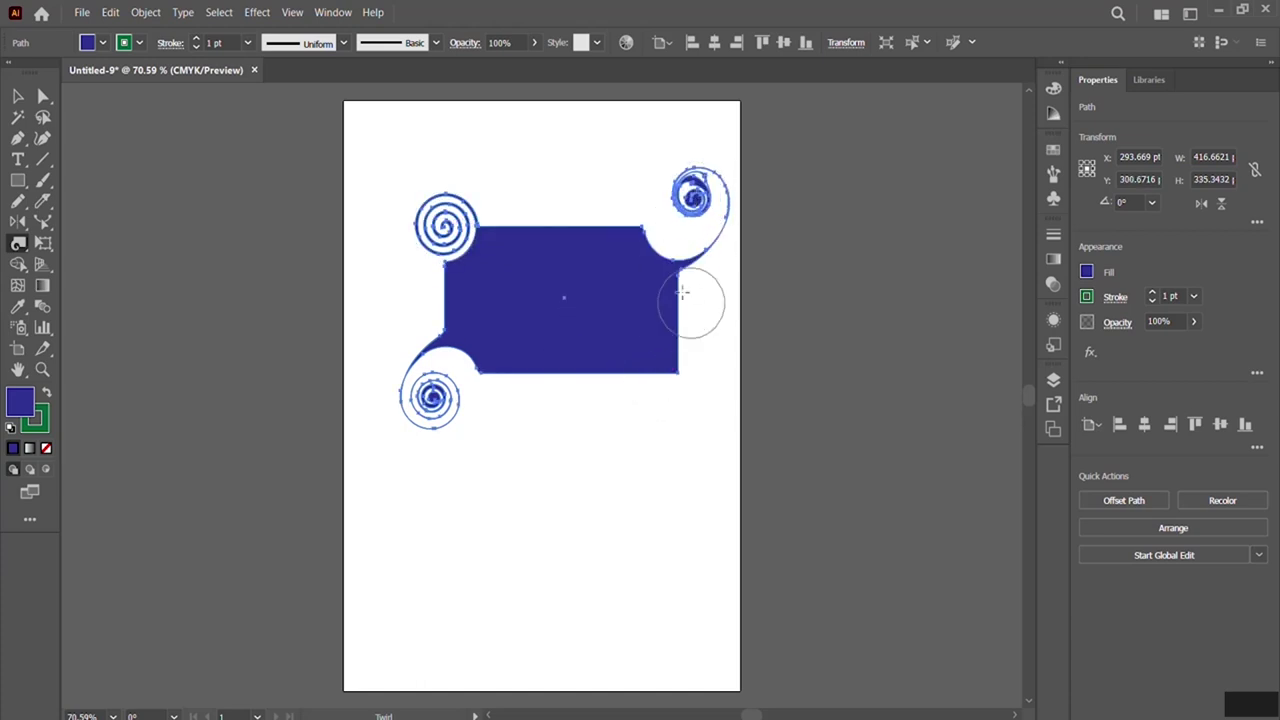
drag(666, 357, 695, 380)
Twirl the middles of the top, bottom, left and right edges, then delete the swirled shape.
drag(559, 245, 559, 245)
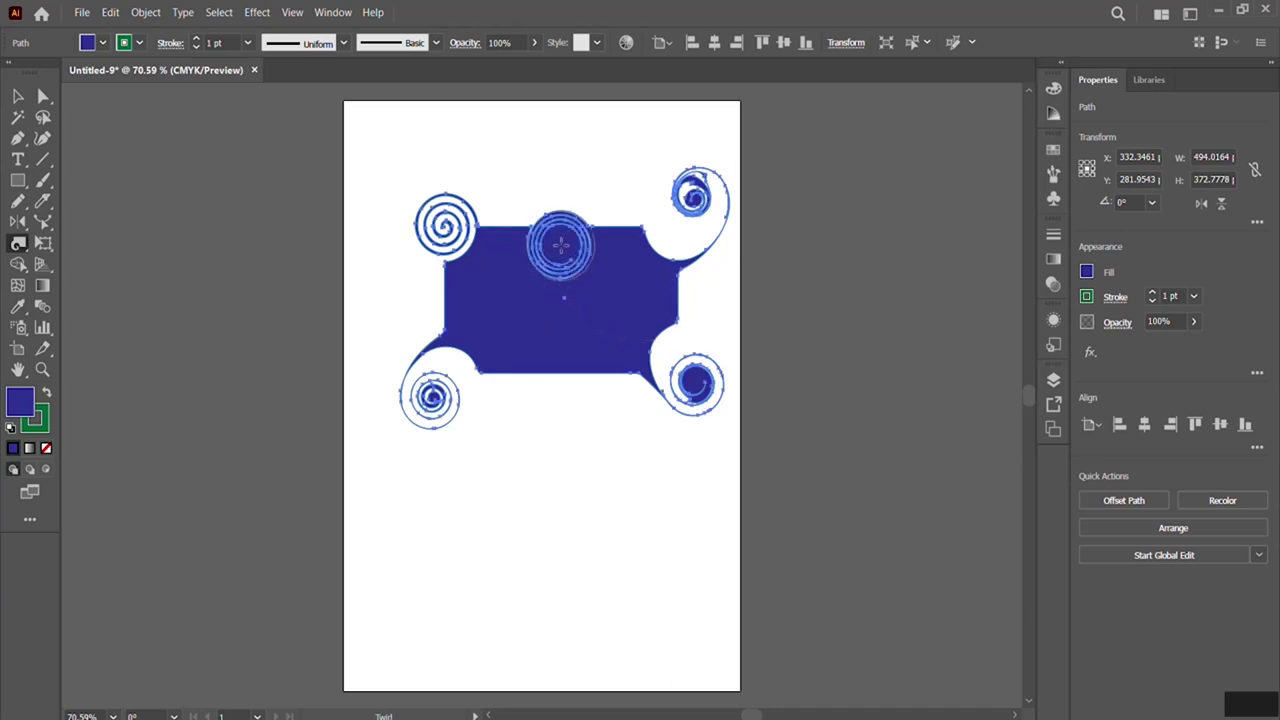
drag(559, 373, 559, 373)
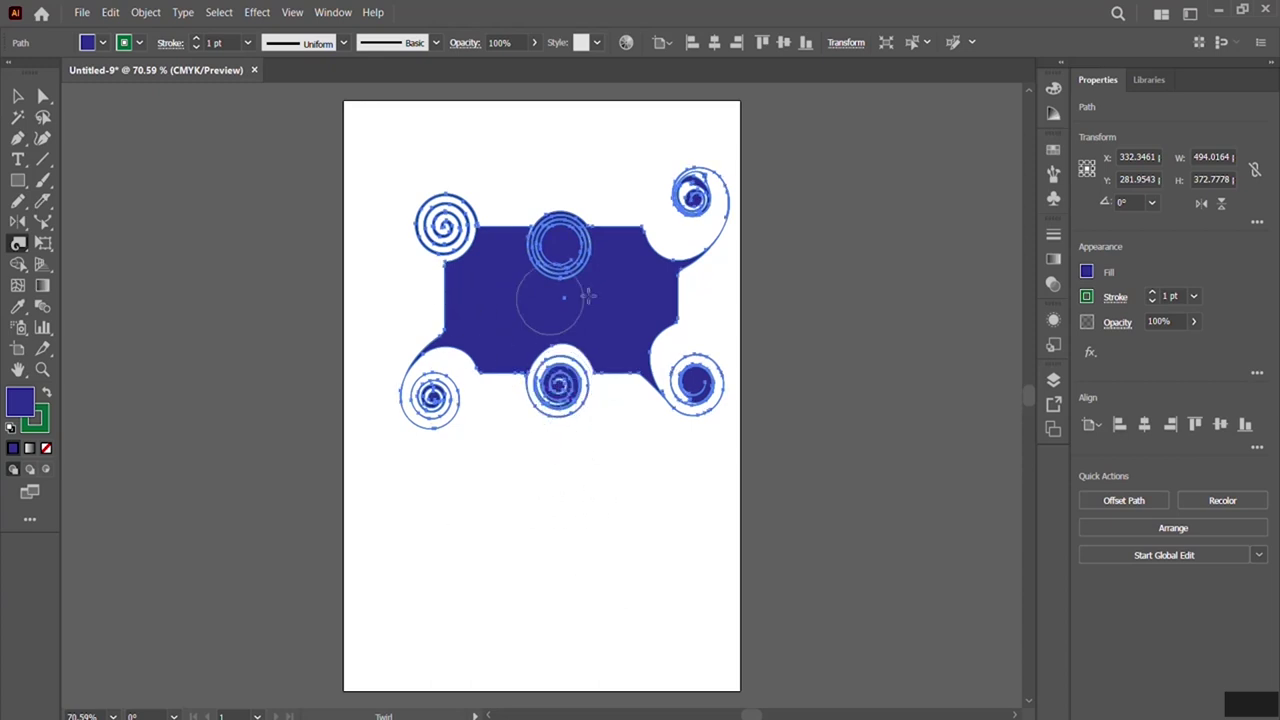
drag(444, 294, 444, 294)
drag(680, 298, 680, 298)
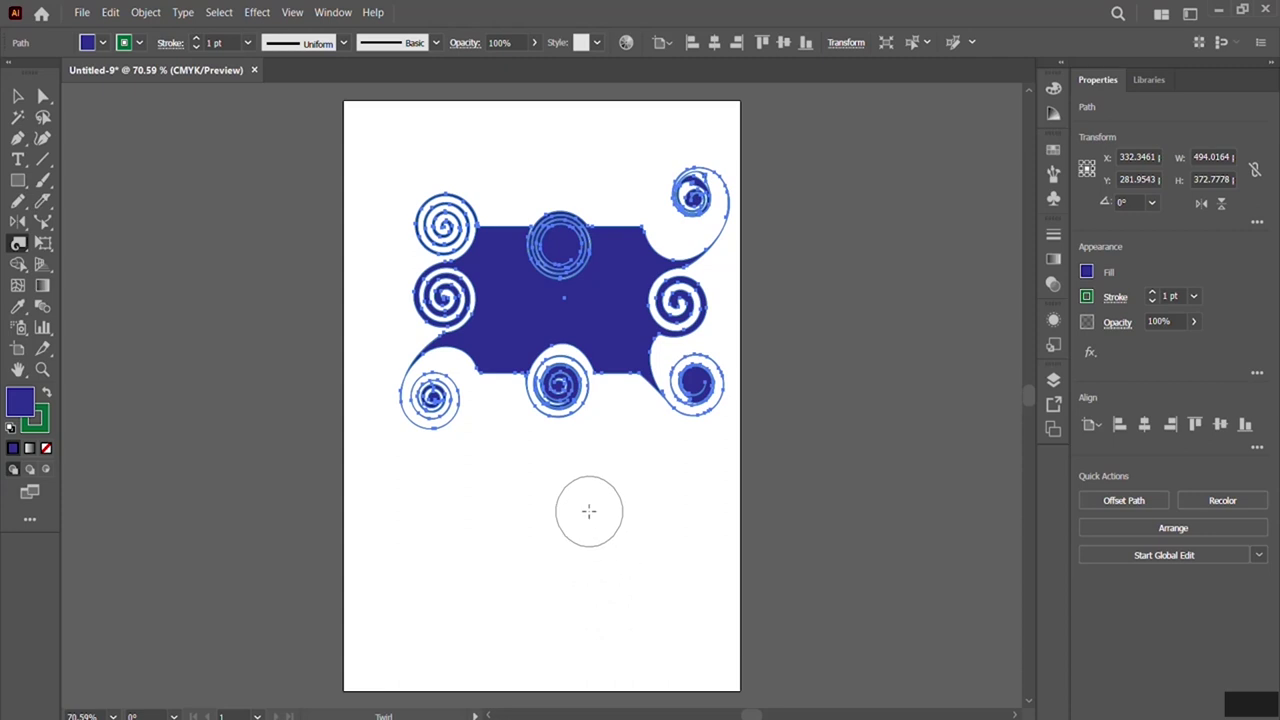
click(17, 95)
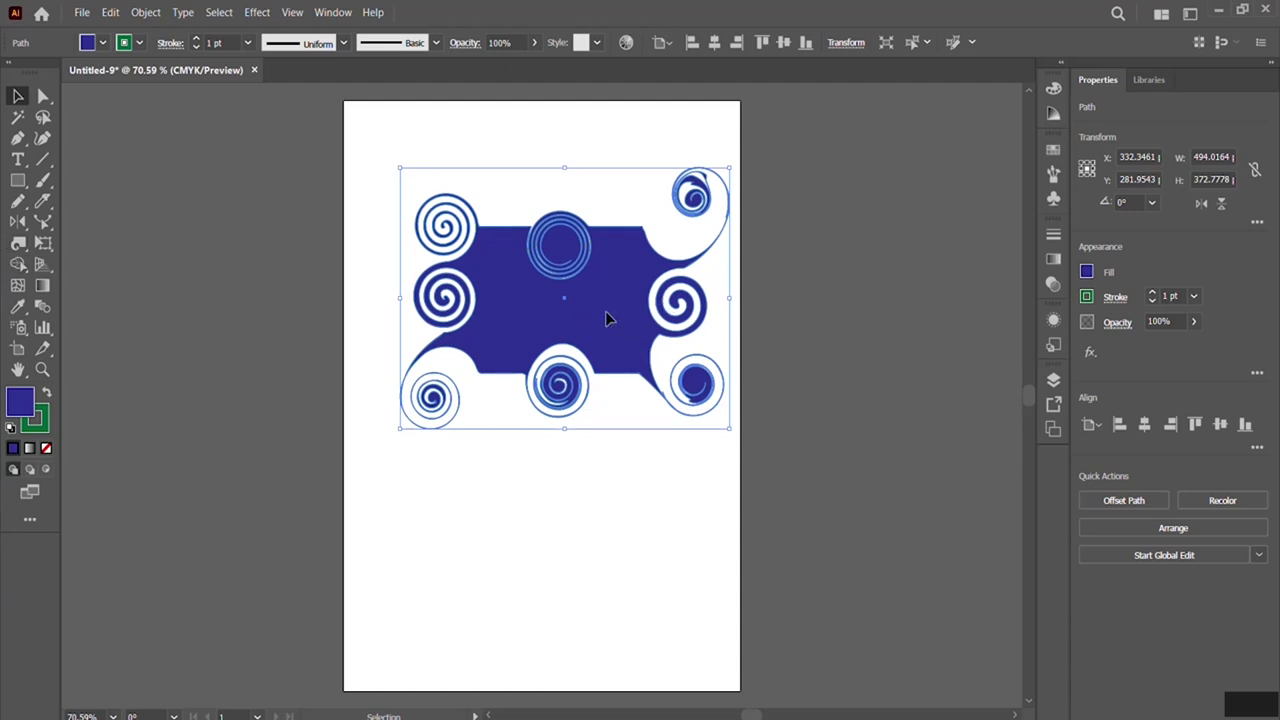
key(Delete)
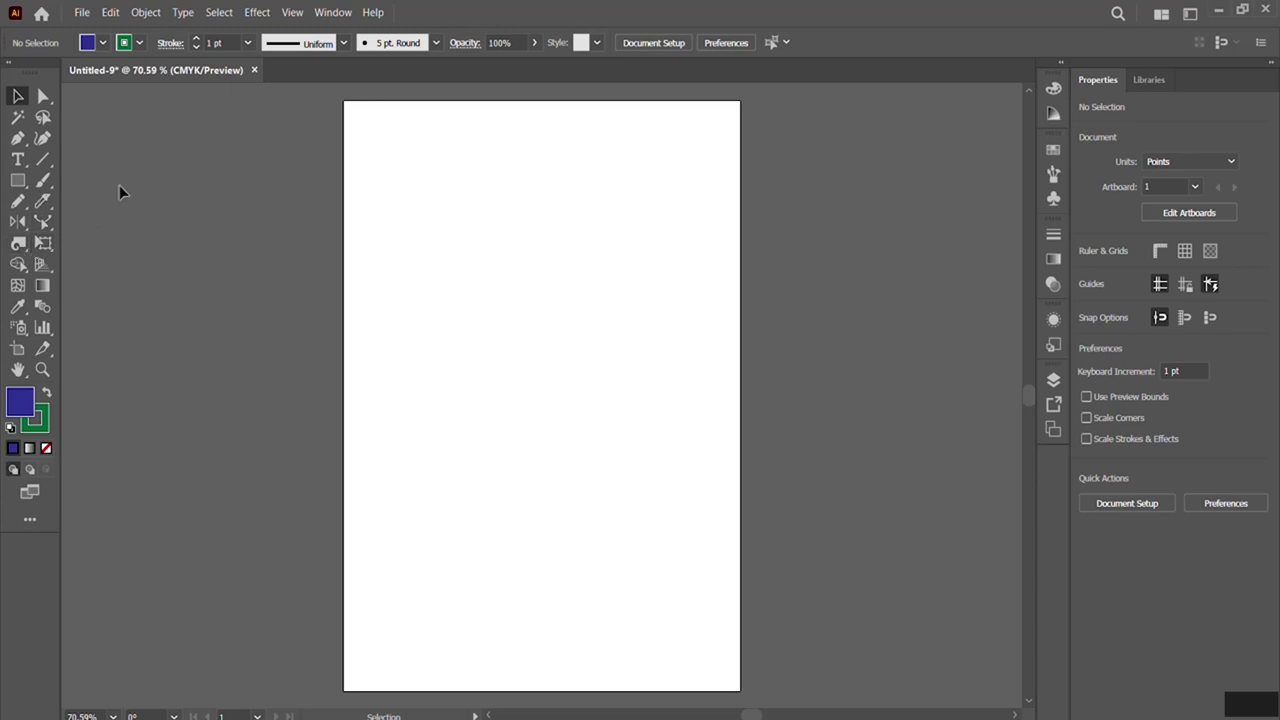
Draw a 317 × 270 pt dark blue rectangle near the top of the artboard.
click(18, 182)
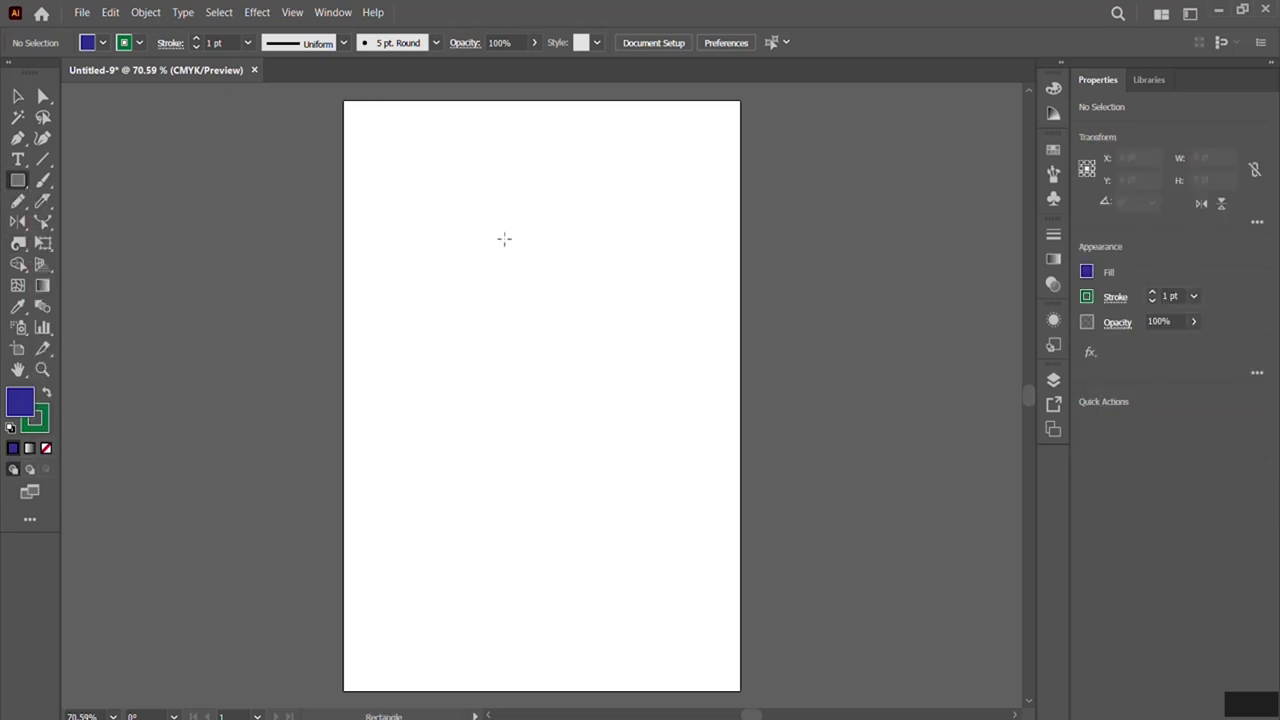
mouse_move(447, 210)
mouse_down()
mouse_move(675, 368)
mouse_move(659, 400)
mouse_up()
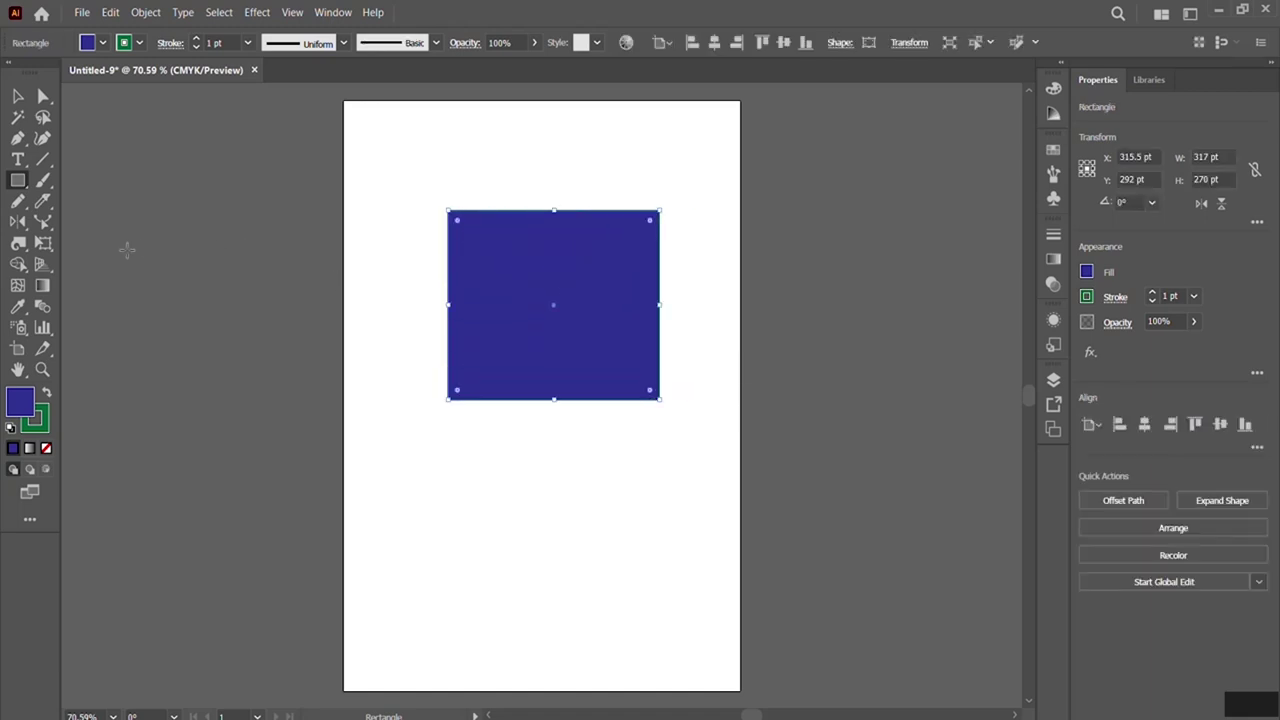
click(18, 243)
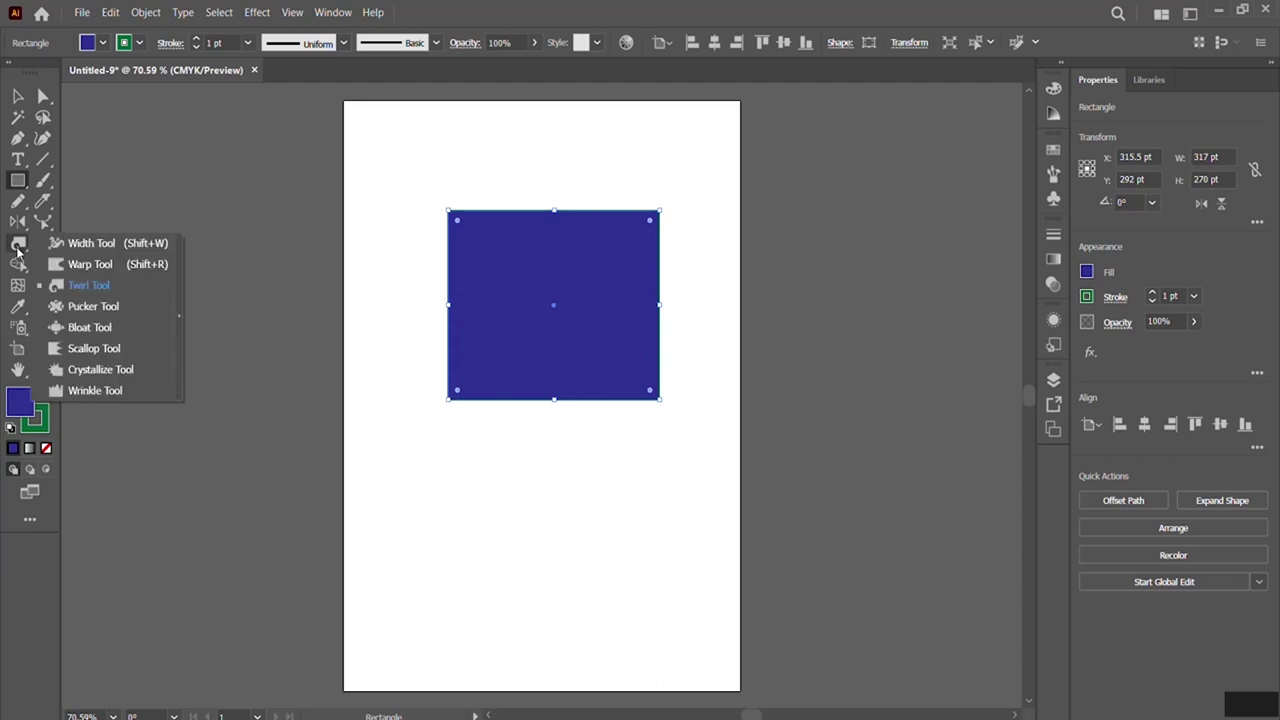
Pucker the rectangle's corners and edges inward into notches and a thin lower-right spike.
click(83, 310)
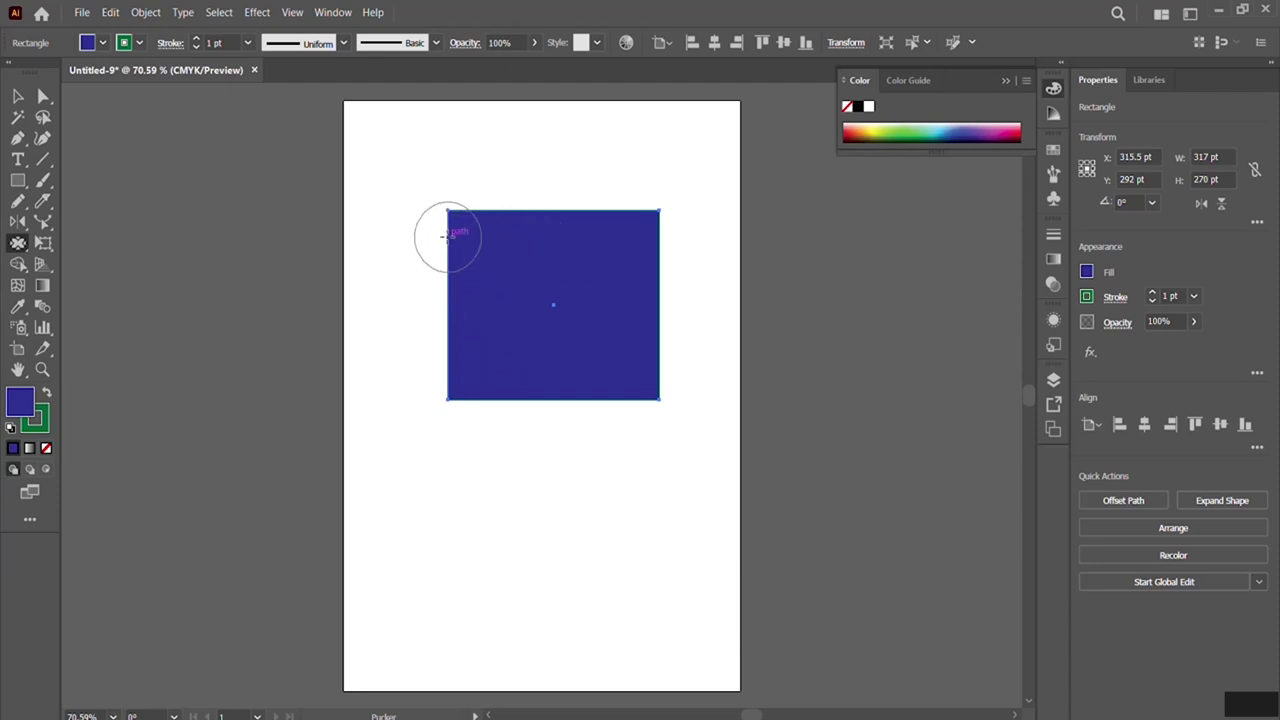
mouse_move(447, 236)
mouse_down()
mouse_move(491, 229)
mouse_move(480, 245)
mouse_up()
drag(447, 296, 491, 294)
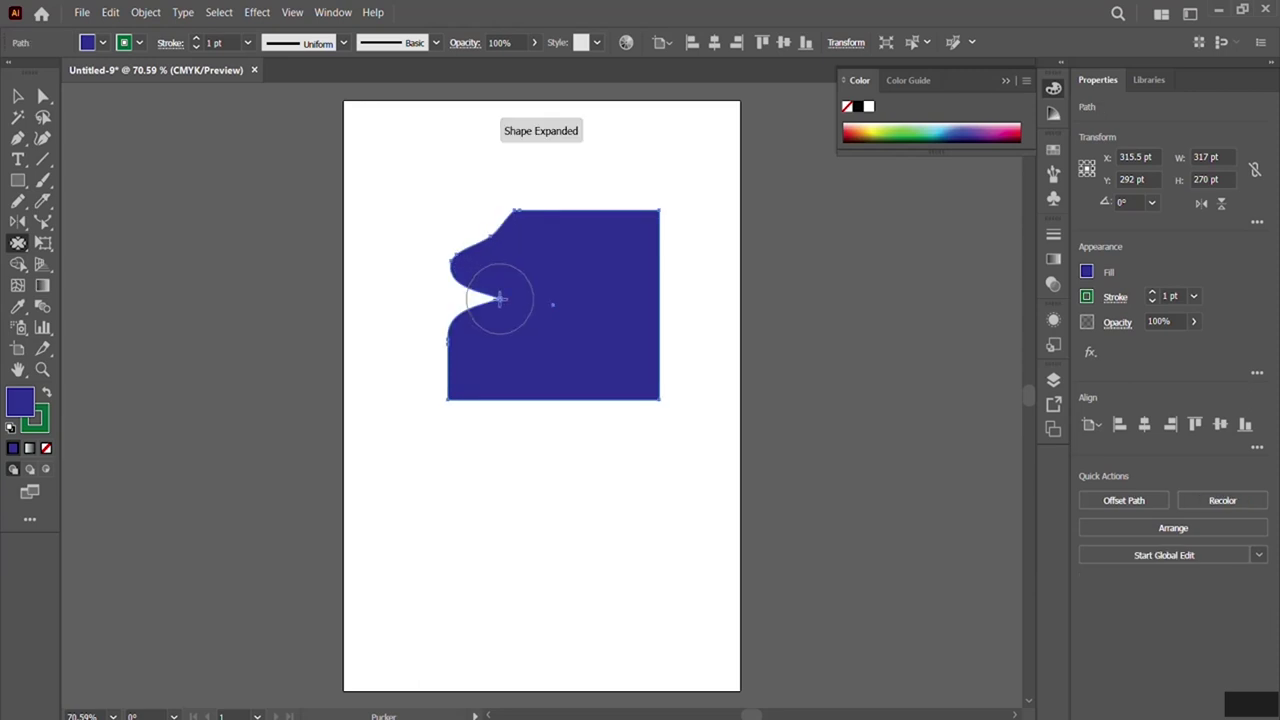
mouse_move(447, 346)
mouse_down()
mouse_move(491, 346)
mouse_move(449, 380)
mouse_up()
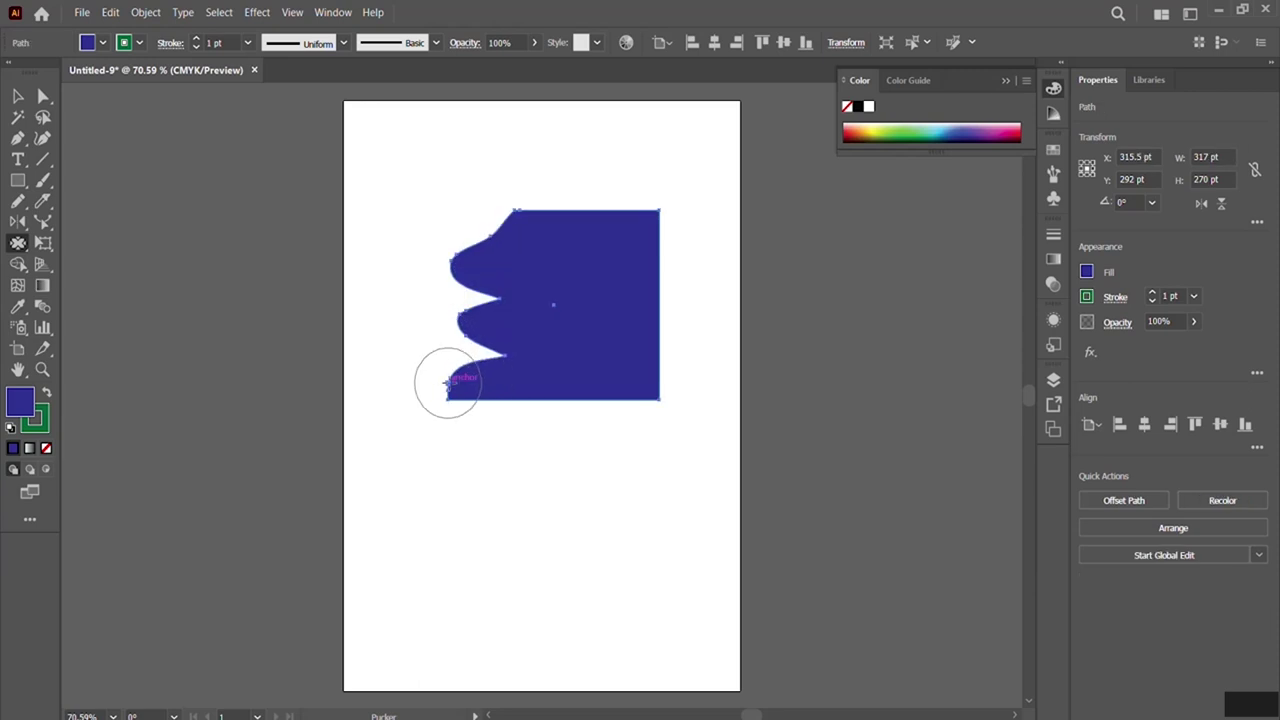
mouse_move(662, 240)
mouse_down()
mouse_move(611, 240)
mouse_move(663, 306)
mouse_move(606, 316)
mouse_move(666, 363)
mouse_move(657, 371)
mouse_move(609, 366)
mouse_move(541, 398)
mouse_move(462, 386)
mouse_up()
mouse_move(533, 233)
mouse_down()
mouse_move(537, 214)
mouse_move(537, 234)
mouse_move(586, 214)
mouse_move(580, 283)
mouse_move(654, 277)
mouse_move(634, 277)
mouse_up()
mouse_move(454, 318)
mouse_down()
mouse_move(465, 286)
mouse_move(451, 273)
mouse_move(483, 273)
mouse_move(471, 320)
mouse_up()
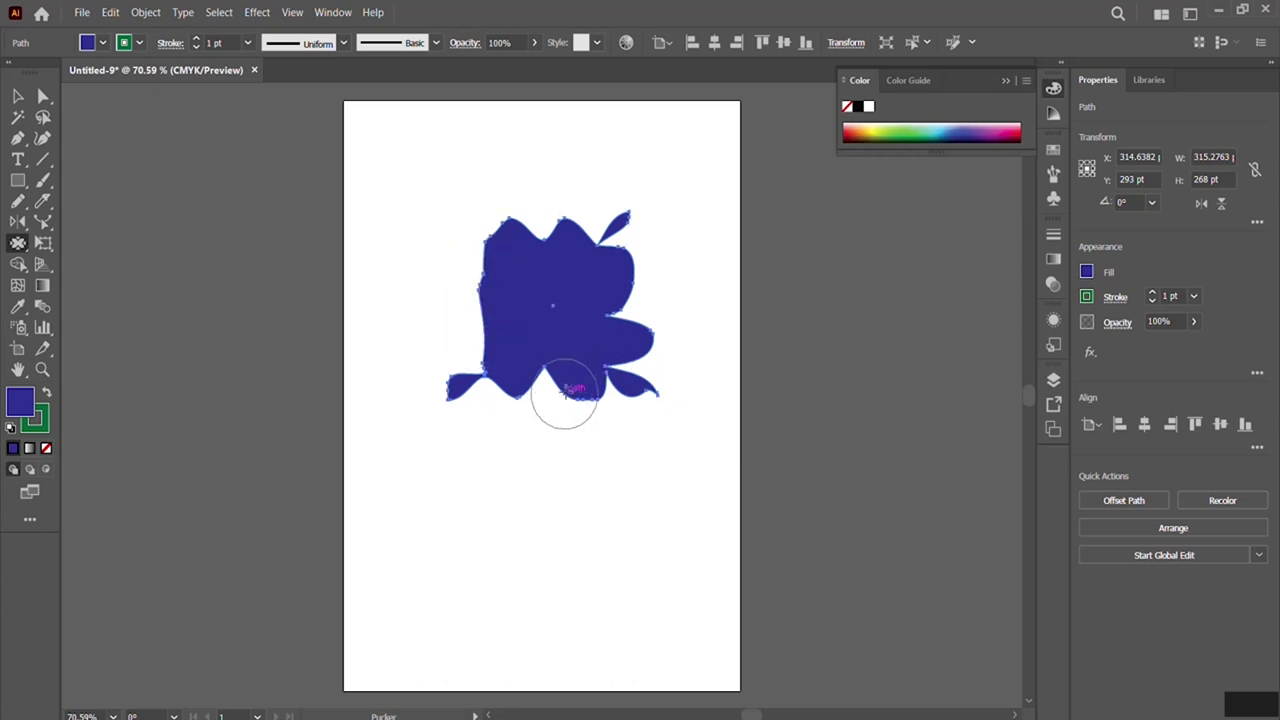
mouse_move(654, 349)
mouse_down()
mouse_move(622, 347)
mouse_move(649, 397)
mouse_up()
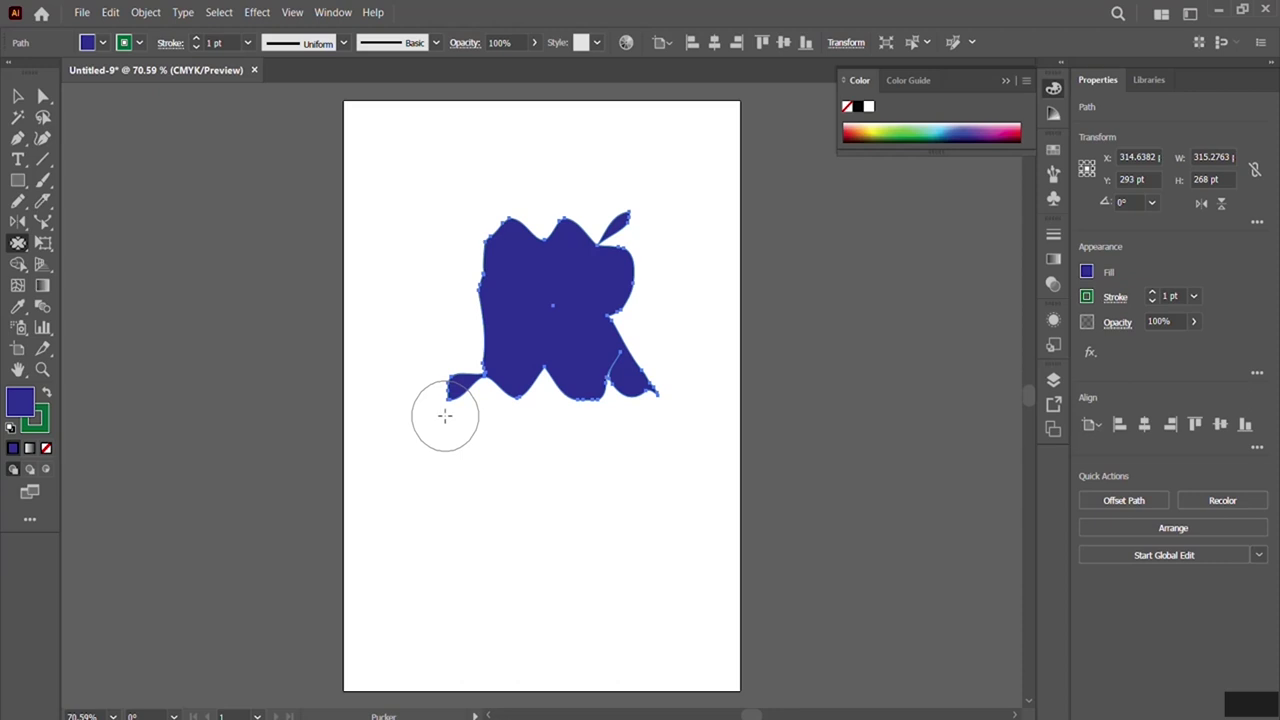
Delete the puckered shape and draw a new 368 × 244 pt rectangle.
click(18, 95)
key(Delete)
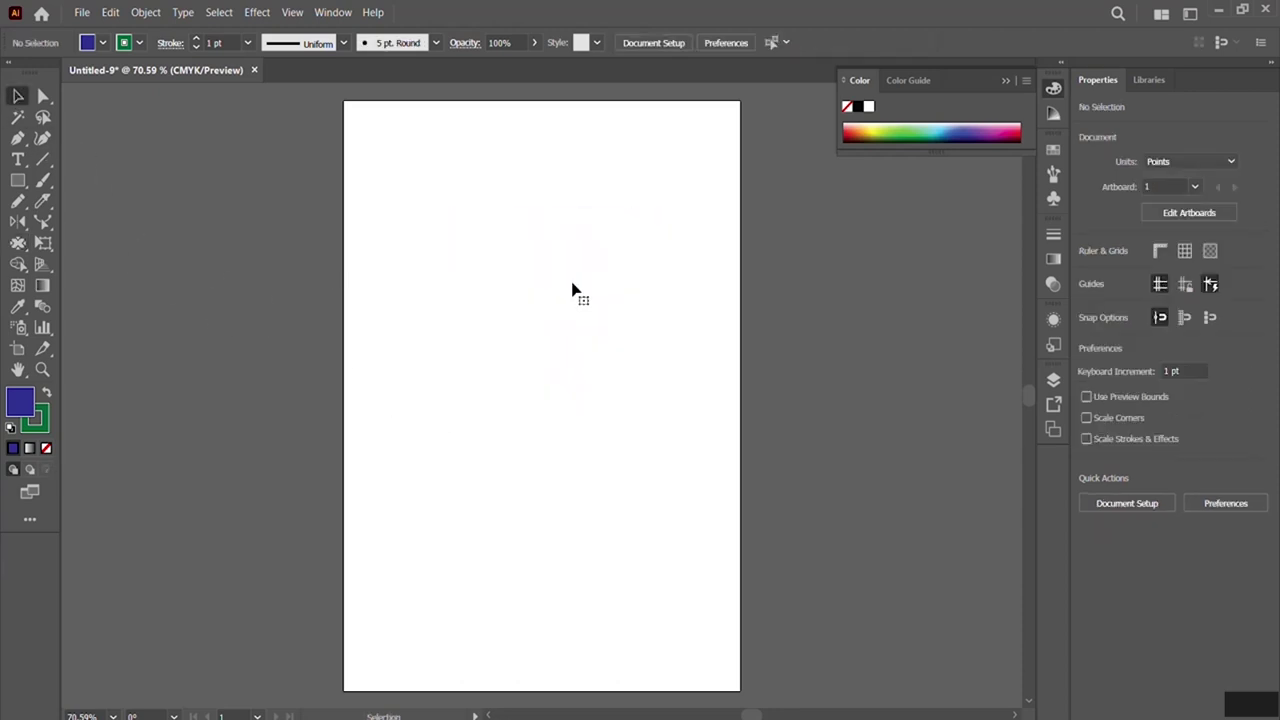
click(18, 181)
mouse_move(427, 191)
mouse_down()
mouse_move(580, 363)
mouse_move(646, 351)
mouse_move(673, 361)
mouse_up()
Bloat the rectangle's edges outward into rounded finger-like lobes with the Bloat Tool.
click(17, 245)
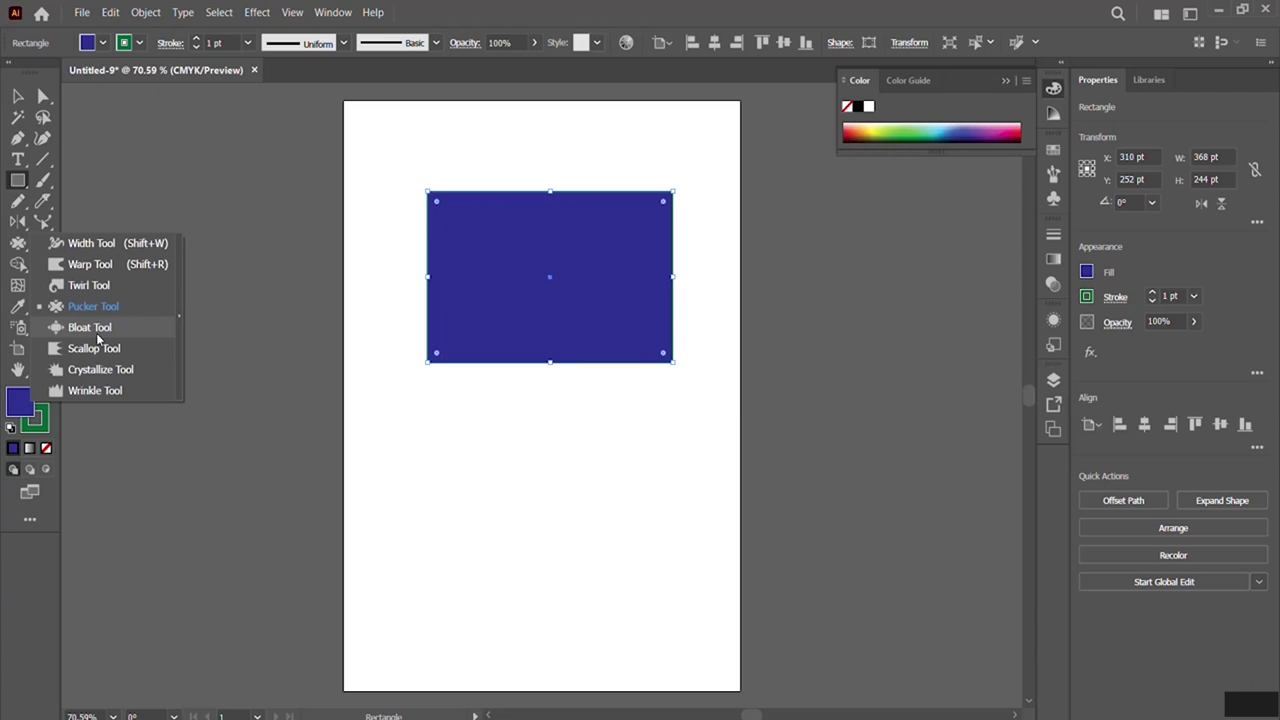
click(92, 327)
drag(443, 277, 388, 284)
drag(557, 214, 557, 141)
drag(552, 352, 557, 425)
drag(655, 265, 744, 268)
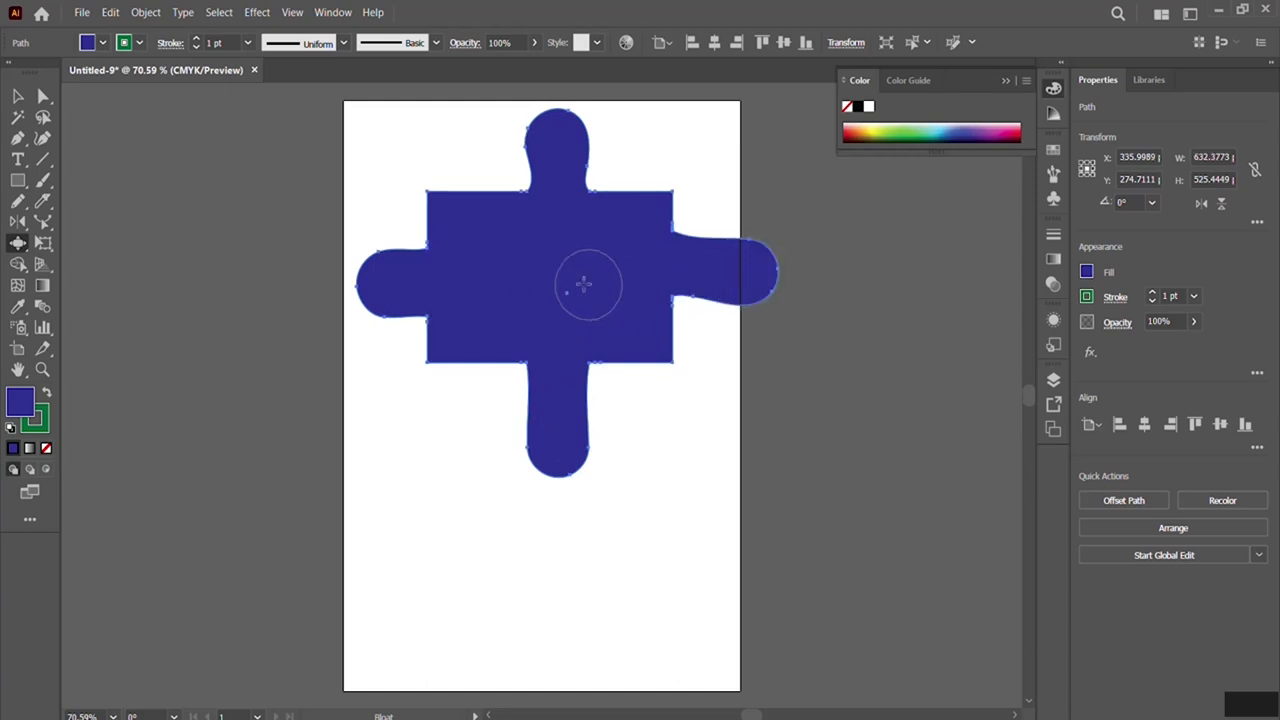
mouse_move(478, 220)
mouse_down()
mouse_move(402, 176)
mouse_move(477, 140)
mouse_up()
mouse_move(626, 214)
mouse_down()
mouse_move(651, 152)
mouse_move(662, 213)
mouse_move(728, 191)
mouse_up()
mouse_move(663, 337)
mouse_down()
mouse_move(721, 368)
mouse_move(669, 443)
mouse_move(492, 420)
mouse_move(438, 383)
mouse_move(412, 439)
mouse_move(393, 357)
mouse_move(380, 395)
mouse_up()
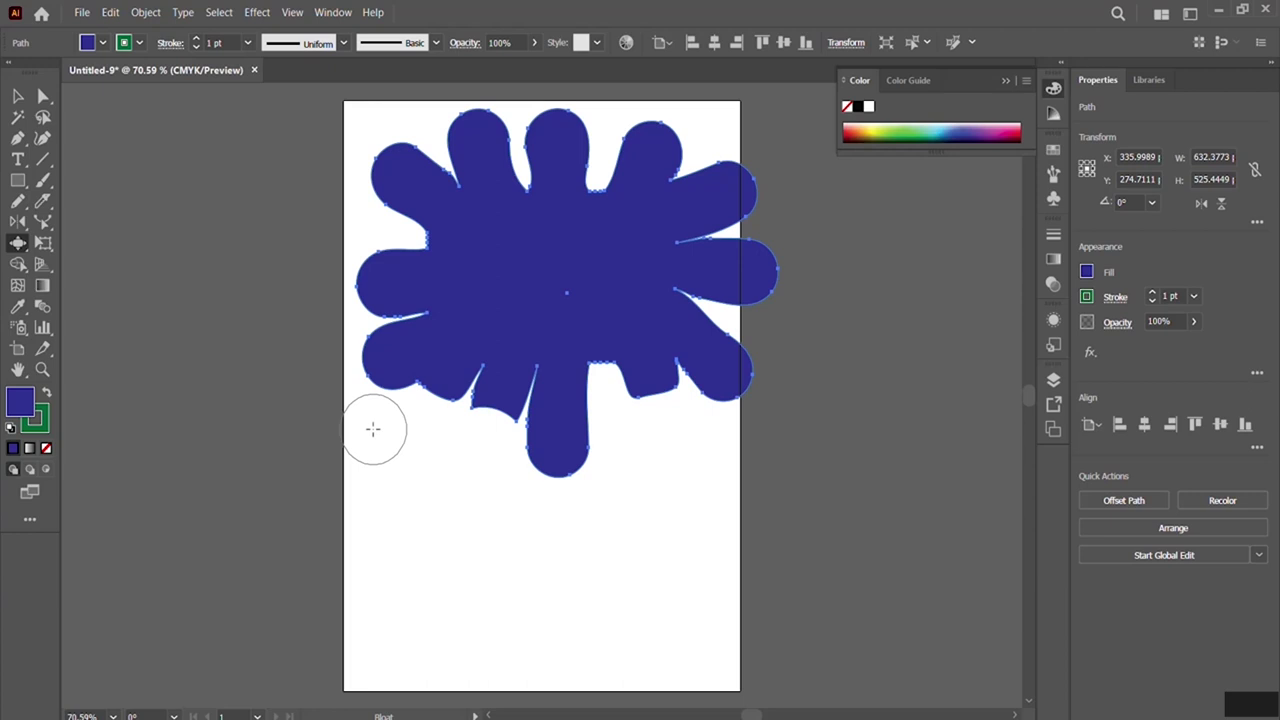
Delete the bloated shape to clear the artboard.
key(Delete)
key(shift+w)
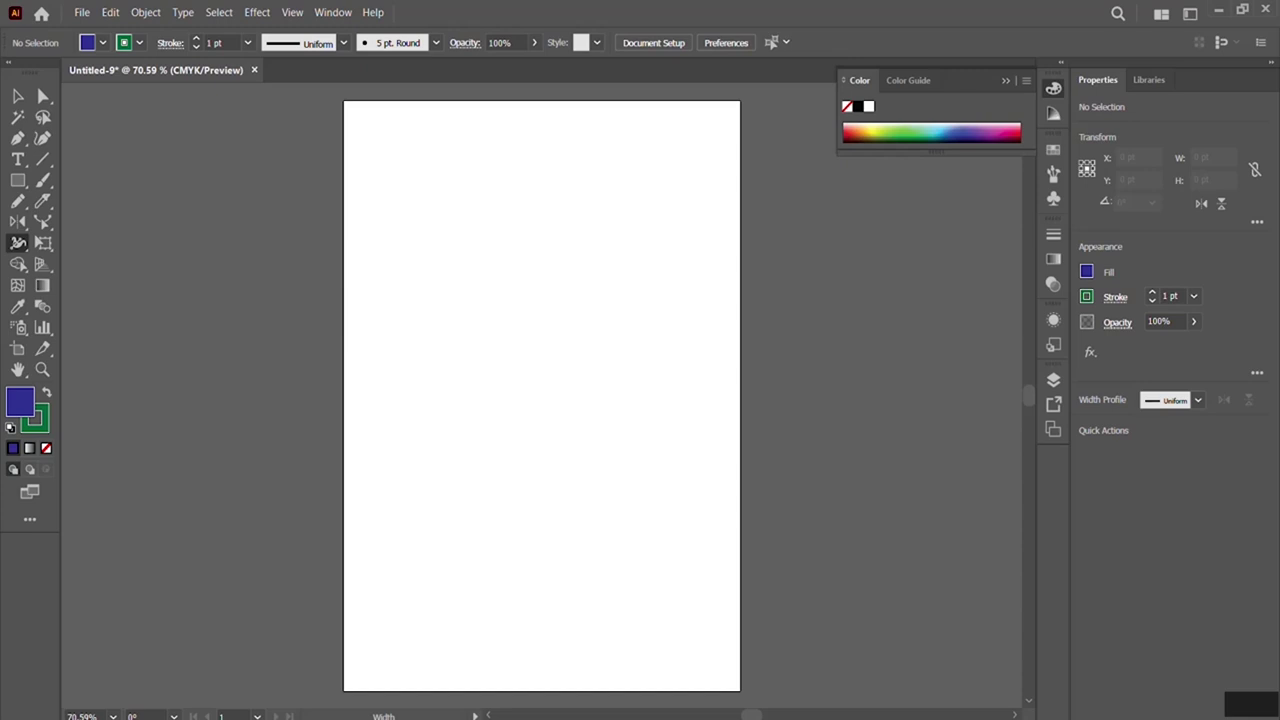
click(17, 182)
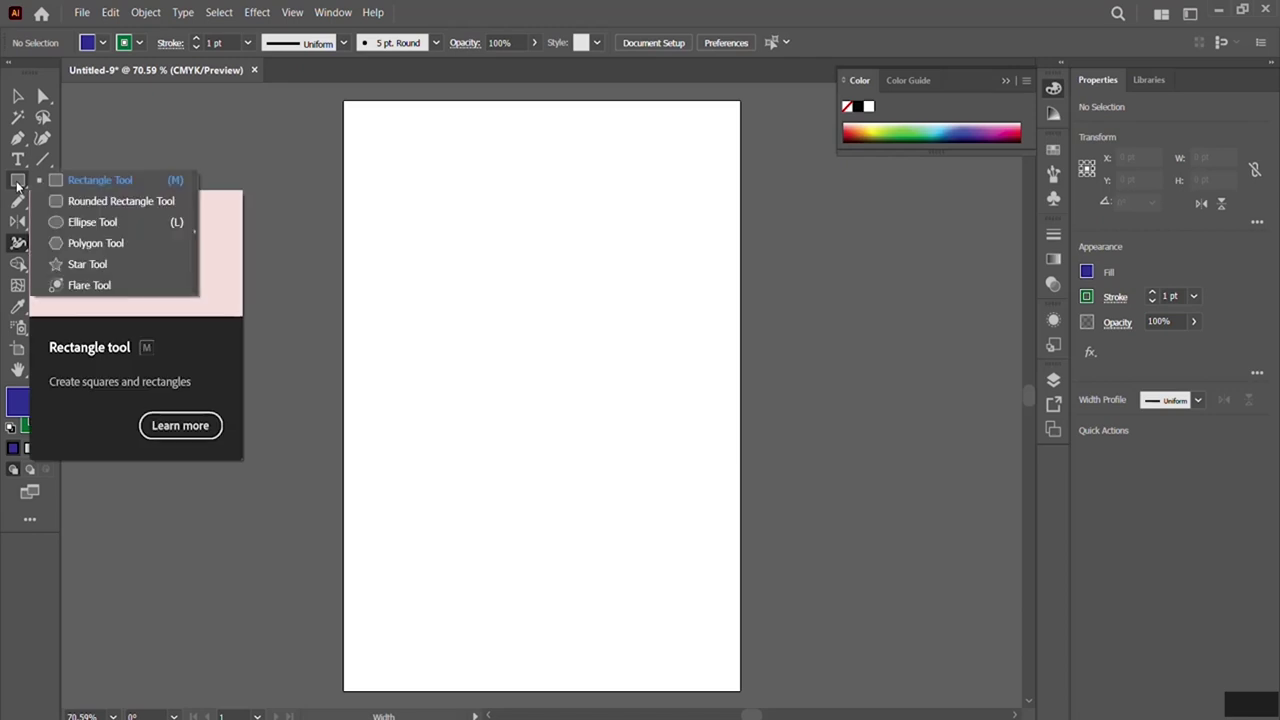
Draw a roughly 215 × 236 pt blue circle and scallop its top edge into jagged crinkles.
click(79, 223)
mouse_move(484, 259)
mouse_down()
mouse_move(587, 349)
mouse_move(627, 410)
mouse_up()
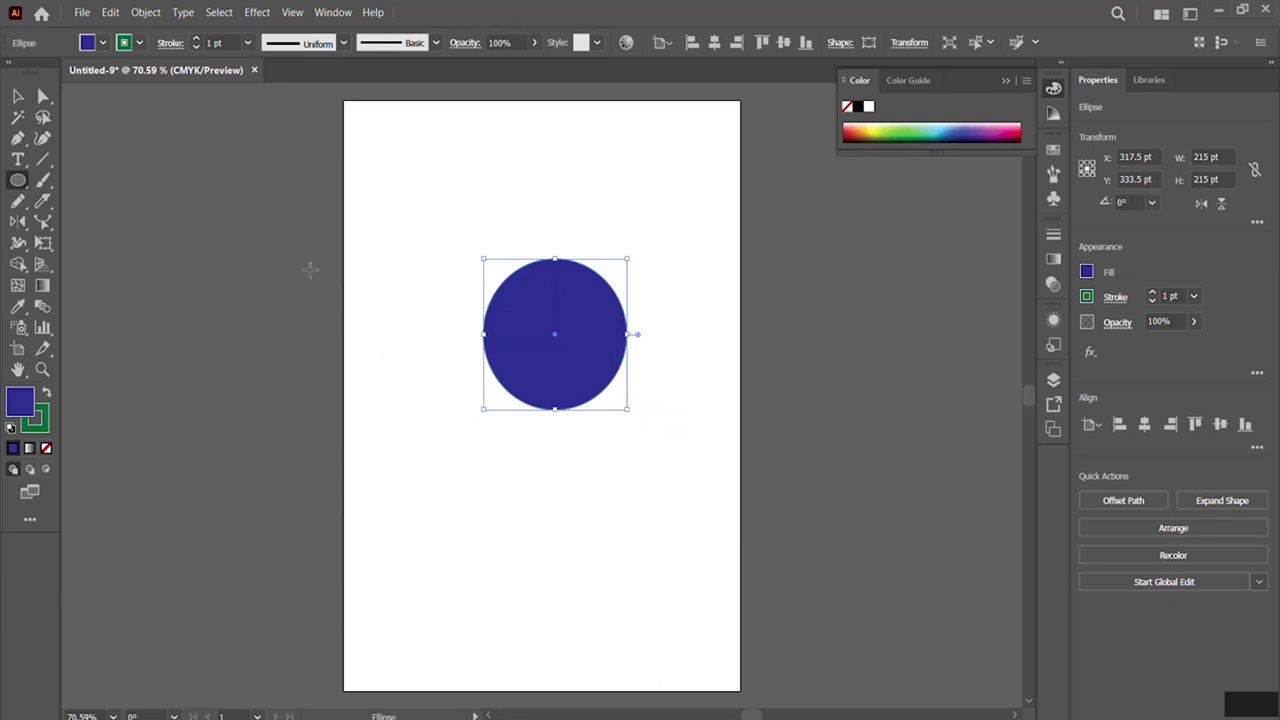
click(19, 250)
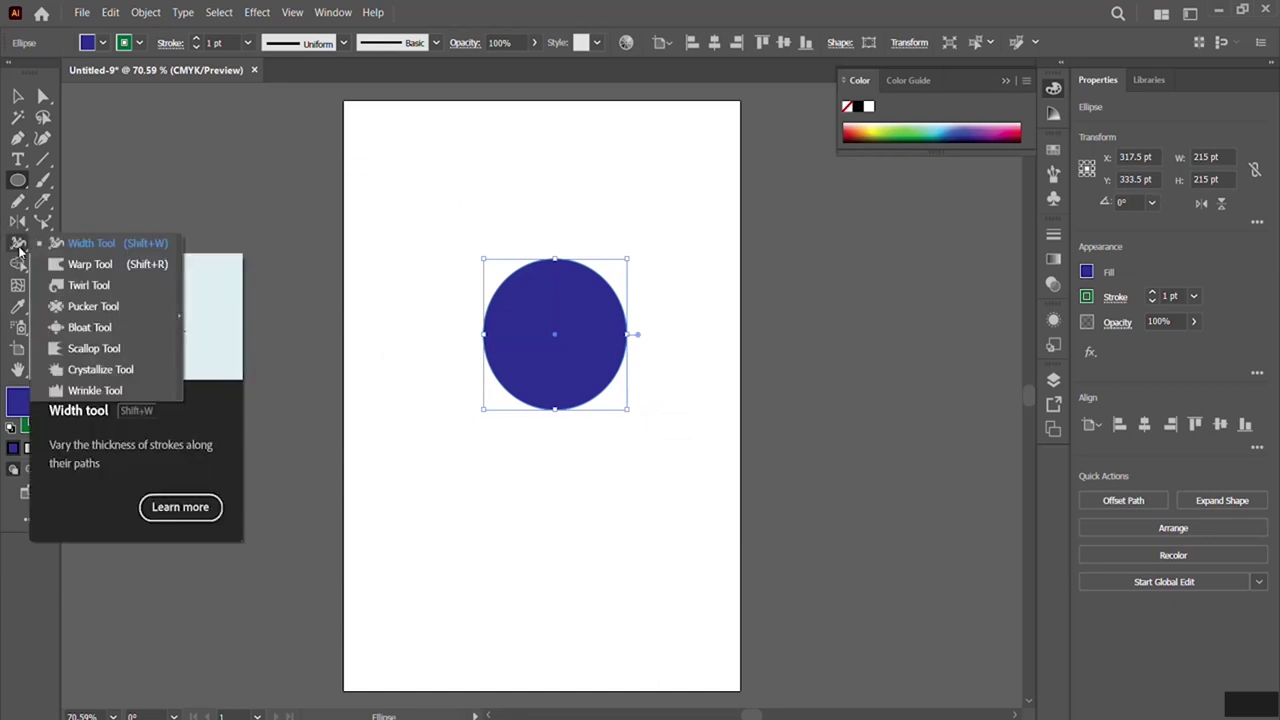
click(86, 349)
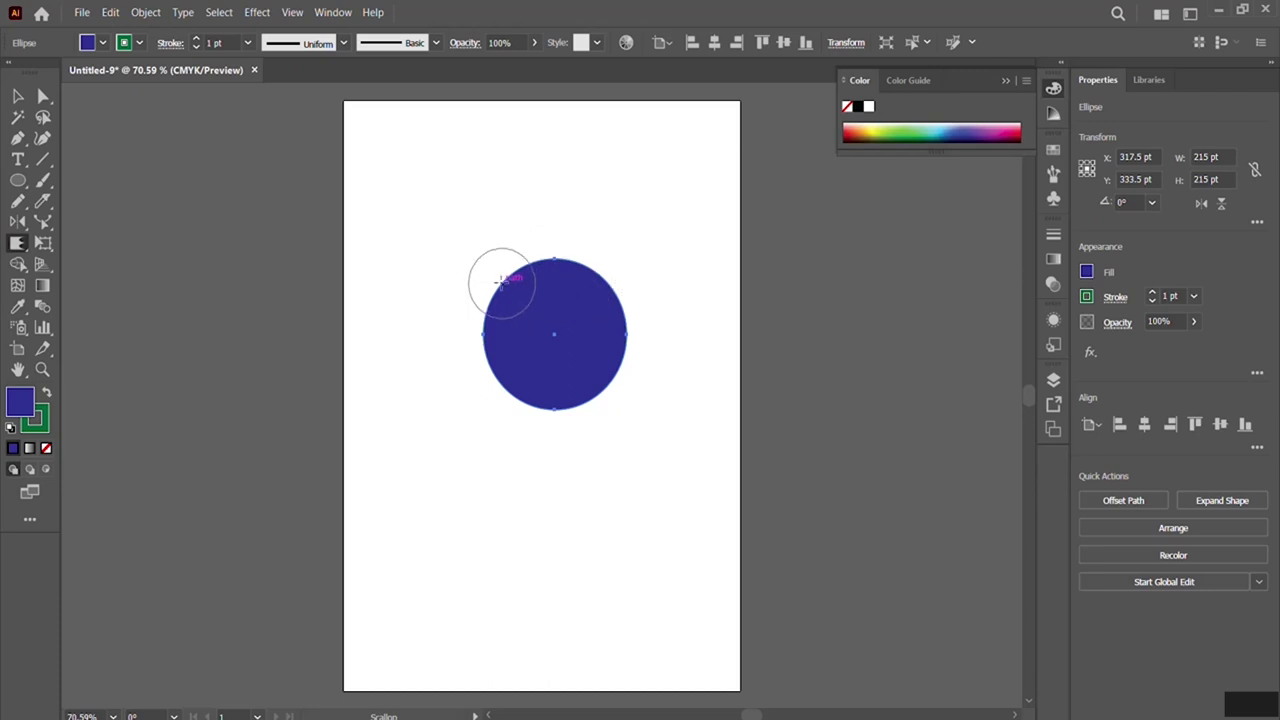
drag(533, 298, 500, 220)
mouse_move(628, 217)
mouse_down()
mouse_move(571, 271)
mouse_move(571, 229)
mouse_move(546, 269)
mouse_move(531, 209)
mouse_move(533, 256)
mouse_move(509, 217)
mouse_move(580, 286)
mouse_move(504, 297)
mouse_move(445, 250)
mouse_up()
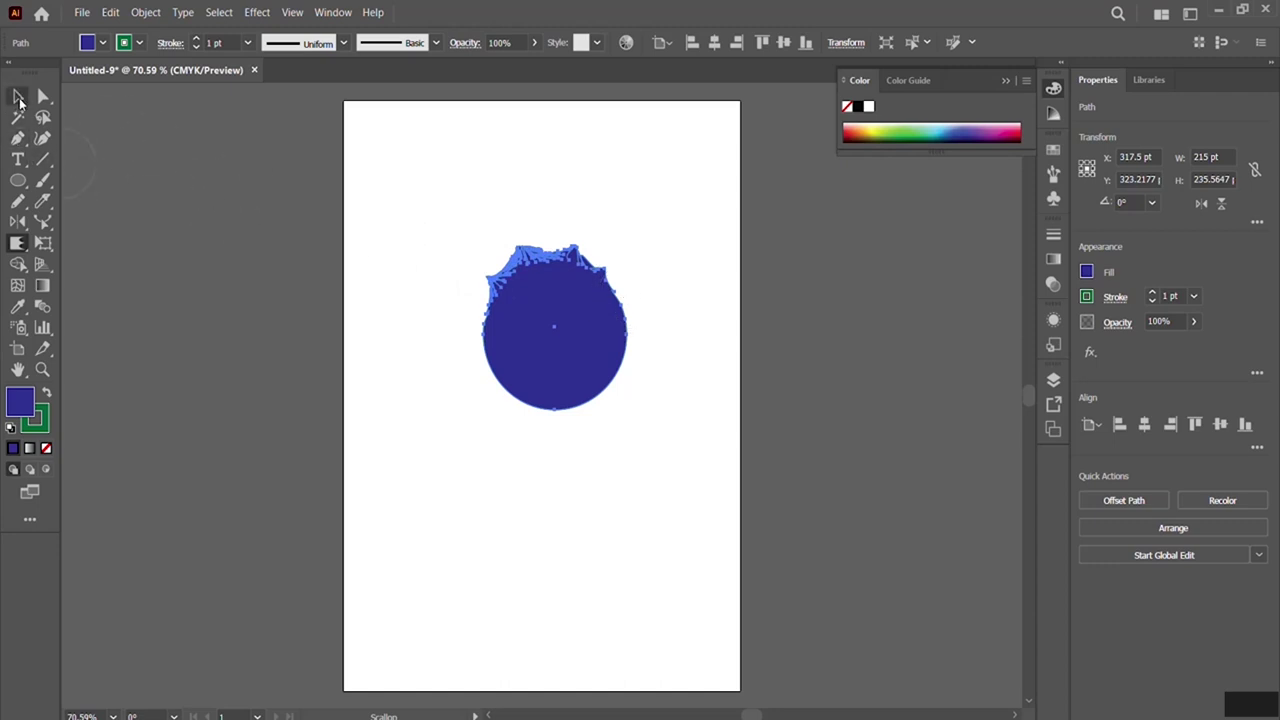
click(18, 99)
click(389, 340)
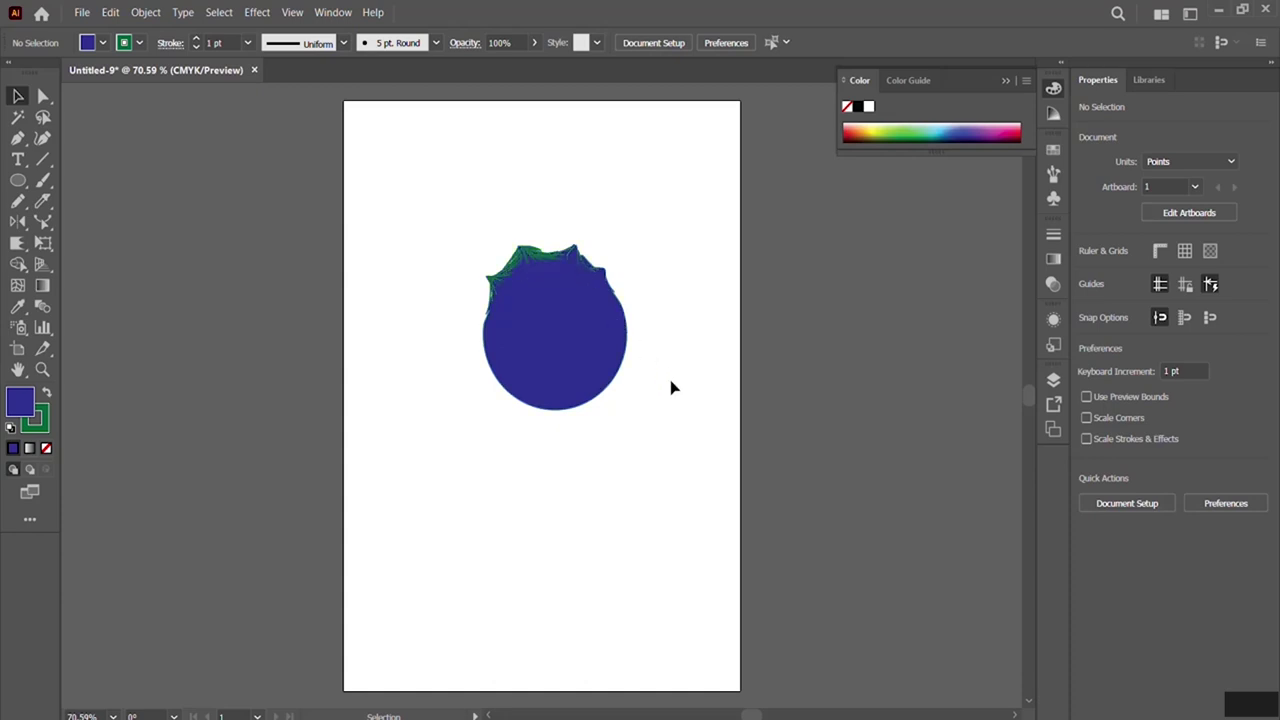
click(22, 249)
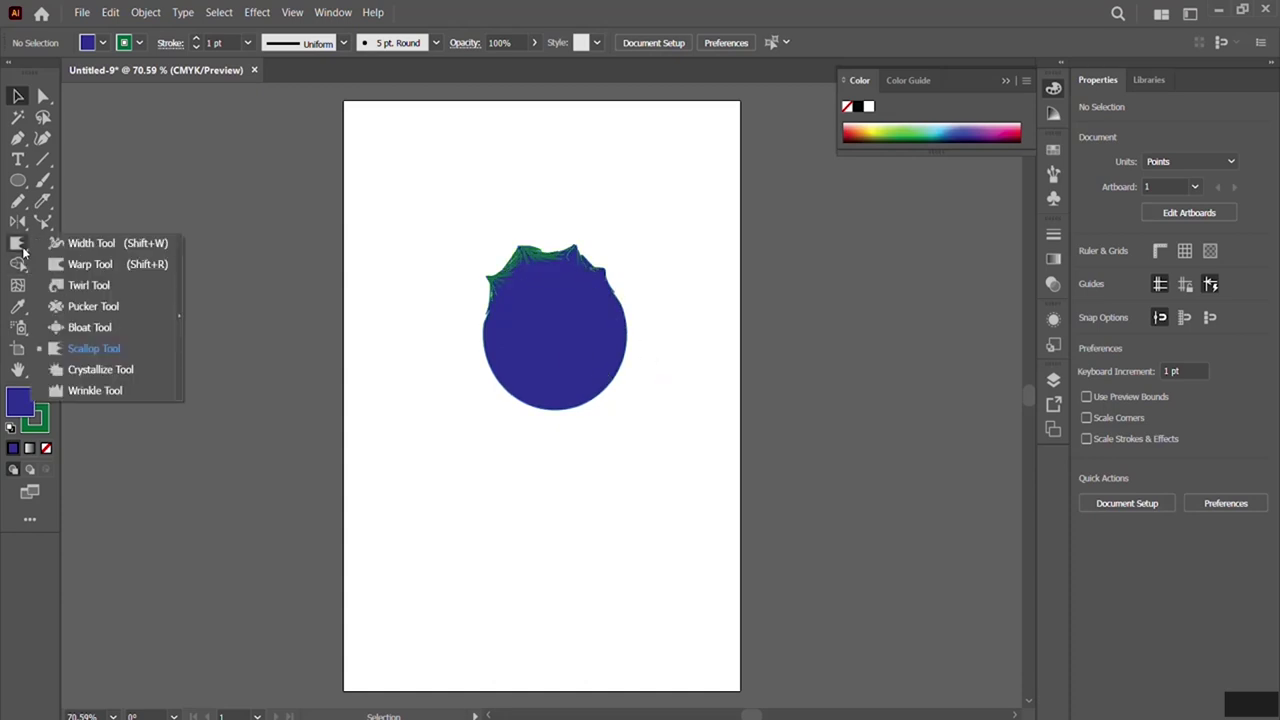
Crystallize the blue circle's lower-left and lower-right edges into sharp spikes.
click(103, 370)
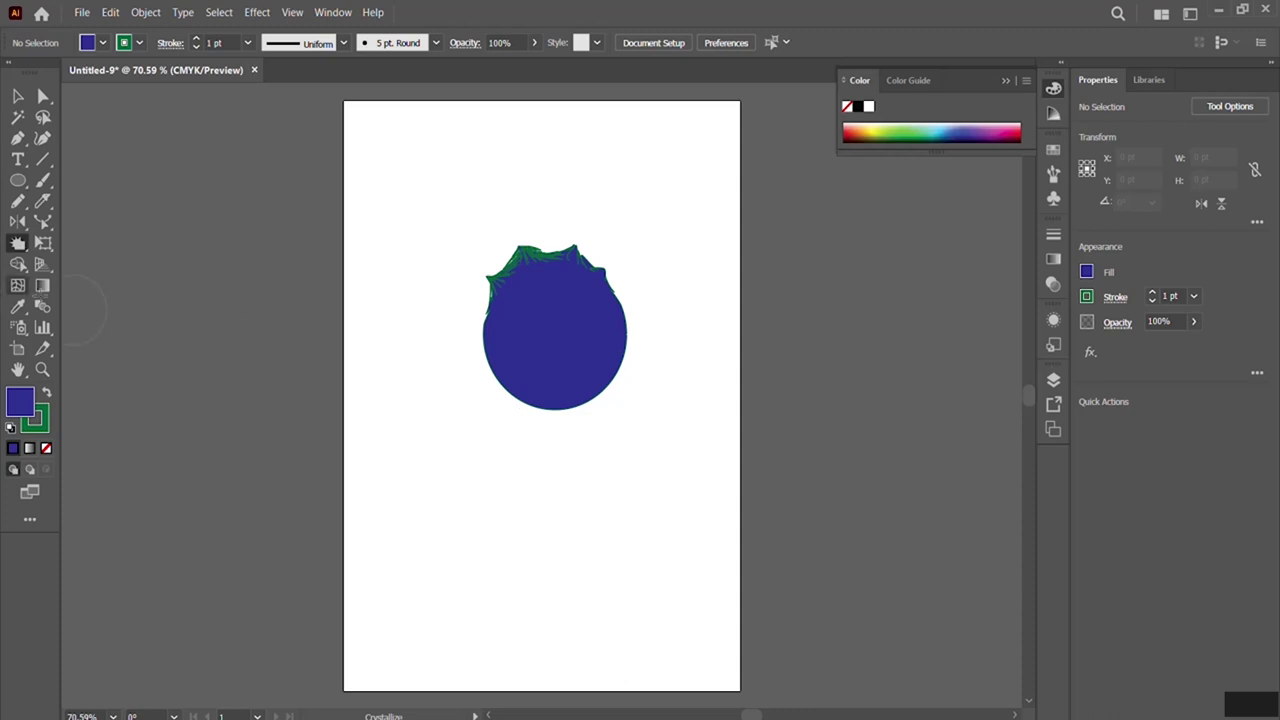
click(18, 243)
click(100, 370)
mouse_move(480, 400)
mouse_down()
mouse_move(514, 371)
mouse_move(480, 408)
mouse_move(491, 343)
mouse_move(506, 400)
mouse_move(480, 406)
mouse_move(594, 437)
mouse_move(601, 361)
mouse_move(686, 363)
mouse_move(609, 314)
mouse_move(563, 306)
mouse_move(498, 333)
mouse_move(406, 331)
mouse_up()
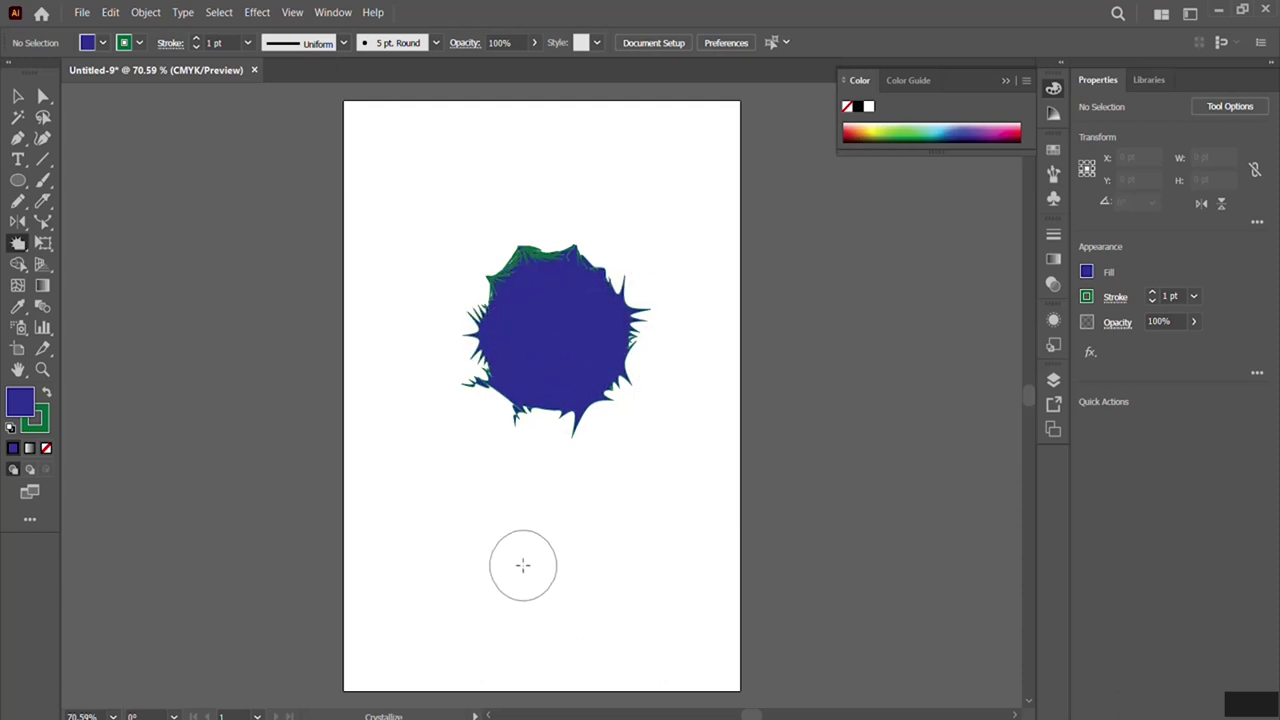
mouse_move(633, 465)
mouse_down()
mouse_move(614, 394)
mouse_move(646, 483)
mouse_up()
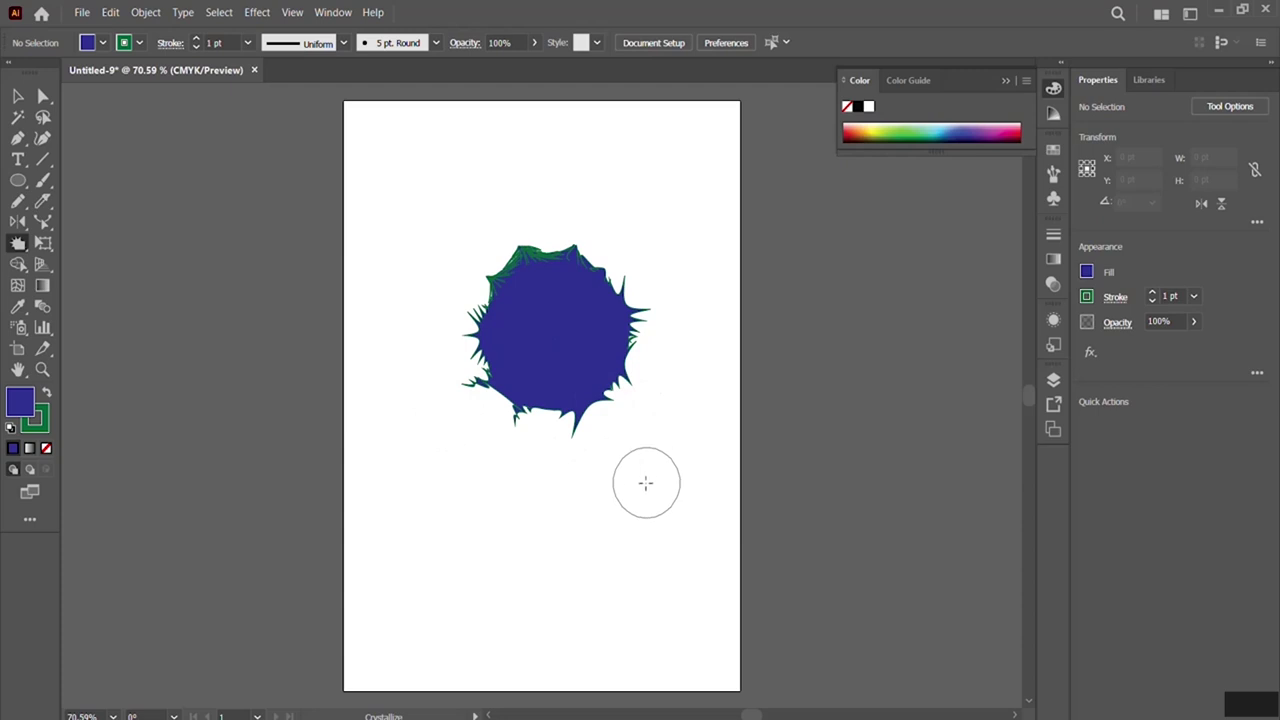
click(17, 246)
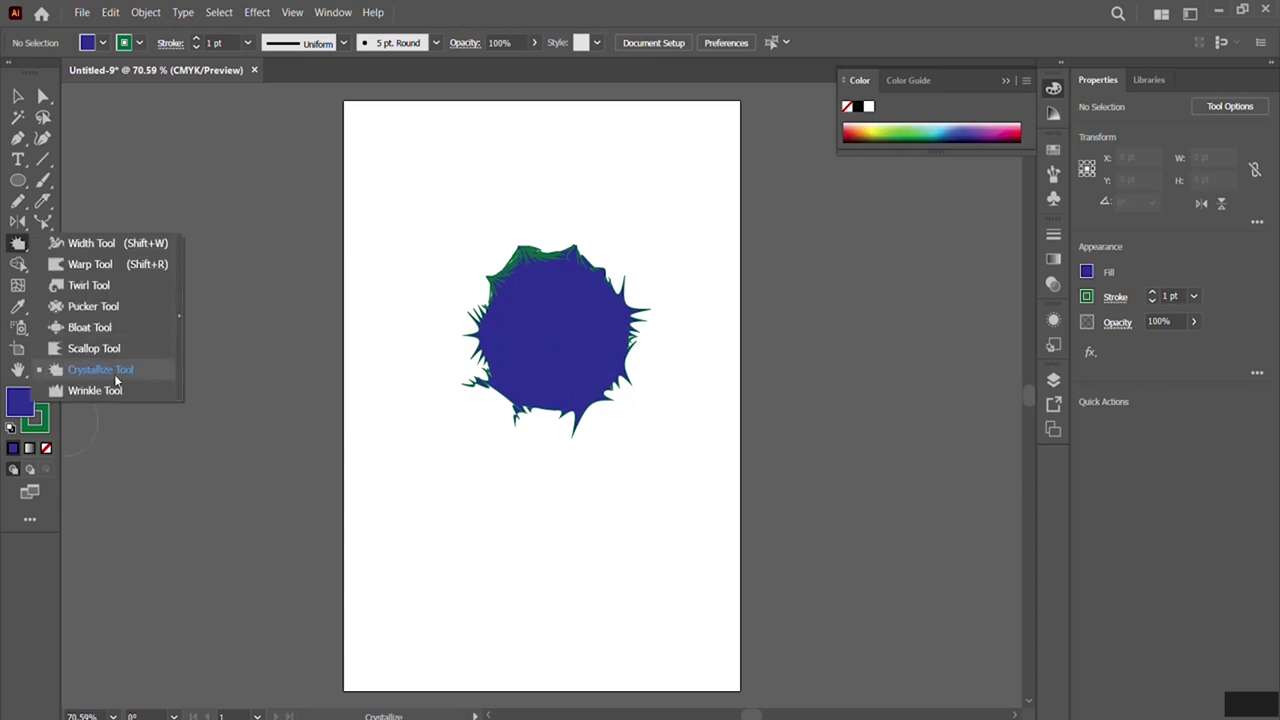
Delete the spiky circle and draw a wide blue rectangle on the upper artboard.
click(17, 95)
click(567, 330)
key(Delete)
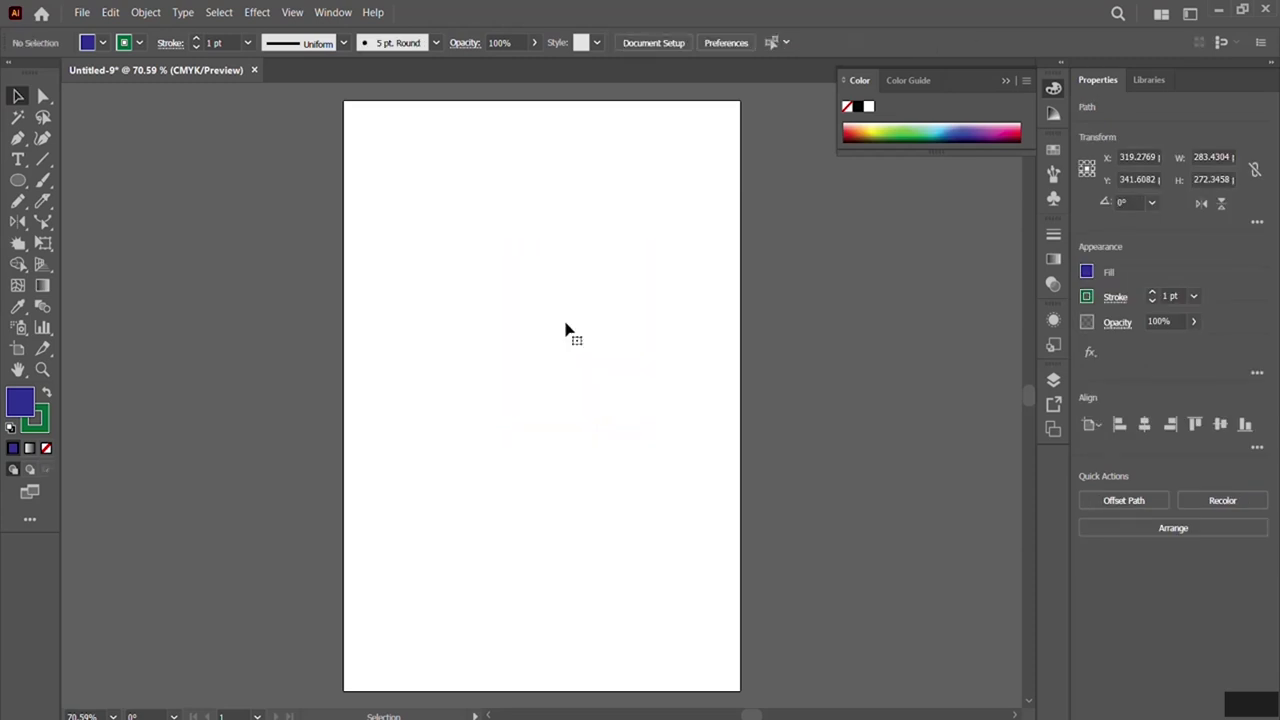
click(17, 188)
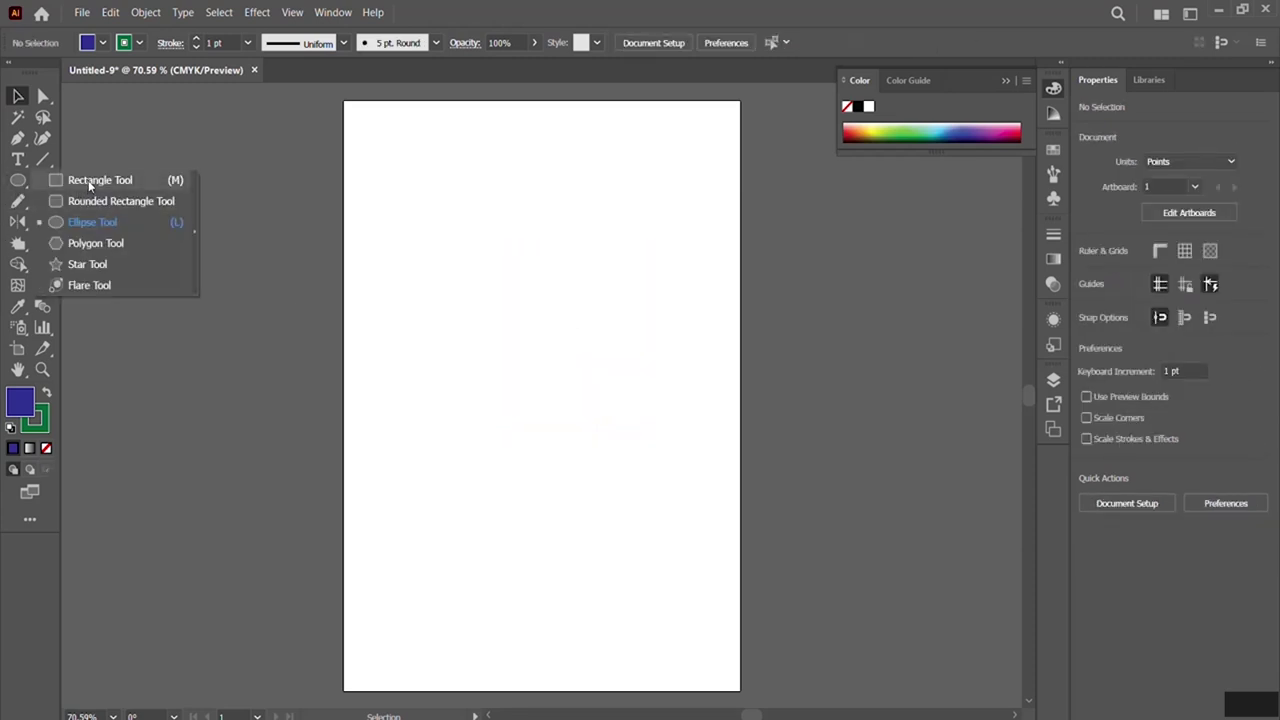
click(91, 177)
drag(417, 216, 703, 391)
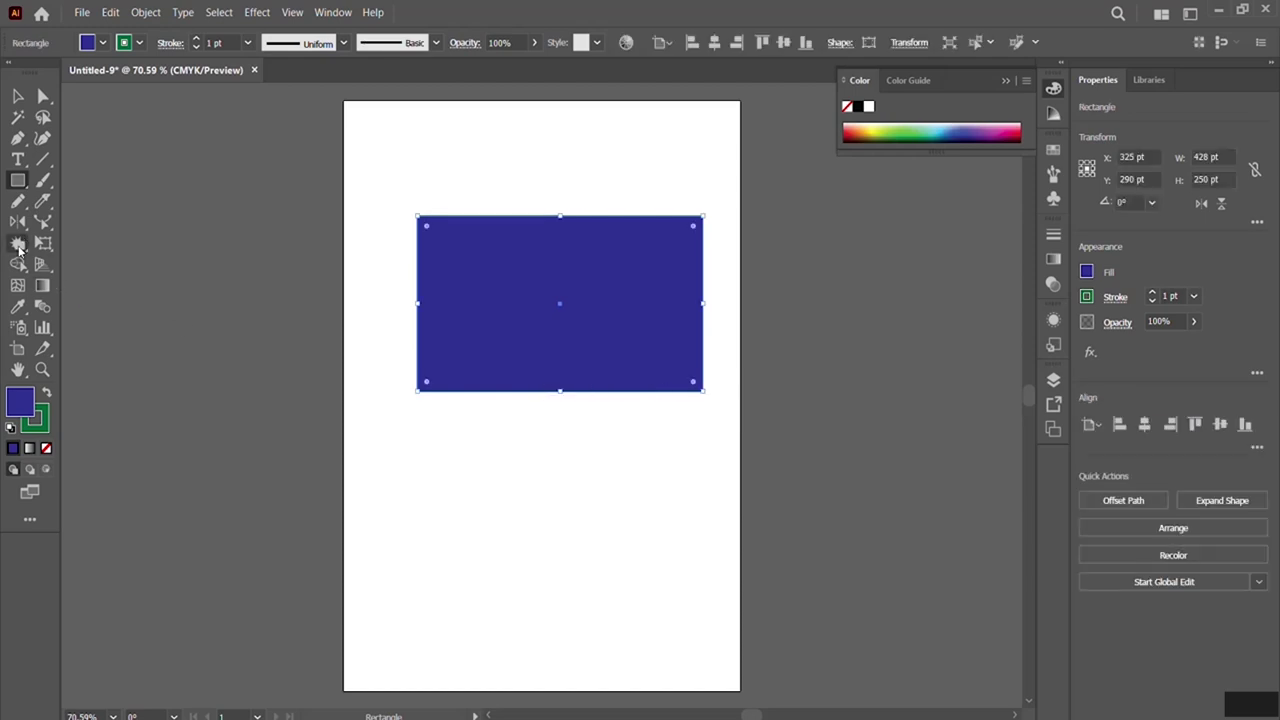
Wrinkle the rectangle's top and bottom edges with the Wrinkle Tool, then deselect it.
click(18, 243)
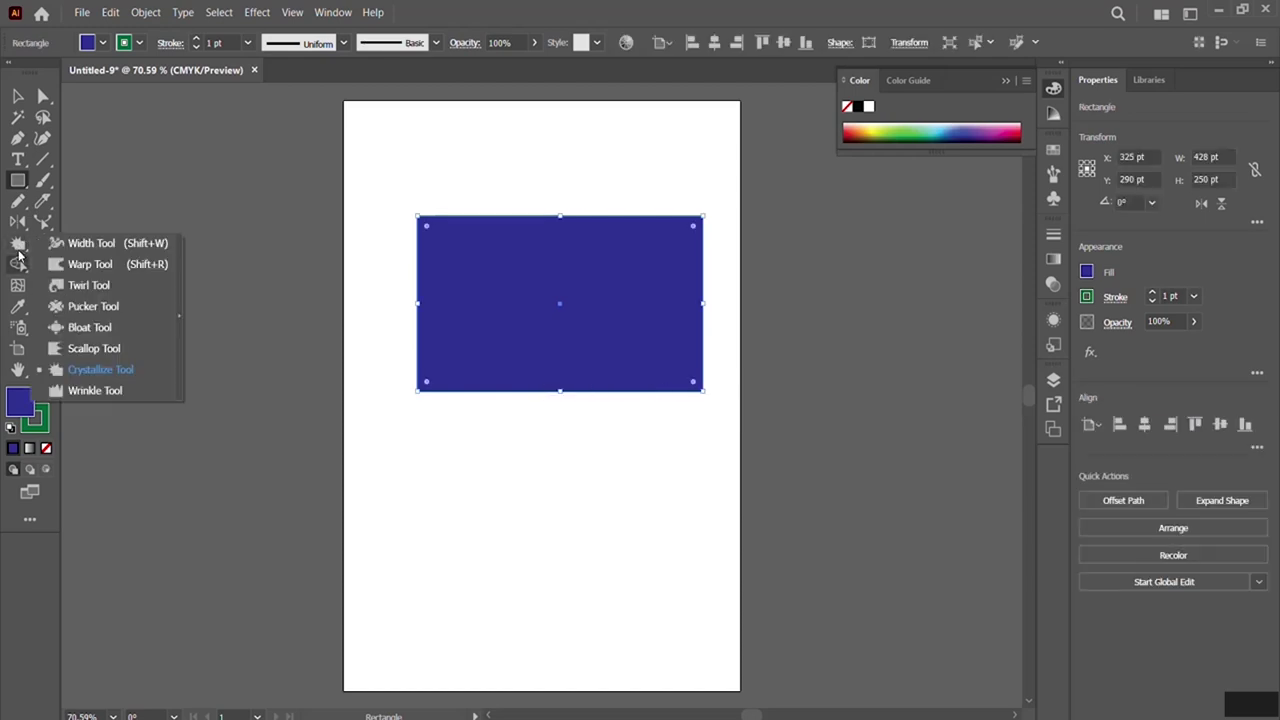
click(94, 391)
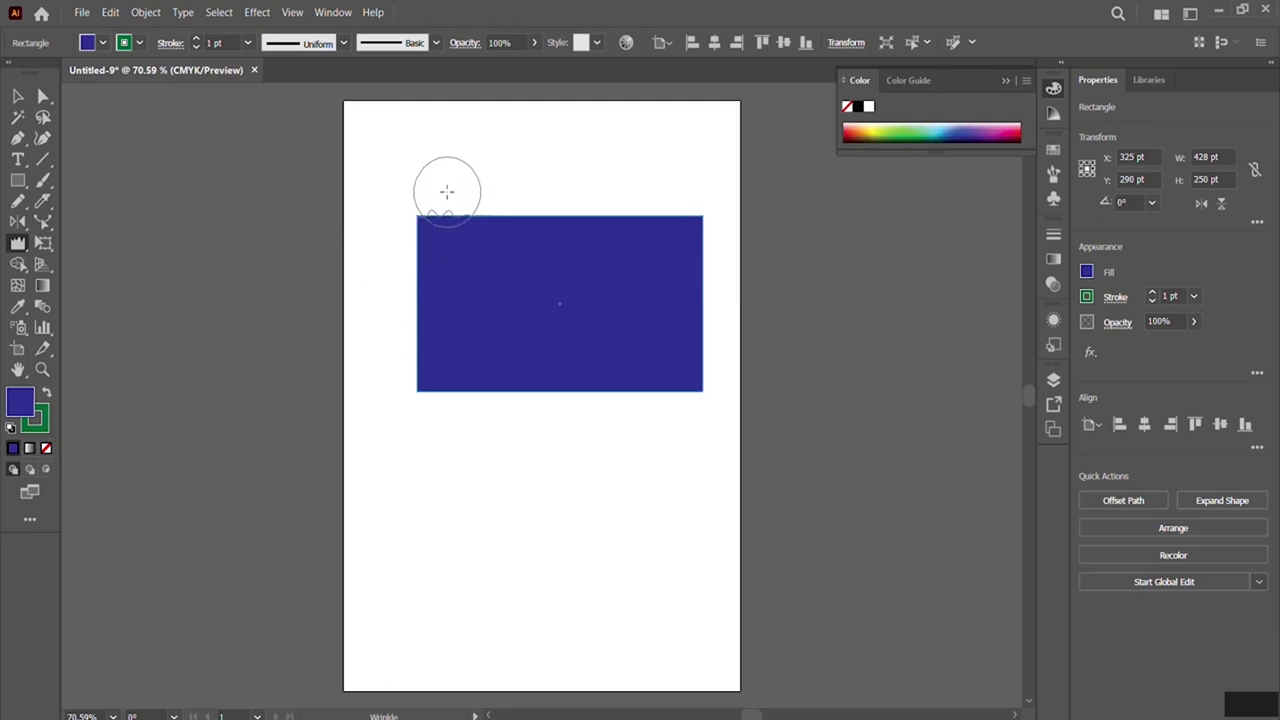
mouse_move(447, 166)
mouse_down()
mouse_move(500, 245)
mouse_move(499, 159)
mouse_move(567, 245)
mouse_move(585, 239)
mouse_move(571, 178)
mouse_move(542, 223)
mouse_move(637, 221)
mouse_move(639, 195)
mouse_move(660, 225)
mouse_move(697, 240)
mouse_move(681, 244)
mouse_move(691, 284)
mouse_up()
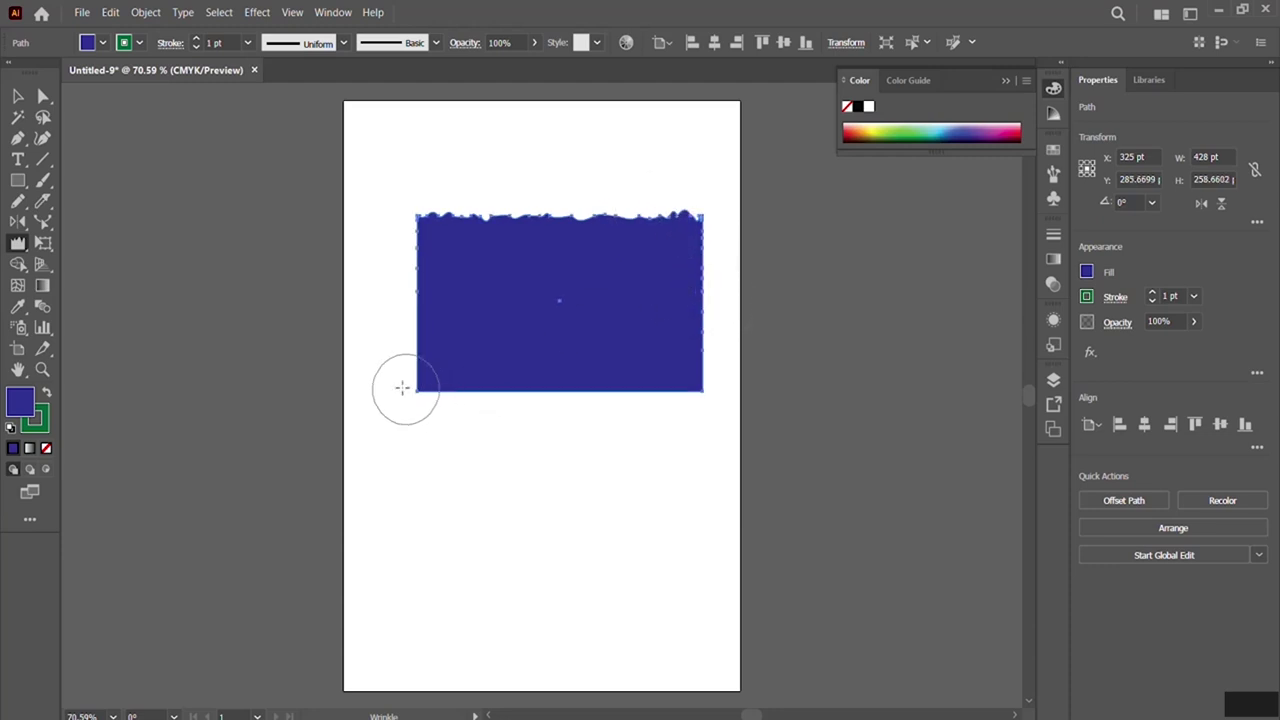
mouse_move(430, 378)
mouse_down()
mouse_move(434, 431)
mouse_move(509, 380)
mouse_move(511, 440)
mouse_move(570, 388)
mouse_move(591, 420)
mouse_move(626, 403)
mouse_move(657, 425)
mouse_up()
click(18, 95)
click(407, 413)
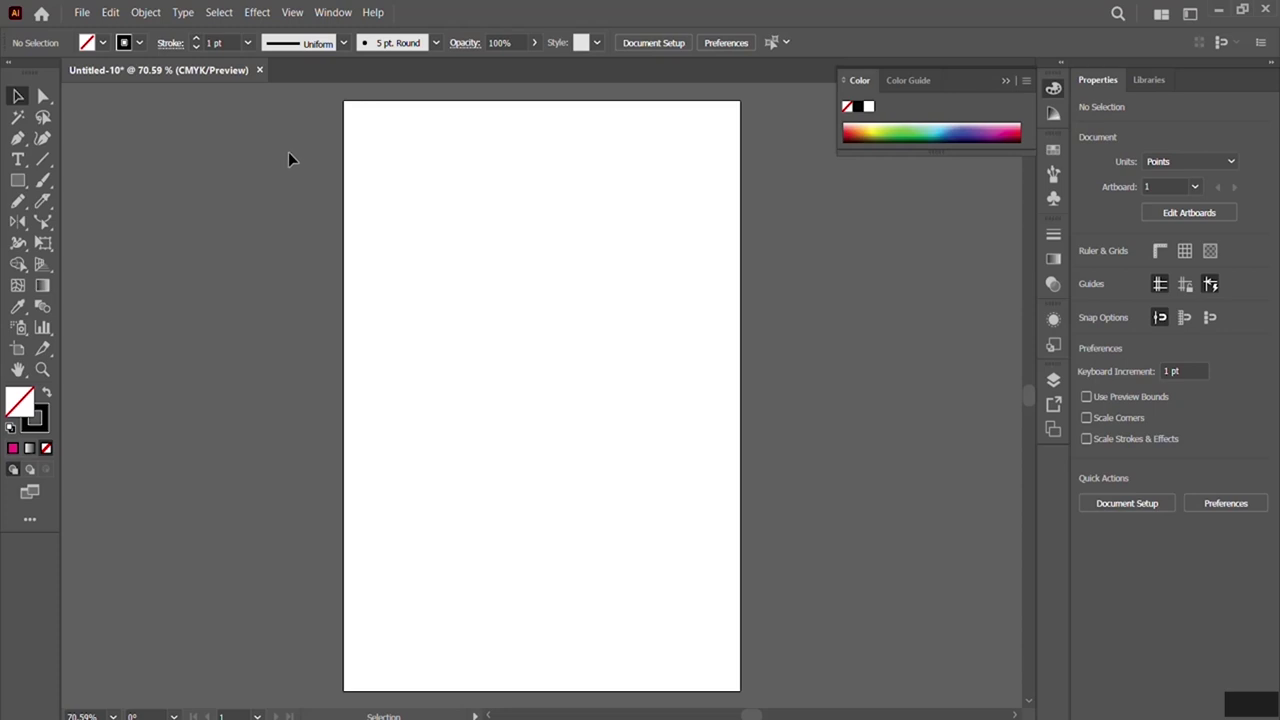
Draw a 326 × 184 pt rectangle near the artboard centre and fill it magenta.
click(18, 184)
mouse_move(431, 314)
mouse_down()
mouse_move(431, 397)
mouse_move(648, 442)
mouse_up()
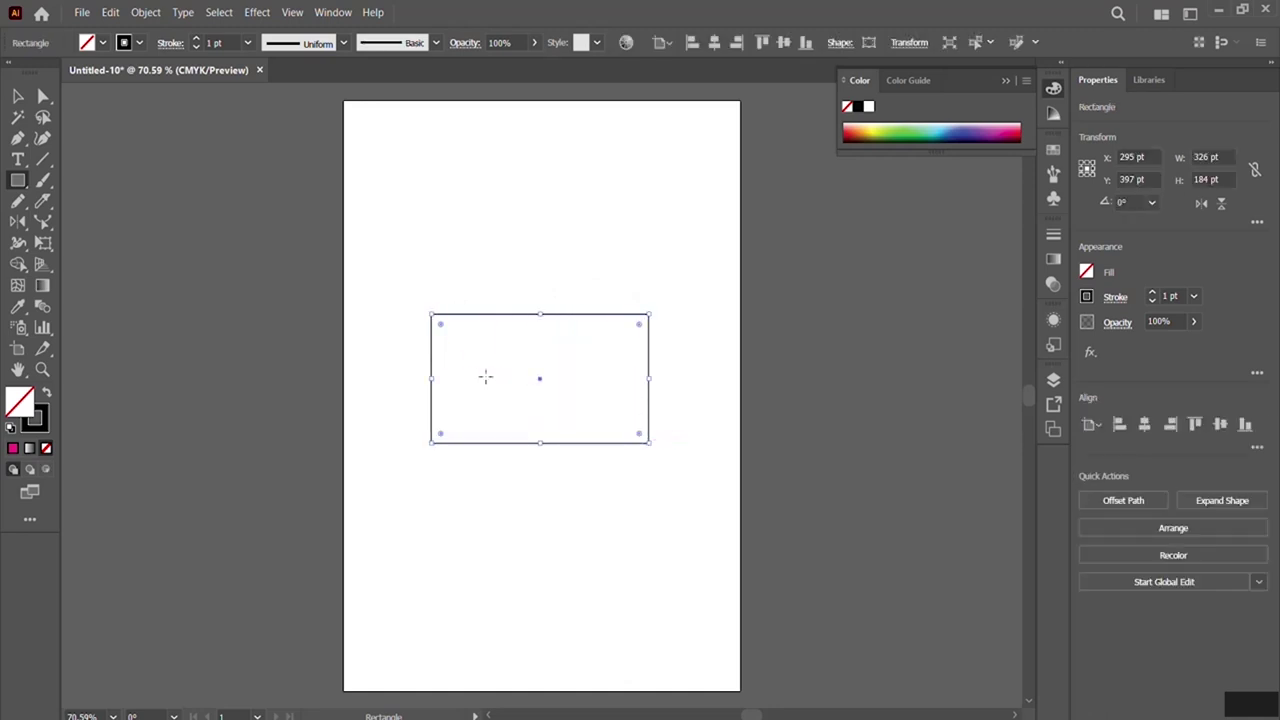
click(103, 43)
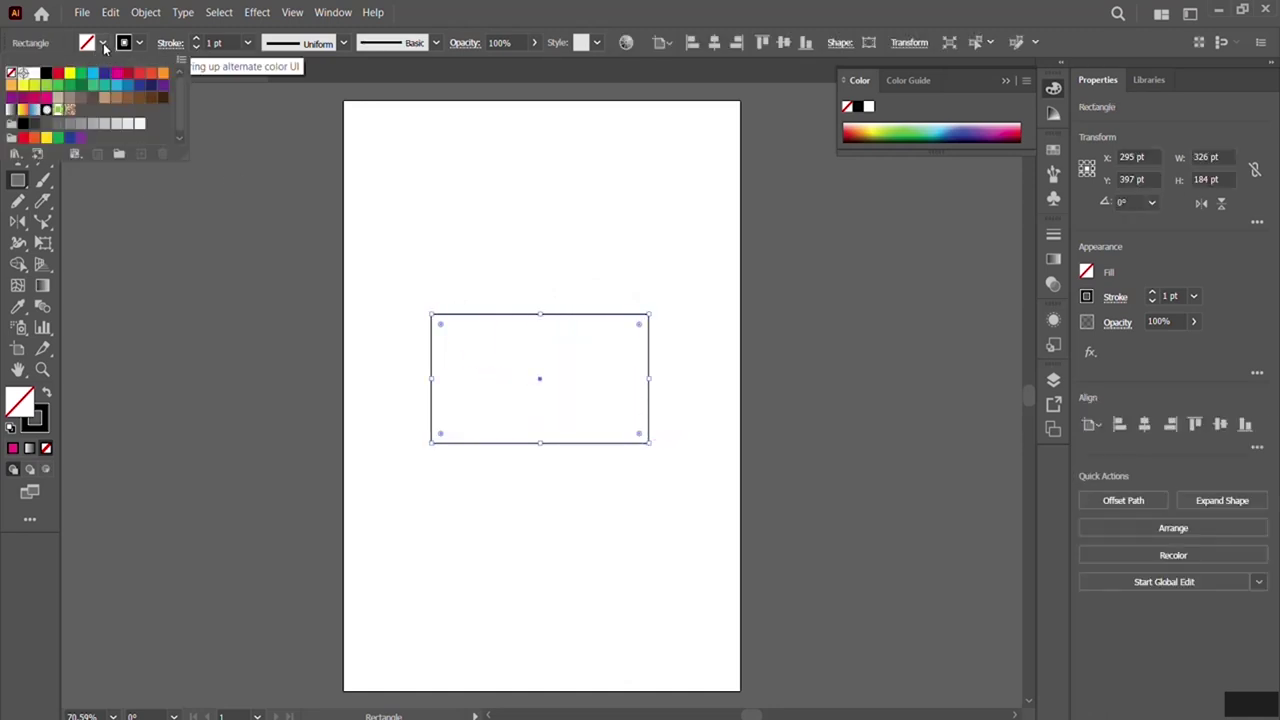
click(47, 105)
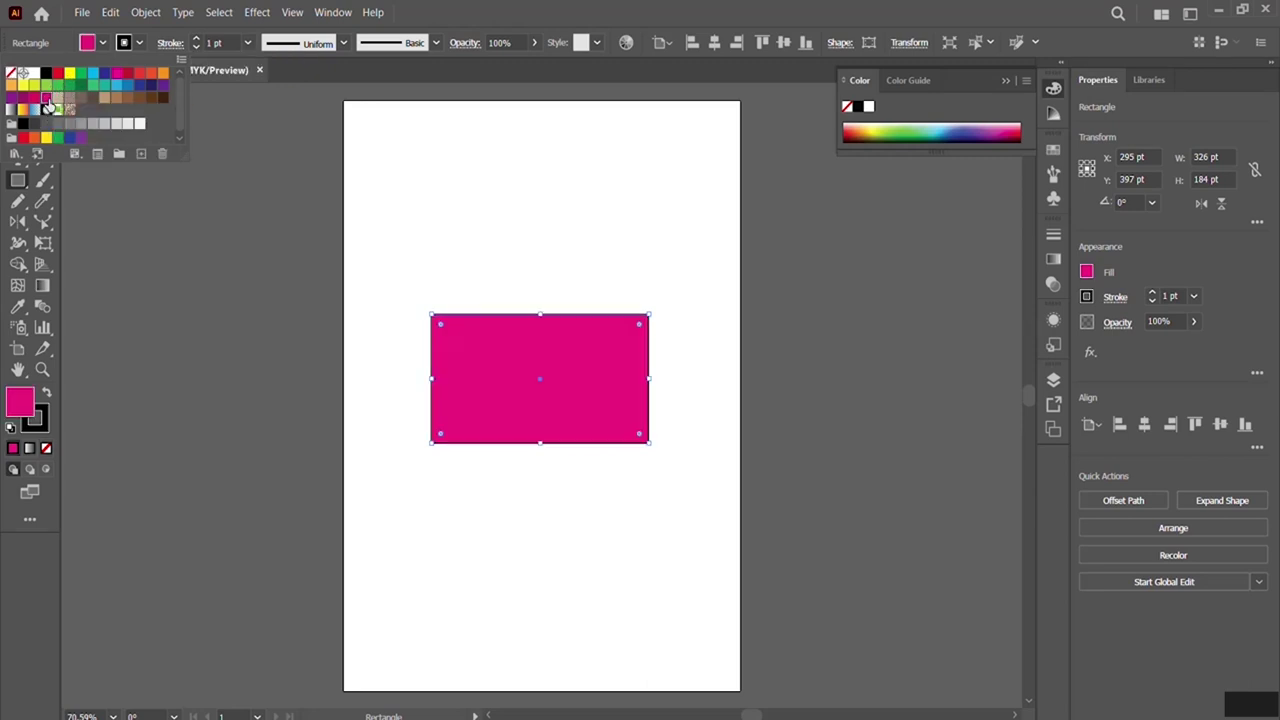
click(426, 18)
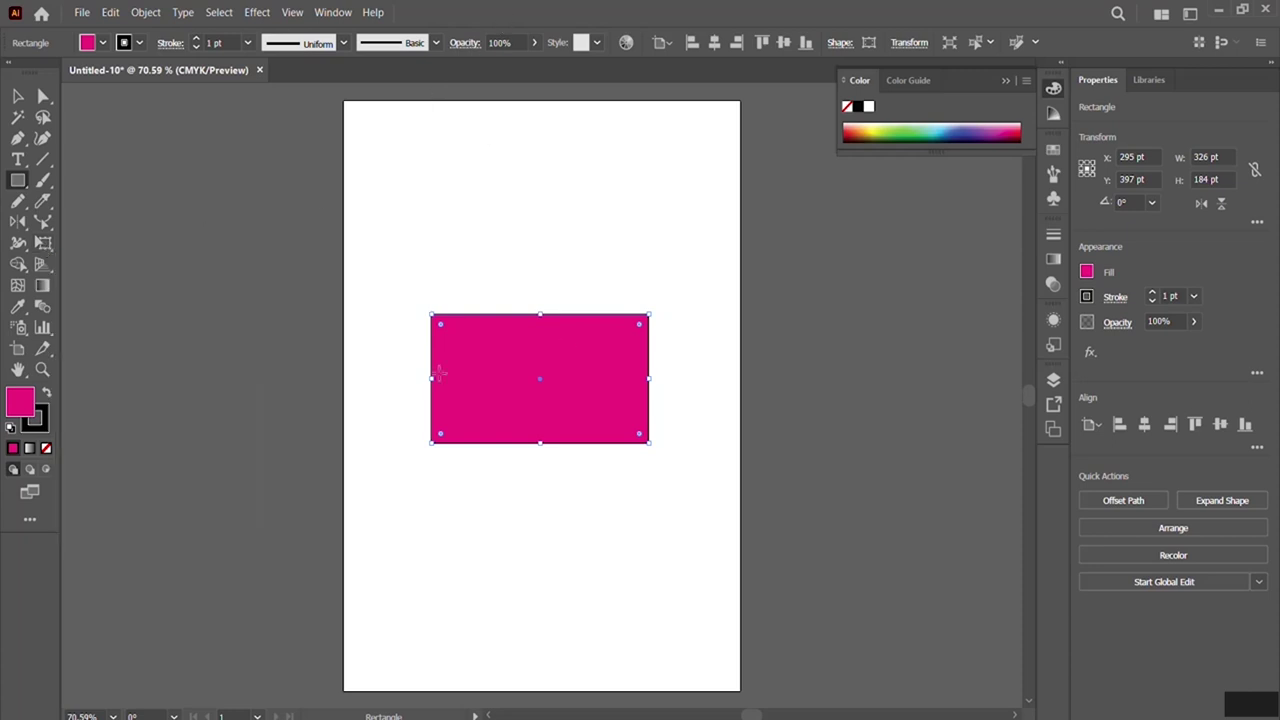
Narrow the rectangle's left side with Free Transform and Perspective Distort into a short edge.
click(46, 245)
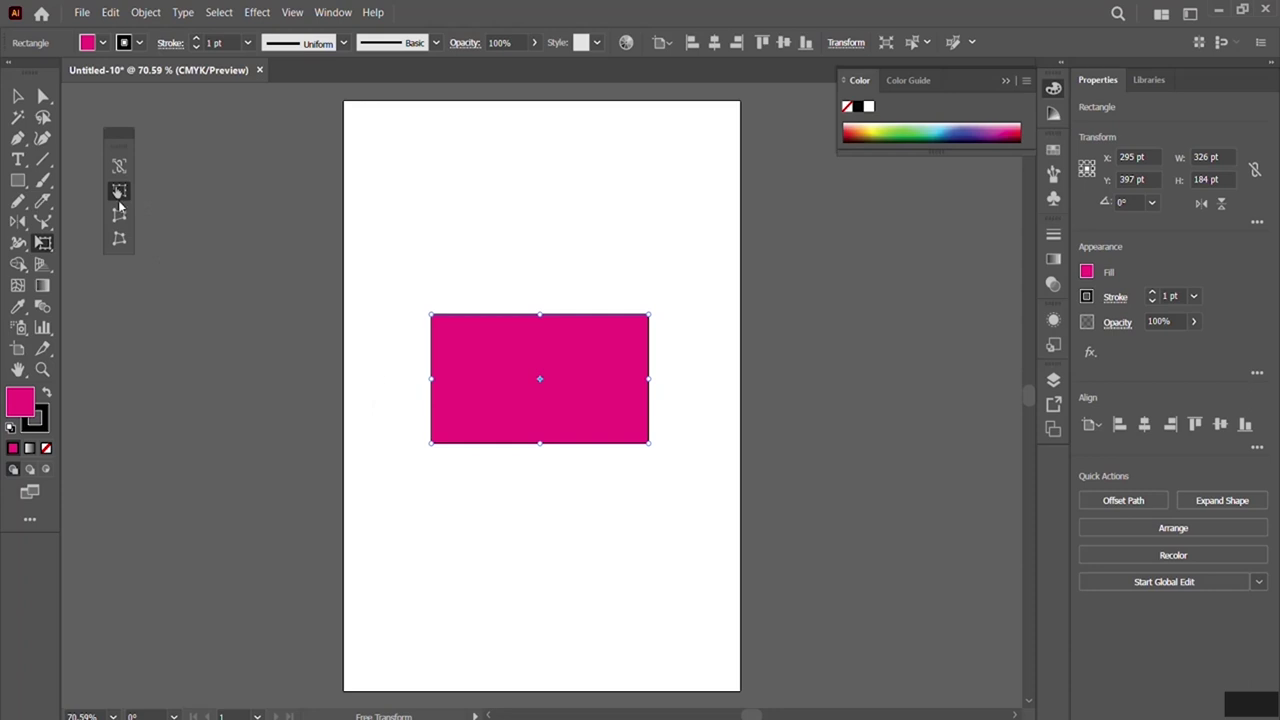
drag(431, 378, 457, 386)
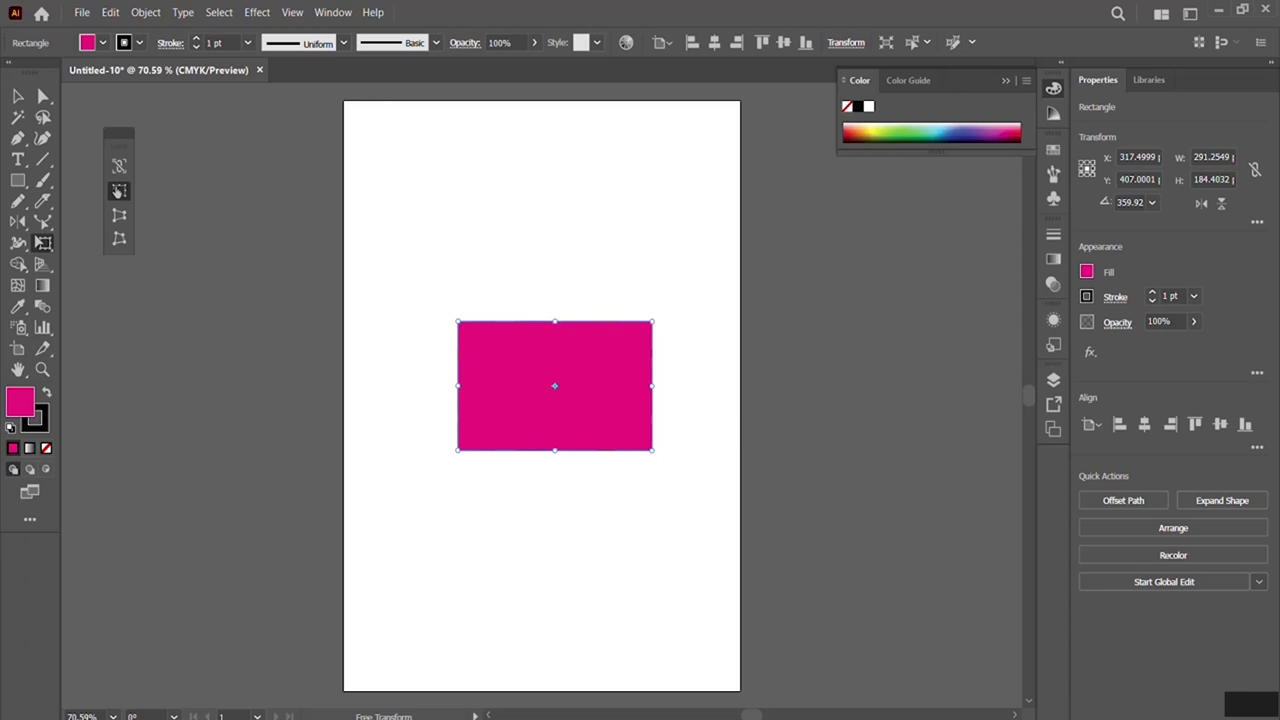
click(119, 215)
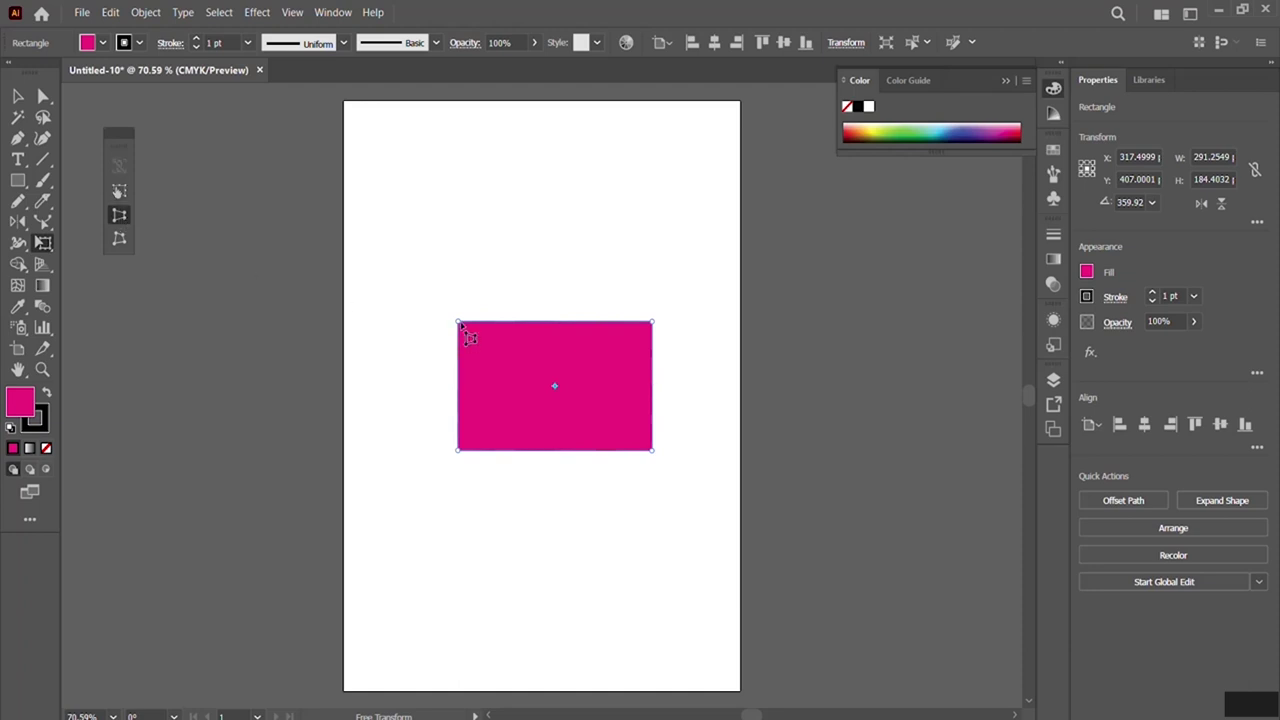
drag(458, 322, 457, 385)
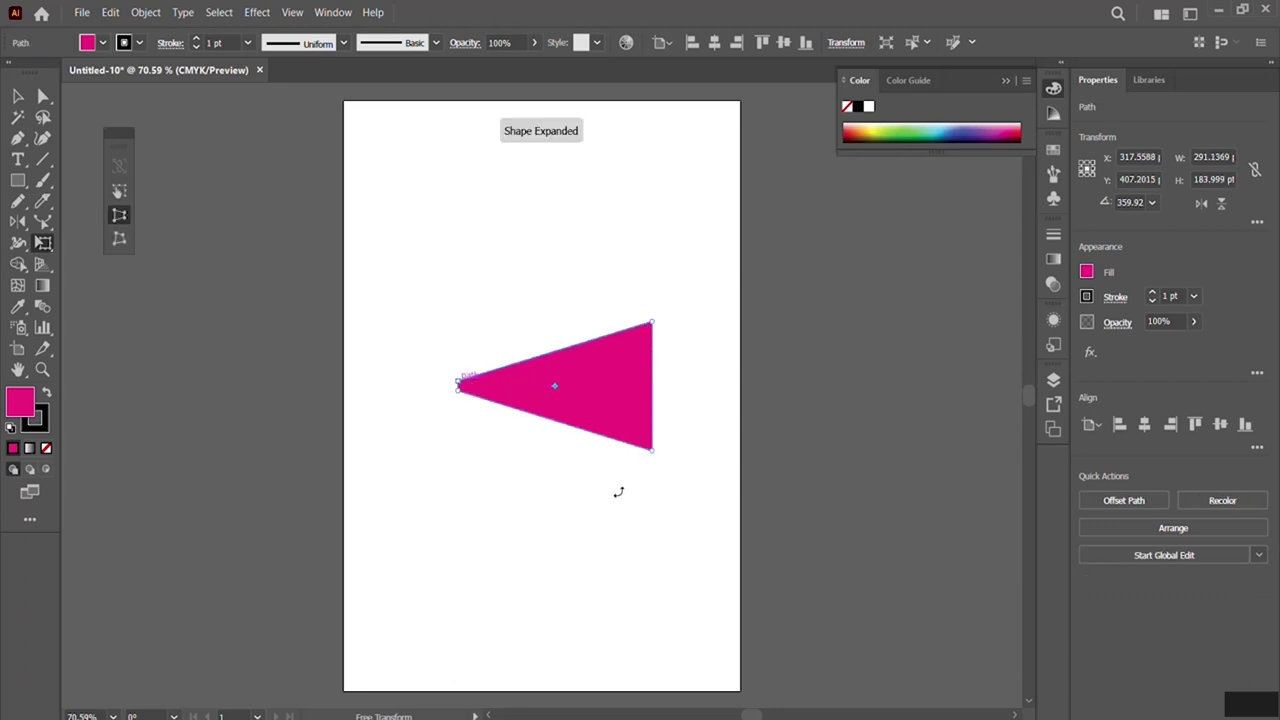
drag(457, 386, 457, 410)
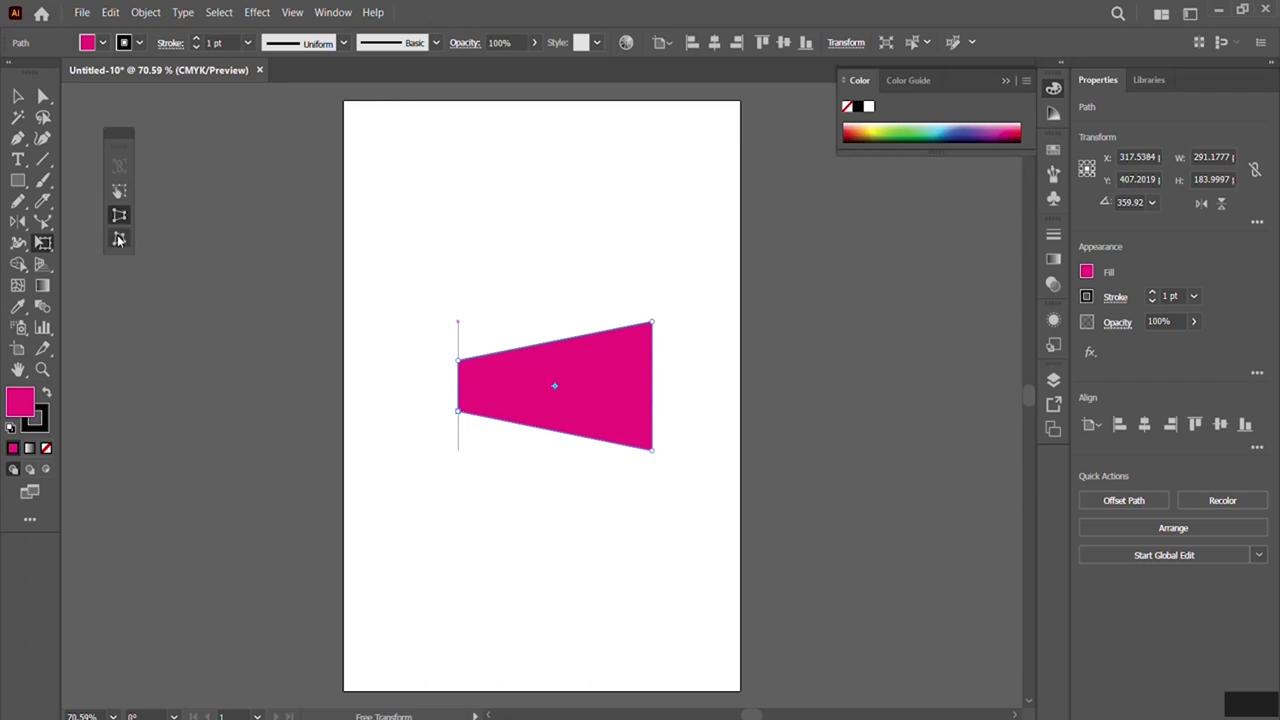
Adjust the top-right corner with Free Distort to finish the left-tapering trapezoid.
click(119, 240)
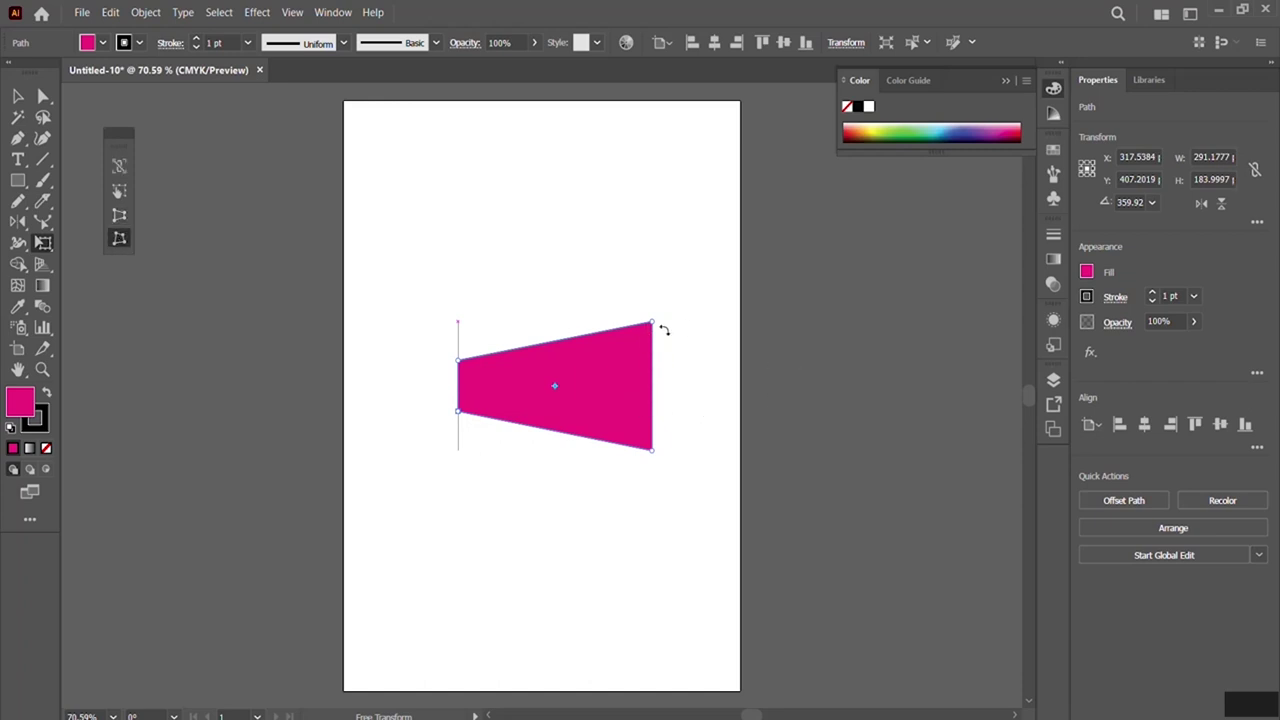
drag(651, 326, 644, 396)
drag(586, 288, 652, 313)
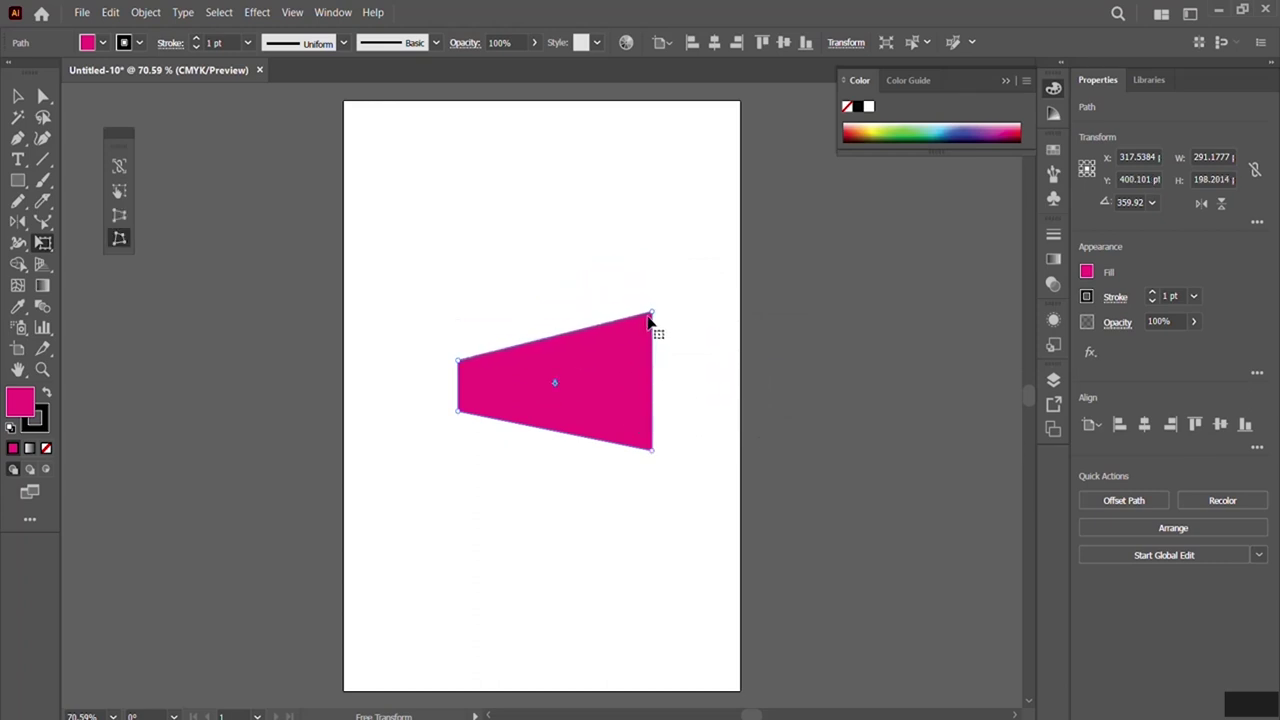